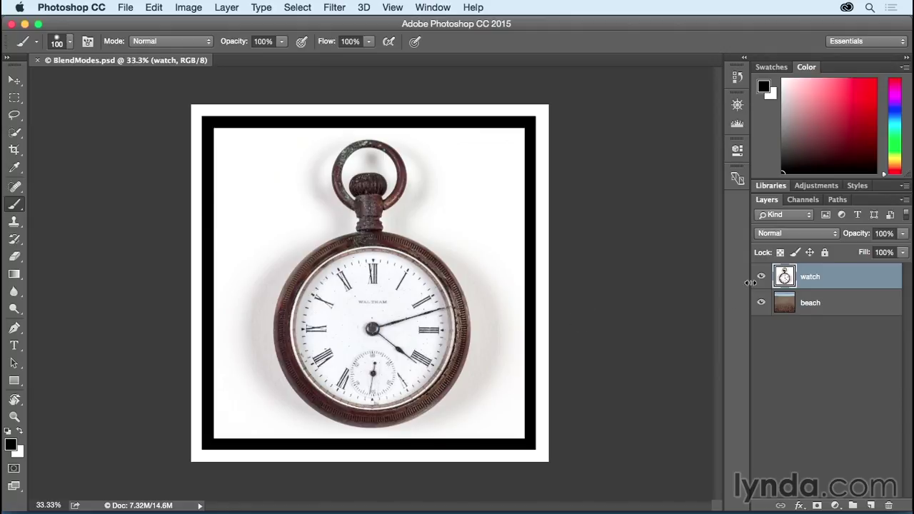
- Hide the watch layer to view the beach image beneath it, and show the watch layer again
left_click(761, 276)
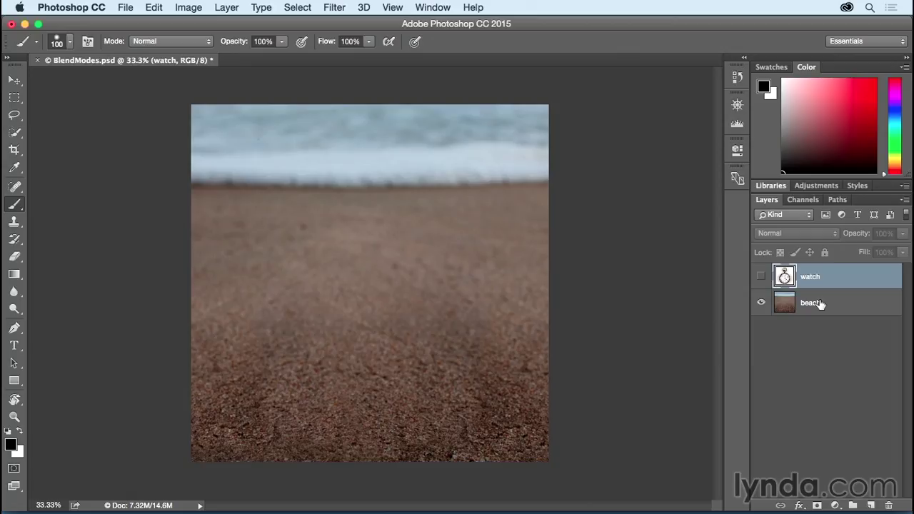
left_click(761, 276)
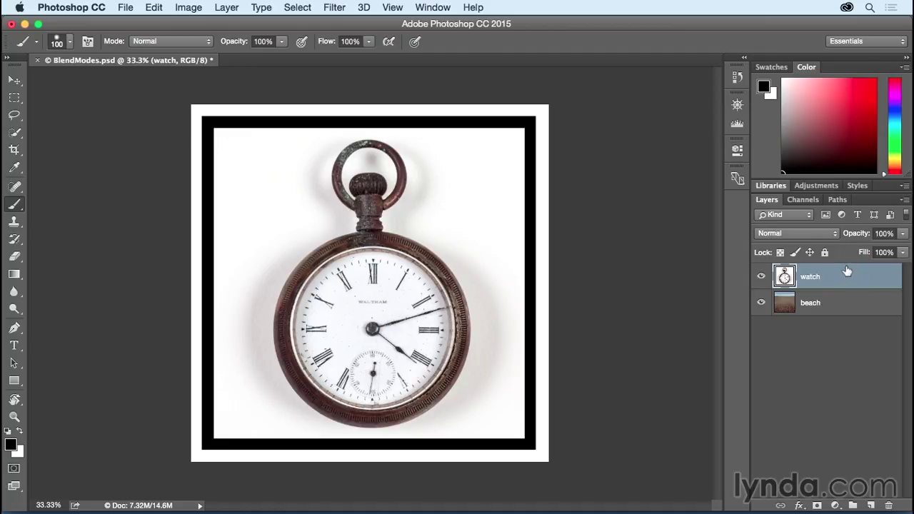
- Inspect the watch layer's blend mode options and opacity control, keeping Normal at 100% opacity
left_click(828, 234)
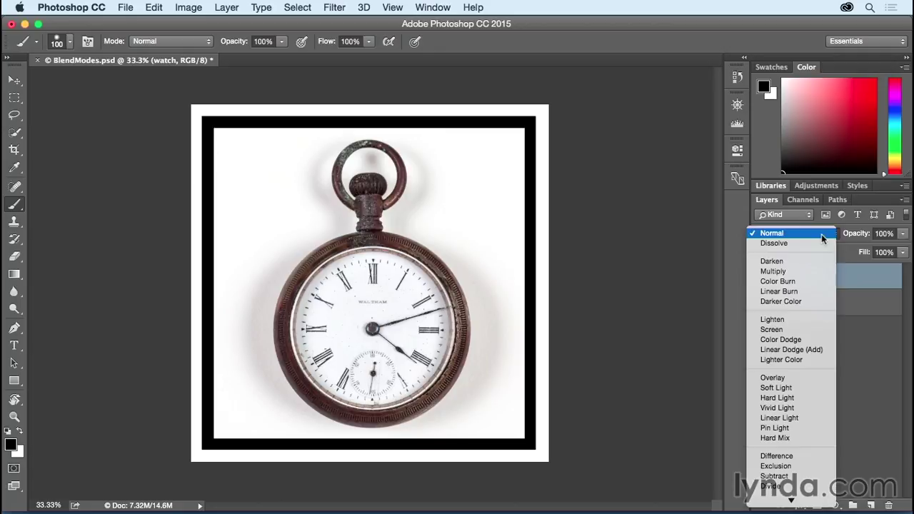
left_click(821, 234)
left_click(902, 234)
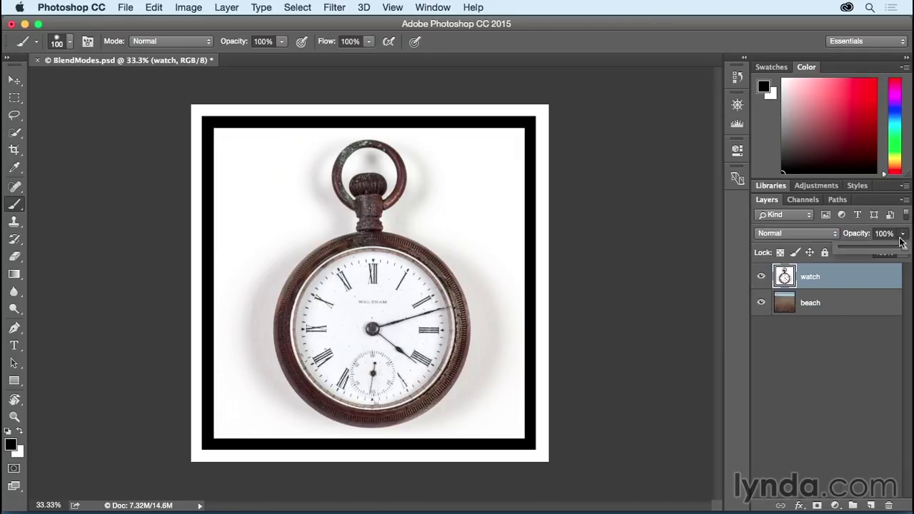
mouse_move(904, 247)
left_mouse_down()
mouse_move(878, 250)
mouse_move(906, 247)
left_mouse_up()
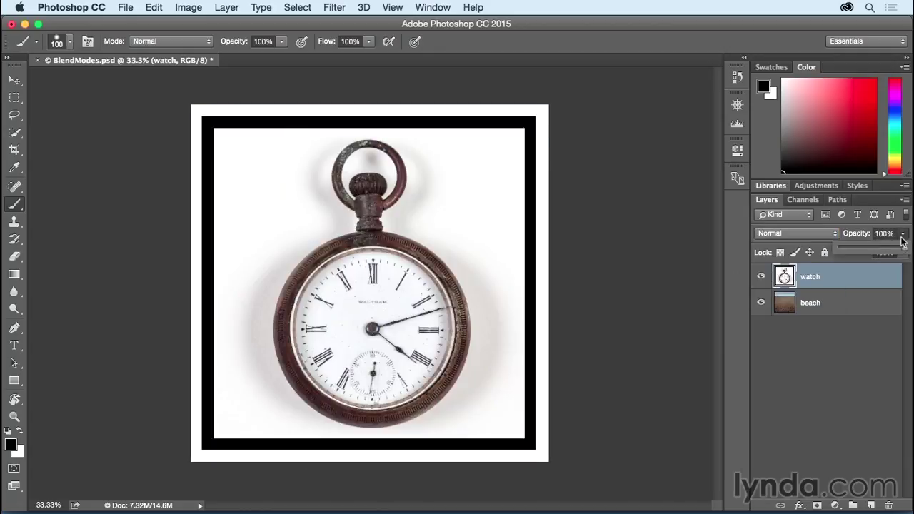
- Try the Dissolve blend mode on the watch layer with opacity lowered to 46%, and restore the opacity to 100%
left_click(823, 238)
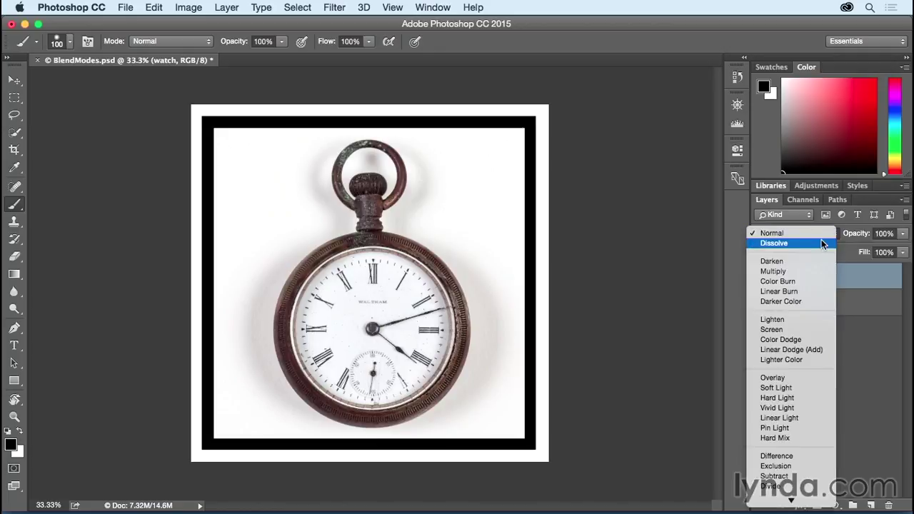
left_click(823, 244)
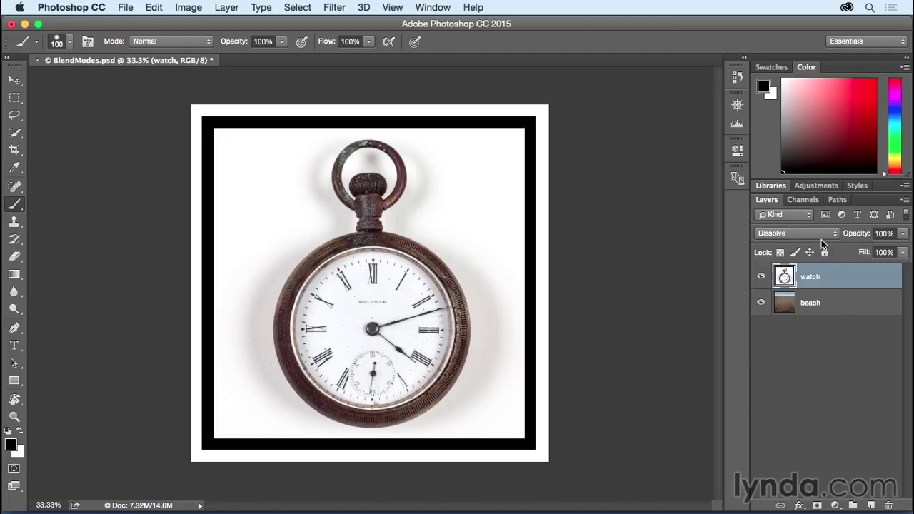
left_click(904, 236)
left_click_drag(902, 247, 869, 250)
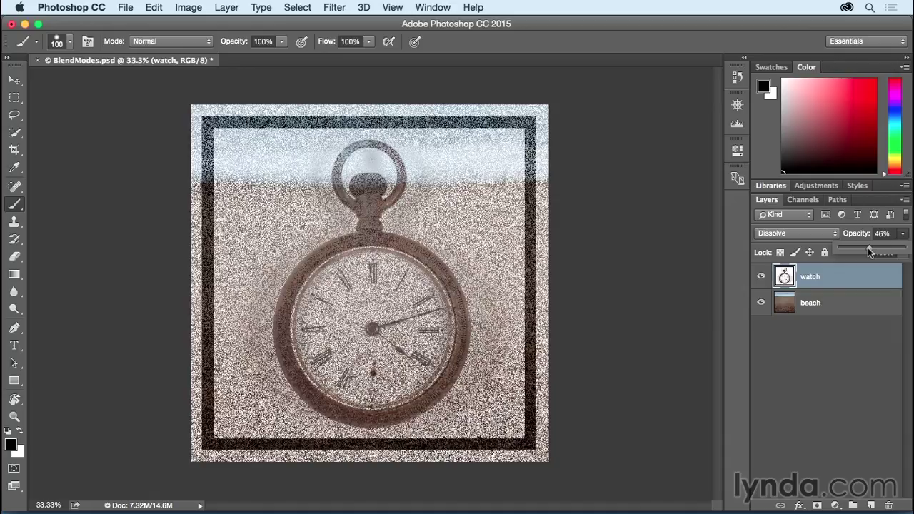
left_click_drag(868, 248, 903, 247)
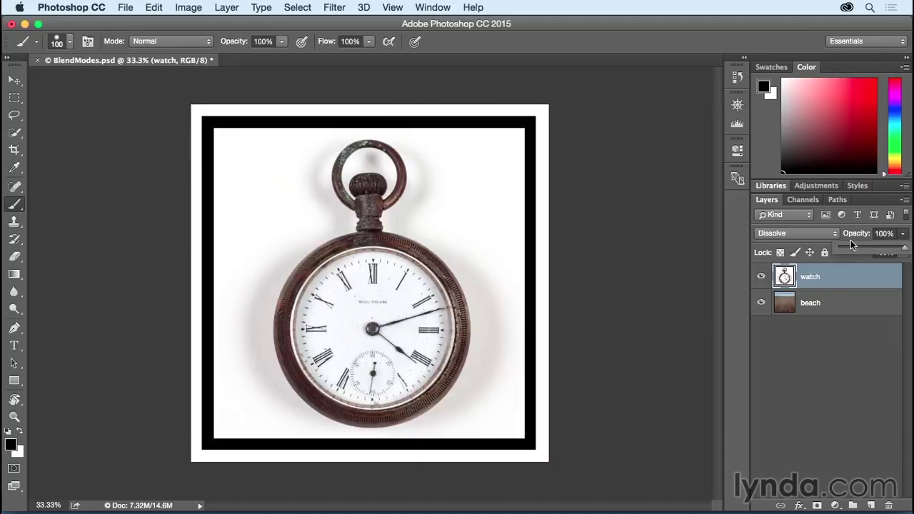
- Try the Darken blend mode on the watch layer, followed by Multiply
left_click(811, 234)
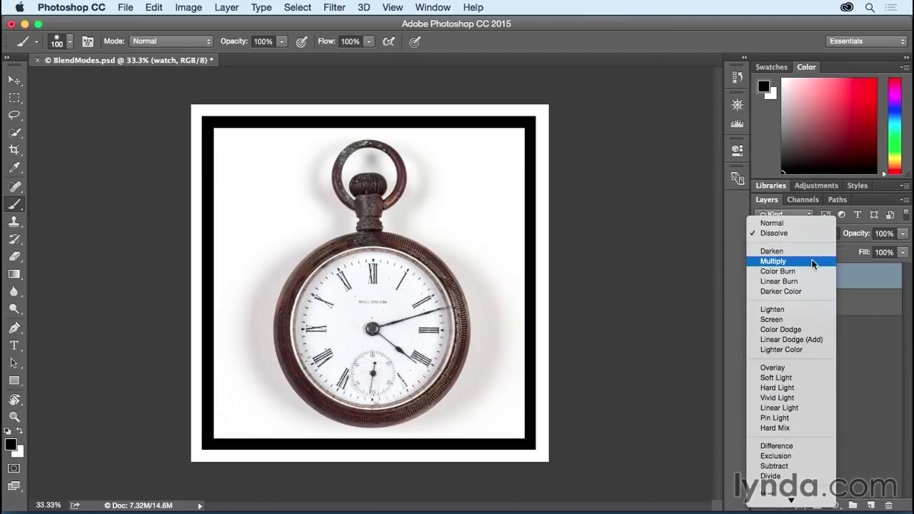
left_click(812, 251)
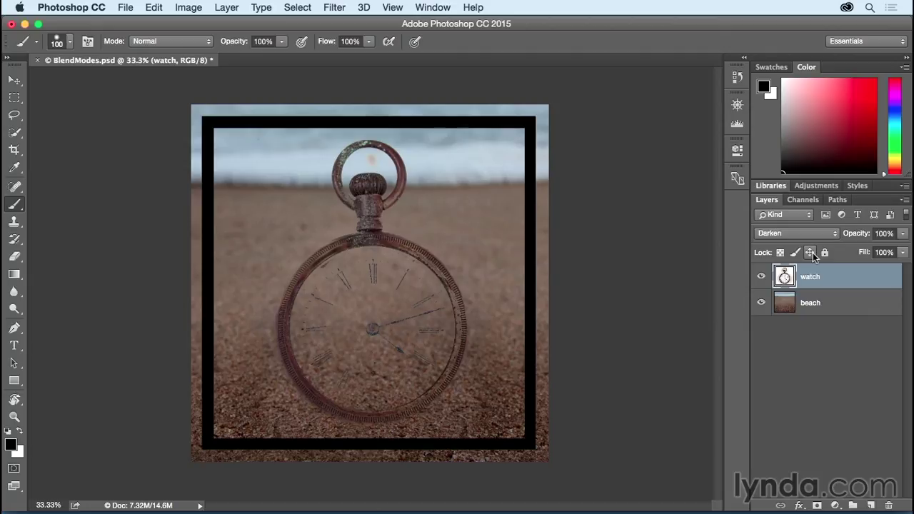
left_click(808, 233)
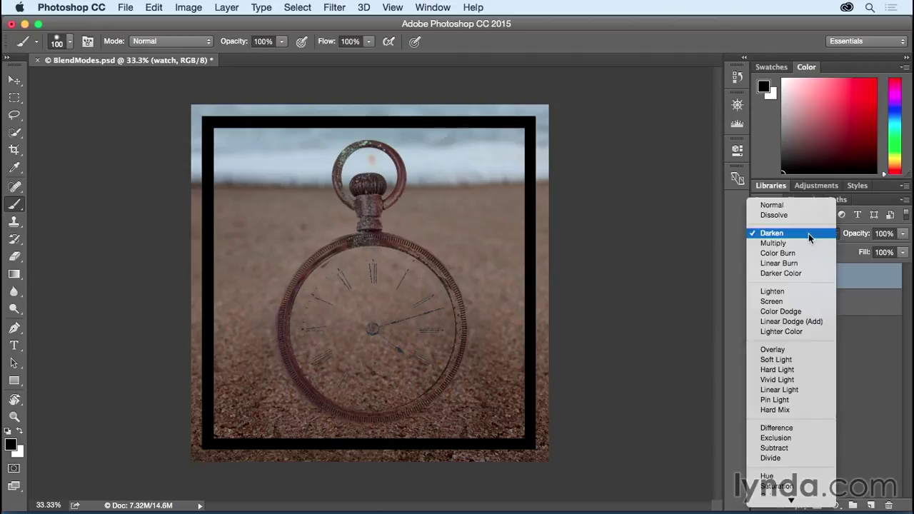
left_click(808, 243)
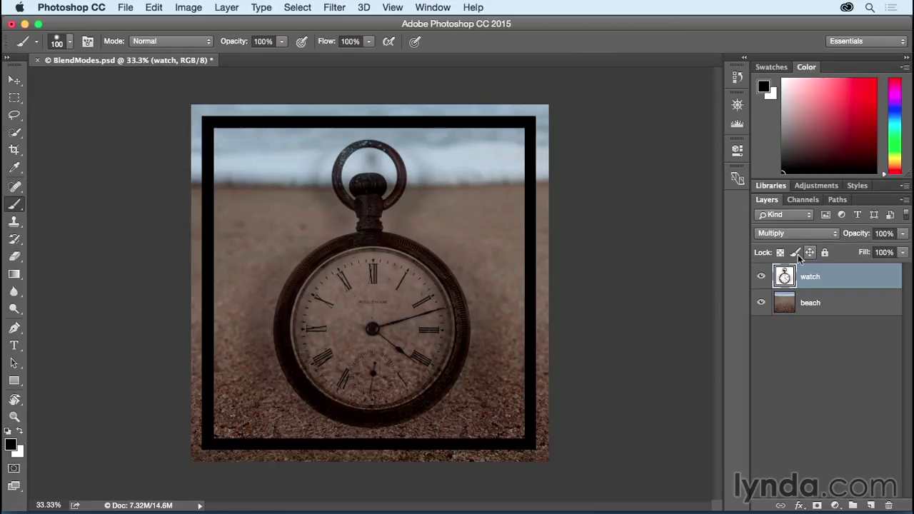
- Reset the watch layer to Normal and compare the Darken and Multiply blend modes again
left_click(796, 233)
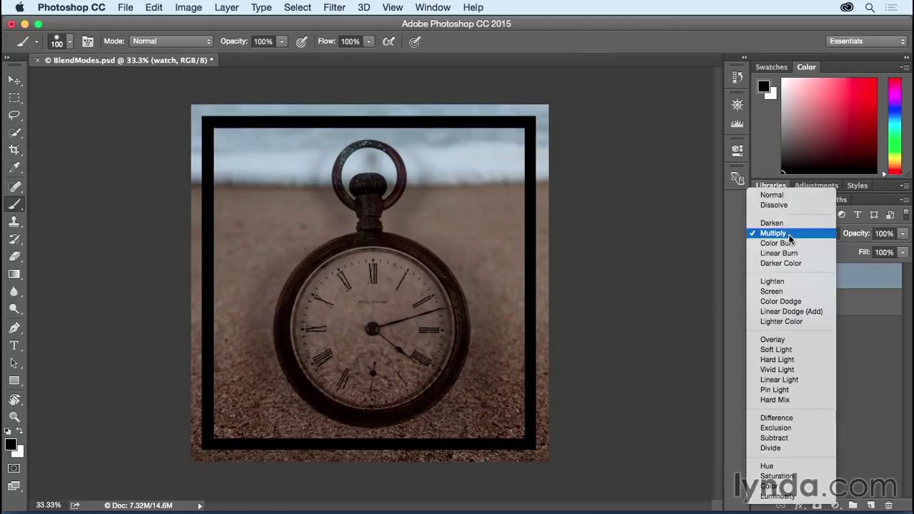
left_click(790, 194)
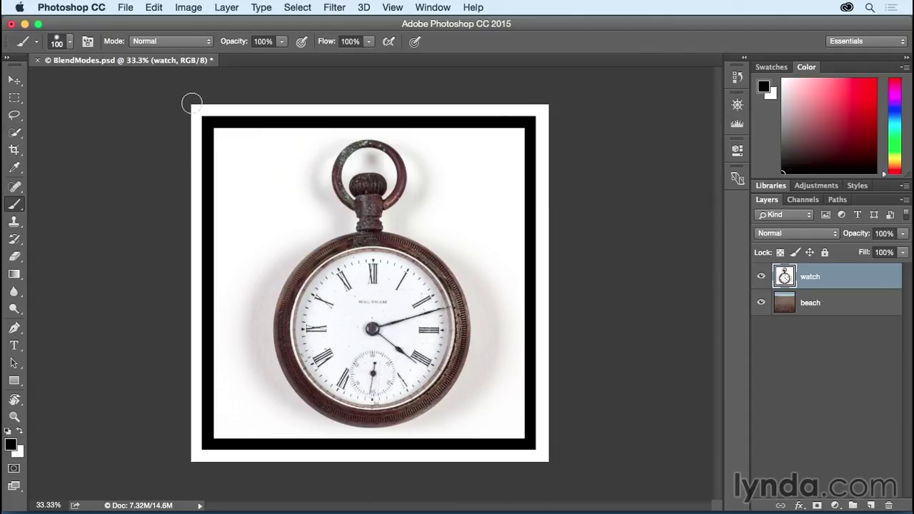
left_click(794, 233)
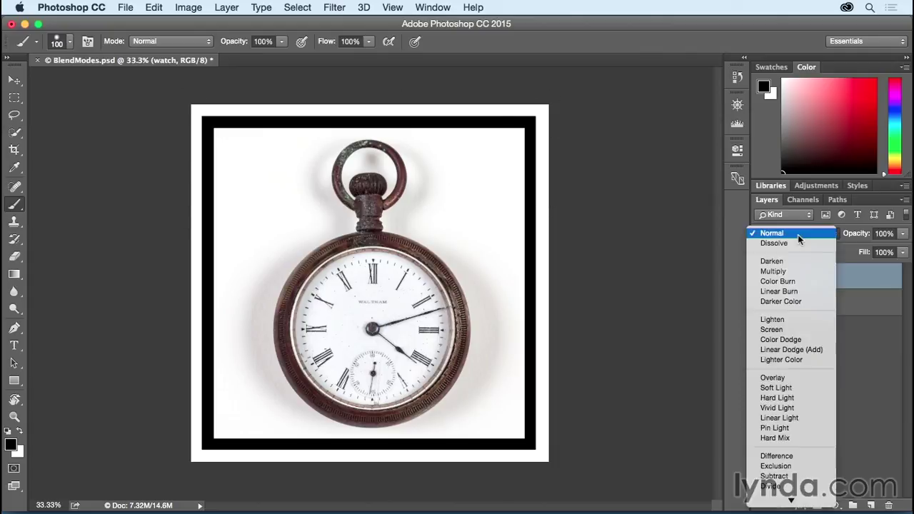
left_click(797, 260)
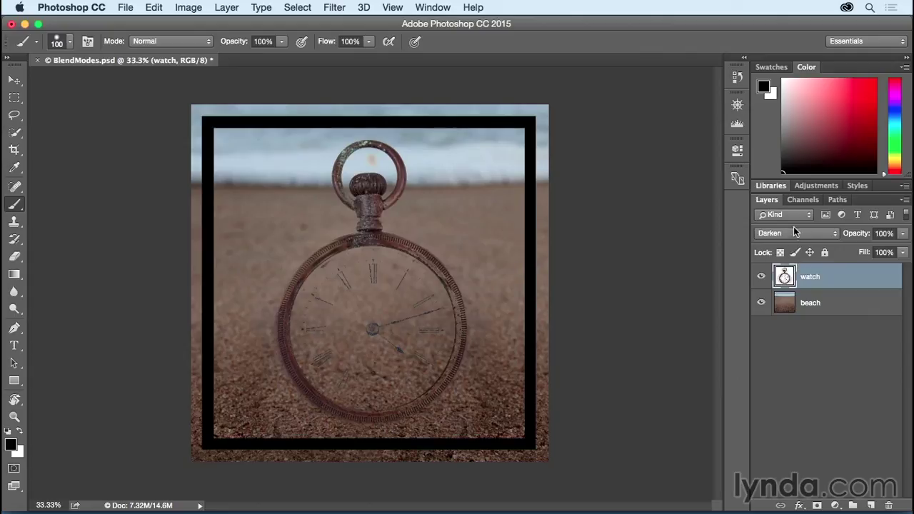
left_click(793, 232)
left_click(793, 242)
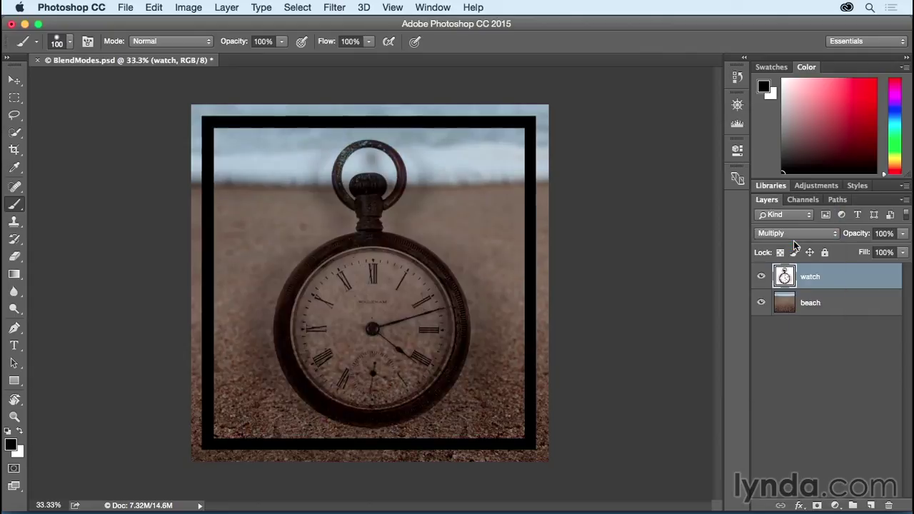
- Try the Lighten blend mode on the watch layer, followed by Screen
left_click(793, 235)
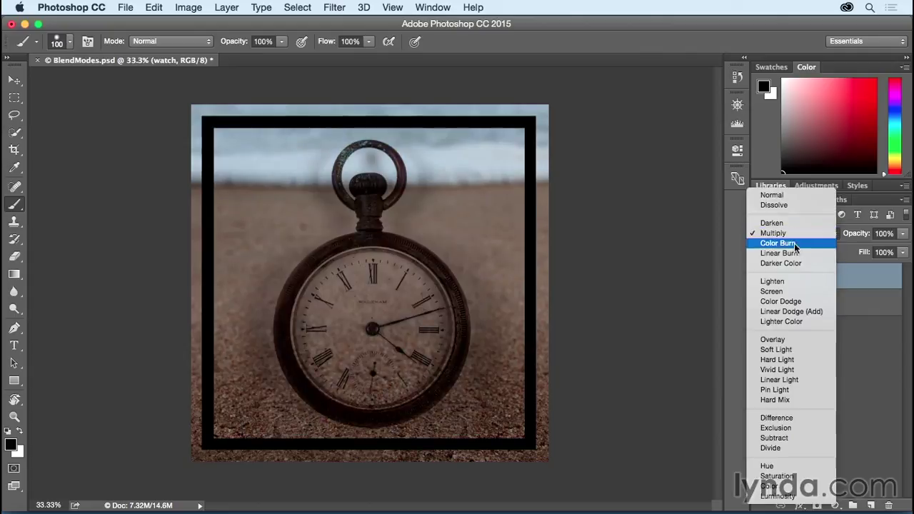
left_click(798, 283)
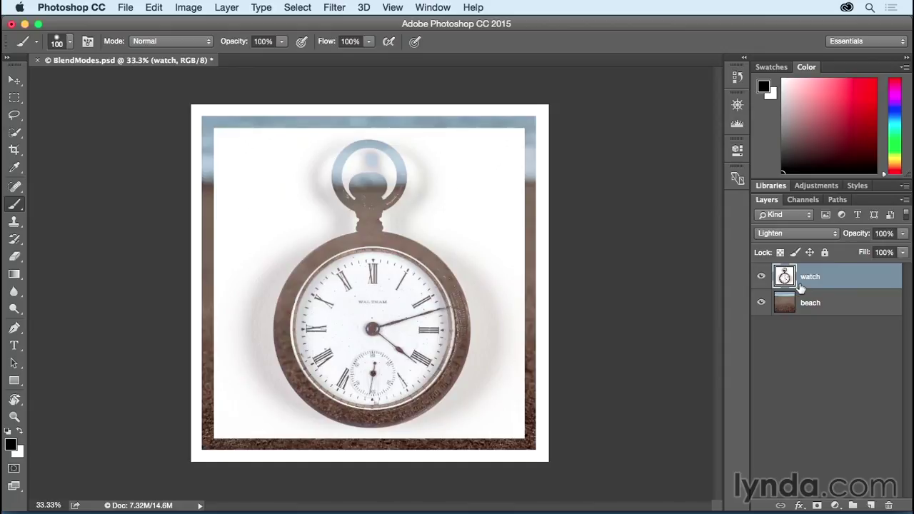
left_click(809, 234)
left_click(809, 243)
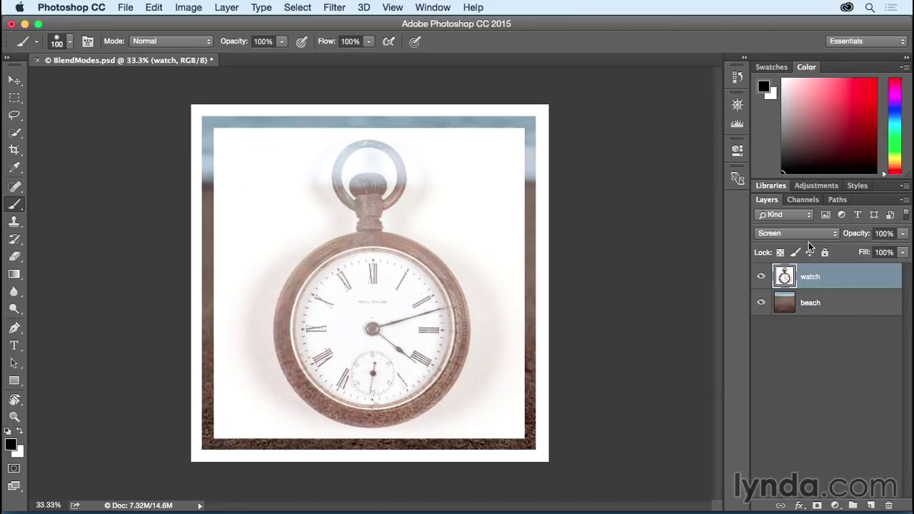
- Return the watch layer to Normal and compare the Lighten and Screen blend modes again
left_click(804, 235)
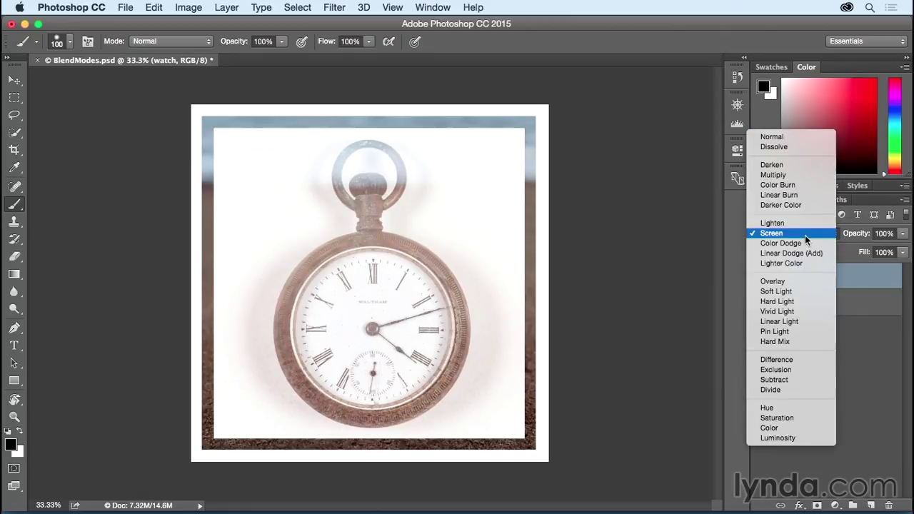
left_click(806, 137)
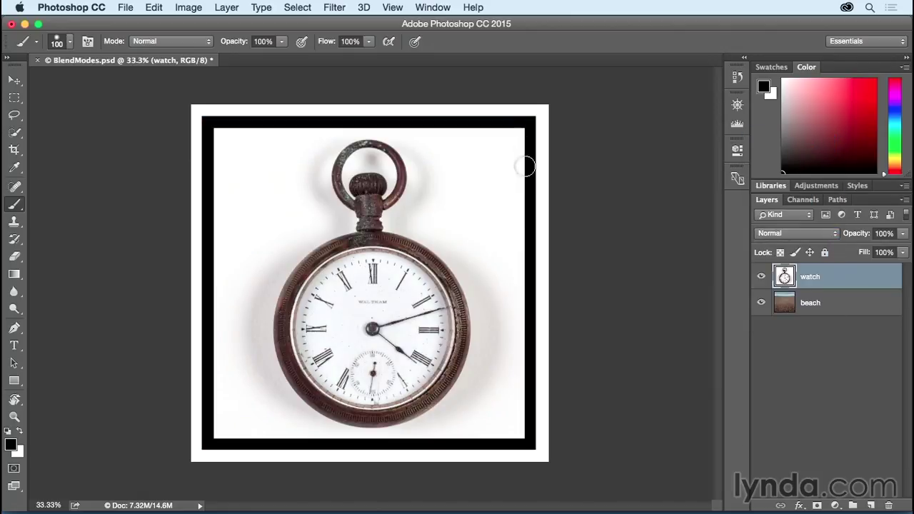
left_click(811, 233)
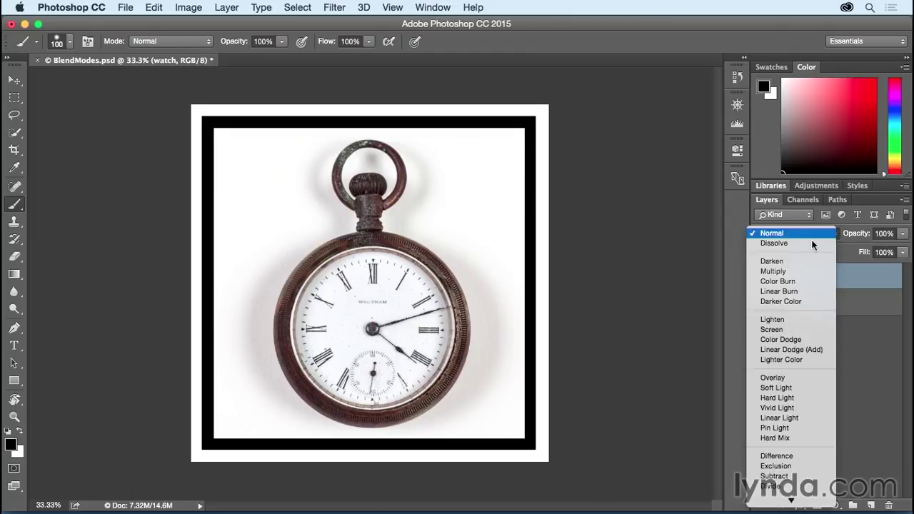
left_click(807, 318)
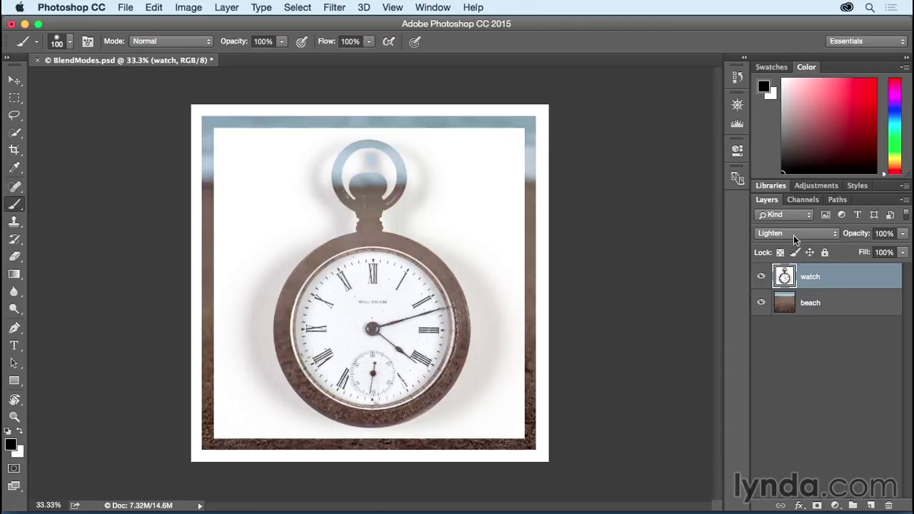
left_click(794, 235)
left_click(772, 242)
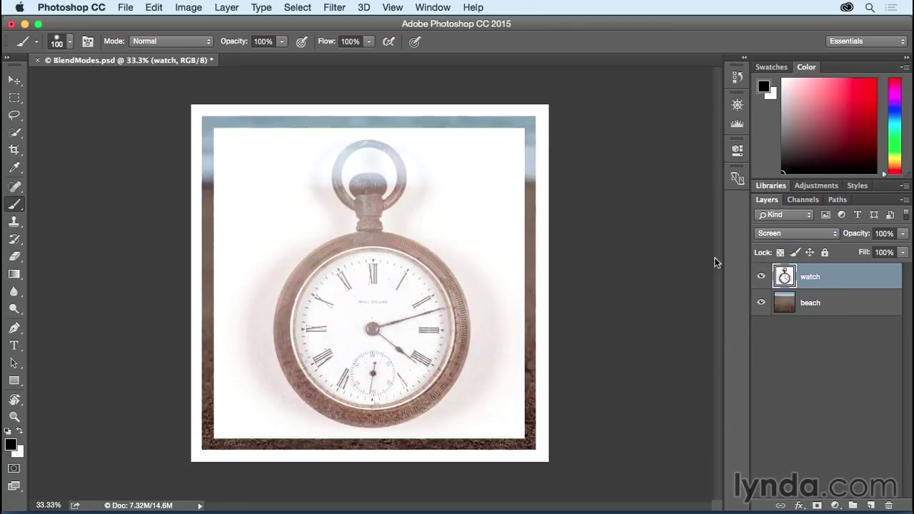
- Try the Overlay blend mode on the watch layer, followed by Soft Light
left_click(786, 232)
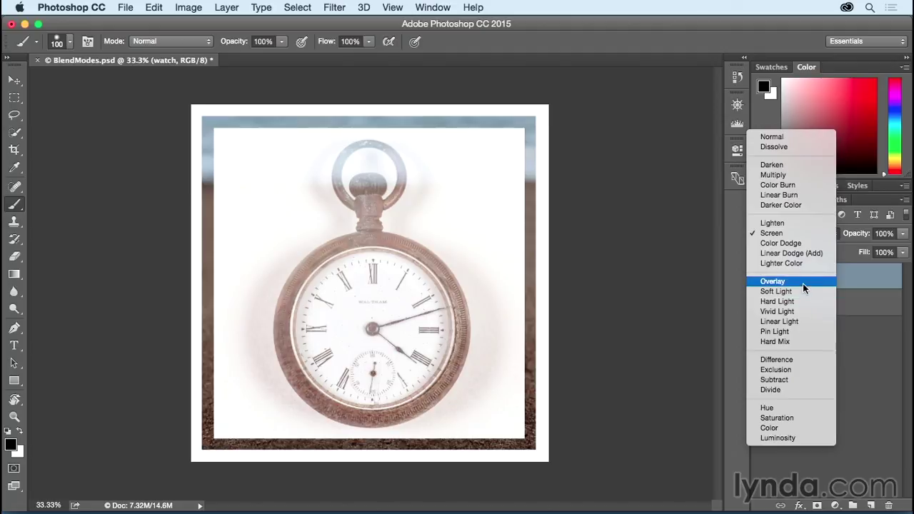
left_click(802, 284)
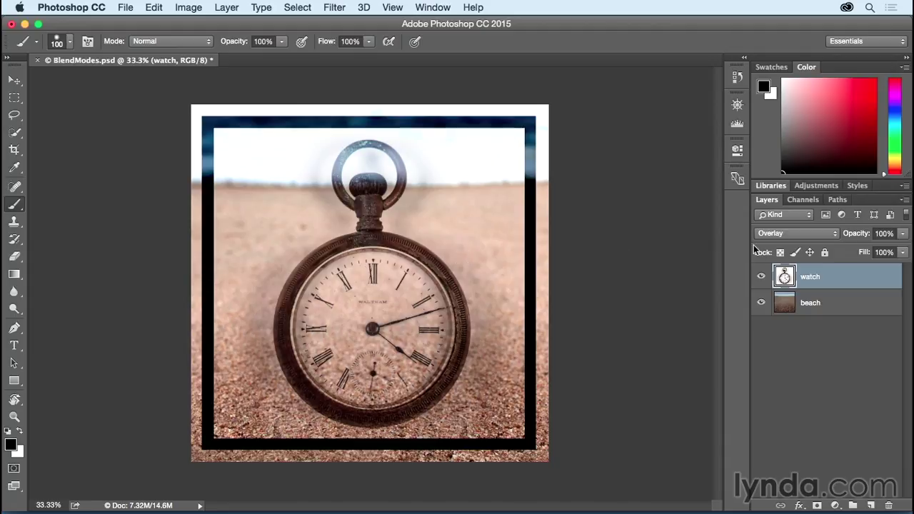
left_click(804, 235)
left_click(776, 243)
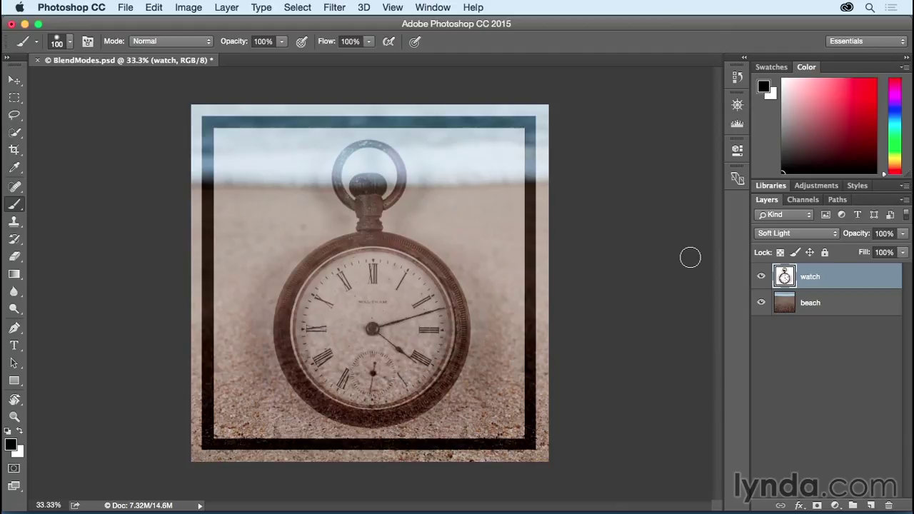
- Preview the Color blend mode on the watch layer, and switch the layer to Luminosity
left_click(814, 235)
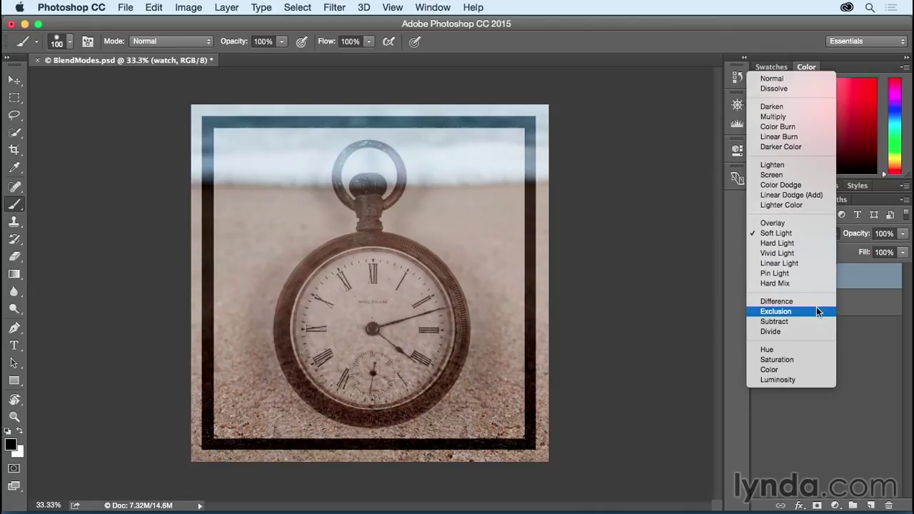
left_click(806, 369)
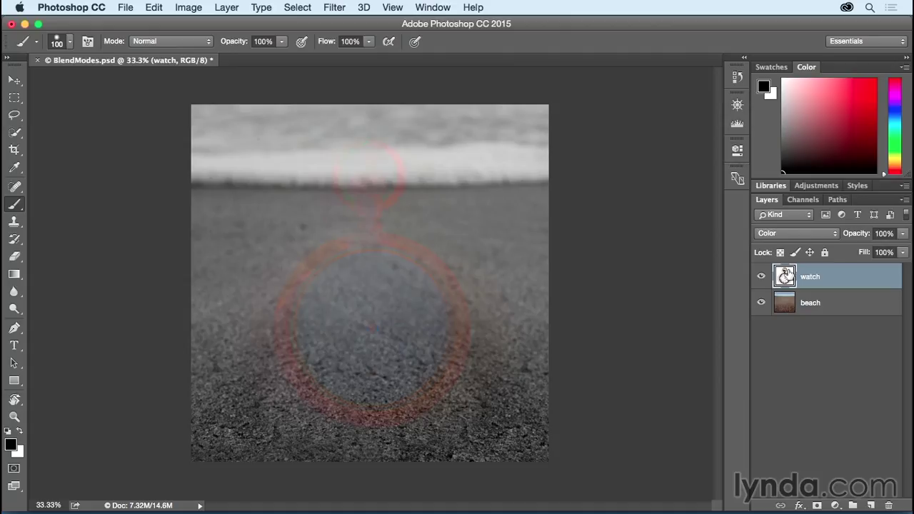
left_click(828, 233)
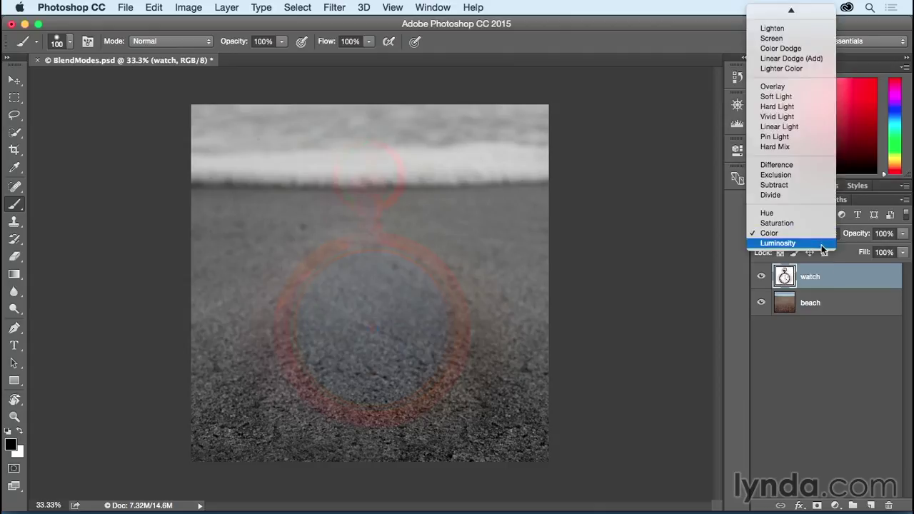
left_click(824, 244)
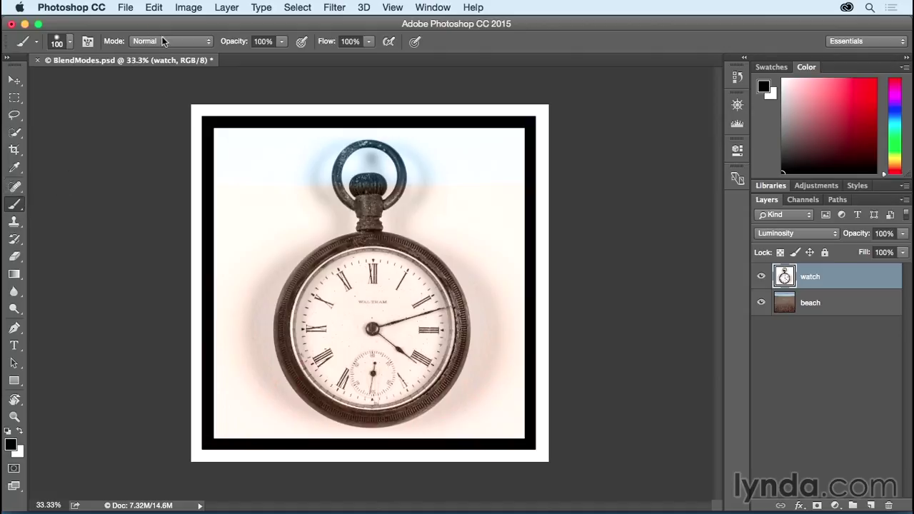
- Activate the Move tool and cycle the watch layer's blend mode forward through Normal and Dissolve to Darken
left_click(15, 81)
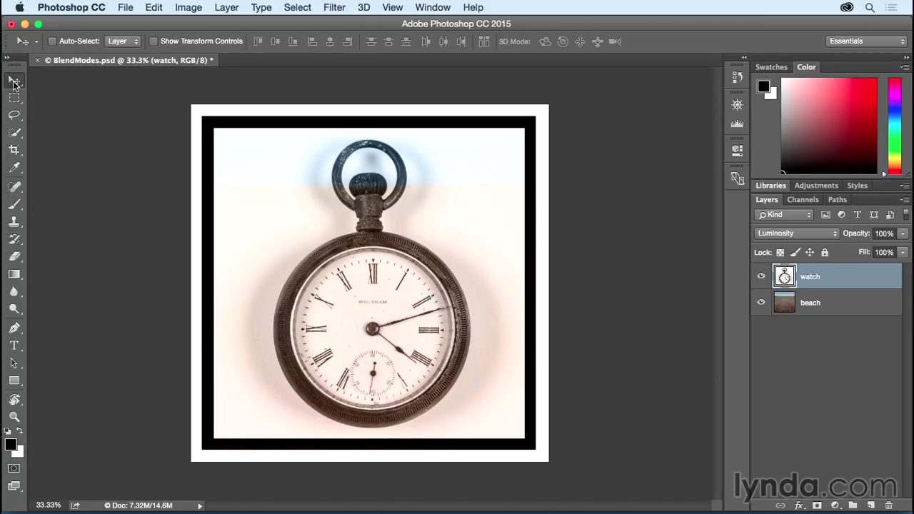
key("shift+plus")
key("shift+plus")
key("shift+plus")
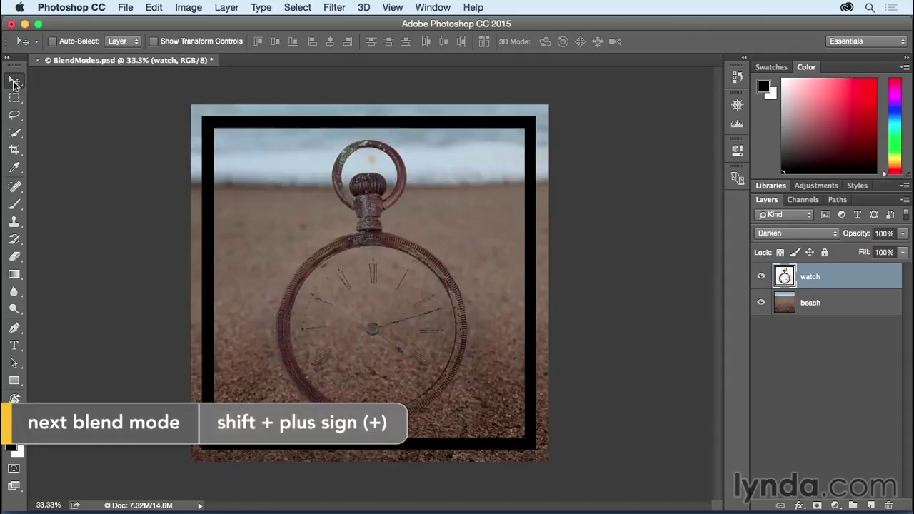
- Cycle the watch layer's blend mode forward from Darken past Darker Color, and step back through the previous modes
key("shift+plus")
key("shift+plus")
key("shift+plus")
key("shift+plus")
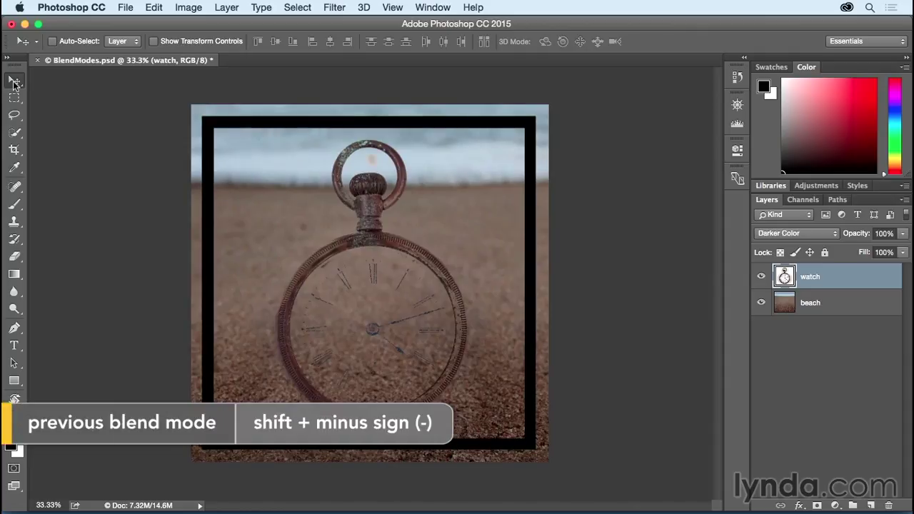
key("shift+plus")
key("shift+minus")
key("shift+minus")
key("shift+minus")
key("shift+minus")
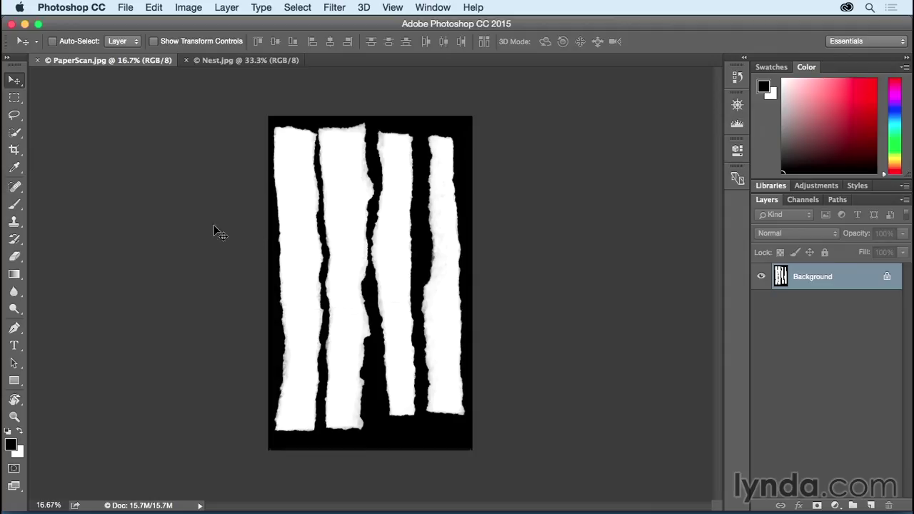
- Copy a rectangular selection of the third paper strip's right torn edge from PaperScan.jpg into Nest.jpg, and close PaperScan.jpg
left_click(12, 100)
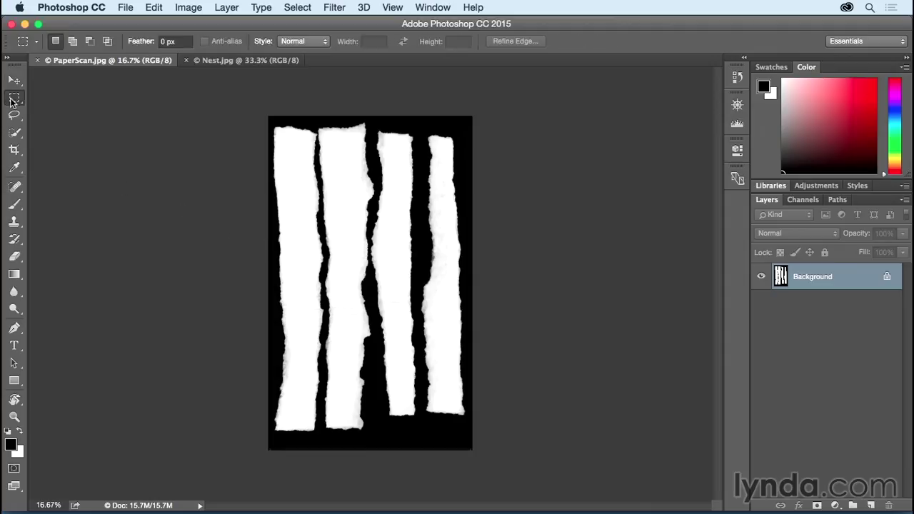
left_click_drag(403, 127, 421, 422)
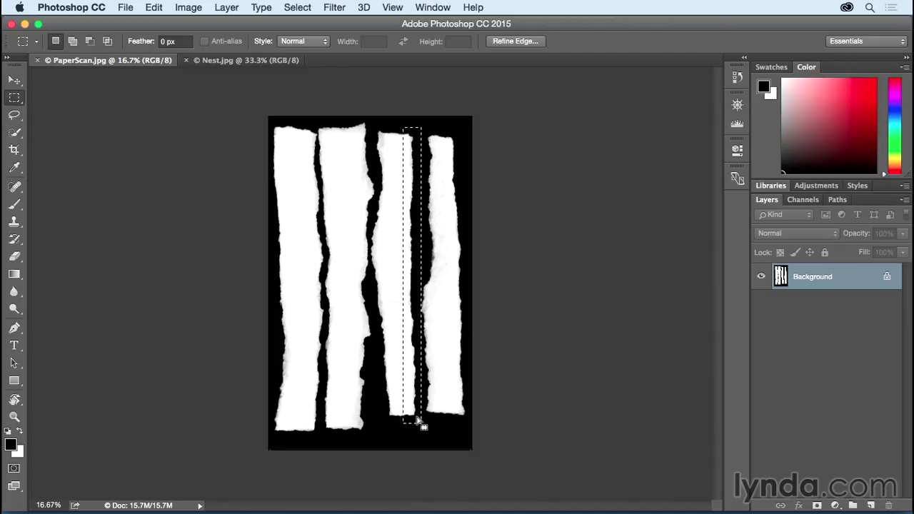
key("v")
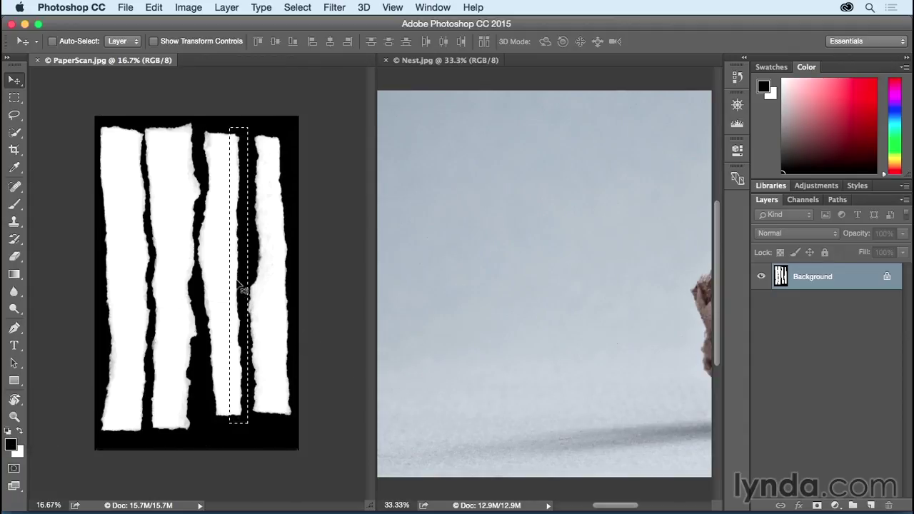
left_click_drag(242, 290, 510, 308)
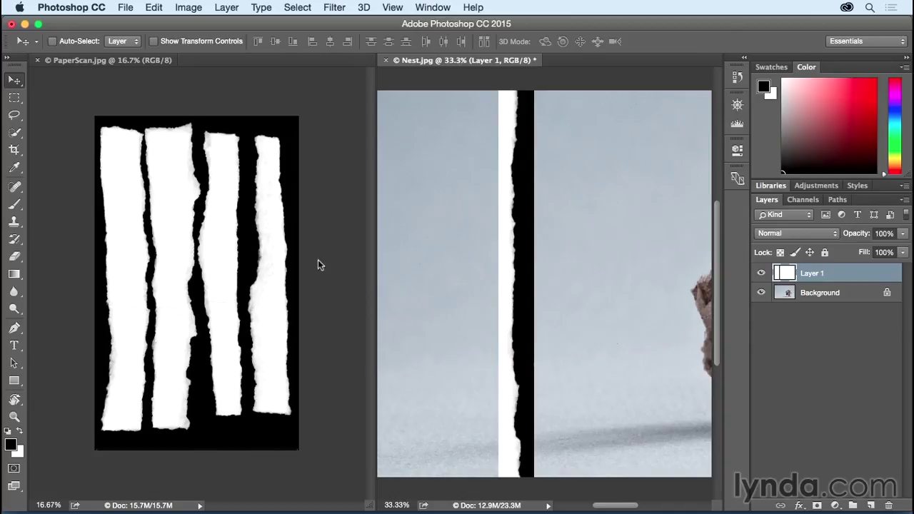
left_click(38, 60)
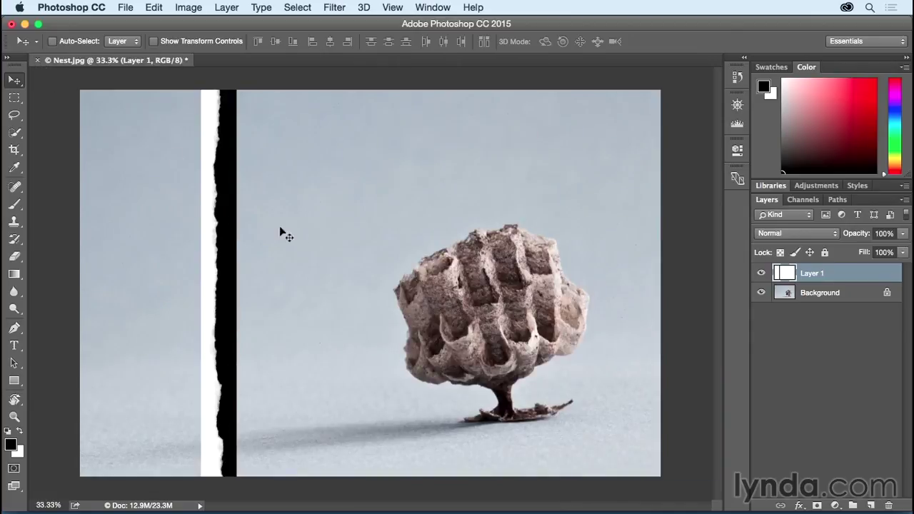
- Rename the torn paper layer as edge and move it flush against the image's left side
double_click(812, 275)
type("edge")
key("Return")
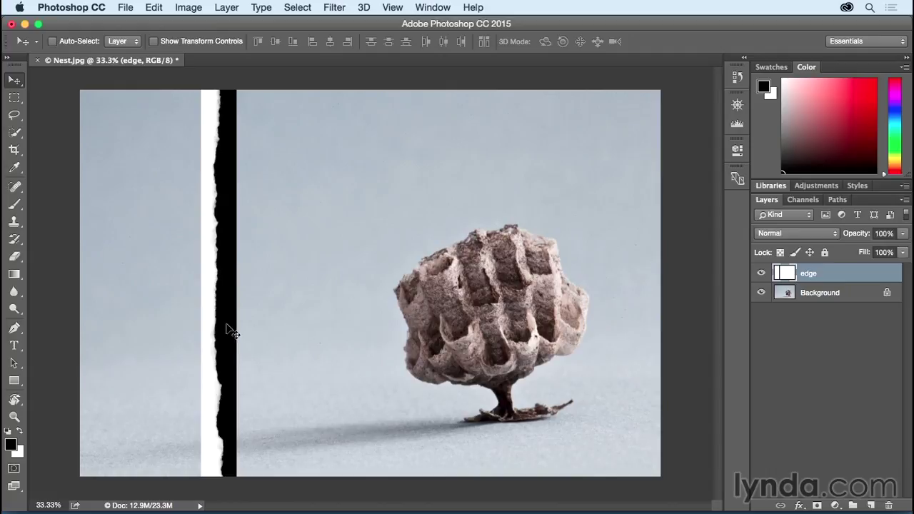
left_click_drag(227, 325, 104, 327)
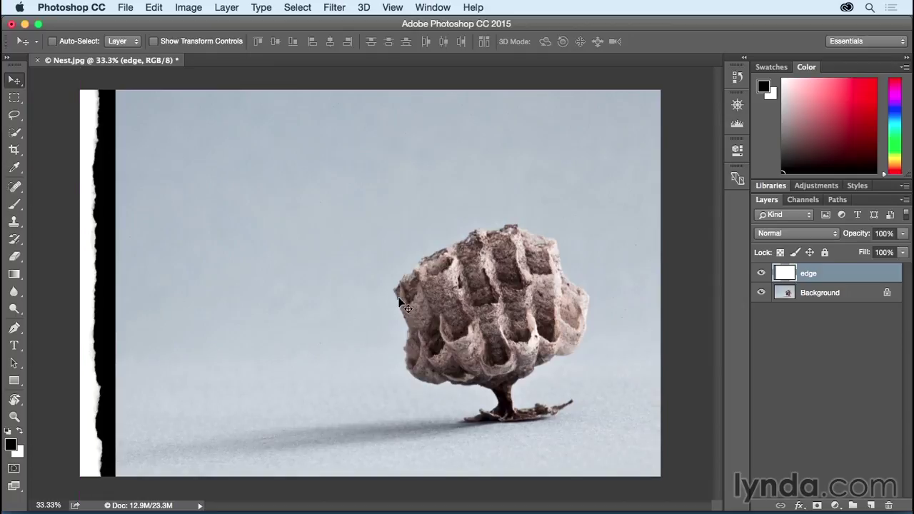
- Duplicate the edge layer, flip the copy horizontally and place it flush against the image's right side
key("super+j")
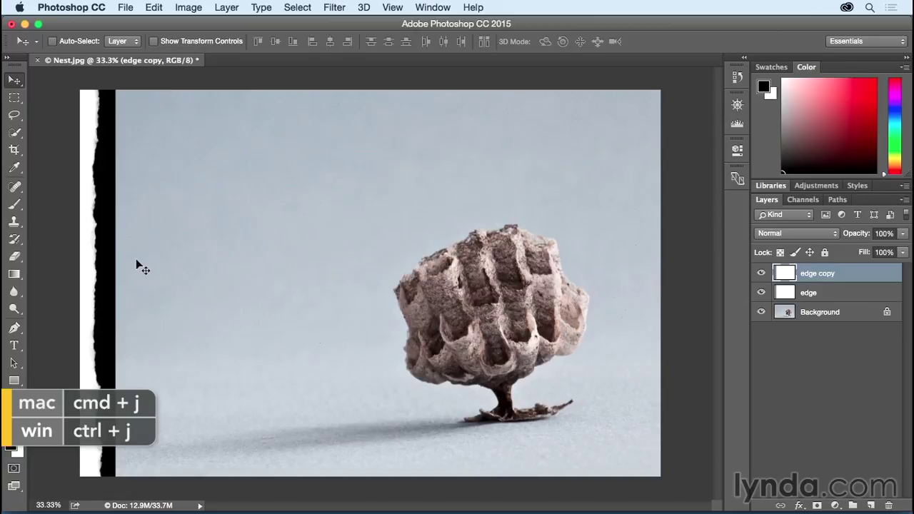
key("super+t")
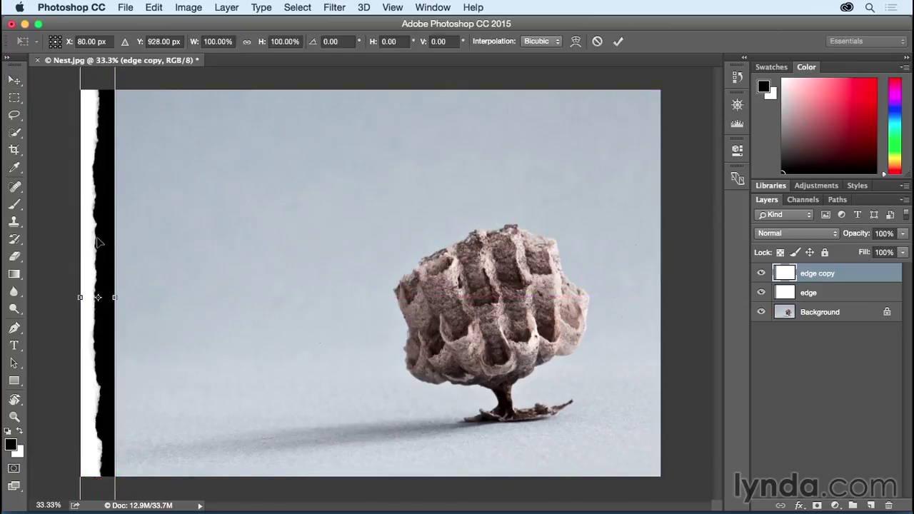
right_click(99, 243)
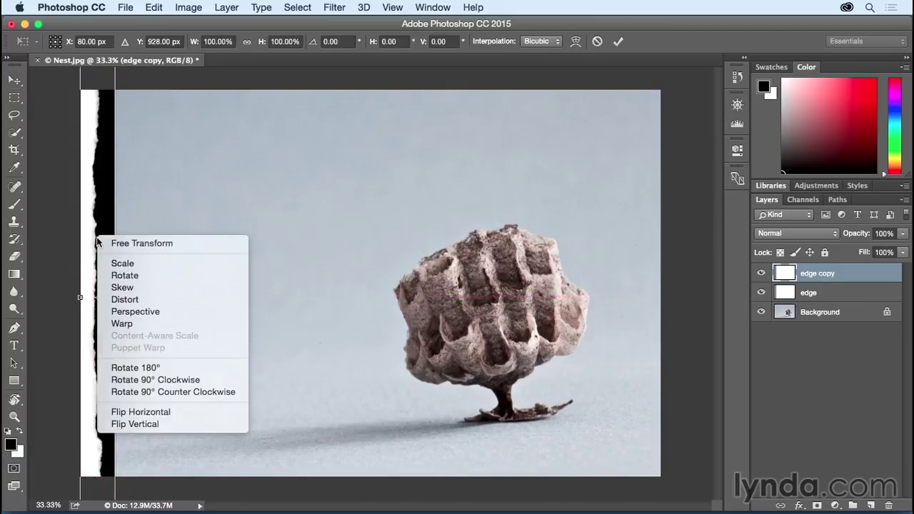
left_click(119, 412)
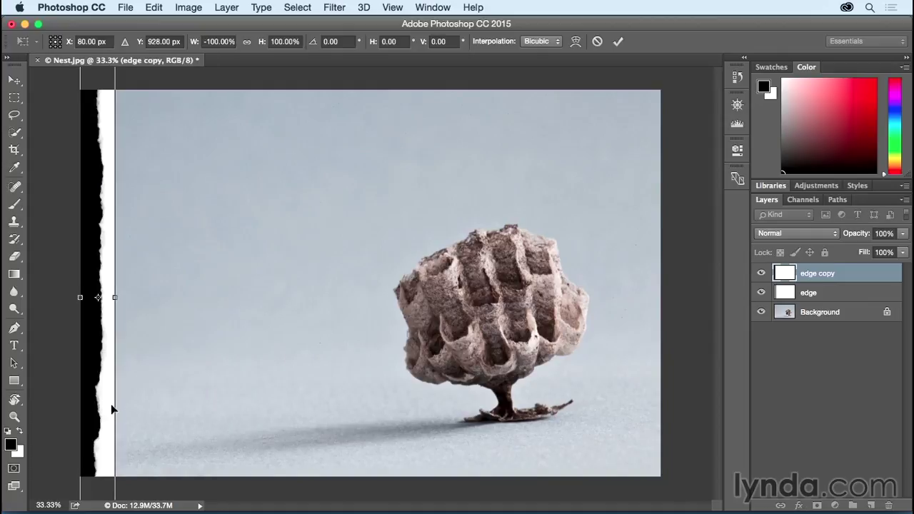
left_click_drag(98, 404, 642, 380)
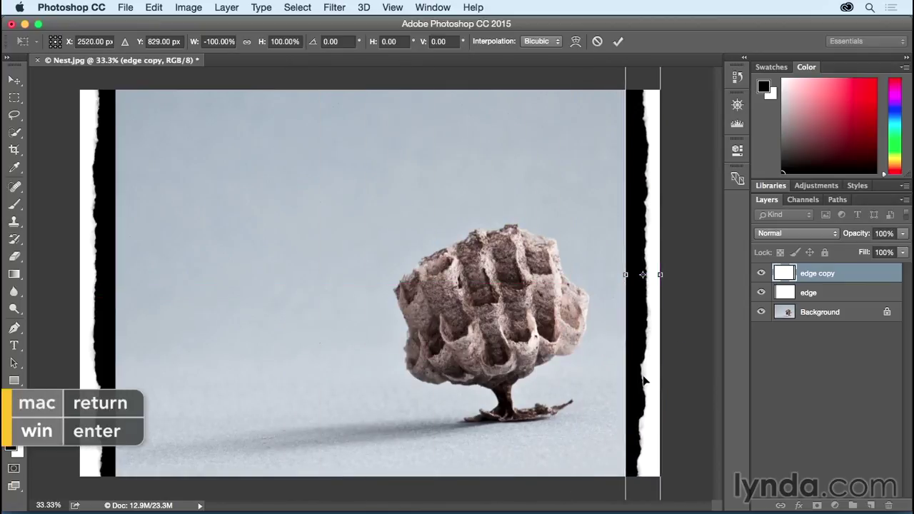
key("Return")
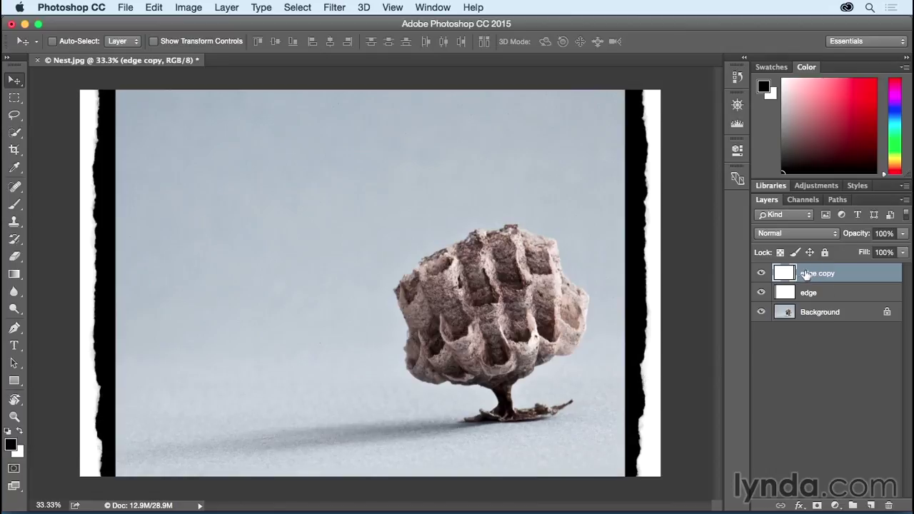
- Duplicate the edge and edge copy layers together and rotate the two duplicates by 90°
key("super")
left_click(819, 296, "super")
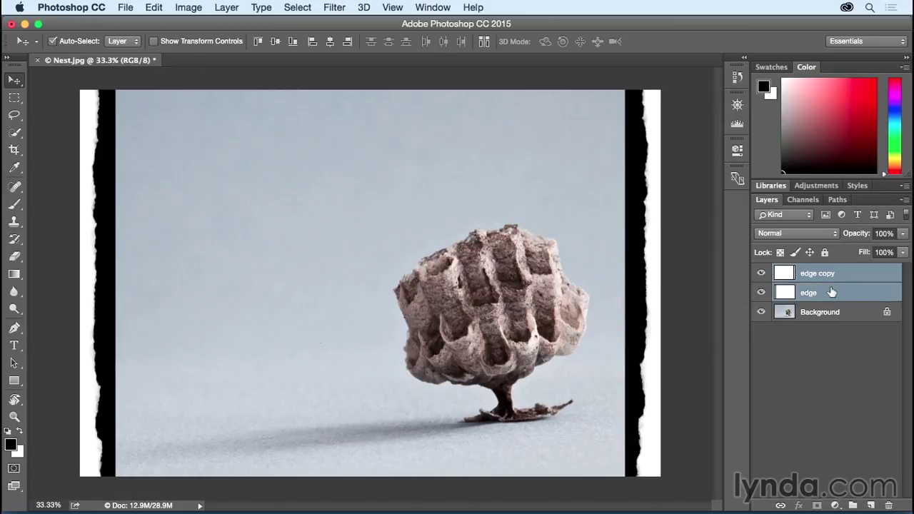
key("super+j")
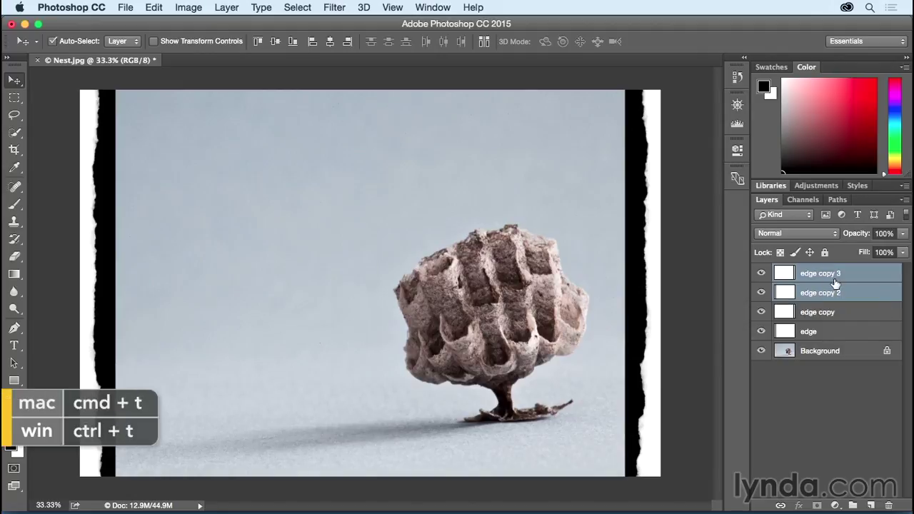
key("super+t")
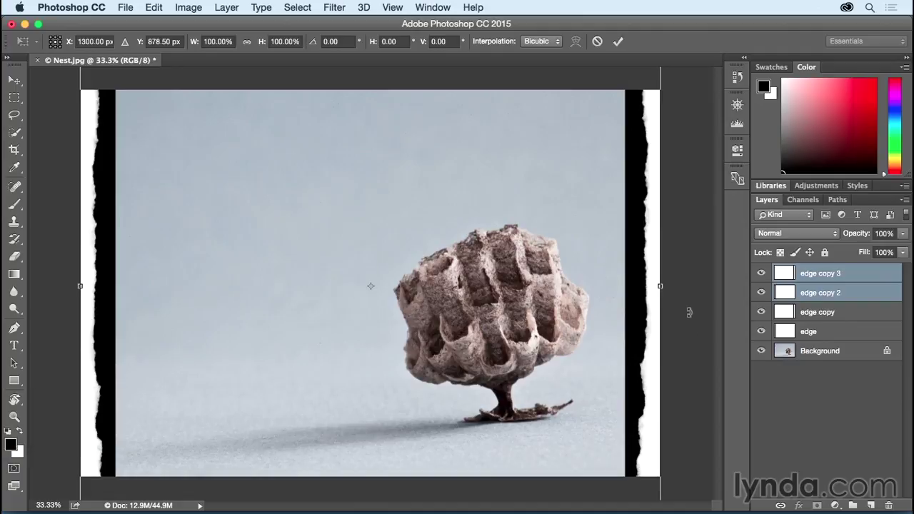
left_click_drag(689, 312, 354, 409)
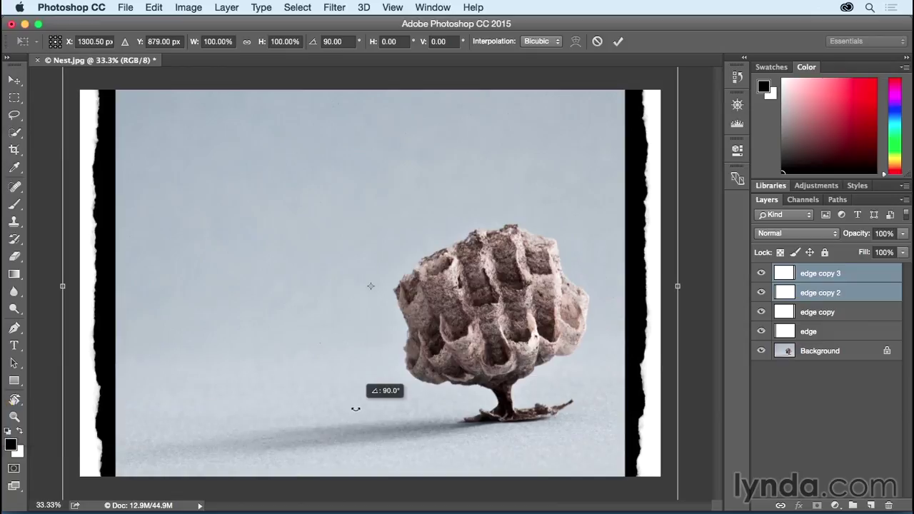
left_click_drag(355, 408, 357, 412)
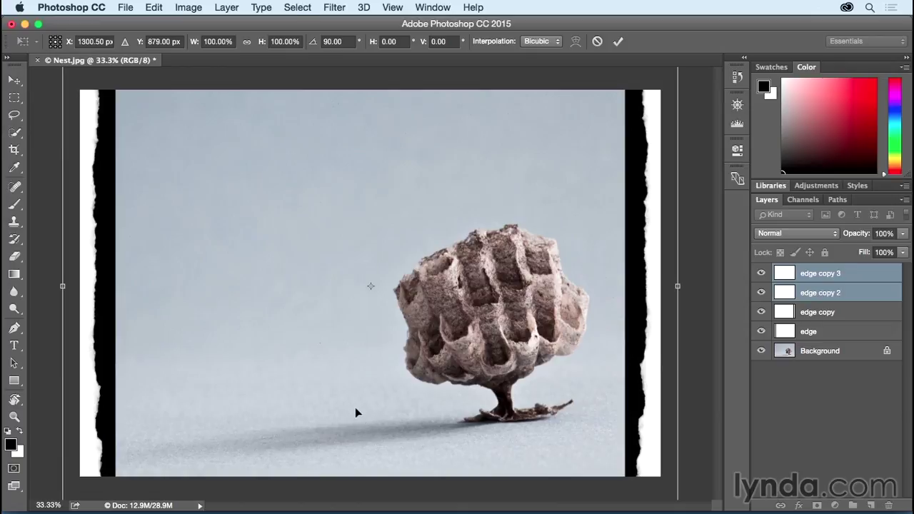
key("Return")
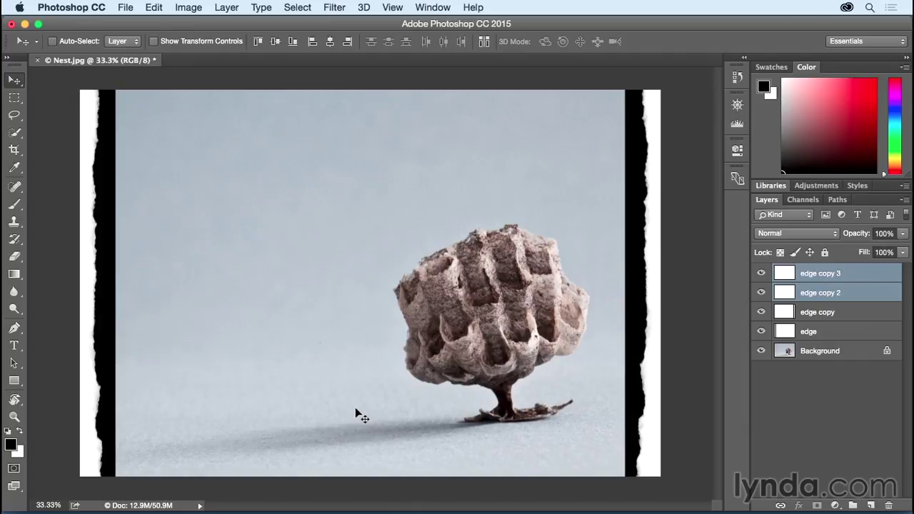
- Move the edge copy 2 layer to the image's top side and edge copy 3 to its bottom side
left_click(826, 294)
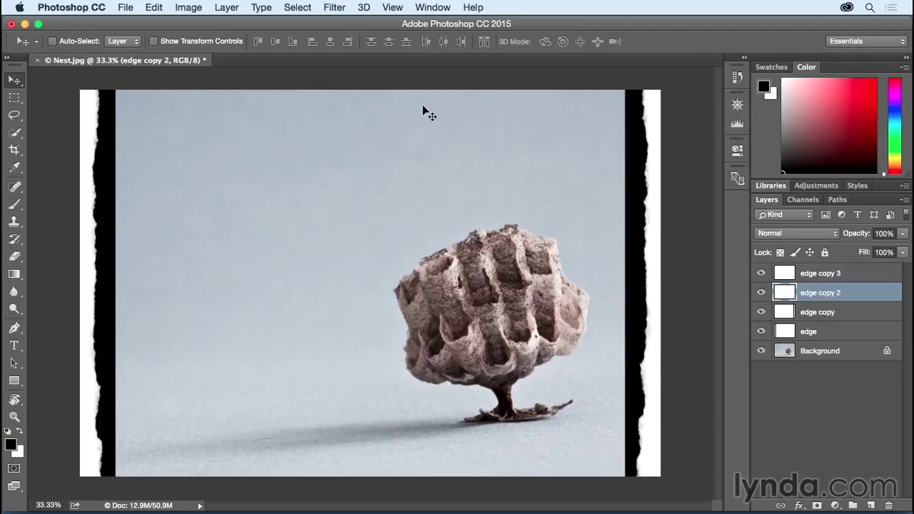
left_click_drag(424, 102, 427, 199)
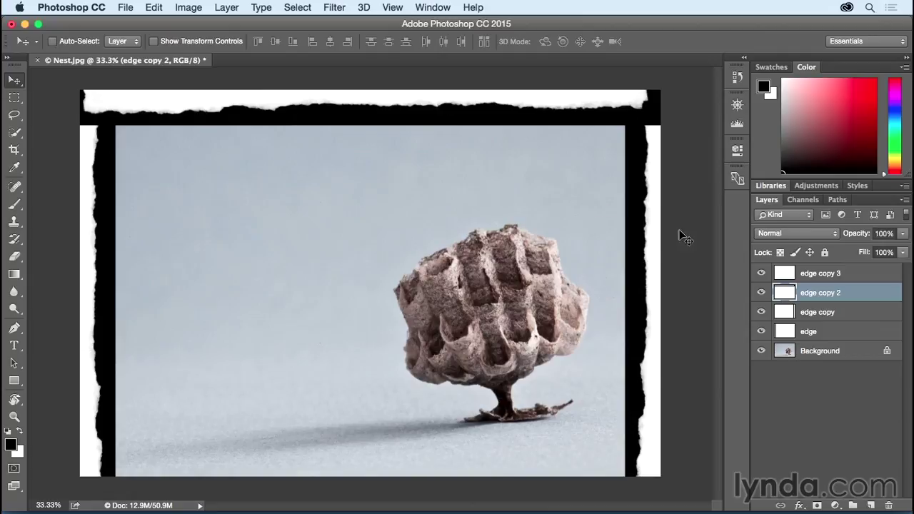
left_click(817, 275)
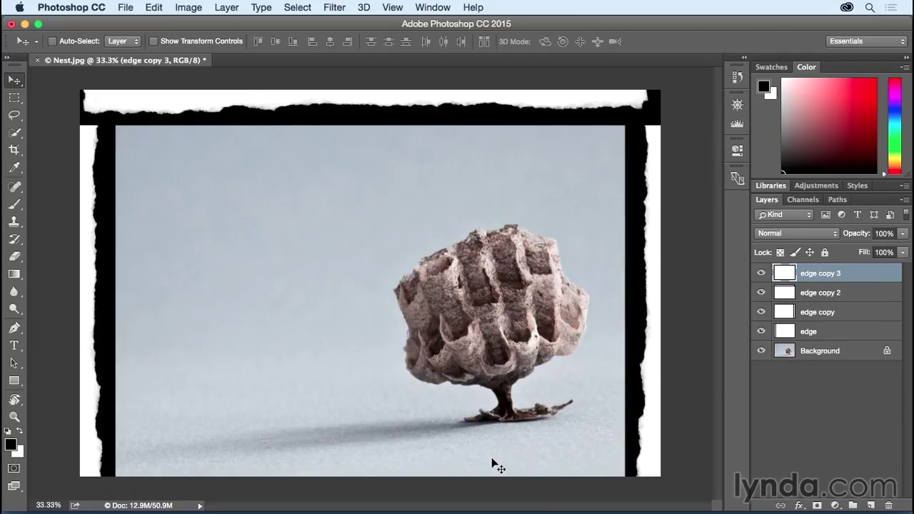
left_click_drag(492, 464, 491, 356)
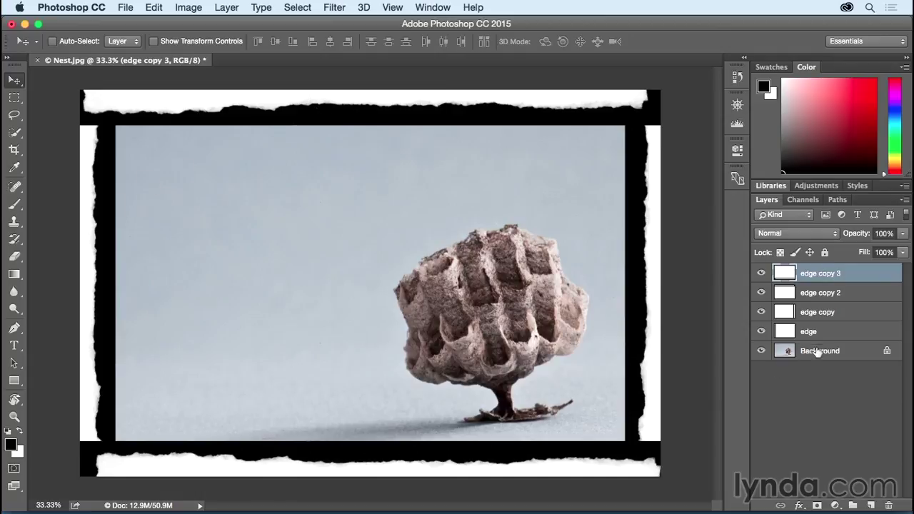
- Try the Screen blend mode on all four edge layers together, and undo the change
left_click(826, 327, "shift")
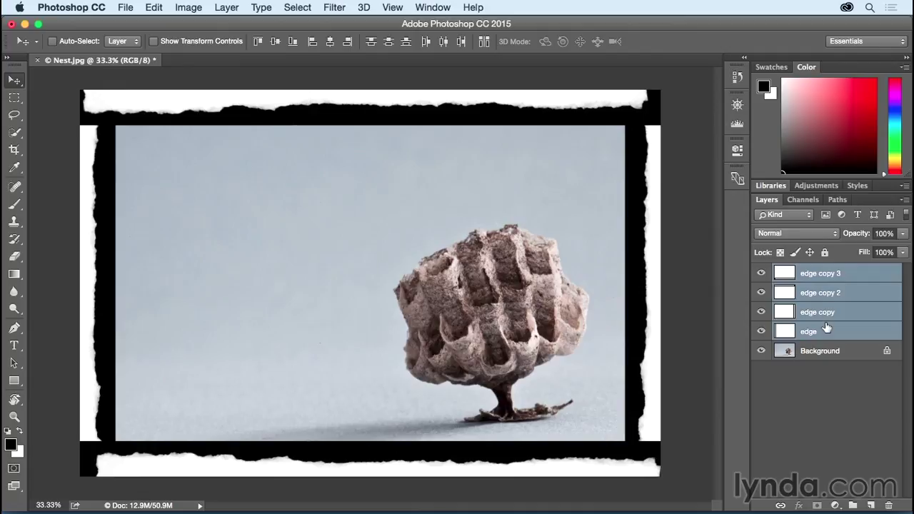
left_click(798, 234)
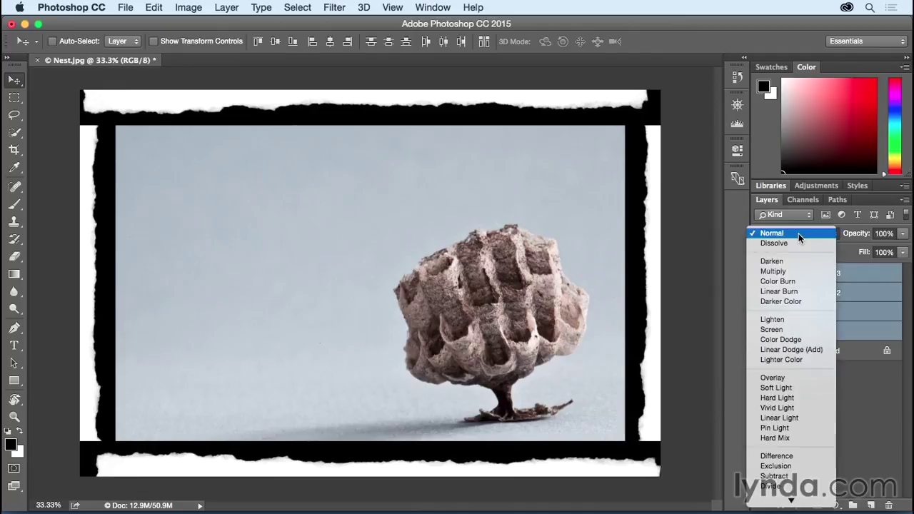
left_click(798, 329)
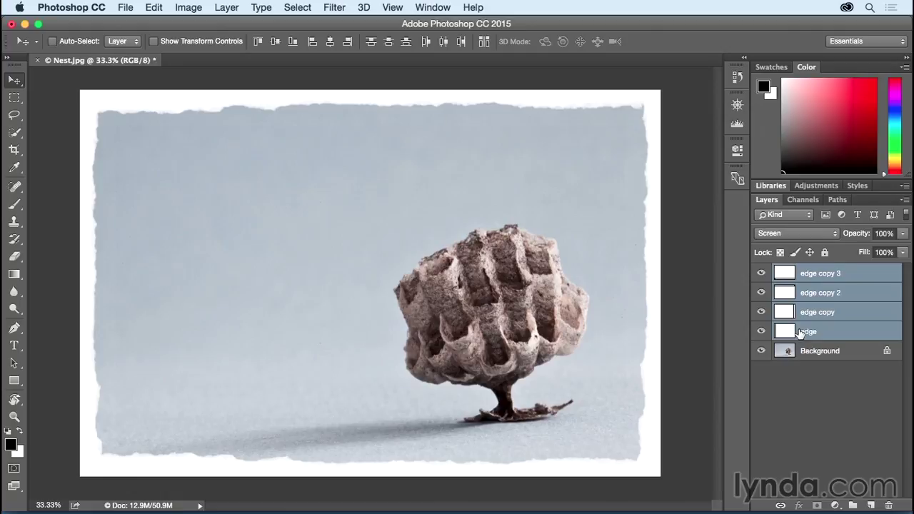
key("super+z")
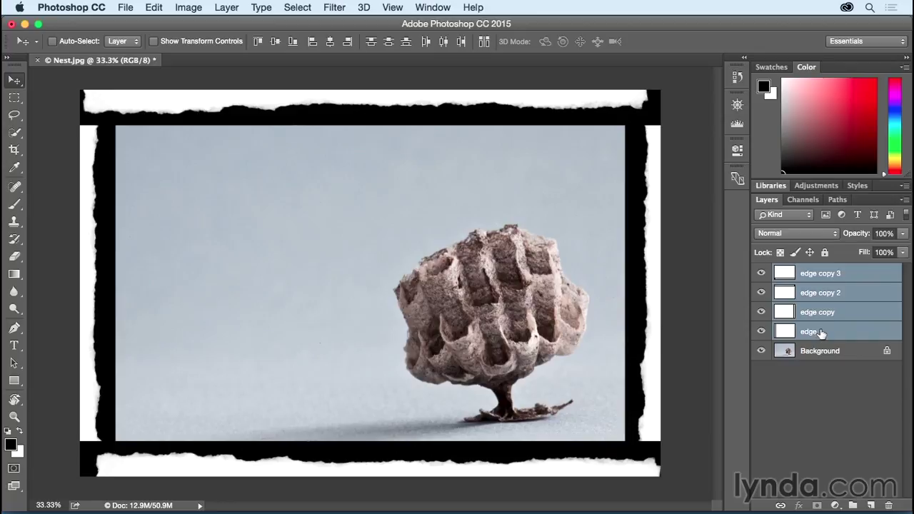
- Invert the edge, edge copy, edge copy 2 and edge copy 3 layers one by one
left_click(824, 333)
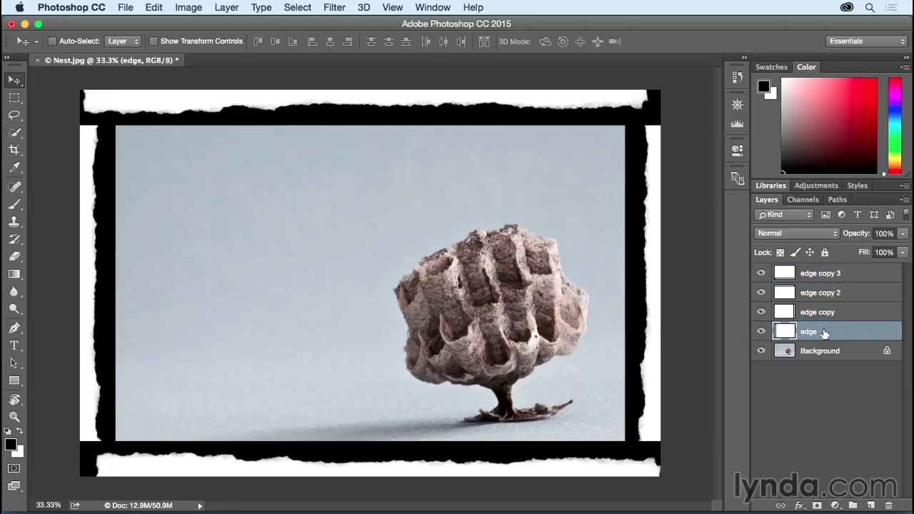
left_click(189, 8)
mouse_move(259, 47)
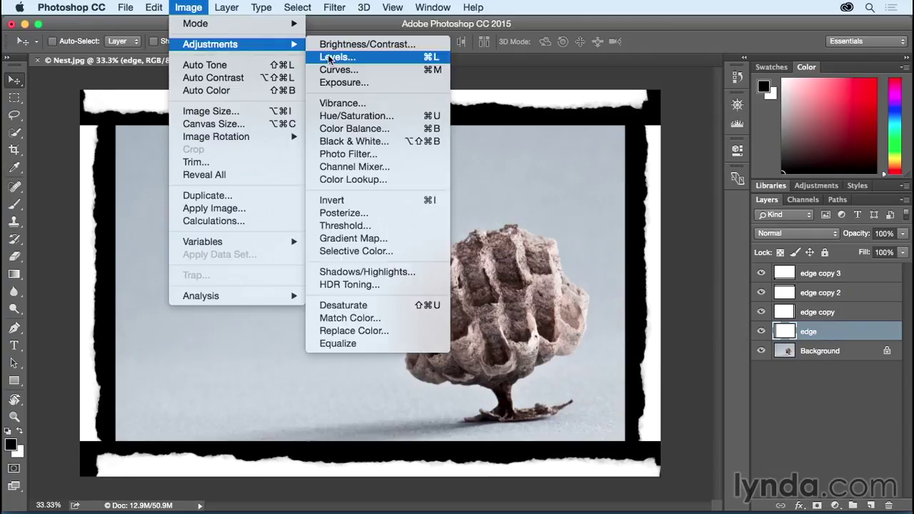
left_click(421, 200)
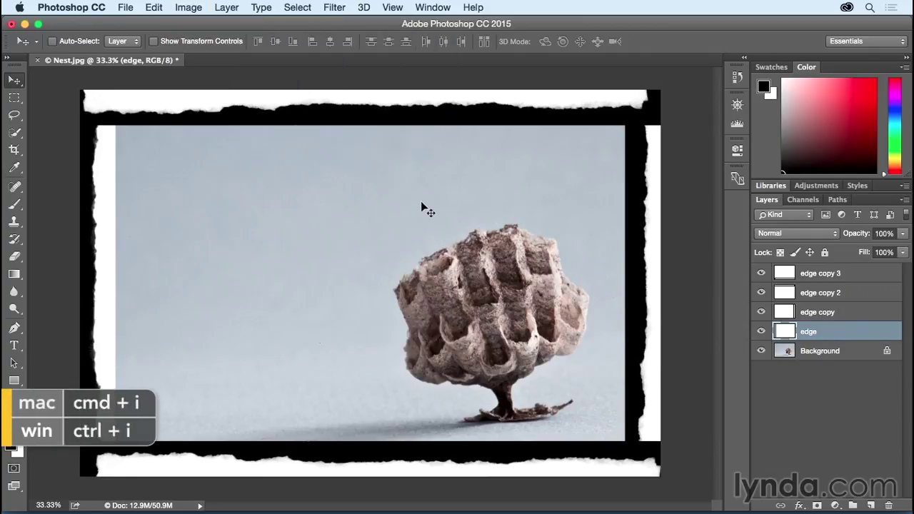
left_click(812, 315)
key("super+i")
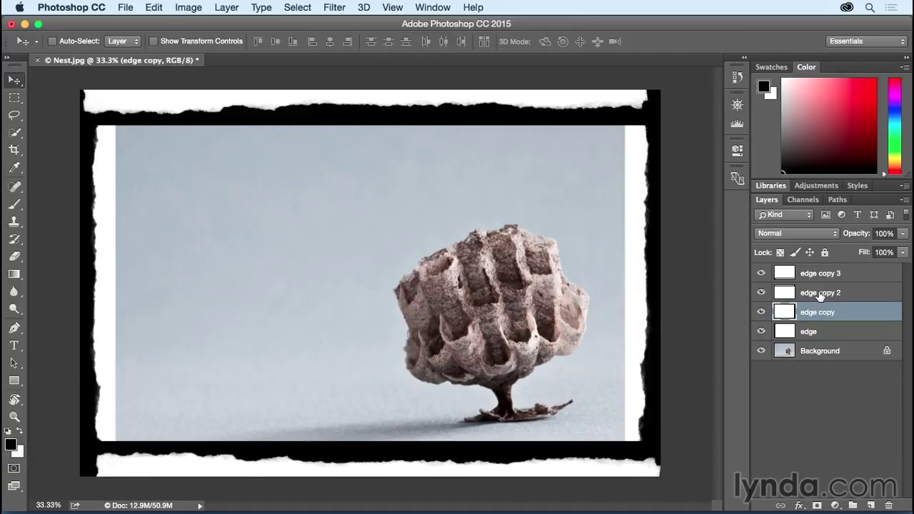
left_click(821, 293)
key("super+i")
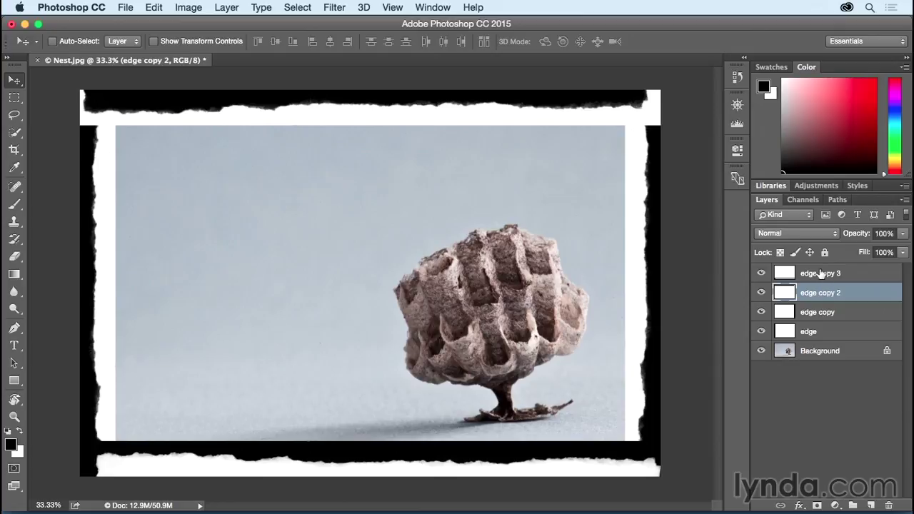
left_click(819, 274)
key("super+i")
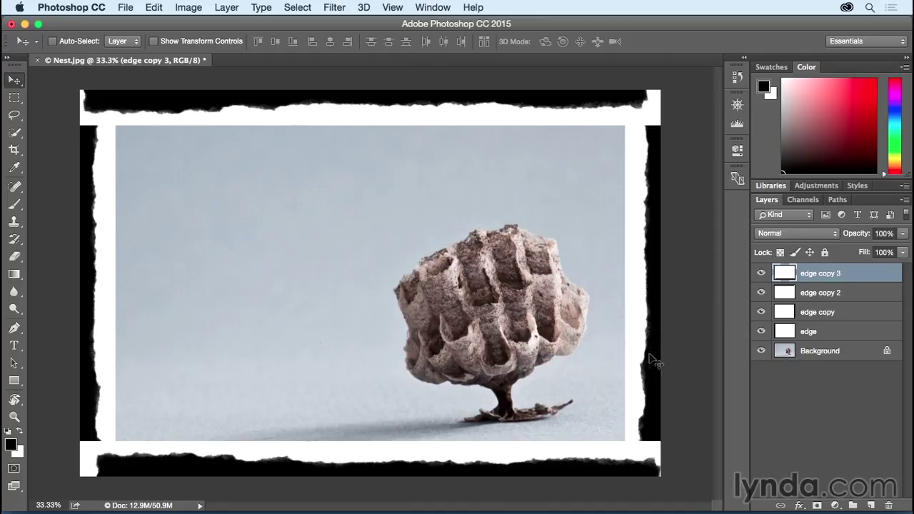
- Select all four edge layers together and set their blend mode to Multiply
left_click(824, 333, "shift")
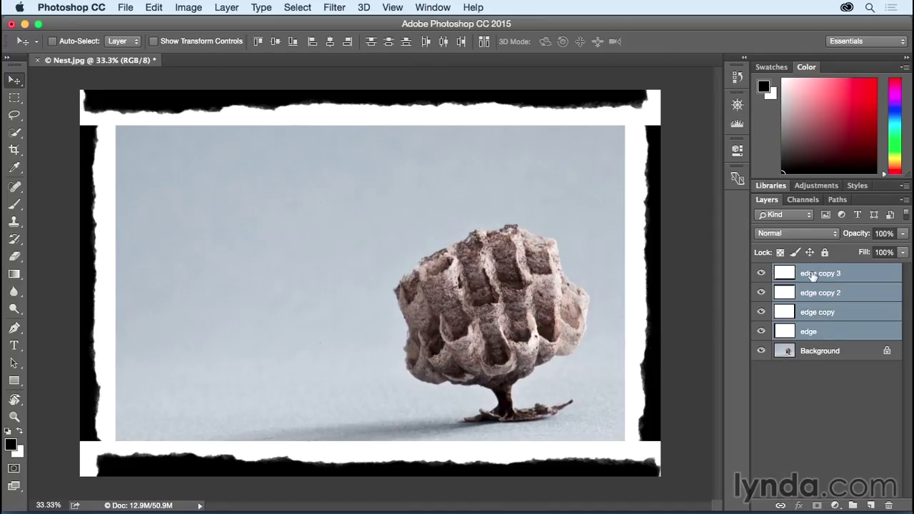
left_click(795, 234)
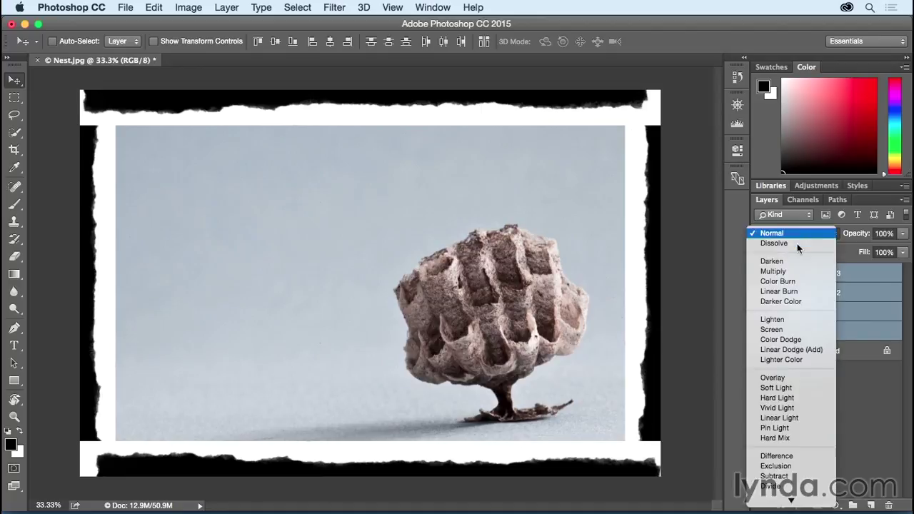
left_click(800, 272)
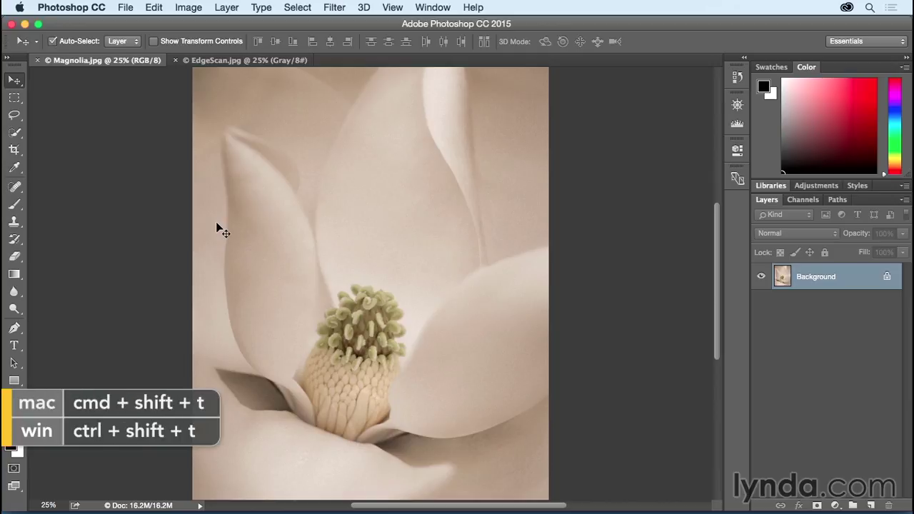
- Place Magnolia.jpg and EdgeScan.jpg side by side, copy the scan's Background layer into Magnolia.jpg, and close EdgeScan.jpg
key("super+shift+t")
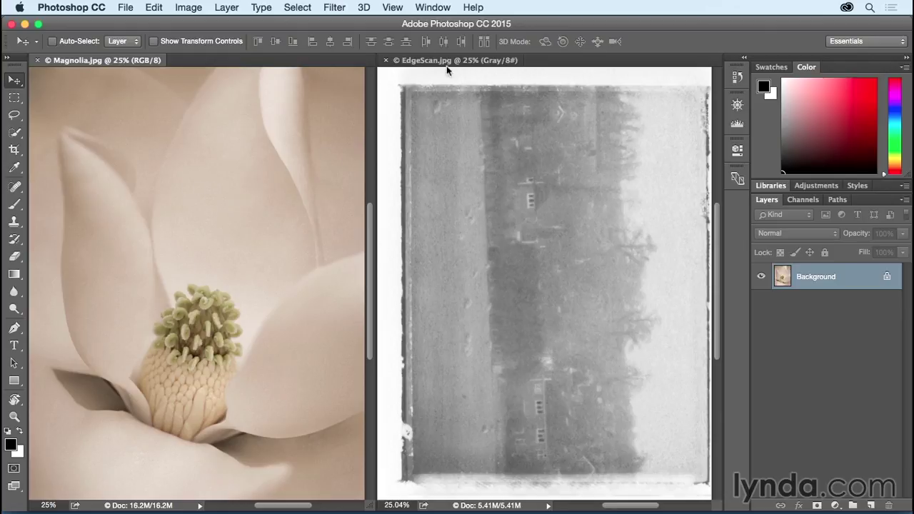
left_click(520, 171)
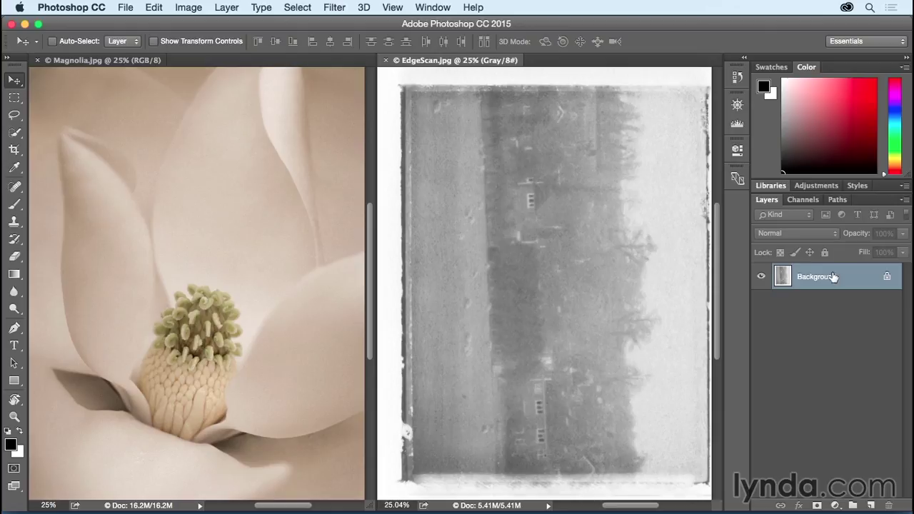
left_click_drag(842, 278, 235, 203)
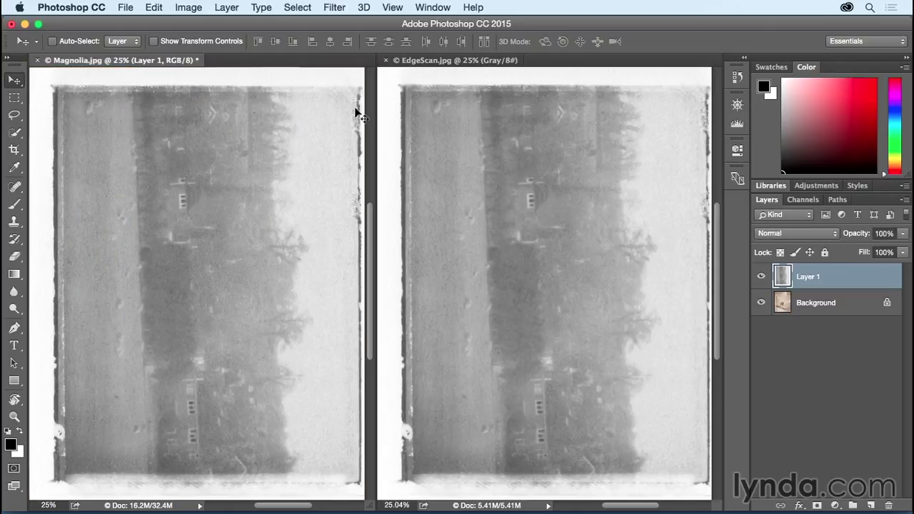
left_click(385, 60)
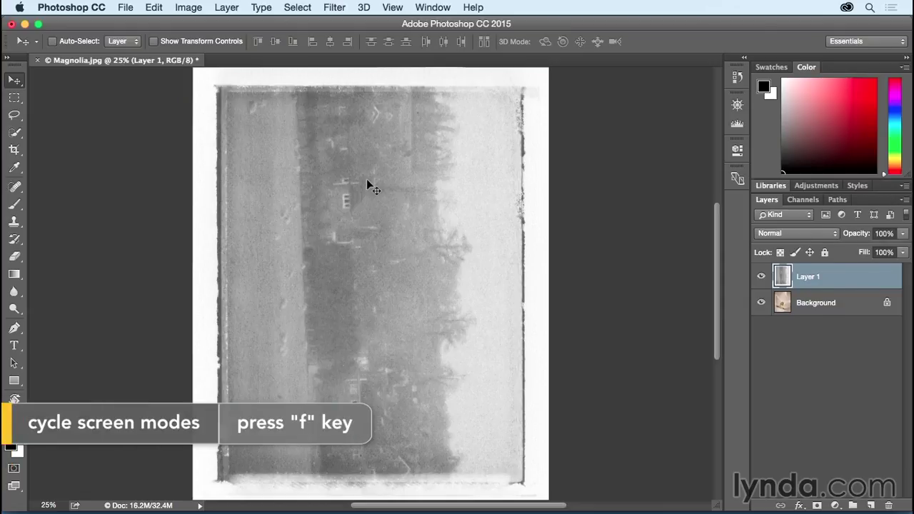
- Switch to full screen mode with menu bar and set Layer 1's blend mode to Multiply
key("f")
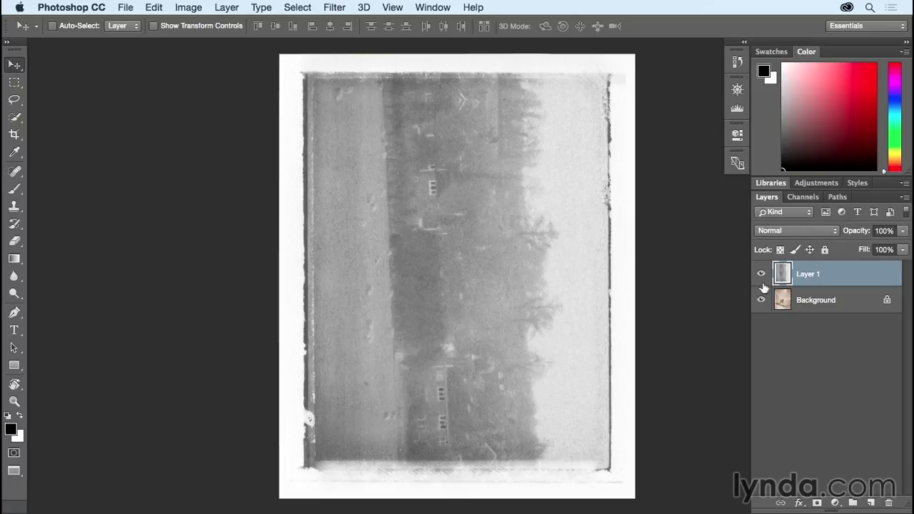
left_click(799, 231)
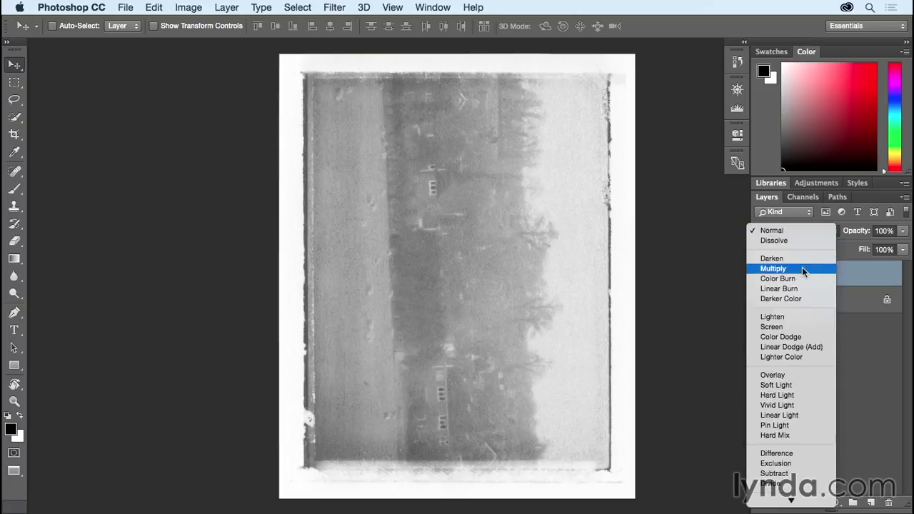
left_click(785, 254)
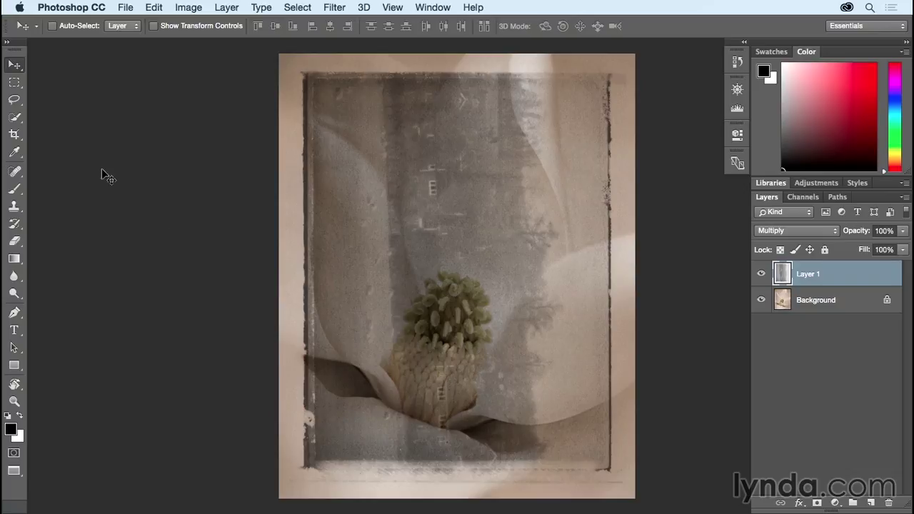
- Outline the area inside the scanned frame with the Polygonal Lasso and hide it on Layer 1 with a layer mask
left_click(15, 101)
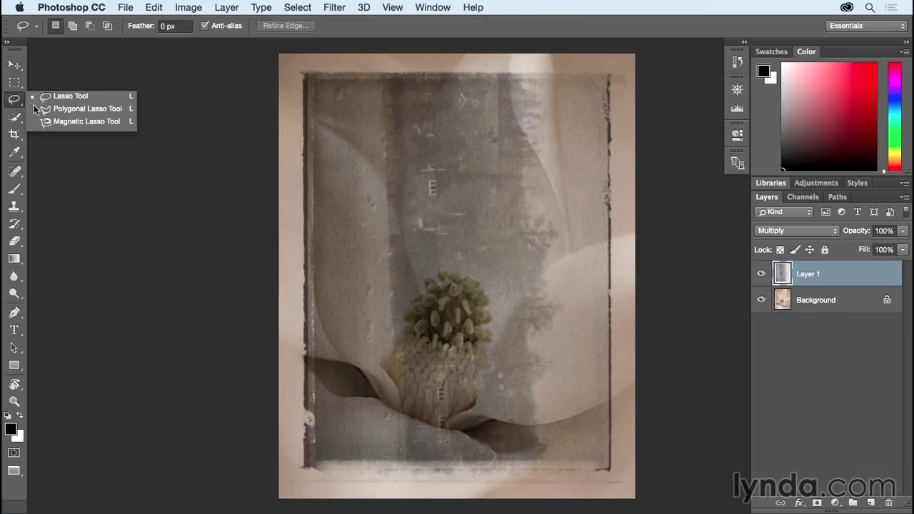
left_click(50, 108)
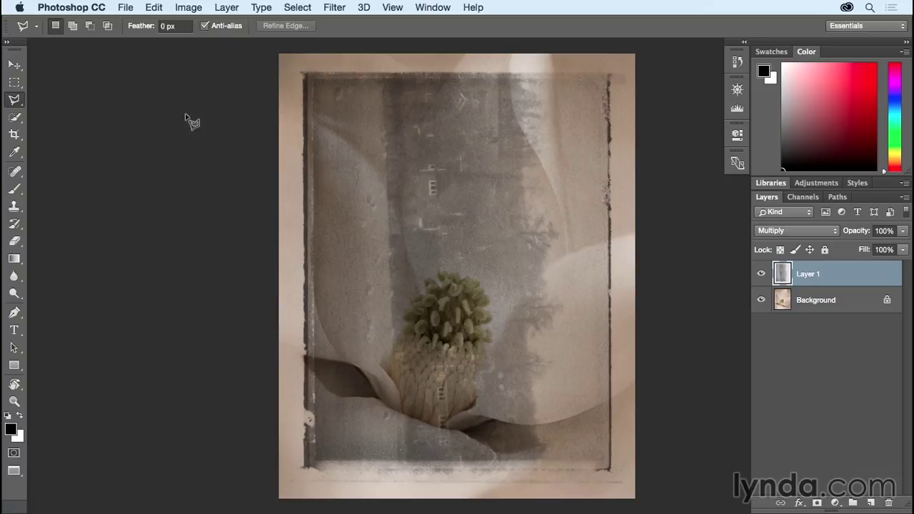
left_click(312, 77)
left_click(604, 79)
left_click(604, 460)
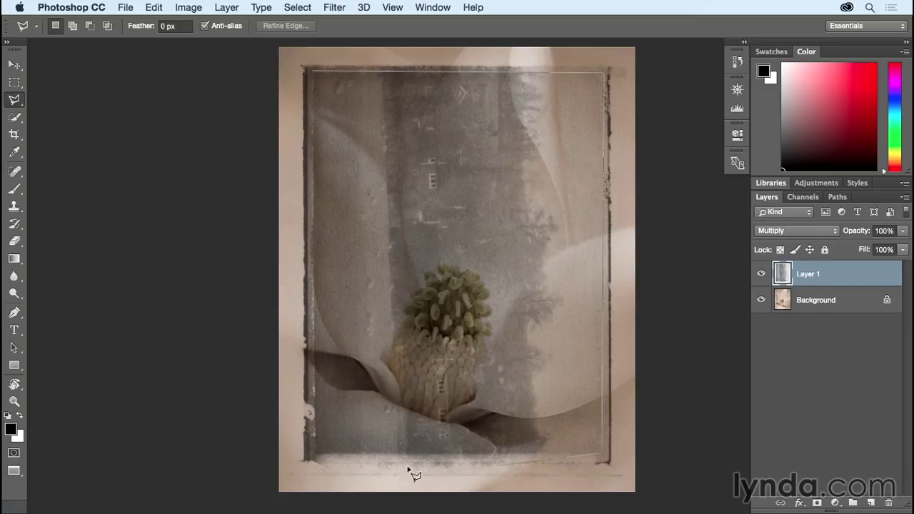
double_click(317, 455)
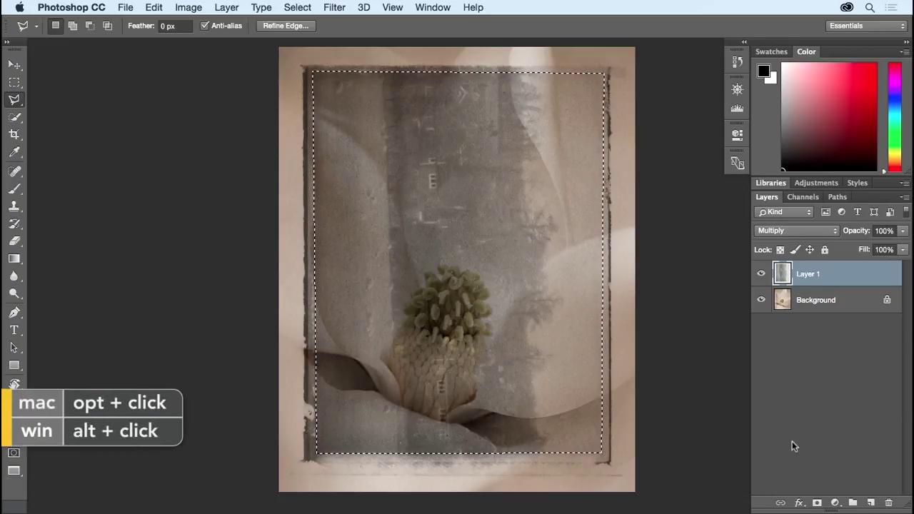
left_click(817, 503, "alt")
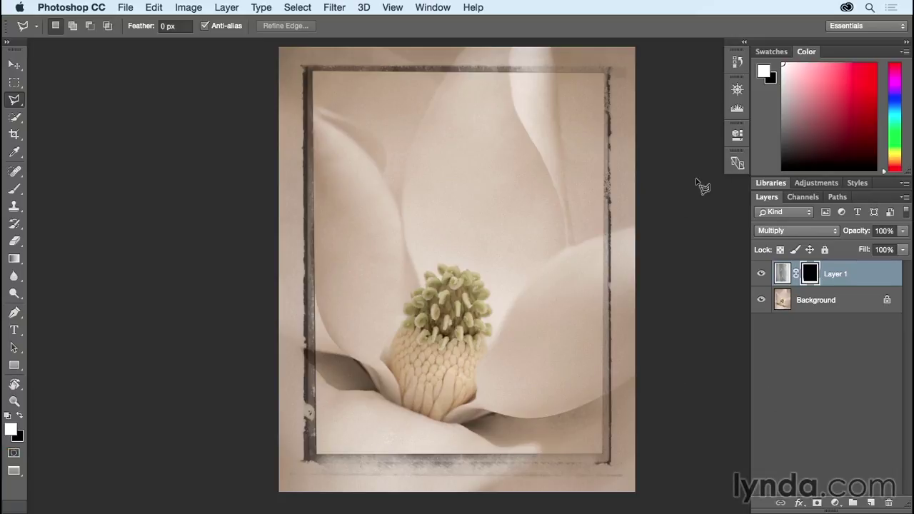
- Feather Layer 1's mask by 7.4 px
left_click(737, 137)
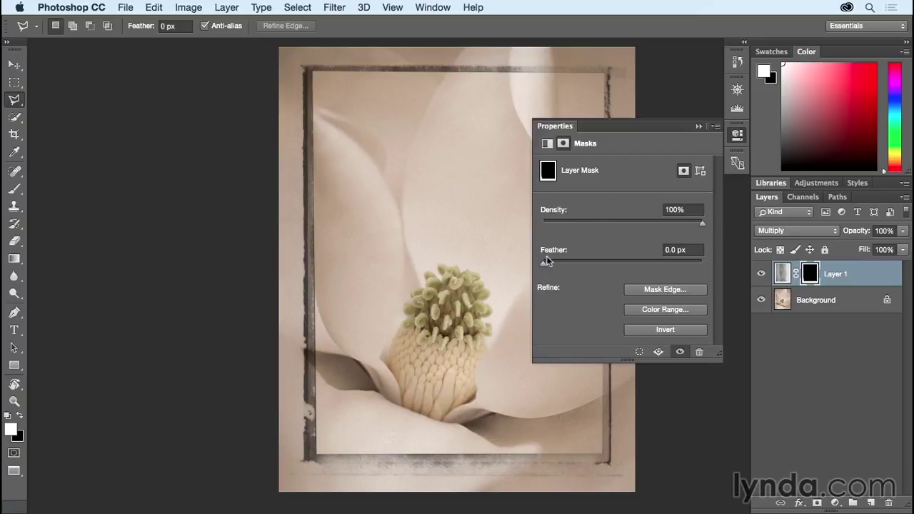
left_click_drag(544, 265, 595, 262)
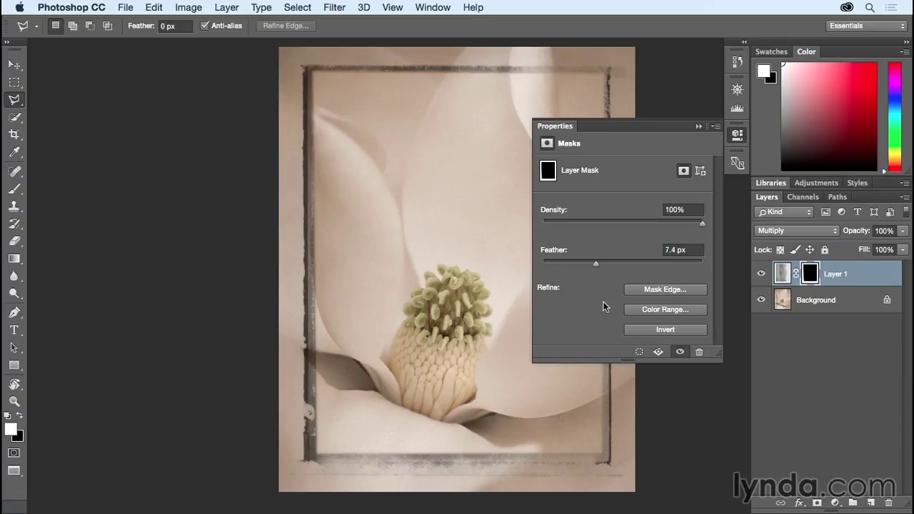
left_click(699, 126)
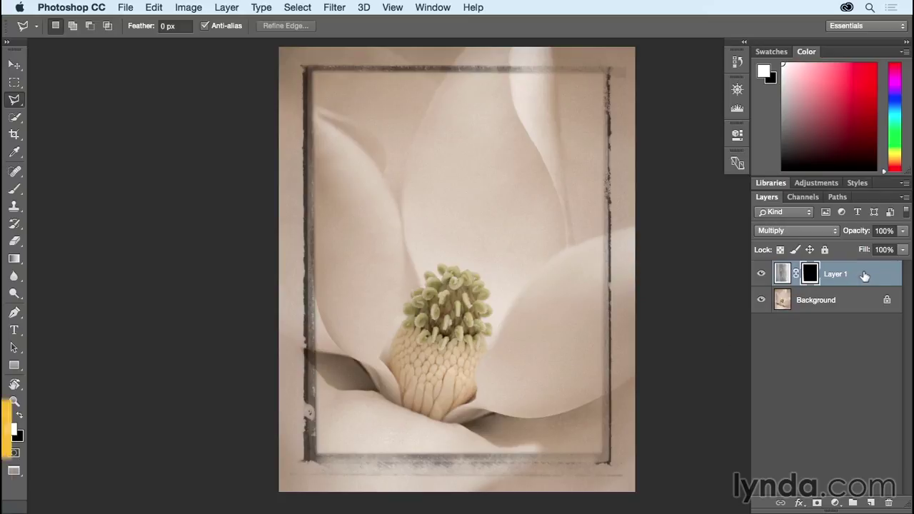
- Duplicate the masked Layer 1 and set the copy's blend mode to Normal
left_click_drag(862, 275, 871, 502)
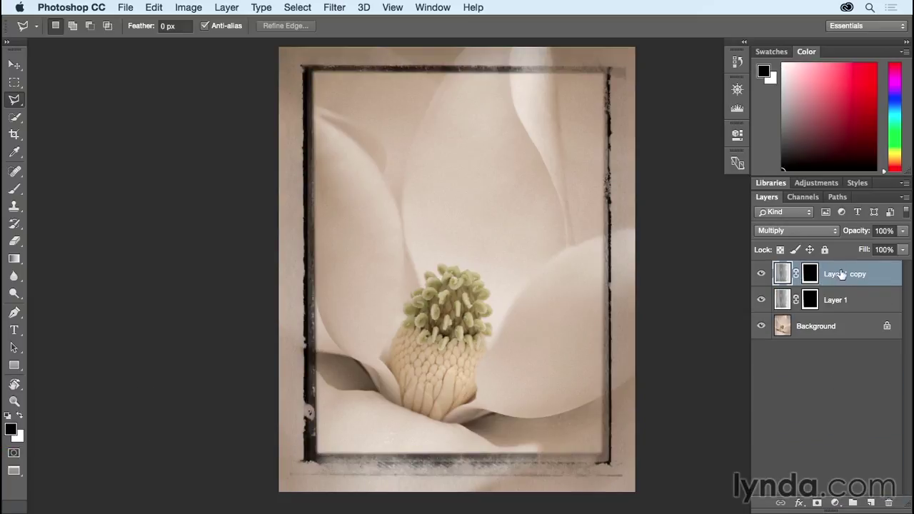
left_click(817, 230)
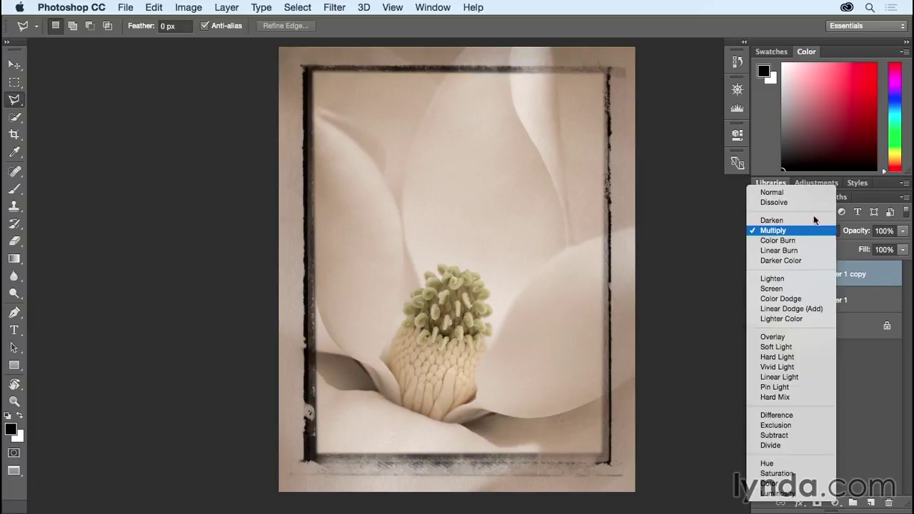
left_click(808, 196)
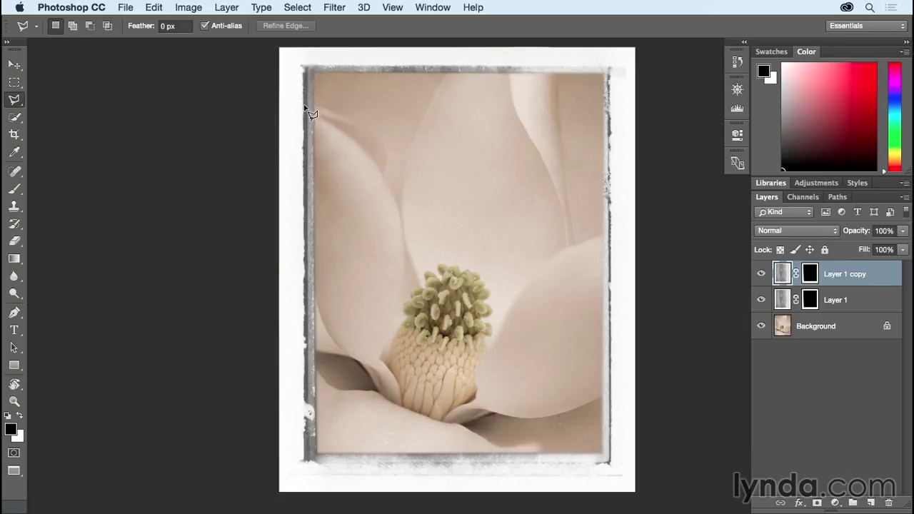
- Paint straight black strokes with a 100 px brush on Layer 1 copy's mask along all four sides of the frame
key("b")
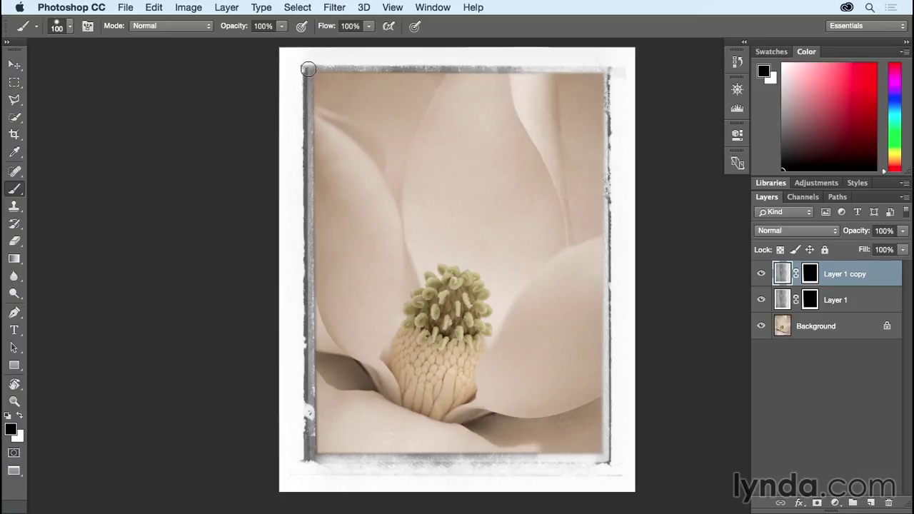
left_click(811, 276)
key("x")
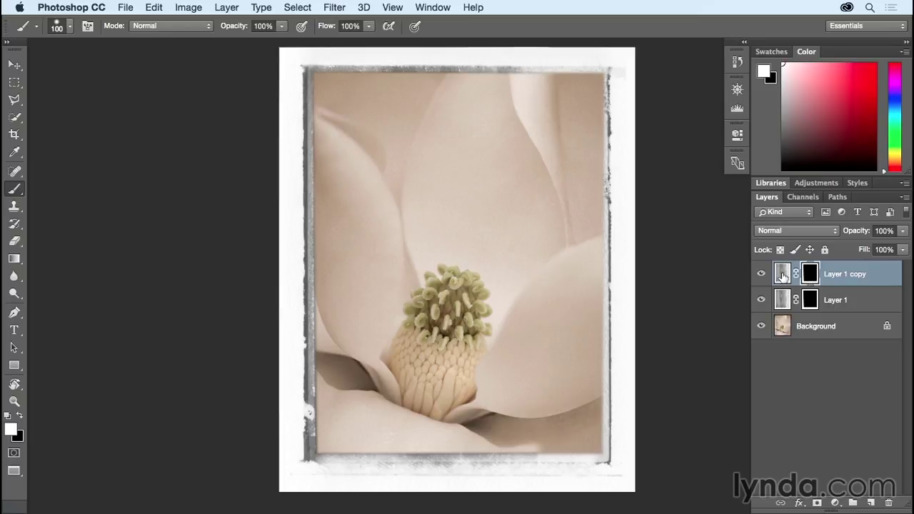
key("x")
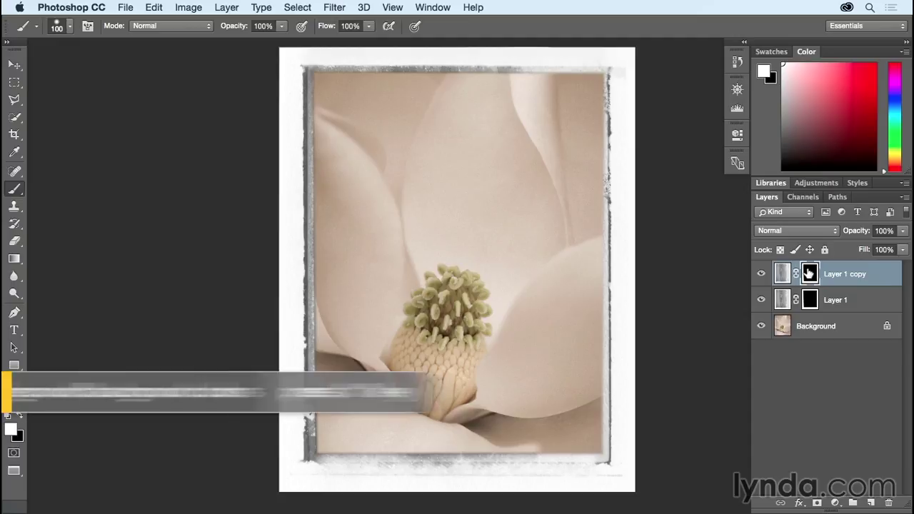
key("x")
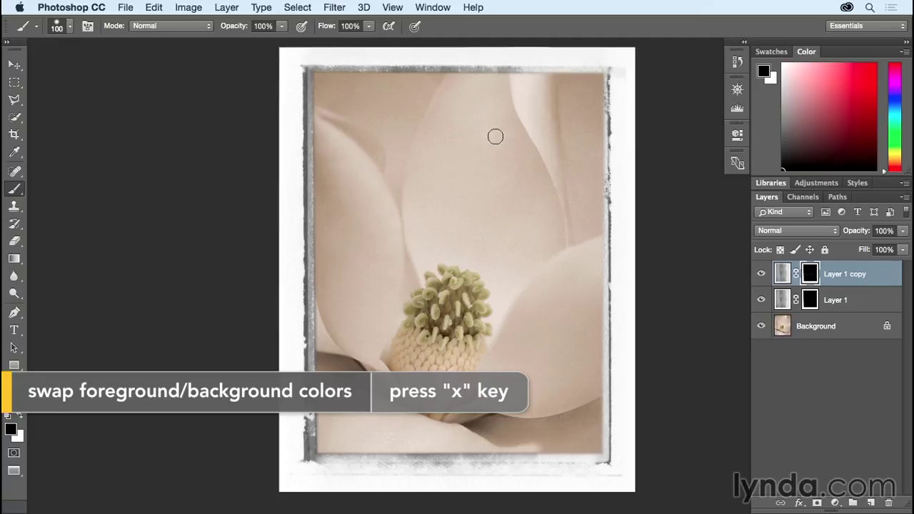
left_click(311, 72)
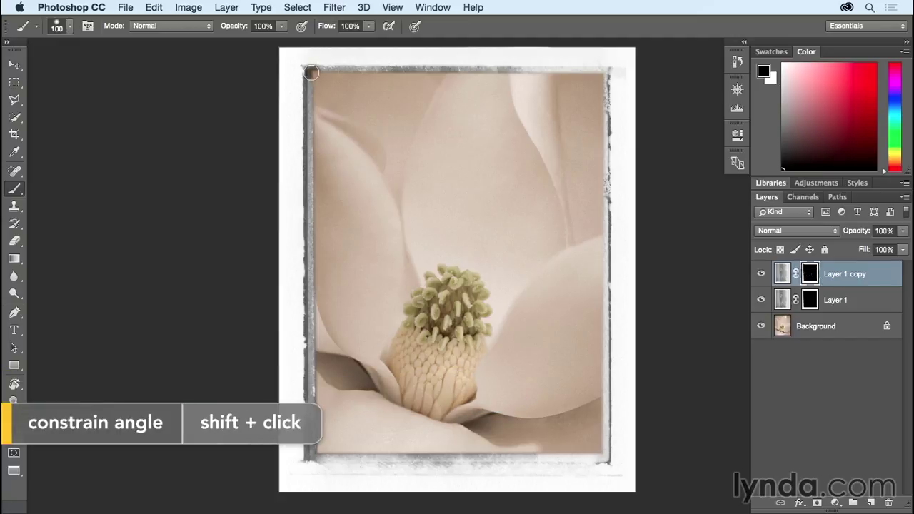
left_click(601, 76, "shift")
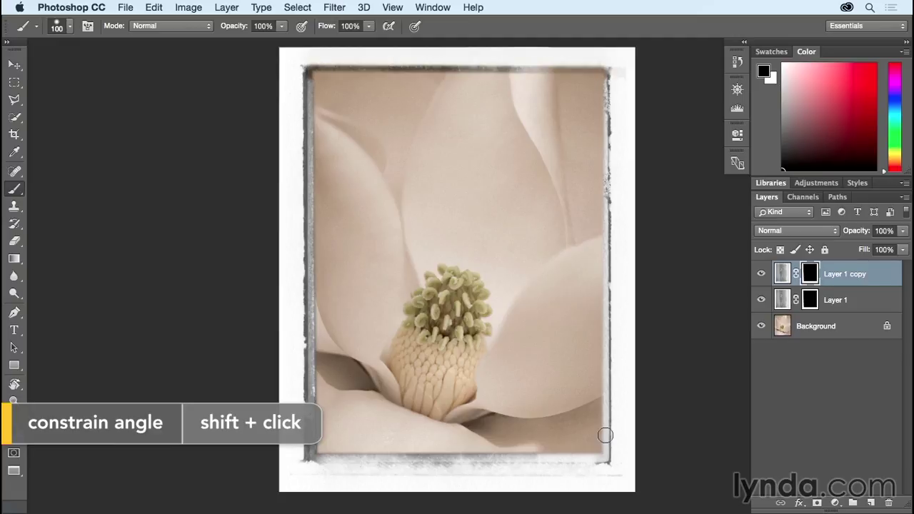
left_click(603, 457, "shift")
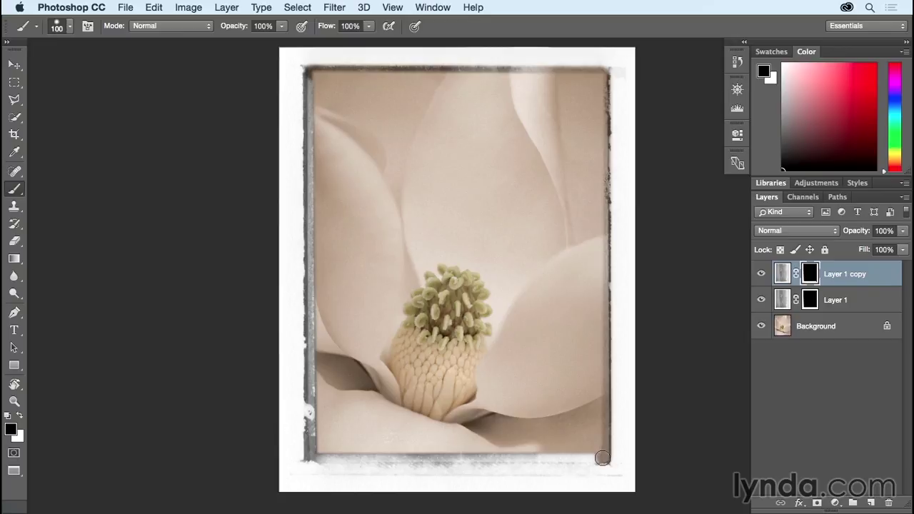
left_click(313, 459, "shift")
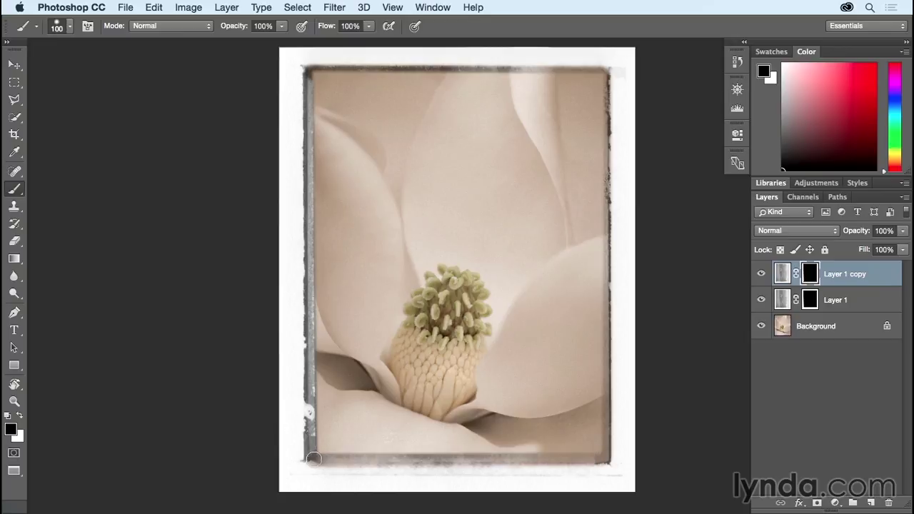
left_click(308, 74, "shift")
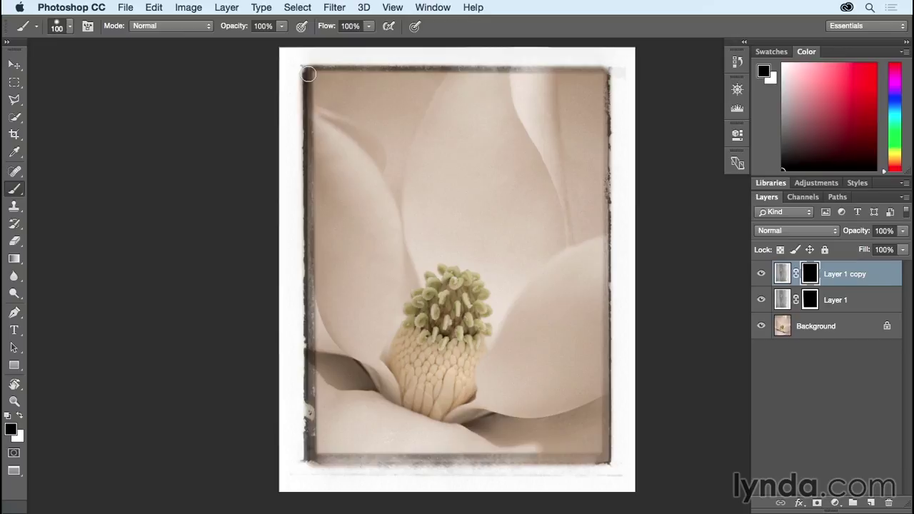
- Hide Layer 1 to examine its contribution to the frame, and show it again
left_click(761, 300)
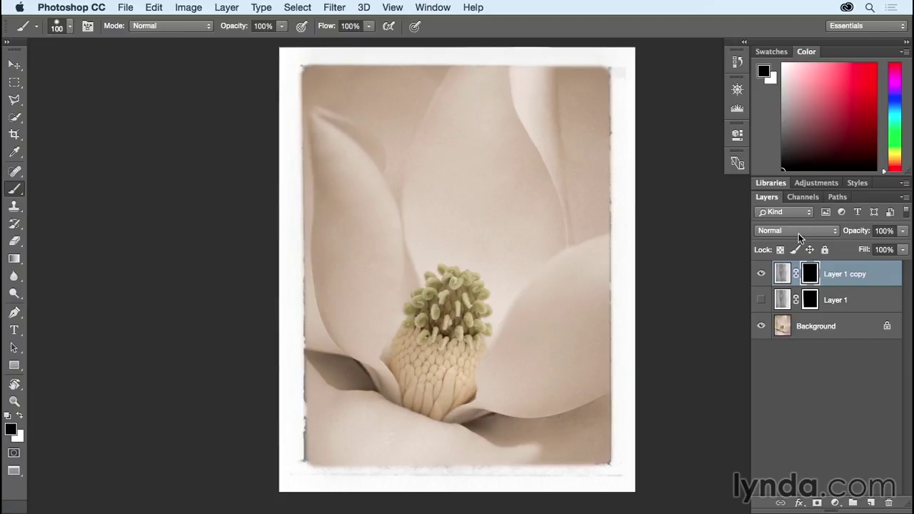
left_click(848, 300)
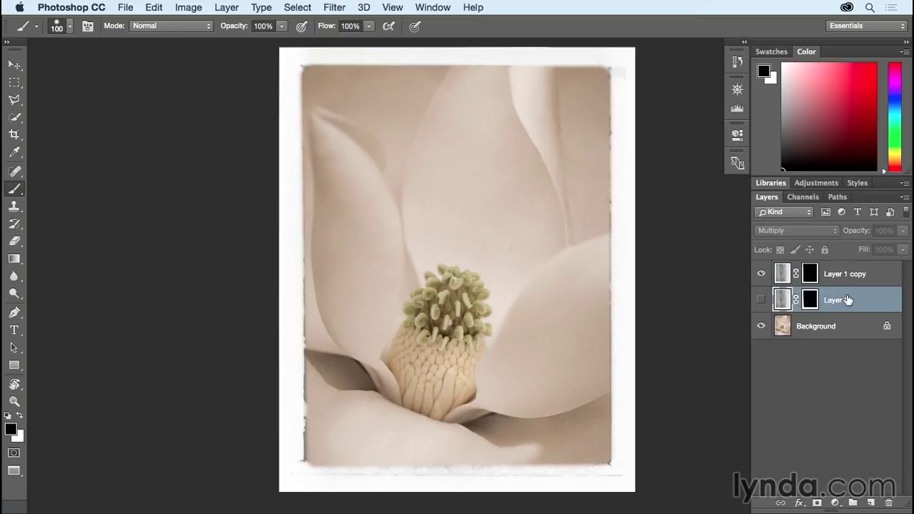
left_click(760, 299)
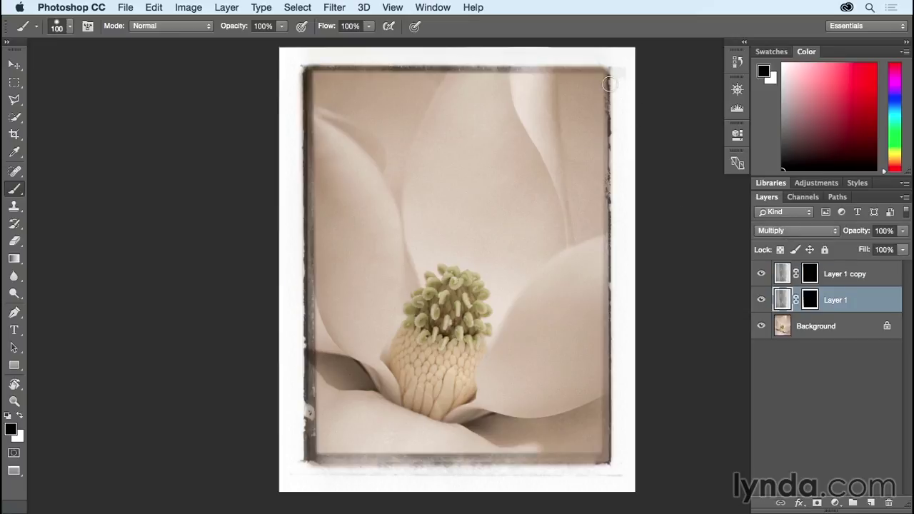
mouse_move(601, 72)
left_mouse_down()
mouse_move(317, 71)
mouse_move(313, 88)
mouse_move(311, 454)
mouse_move(546, 459)
left_mouse_up()
- Convert the Background layer into a smart object
right_click(852, 325)
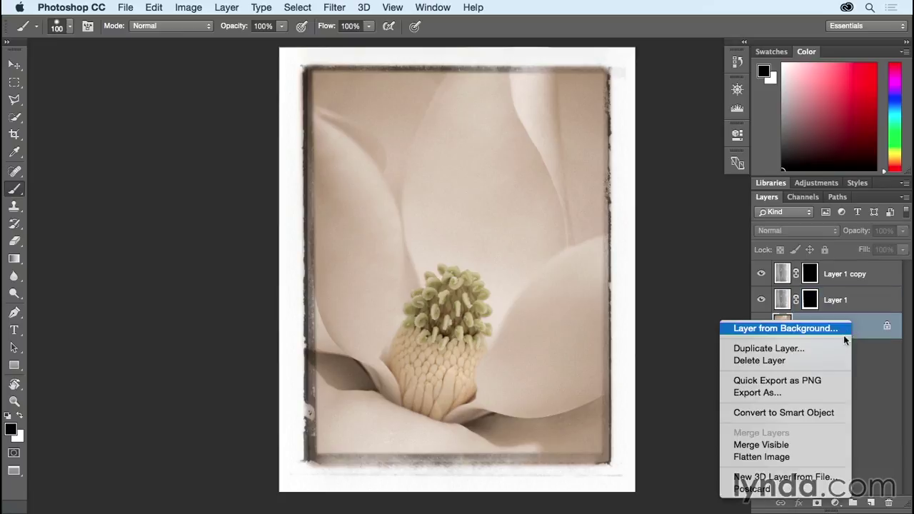
left_click(812, 412)
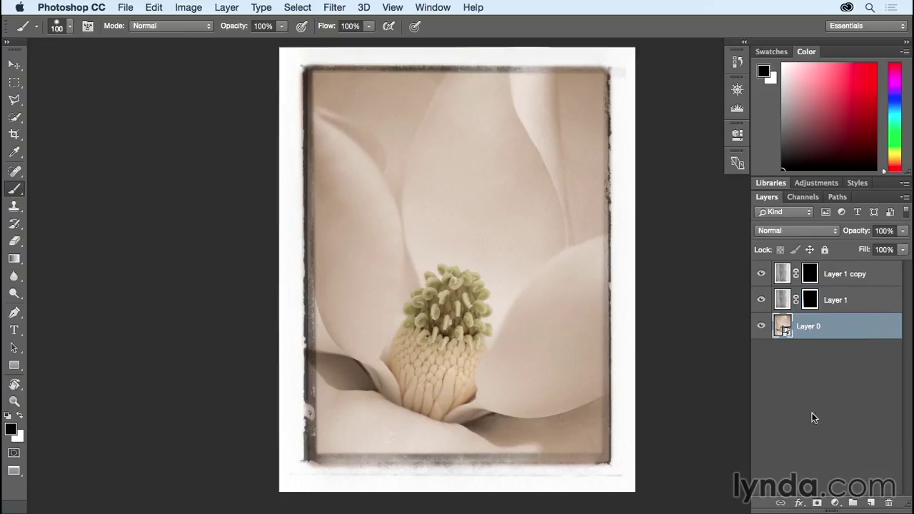
- Reset the default colours and choose the Diffuse Glow filter for Layer 0 in the Filter Gallery, fitting the preview on screen
key("d")
left_click(328, 7)
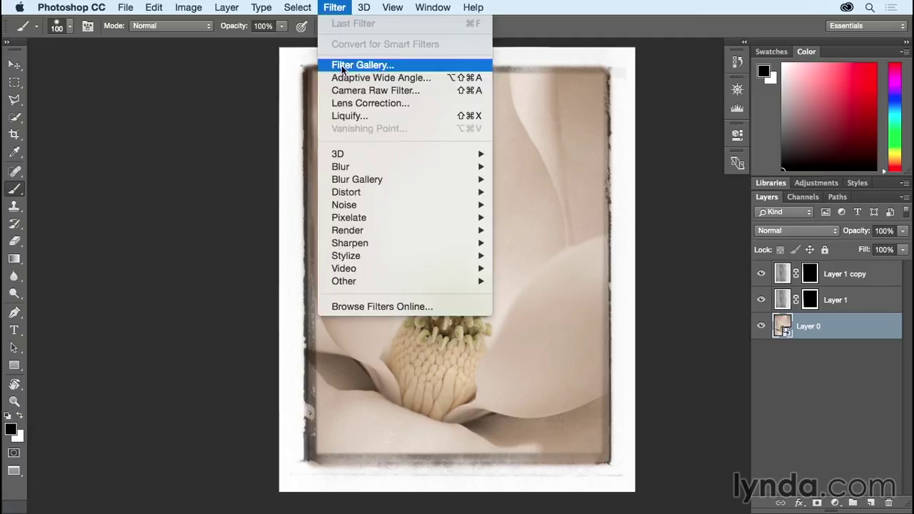
left_click(409, 69)
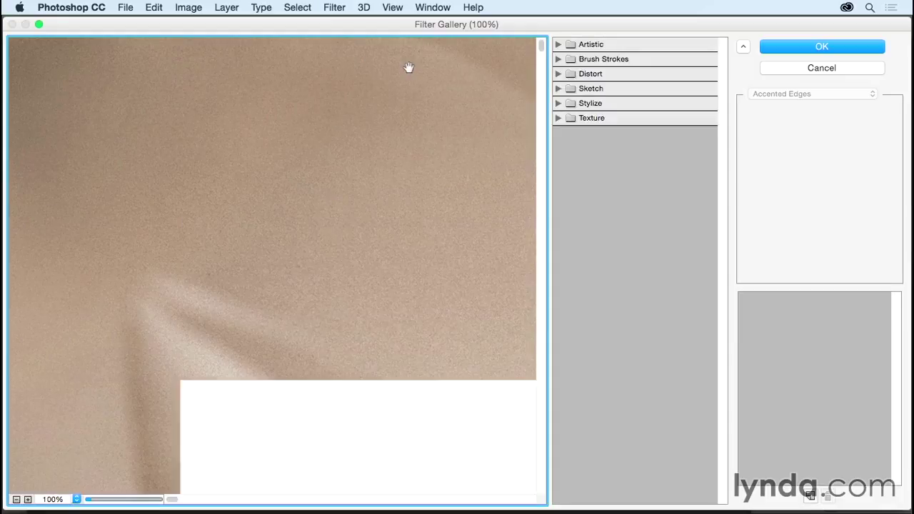
left_click(558, 74)
left_click(576, 99)
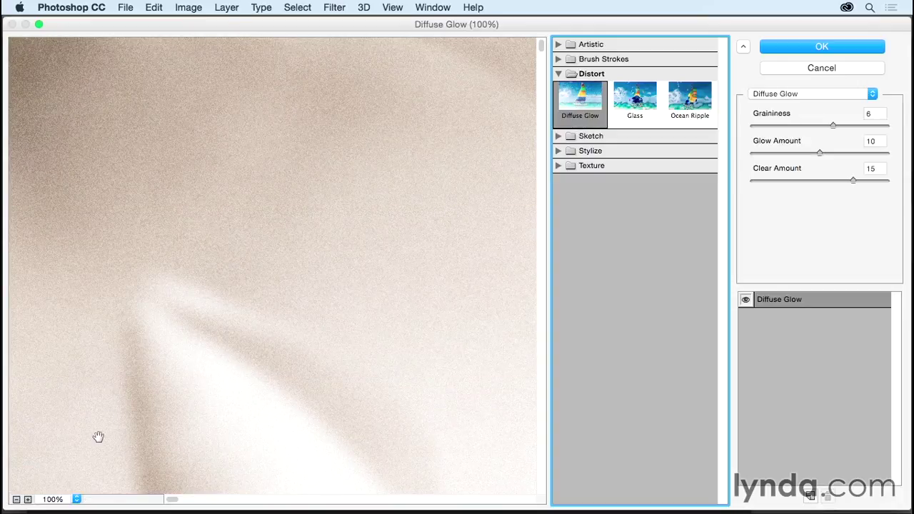
left_click(76, 499)
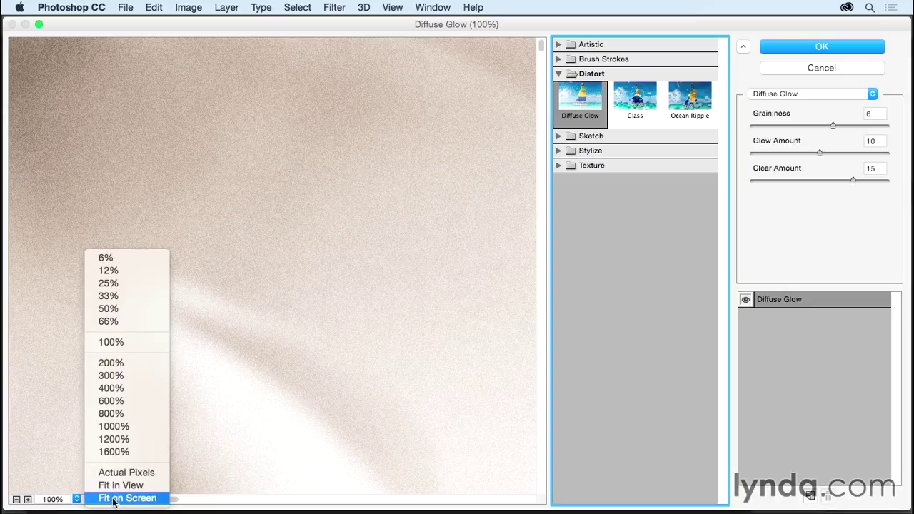
left_click(148, 499)
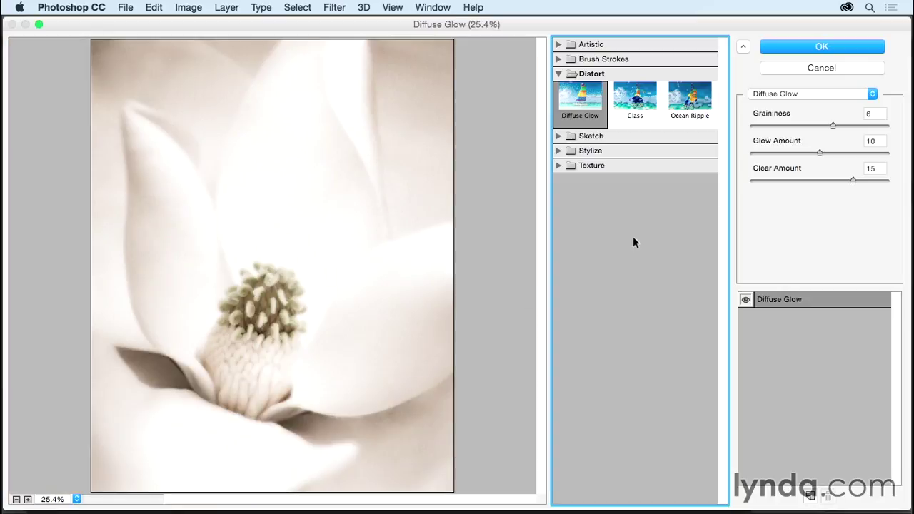
- Set Diffuse Glow to Graininess 7, Glow Amount 2 and Clear Amount 17, and apply it to Layer 0
left_click_drag(831, 127, 769, 155)
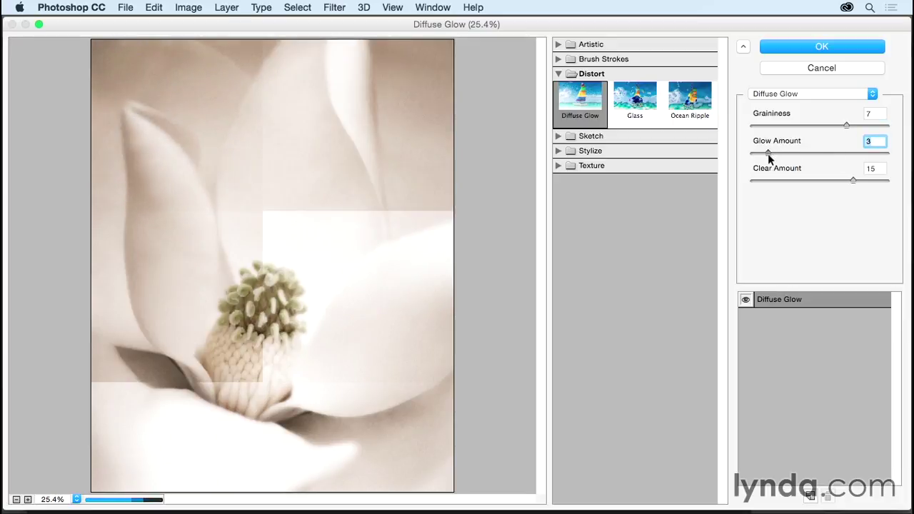
left_click_drag(853, 180, 867, 179)
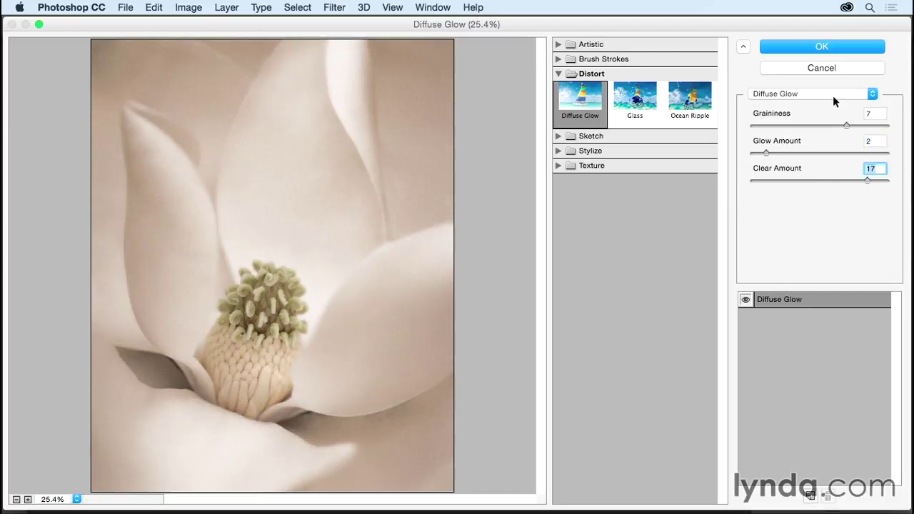
left_click(822, 47)
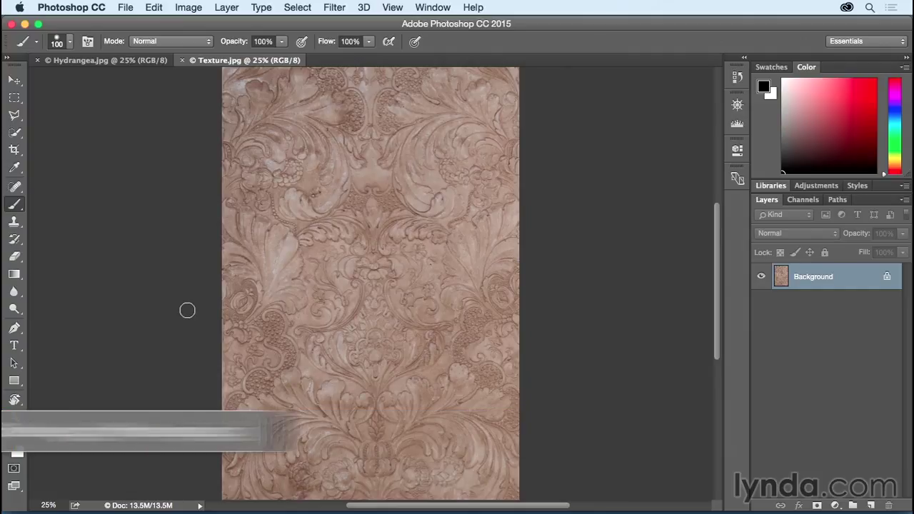
- Tile the Hydrangea.jpg and Texture.jpg documents side by side and copy the texture's Background layer, aligned, into Hydrangea.jpg
key("super+shift+t")
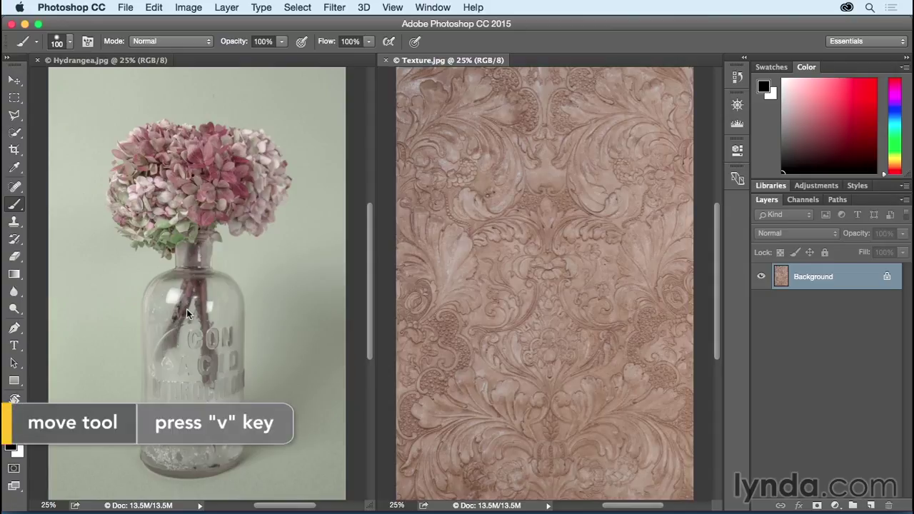
key("v")
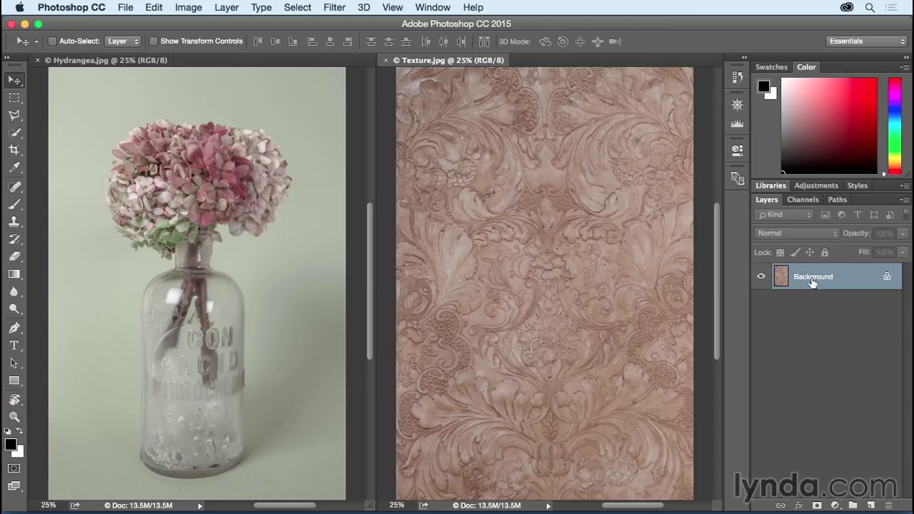
left_click_drag(818, 277, 255, 224)
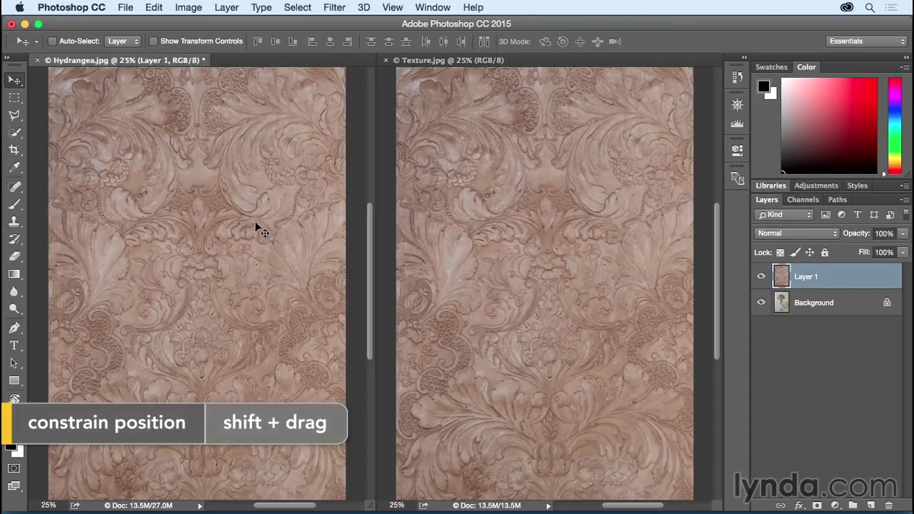
- Close Texture.jpg and show Hydrangea.jpg in full screen mode with the menu bar, keeping the Move tool active
left_click(385, 60)
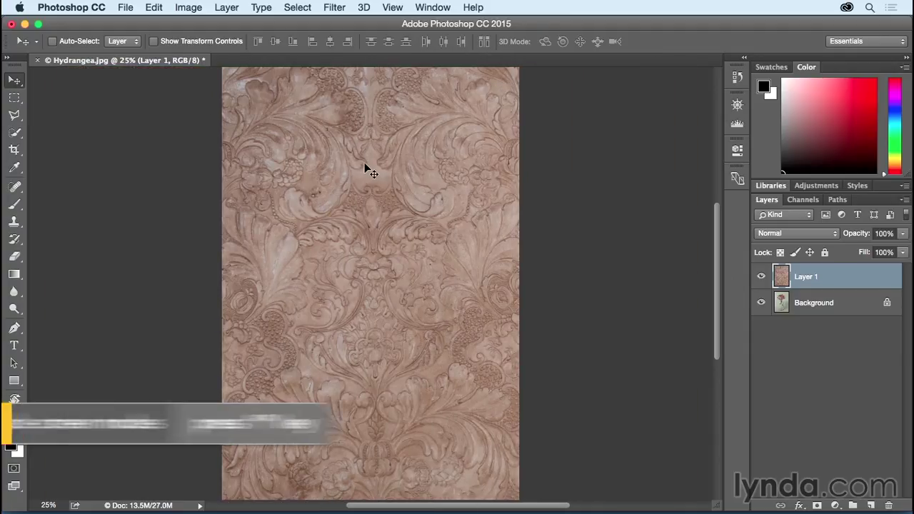
key("f")
key("b")
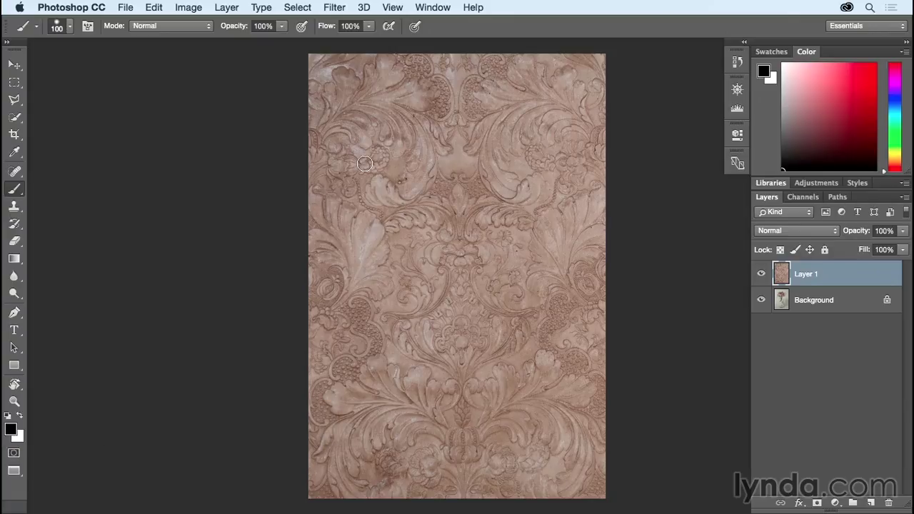
key("v")
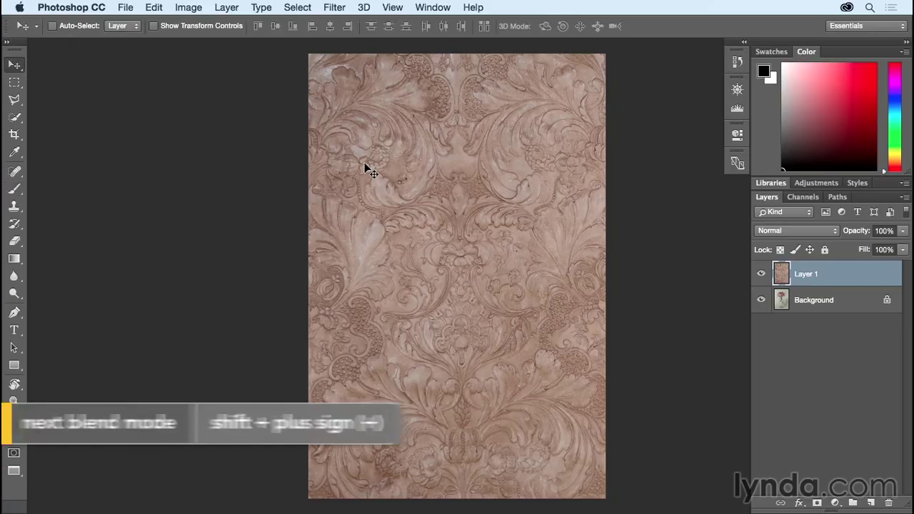
- Cycle Layer 1 through all the blend modes, from Dissolve back around to Normal, to compare how the texture mixes with the photo
key("shift+plus")
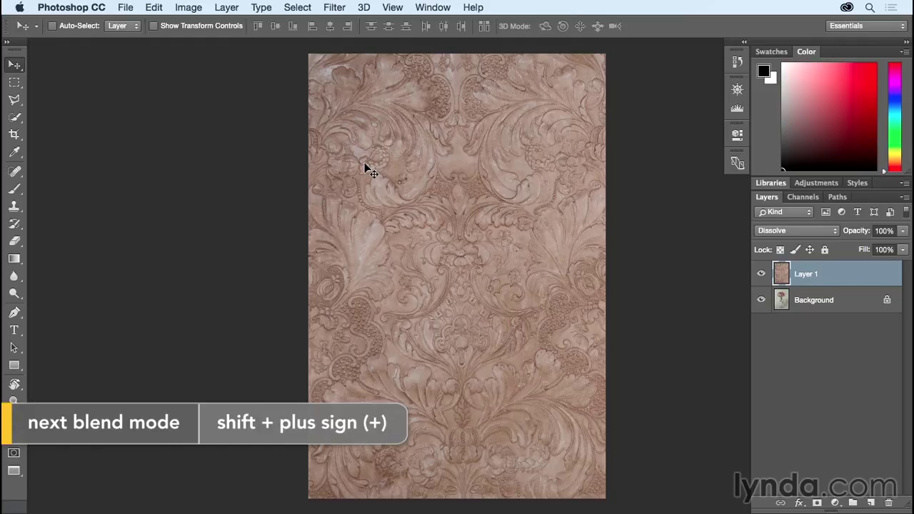
key("shift+plus")
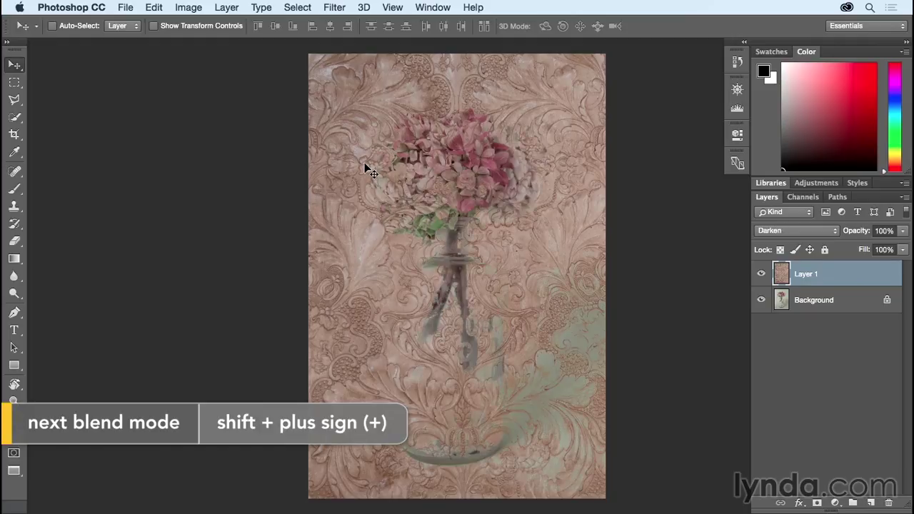
key("shift+plus")
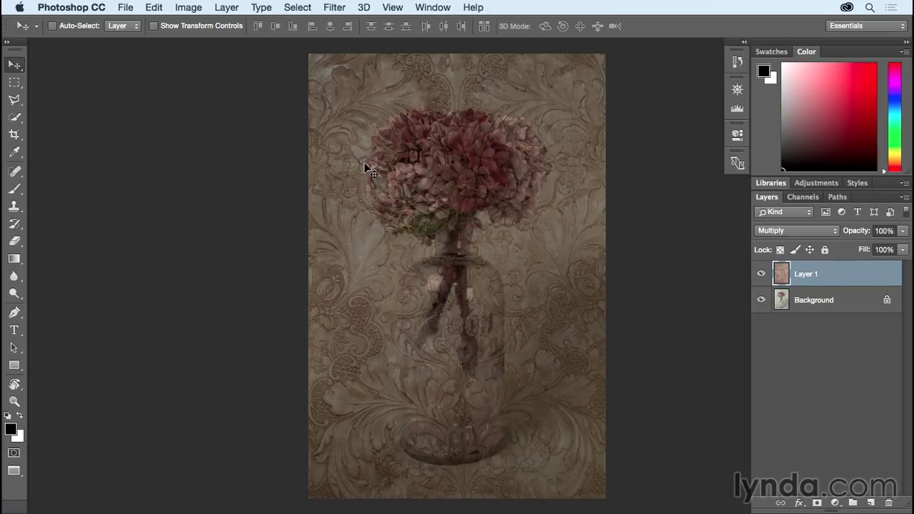
key("shift+plus")
key("shift+plus")
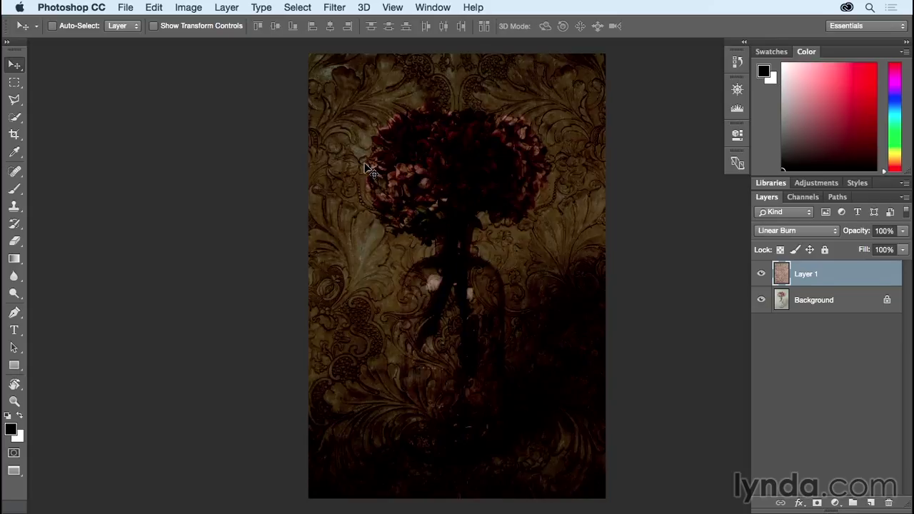
key("shift+plus")
key("shift+plus")
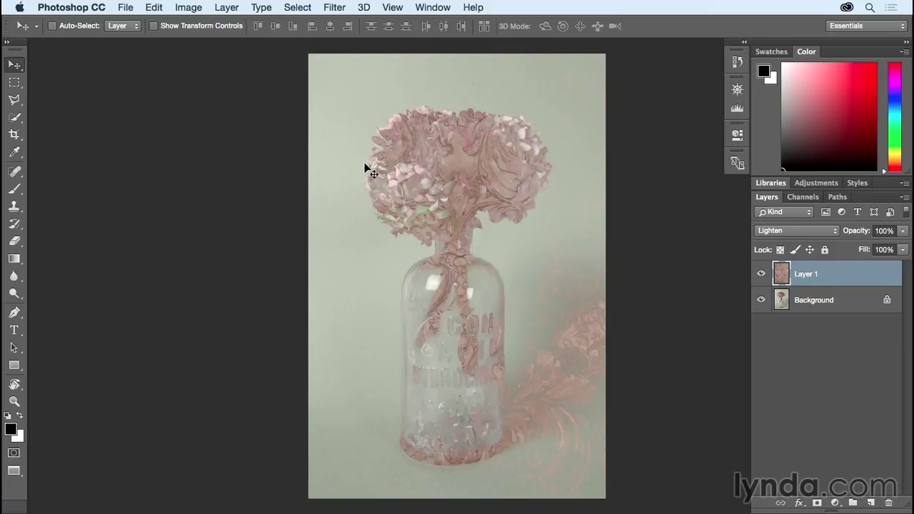
key("shift+plus")
key("shift+plus")
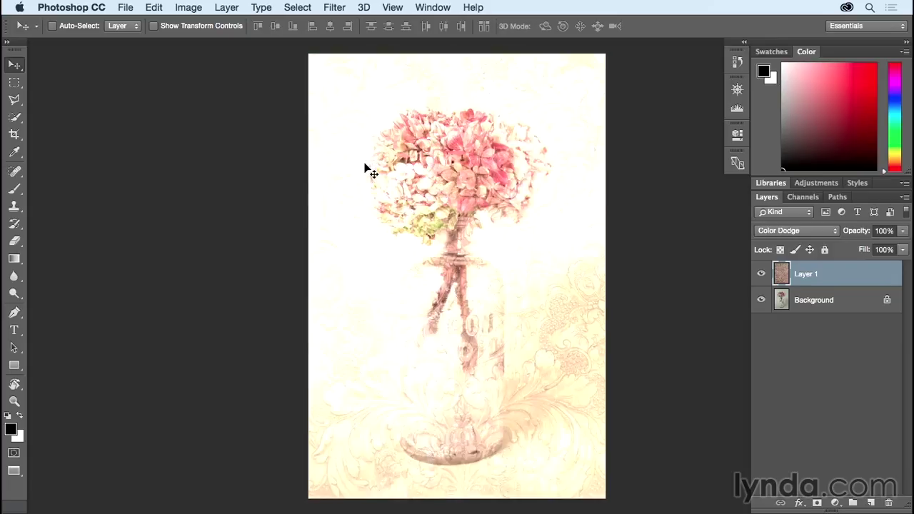
key("shift+plus")
key("shift+plus")
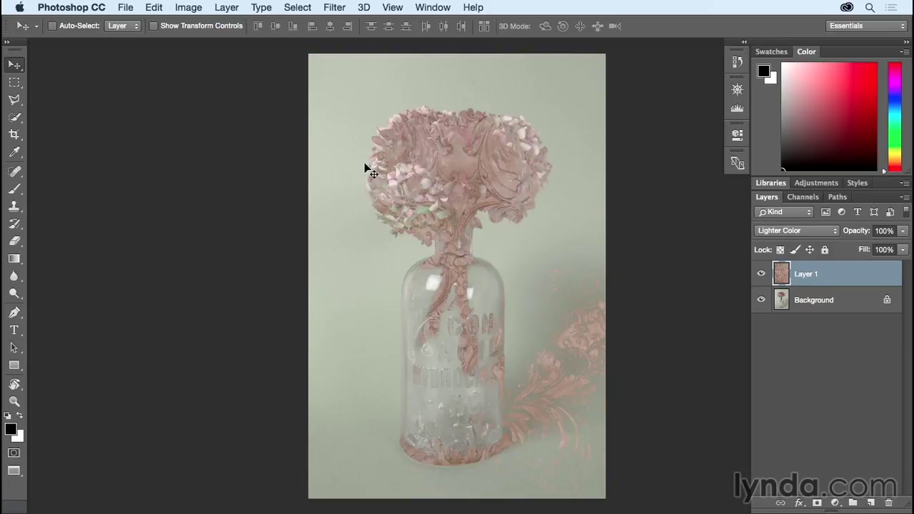
key("shift+plus")
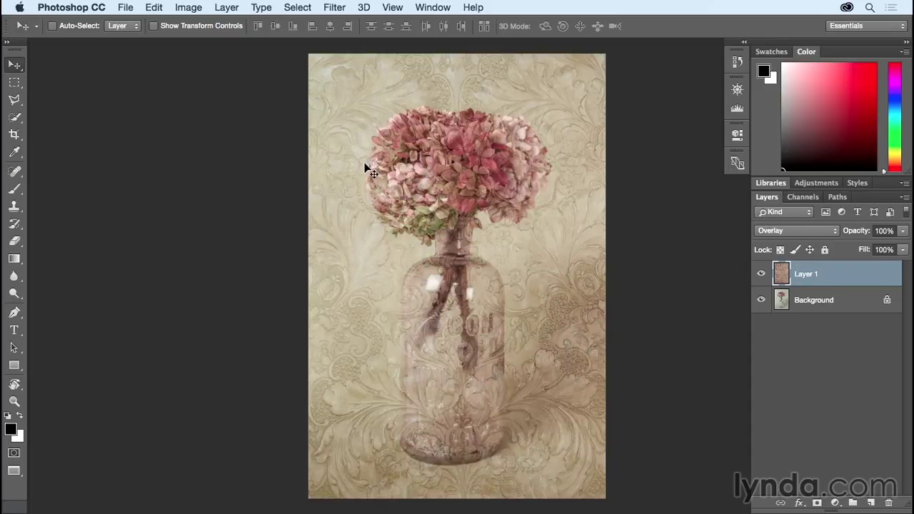
key("shift+plus")
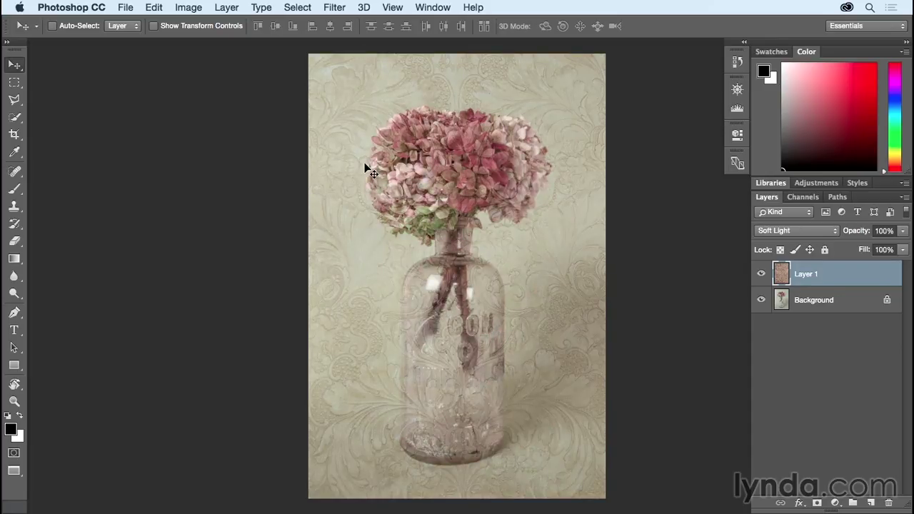
key("shift+plus")
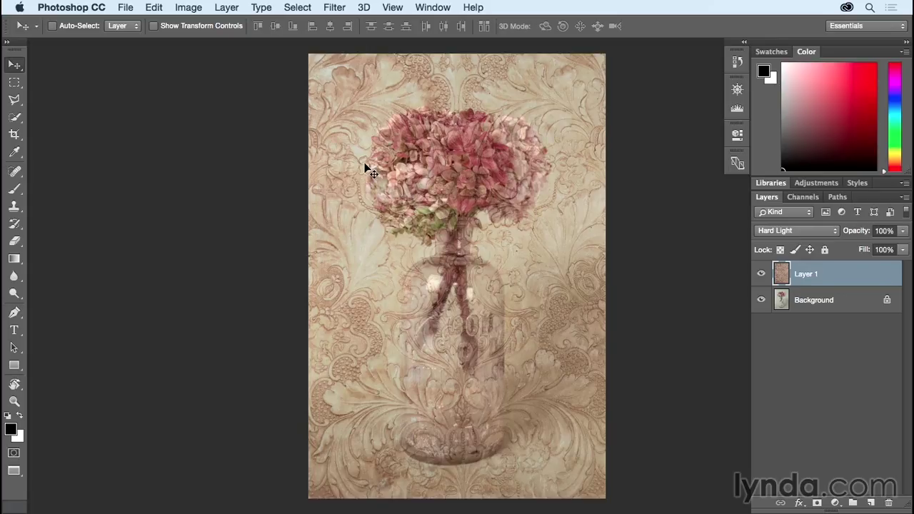
key("shift+plus")
key("shift+plus")
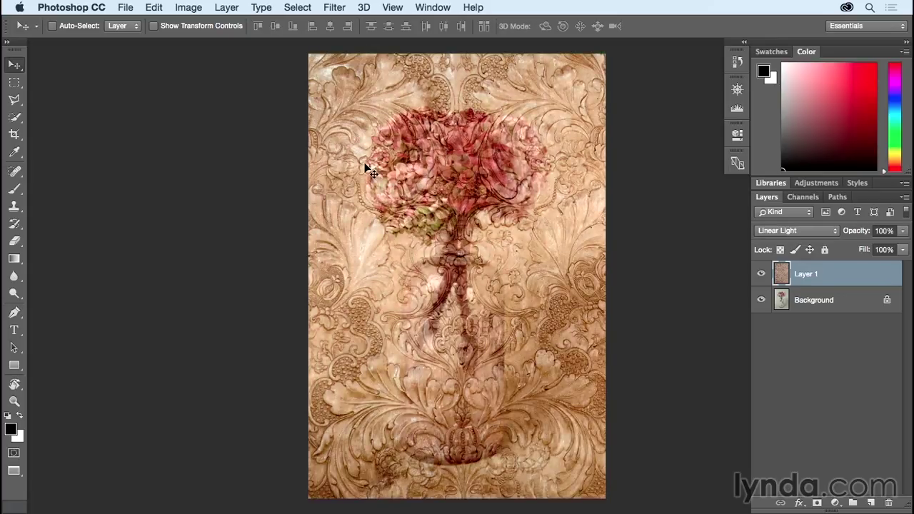
key("shift+plus")
key("shift+plus")
key("shift+plus")
key("shift+plus")
key("shift+plus")
key("shift+plus")
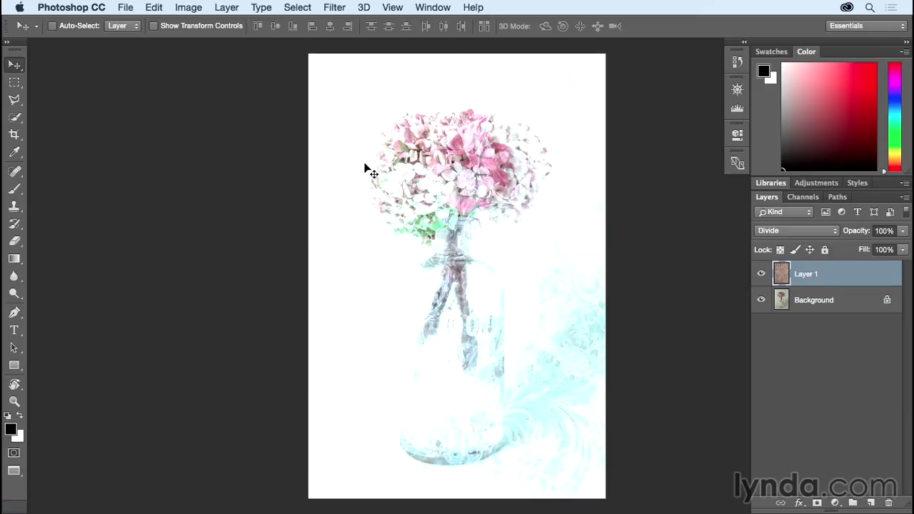
key("shift+plus")
key("shift+plus")
key("shift+plus")
key("shift+plus")
key("shift+plus")
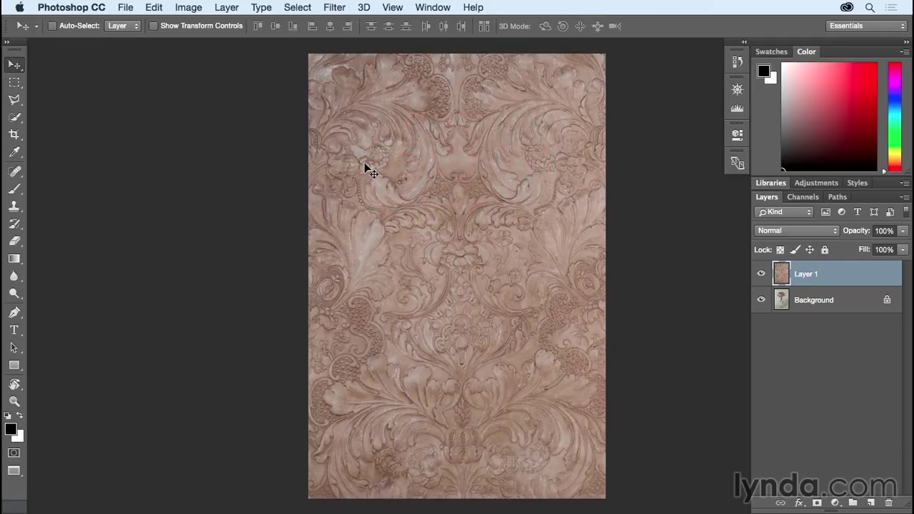
- Set Layer 1's blend mode to Multiply and reduce its saturation to -30 with a Hue/Saturation adjustment
left_click(785, 230)
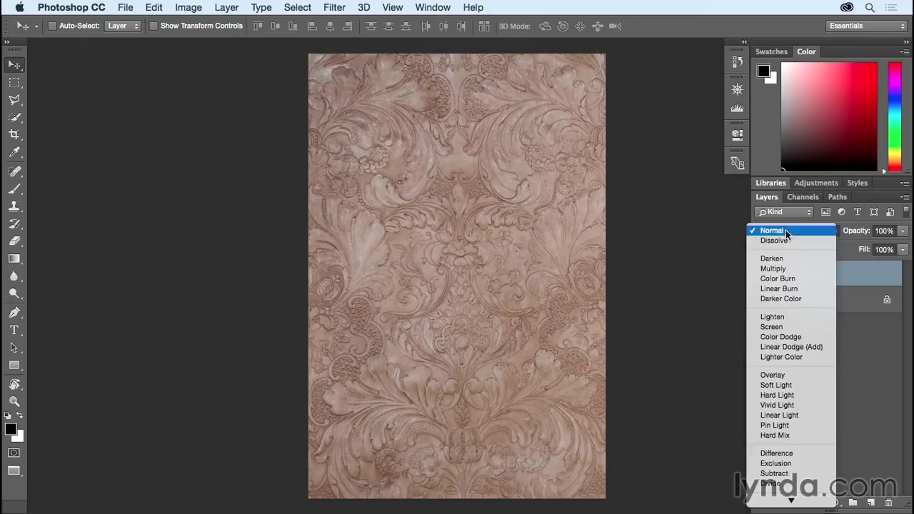
left_click(785, 269)
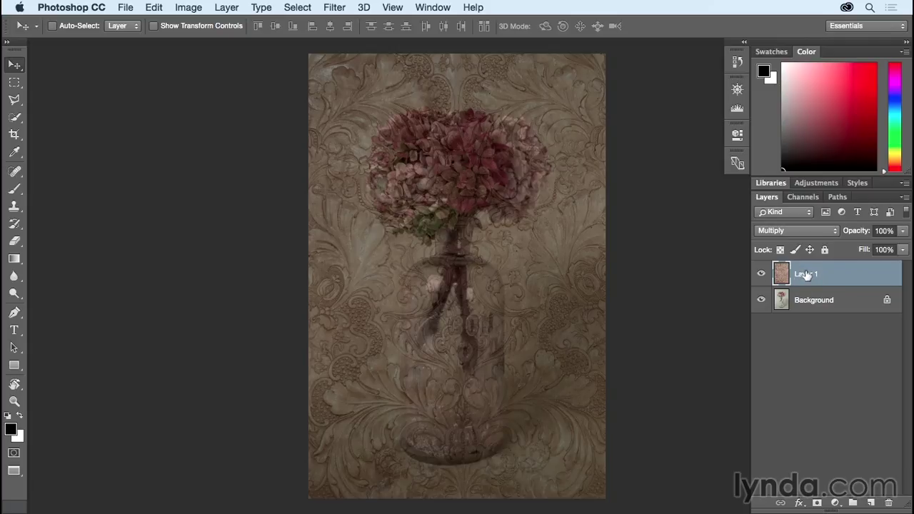
left_click(191, 8)
mouse_move(240, 45)
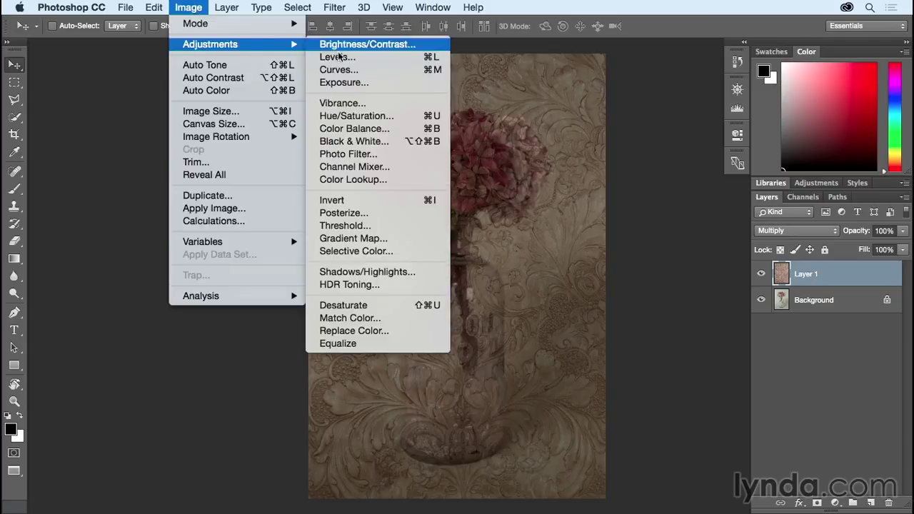
left_click(398, 115)
left_click_drag(364, 129, 139, 68)
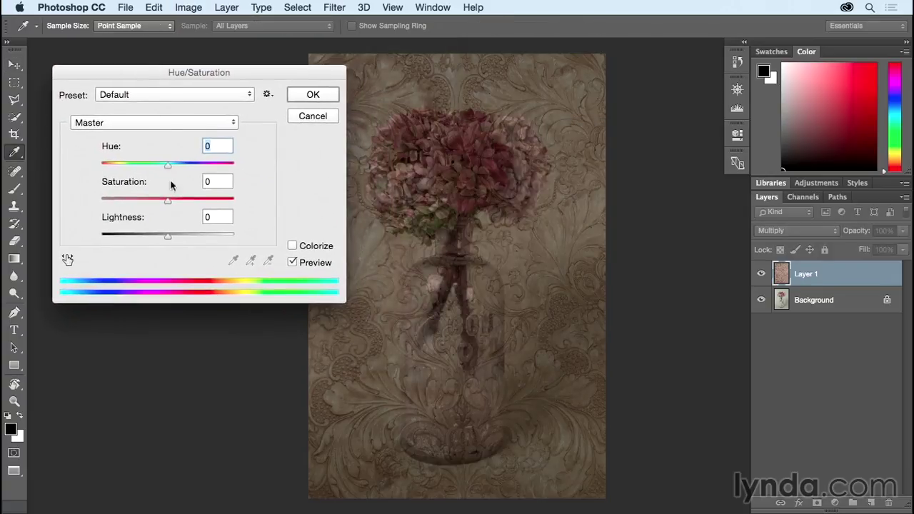
left_click_drag(168, 202, 148, 205)
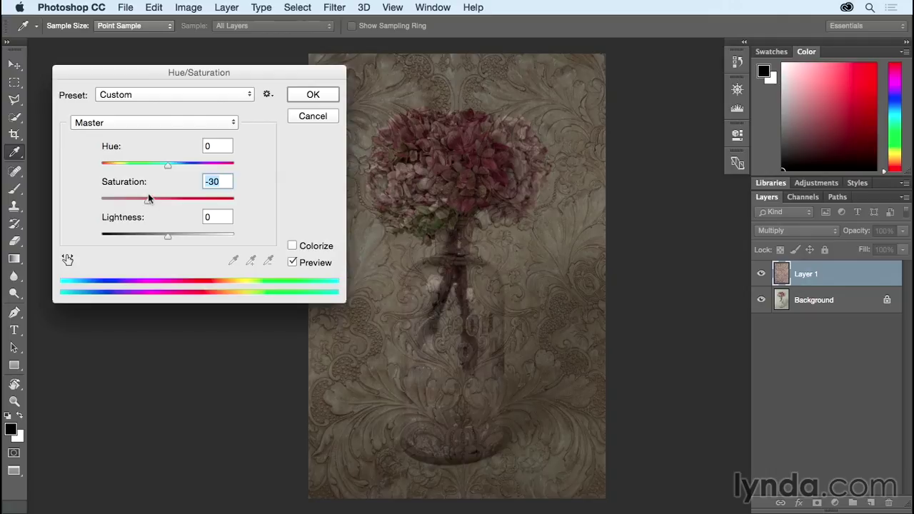
left_click(320, 94)
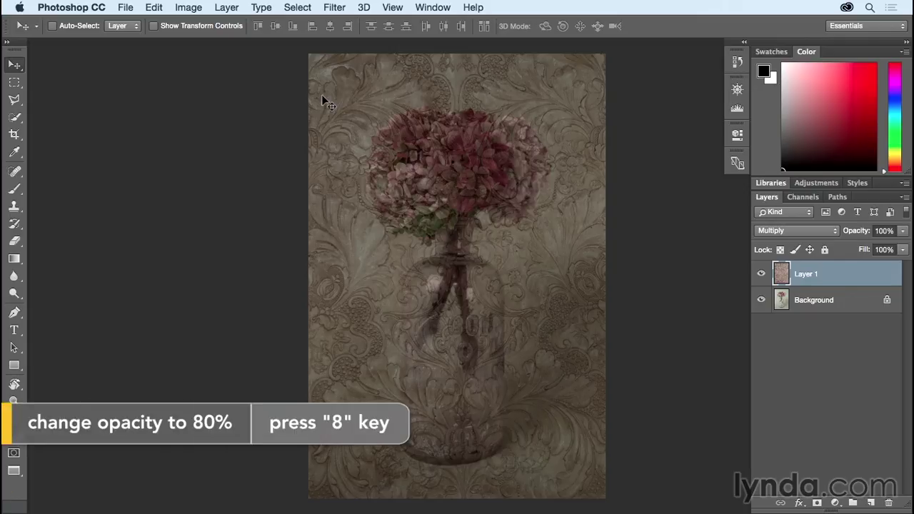
- Try Layer 1's opacity at 80% and settle on 60%
key("8")
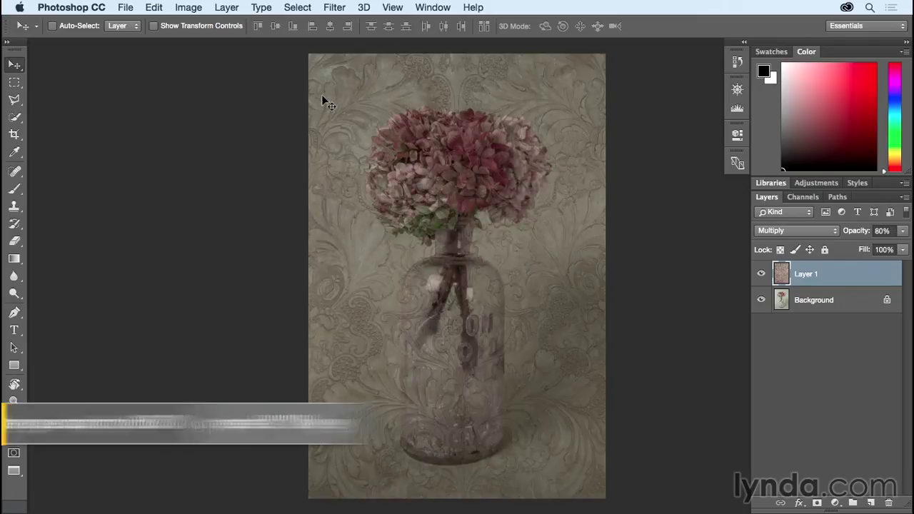
key("6")
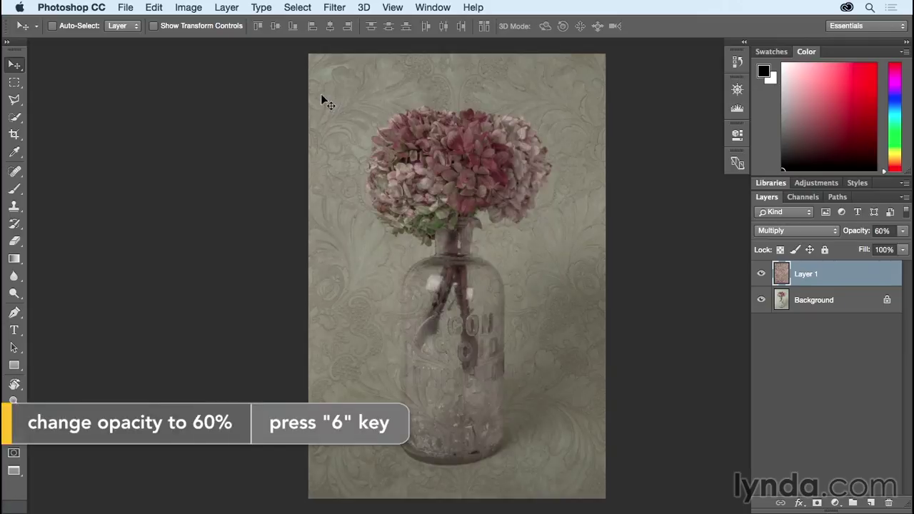
- Set Layer 1's opacity to 80% and convert the layer to a Smart Object
key("8")
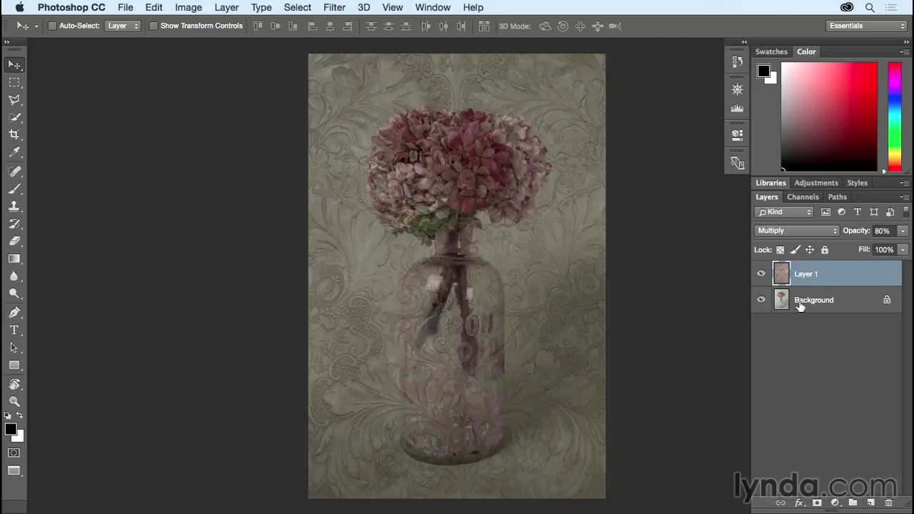
right_click(838, 277)
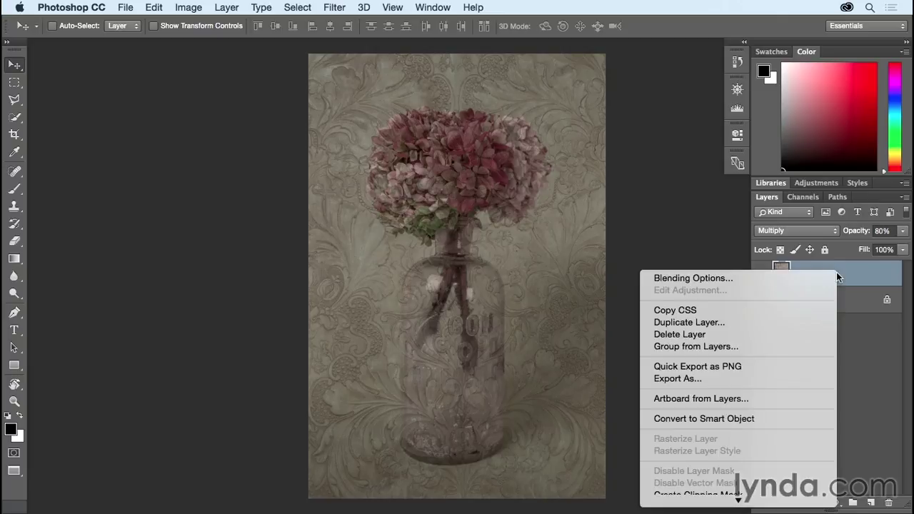
left_click(784, 418)
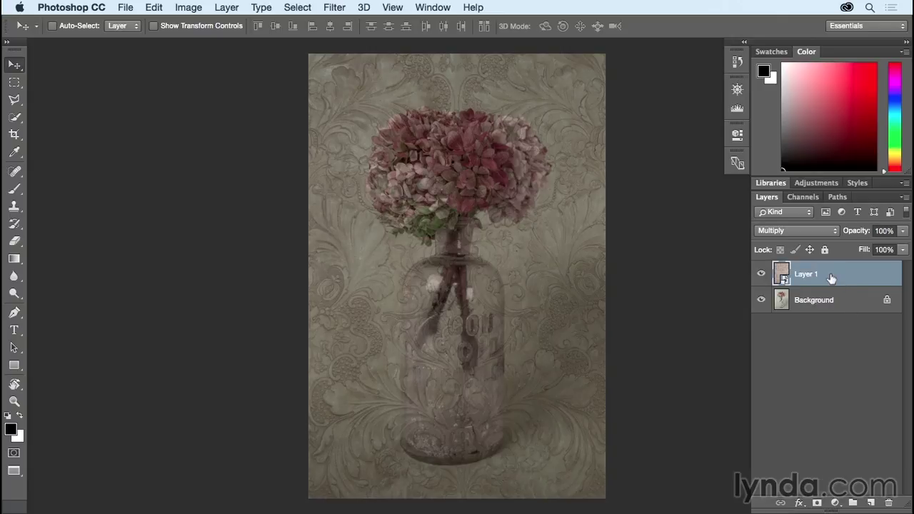
- Apply a Gaussian Blur to Layer 1 with the radius slightly above 4.9 pixels, softening the ornate texture
left_click(334, 7)
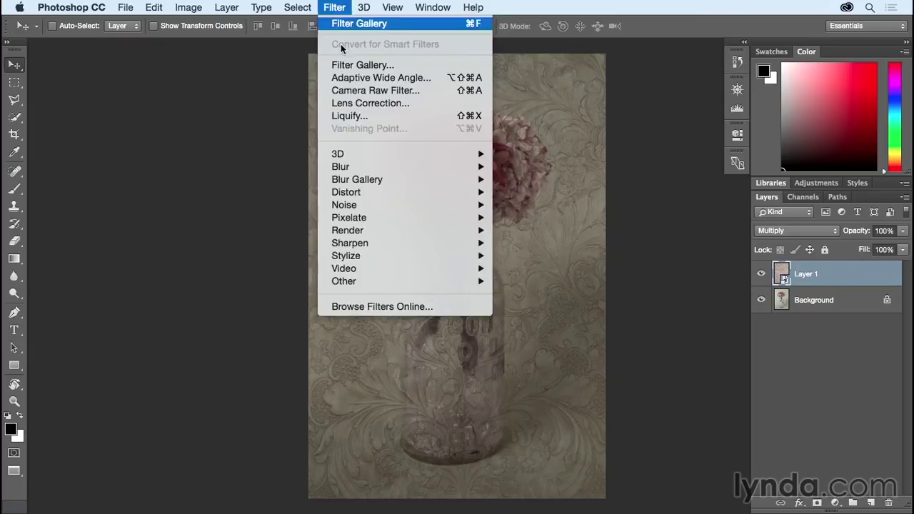
mouse_move(355, 168)
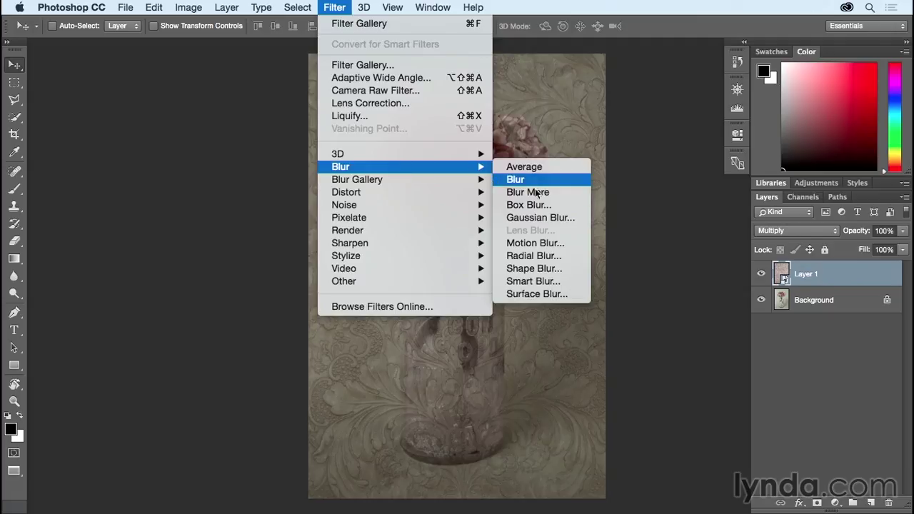
left_click(576, 218)
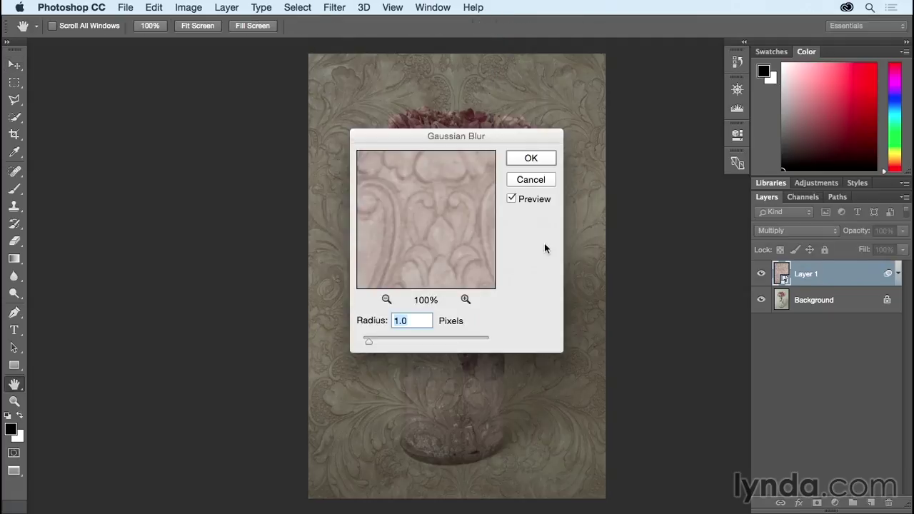
left_click_drag(369, 347, 396, 343)
left_click_drag(407, 138, 176, 121)
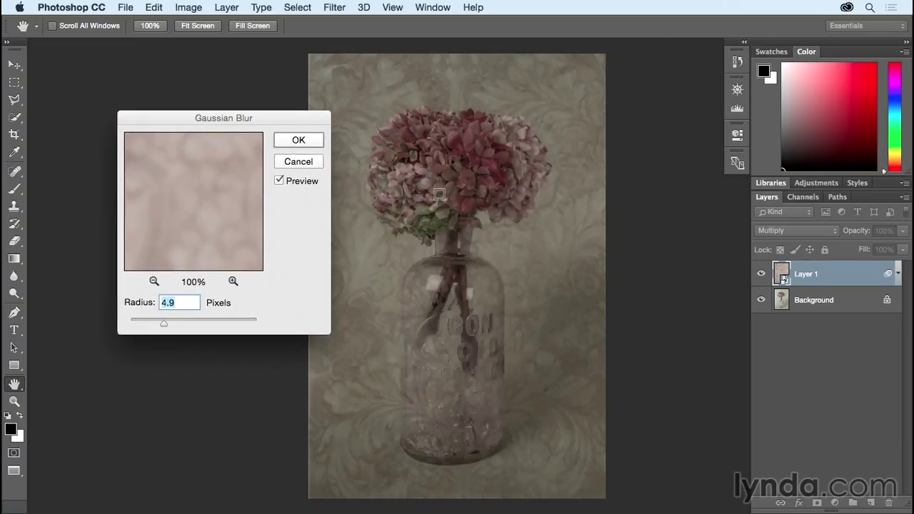
left_click_drag(164, 323, 172, 323)
left_click(293, 145)
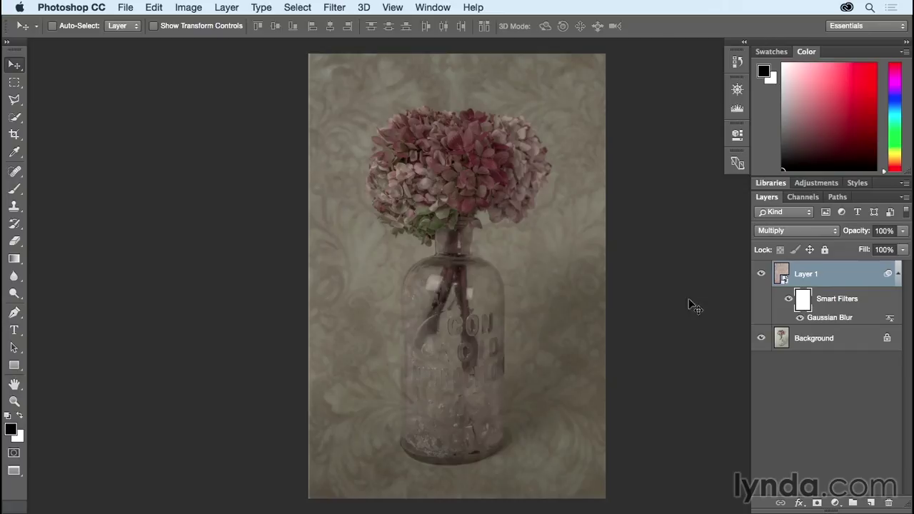
- Fill the smart filter mask with the black foreground color at 100% opacity in Normal mode, and return to the Move tool
left_click(154, 7)
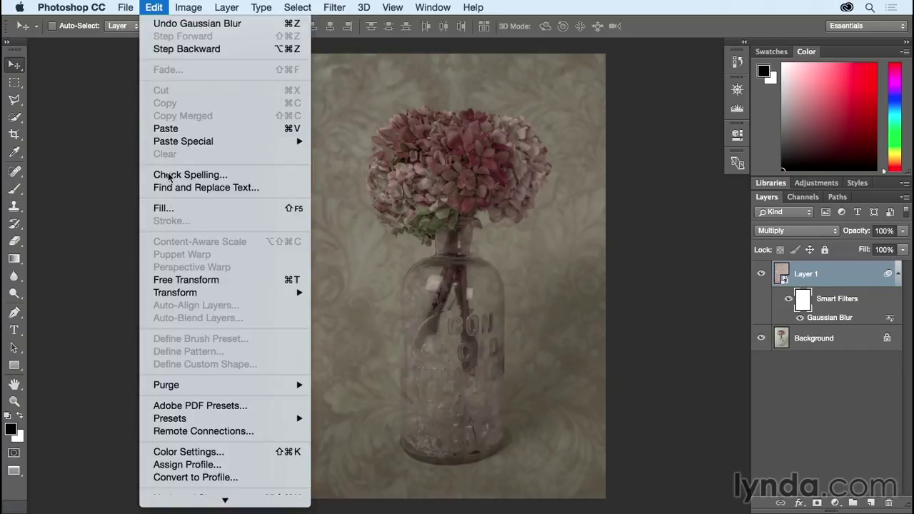
left_click(170, 207)
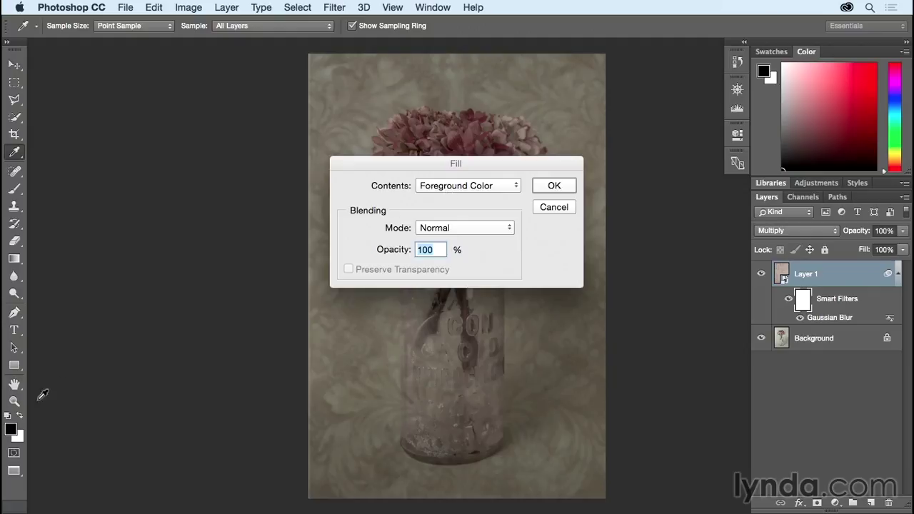
left_click(457, 186)
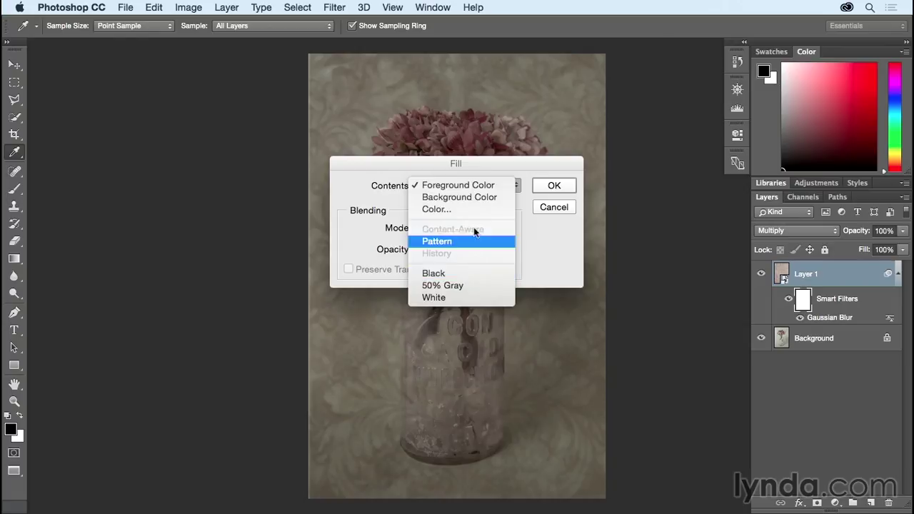
left_click(496, 185)
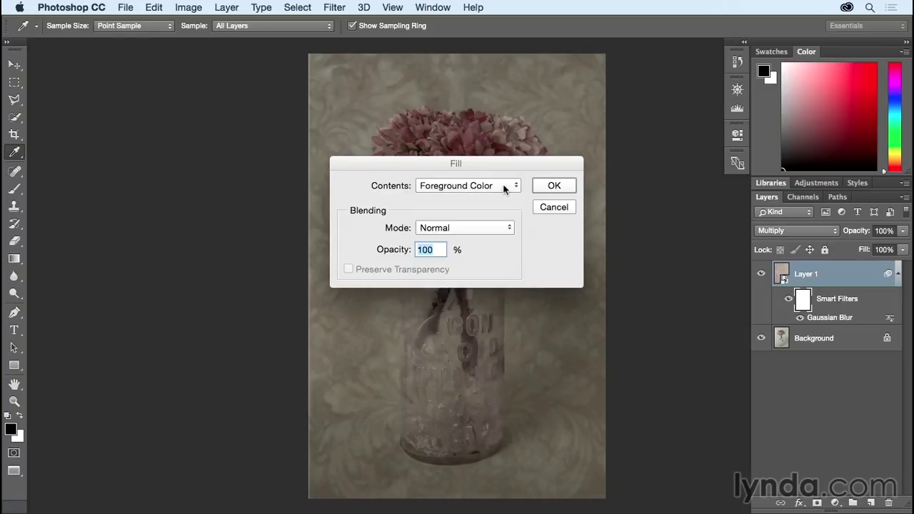
left_click(556, 186)
key("v")
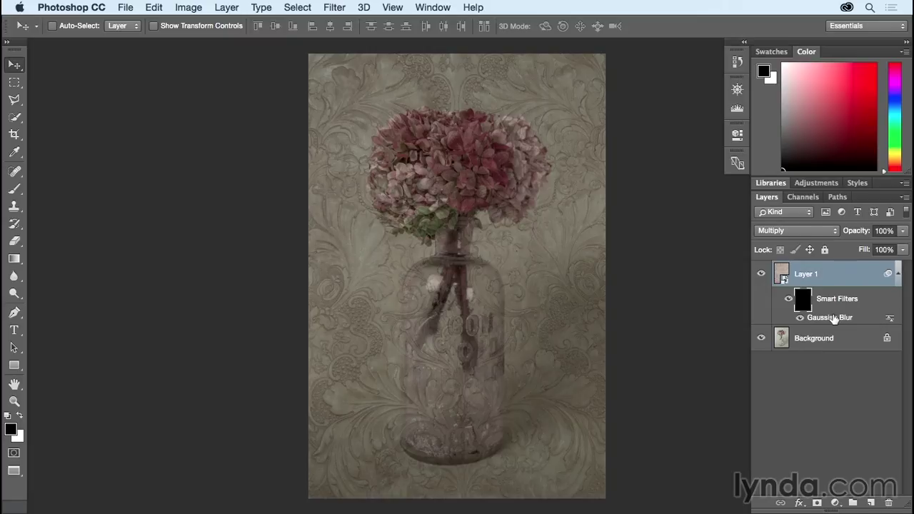
- Paint white on the smart filter mask over the flower head and bottle with a 324-pixel brush at 50% opacity
key("b")
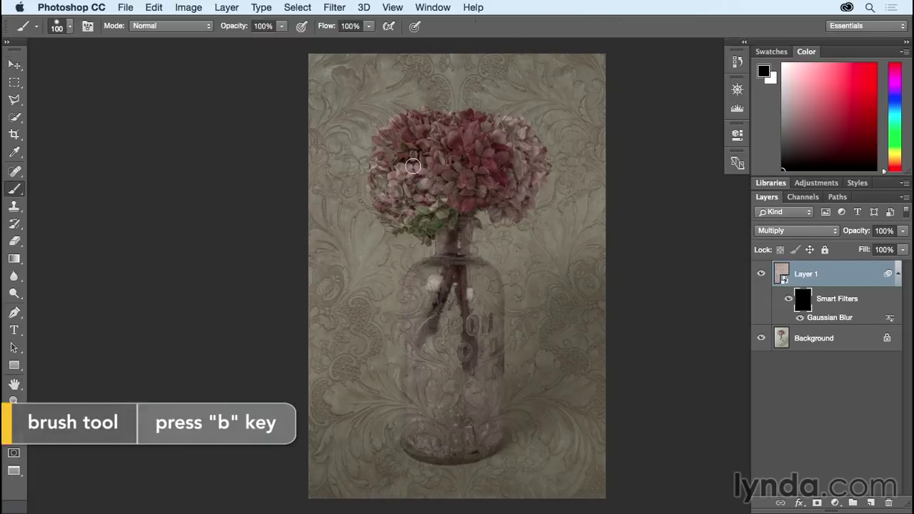
left_click_drag(413, 165, 433, 167)
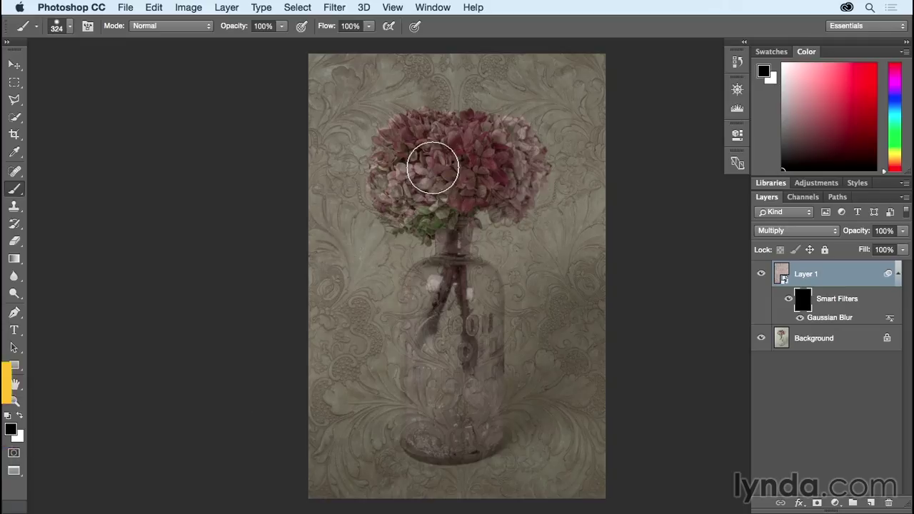
key("x")
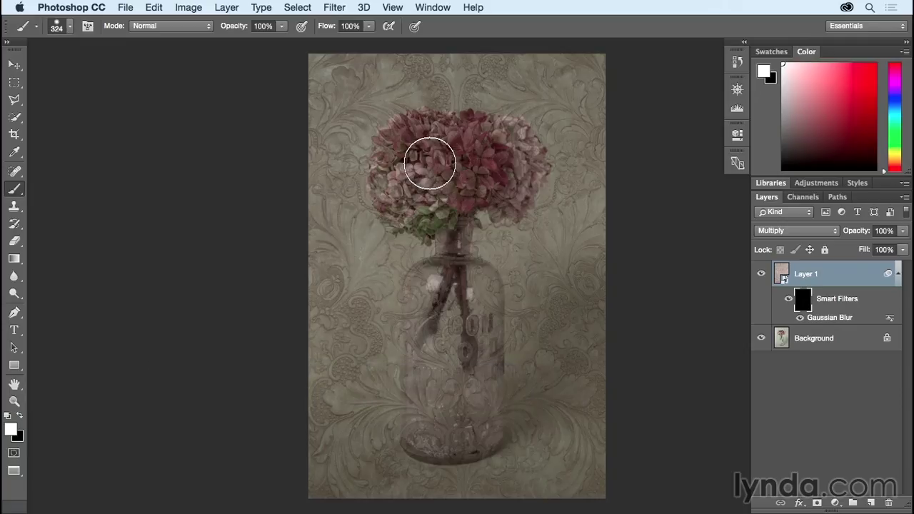
key("5")
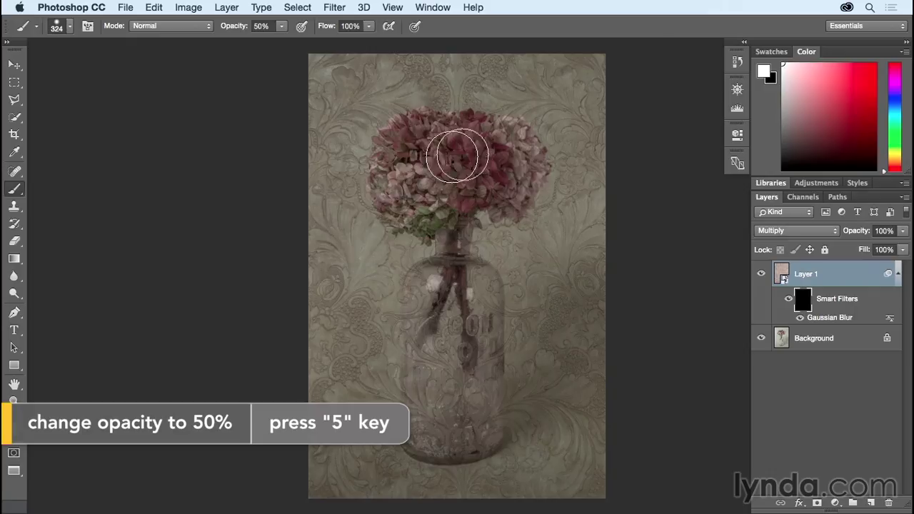
mouse_move(499, 154)
left_mouse_down()
mouse_move(424, 193)
mouse_move(508, 156)
mouse_move(491, 145)
mouse_move(442, 149)
mouse_move(456, 178)
mouse_move(482, 151)
mouse_move(415, 141)
mouse_move(432, 190)
mouse_move(445, 159)
mouse_move(418, 156)
mouse_move(404, 175)
mouse_move(427, 207)
mouse_move(495, 145)
mouse_move(508, 174)
mouse_move(445, 180)
mouse_move(495, 148)
mouse_move(503, 163)
mouse_move(450, 185)
mouse_move(481, 143)
mouse_move(414, 152)
mouse_move(413, 183)
mouse_move(443, 179)
left_mouse_up()
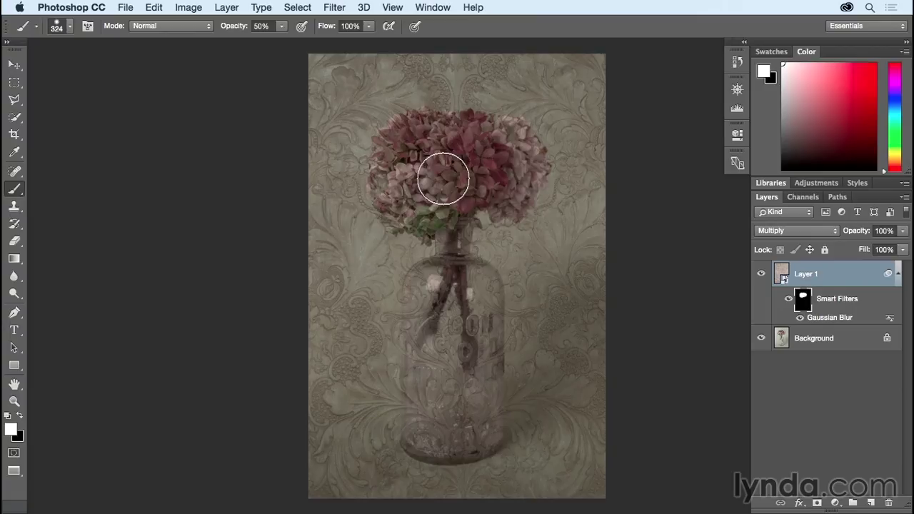
mouse_move(444, 178)
left_mouse_down()
mouse_move(442, 235)
mouse_move(458, 238)
mouse_move(430, 307)
mouse_move(424, 357)
mouse_move(432, 425)
mouse_move(467, 429)
mouse_move(471, 299)
mouse_move(436, 302)
mouse_move(437, 368)
mouse_move(453, 434)
mouse_move(462, 348)
mouse_move(437, 290)
left_mouse_up()
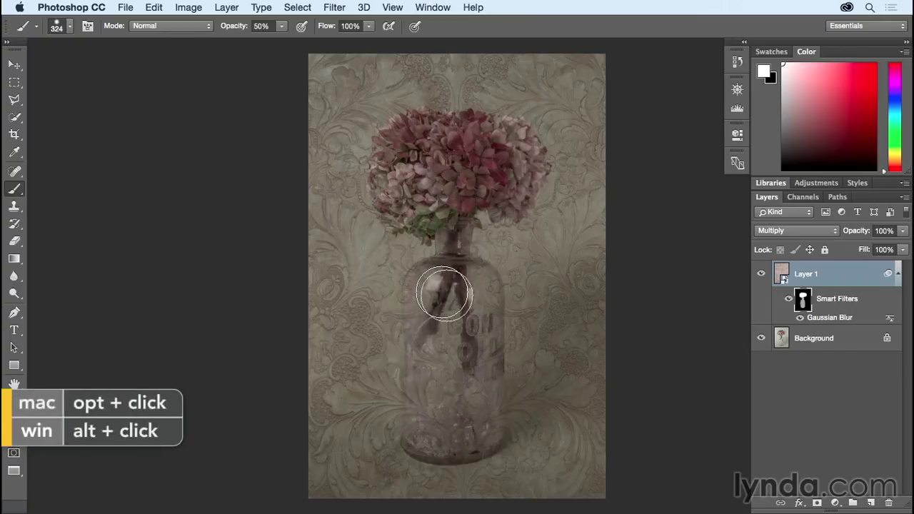
- View the smart filter mask on its own to examine the painted neck and bottle, and return to the image
left_click(799, 303, "alt")
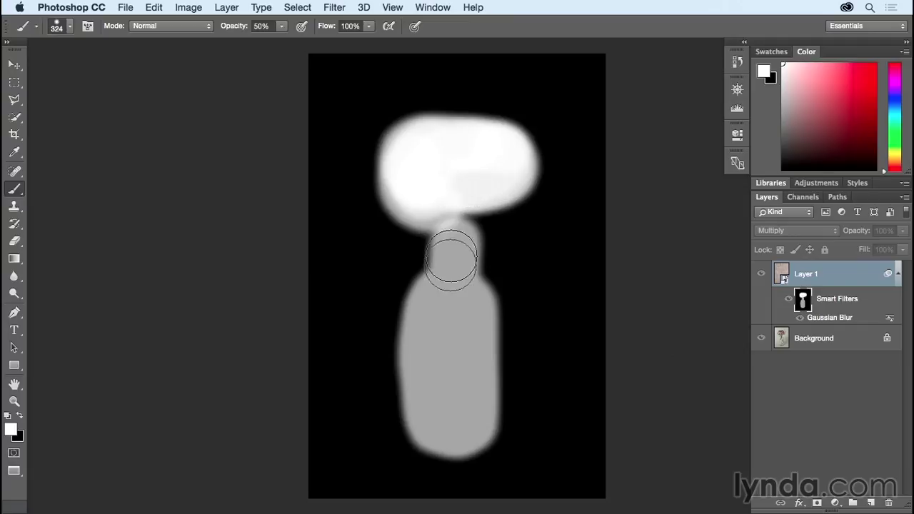
left_click_drag(458, 253, 451, 394)
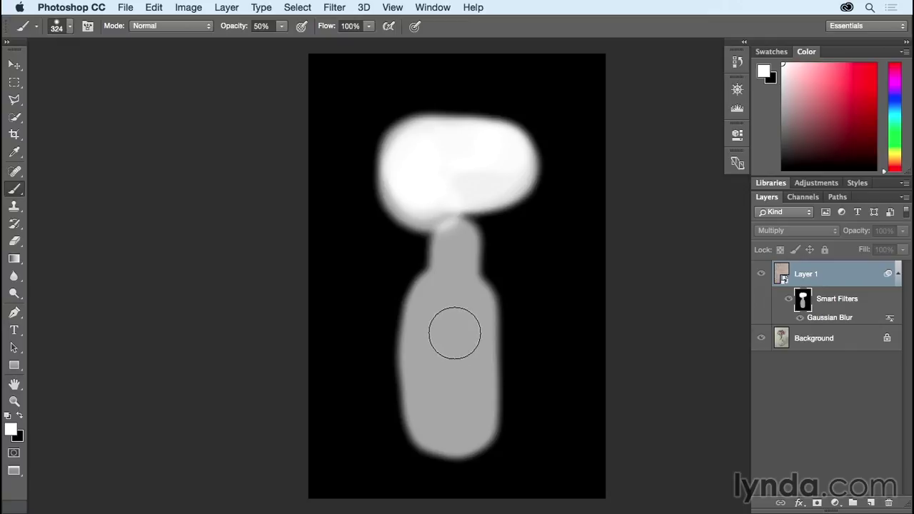
left_click(761, 276)
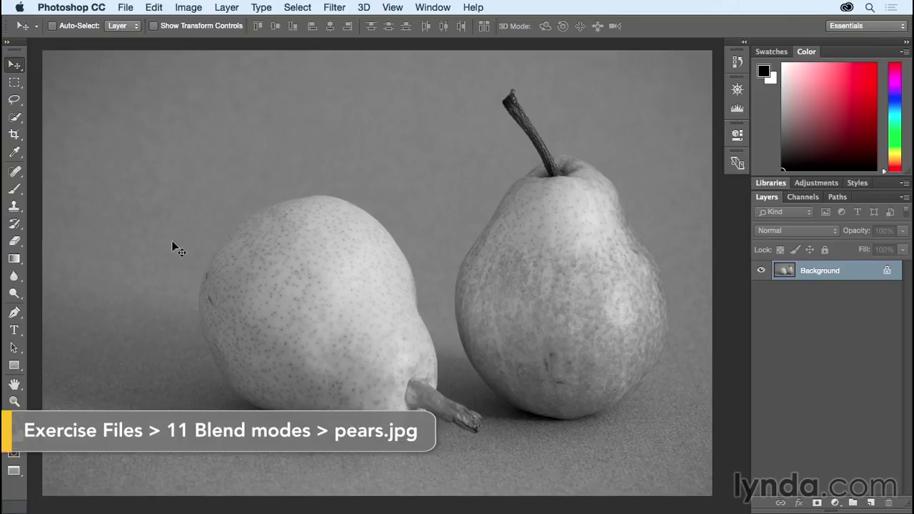
- Select the lying pear including its stem with the Quick Selection tool, and refine the selection along the pear's edge
left_click(16, 119)
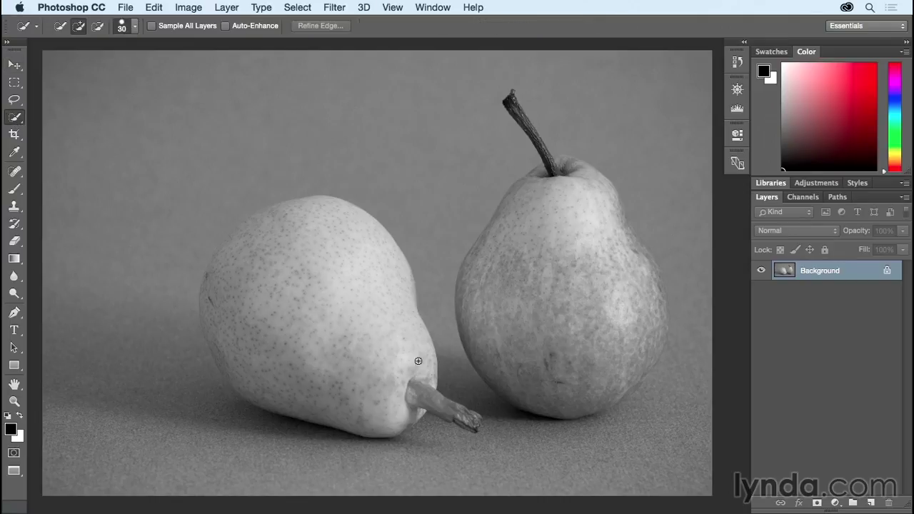
mouse_move(418, 359)
left_mouse_down()
mouse_move(359, 242)
mouse_move(341, 230)
mouse_move(285, 227)
mouse_move(258, 240)
mouse_move(227, 273)
mouse_move(221, 326)
mouse_move(240, 383)
mouse_move(215, 337)
mouse_move(214, 298)
mouse_move(234, 243)
mouse_move(275, 221)
left_mouse_up()
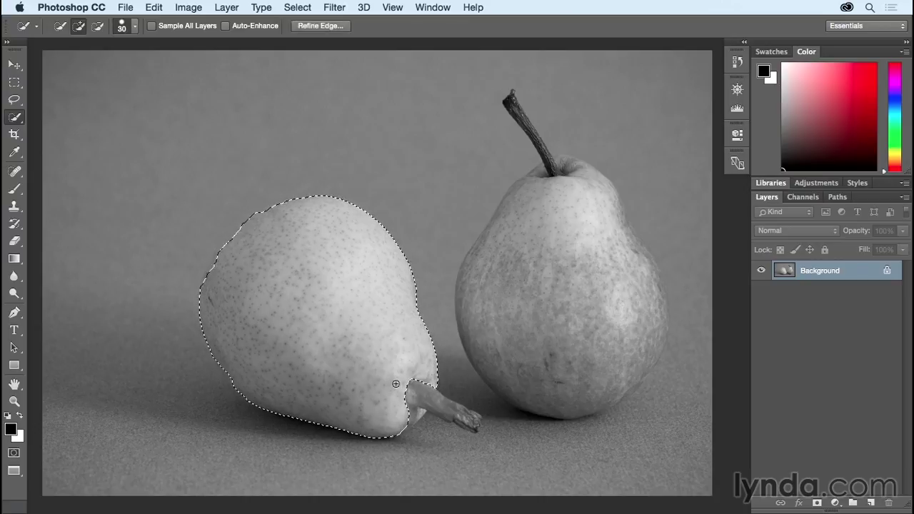
mouse_move(396, 383)
left_mouse_down()
mouse_move(425, 409)
mouse_move(473, 422)
left_mouse_up()
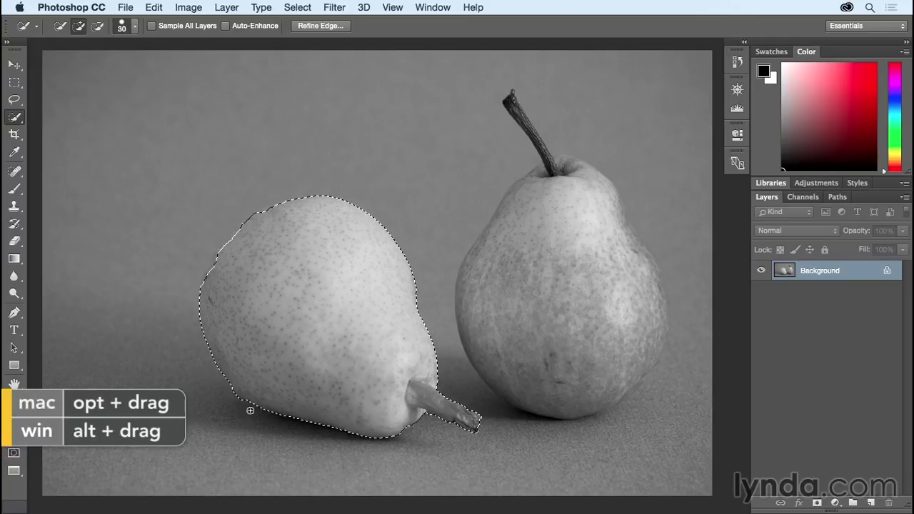
key("alt")
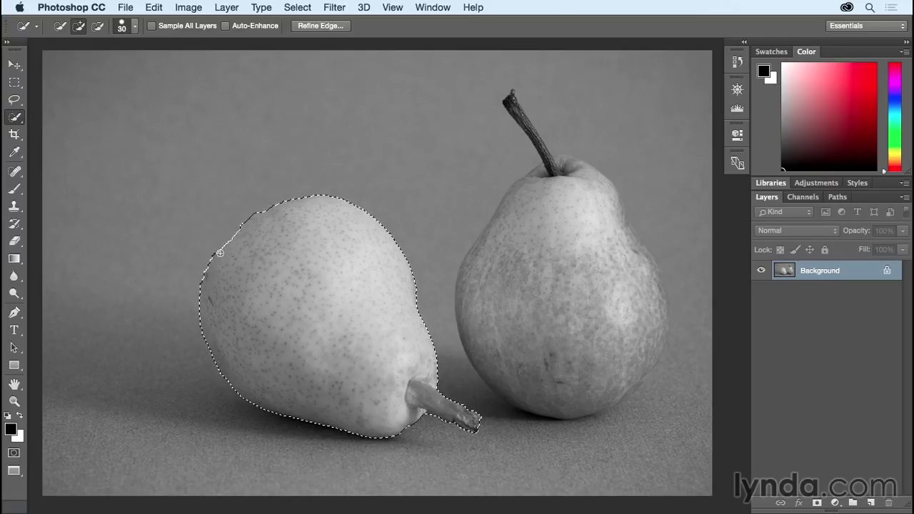
mouse_move(230, 243)
left_mouse_down()
mouse_move(284, 221)
mouse_move(340, 253)
left_mouse_up()
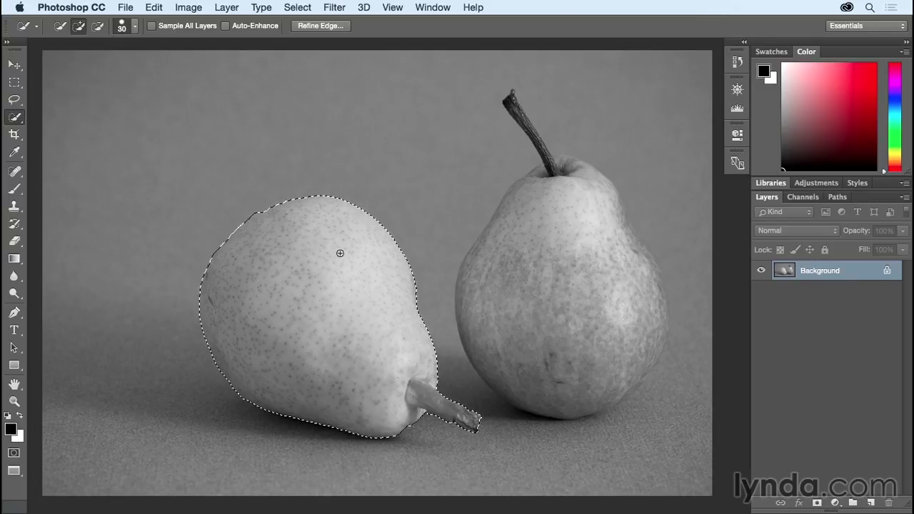
- Create a Solid Color fill layer named Left Pear from the selection, with the blend mode Color and 100% opacity
left_click(226, 7)
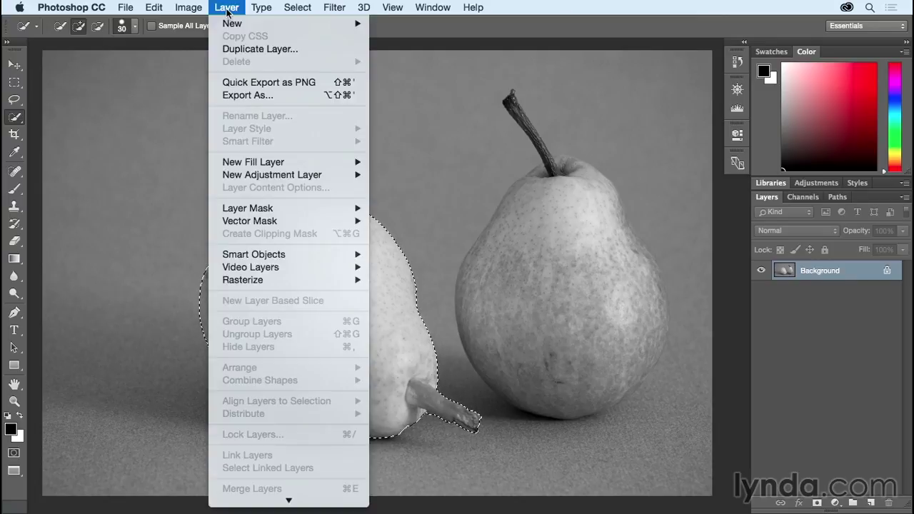
mouse_move(284, 164)
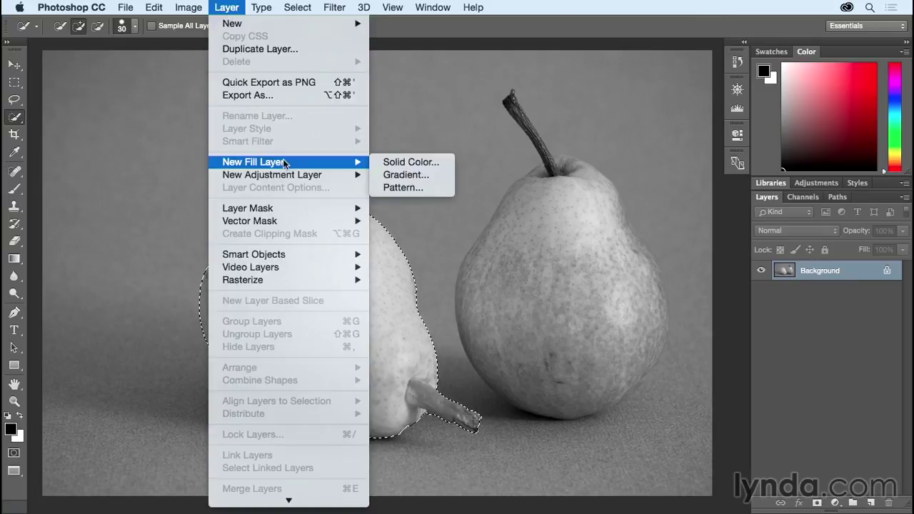
left_click(428, 166)
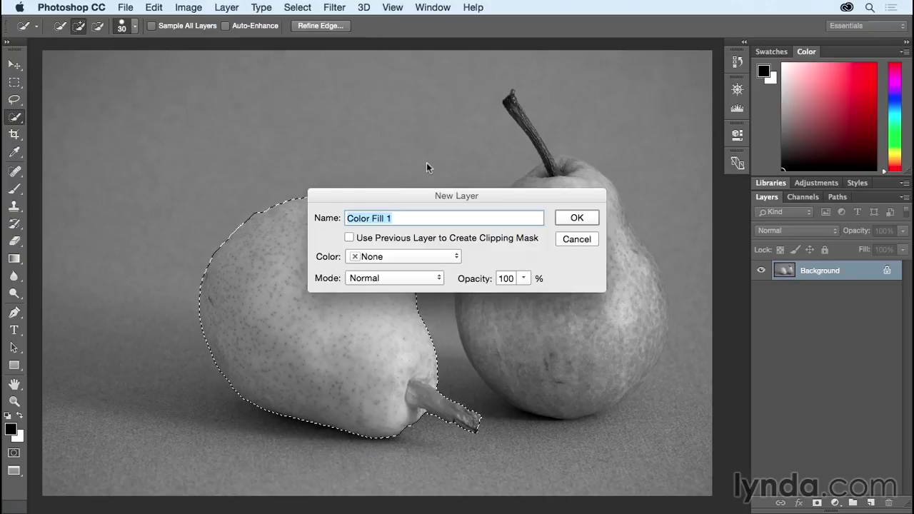
left_click_drag(423, 192, 393, 63)
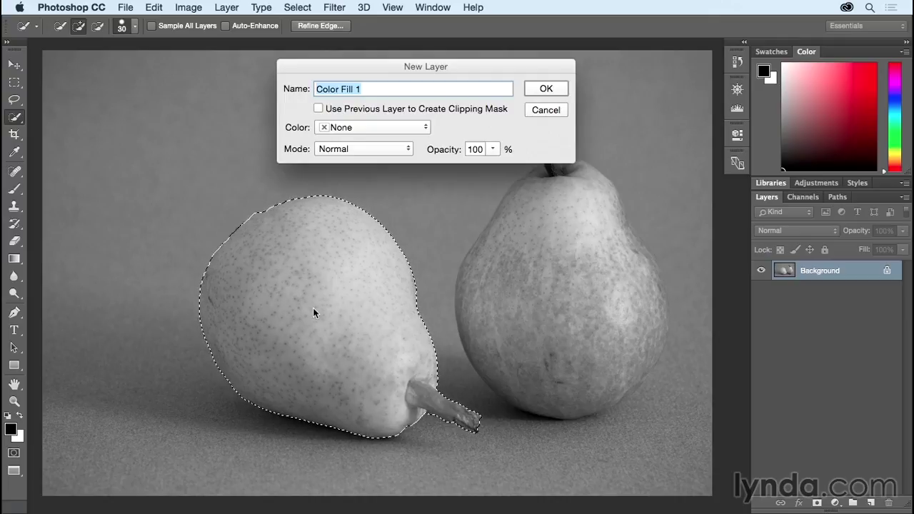
left_click(341, 150)
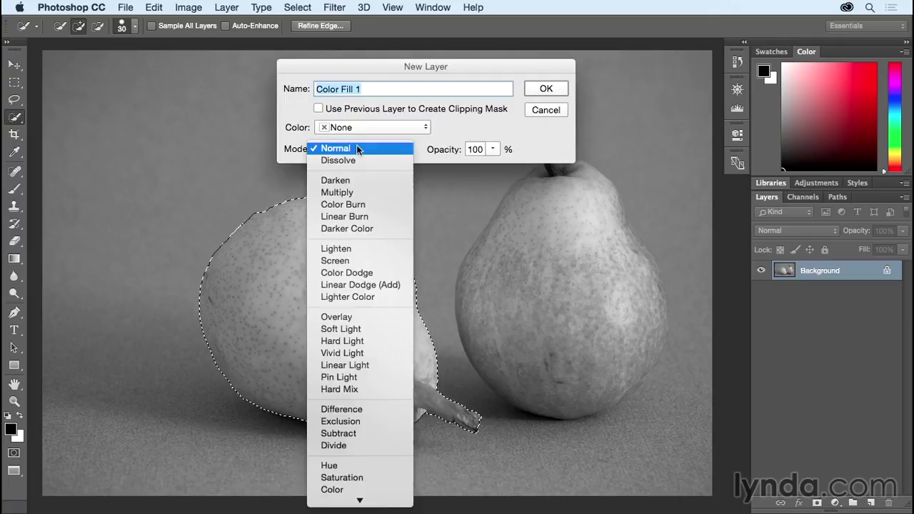
left_click(381, 486)
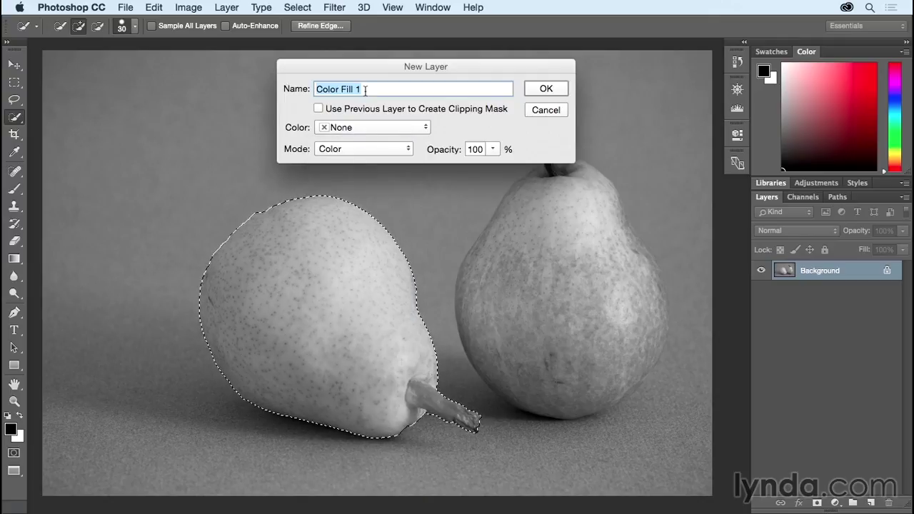
type("Left Pear")
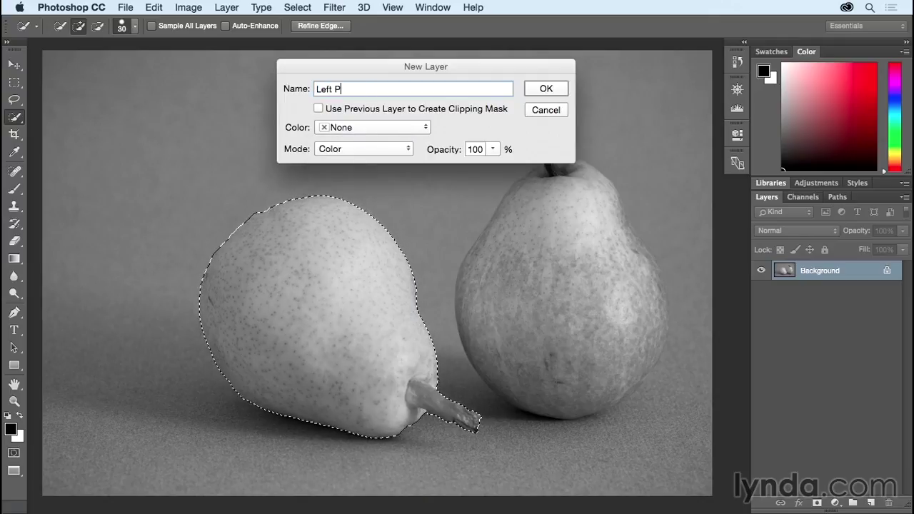
left_click(535, 89)
- Set the Left Pear fill layer's color to olive green 787951
left_click_drag(521, 113, 516, 21)
left_click_drag(398, 138, 384, 138)
left_click_drag(473, 225, 469, 198)
left_click_drag(385, 140, 328, 142)
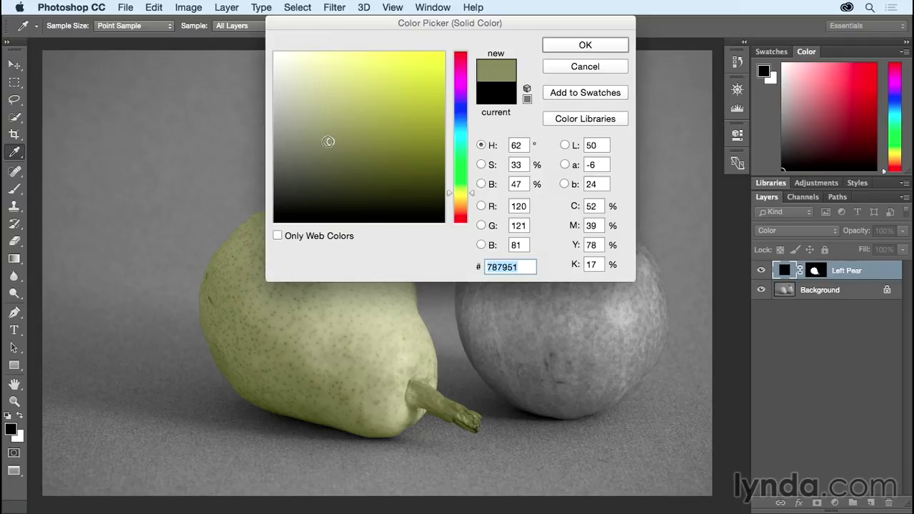
left_click(566, 53)
key("w")
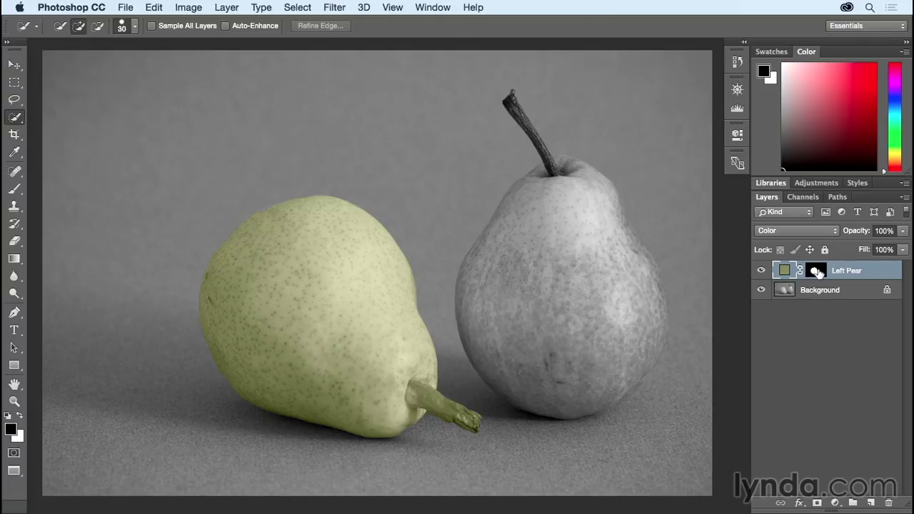
- Change the Left Pear fill layer's color to the warmer brown 6f6746
key("x")
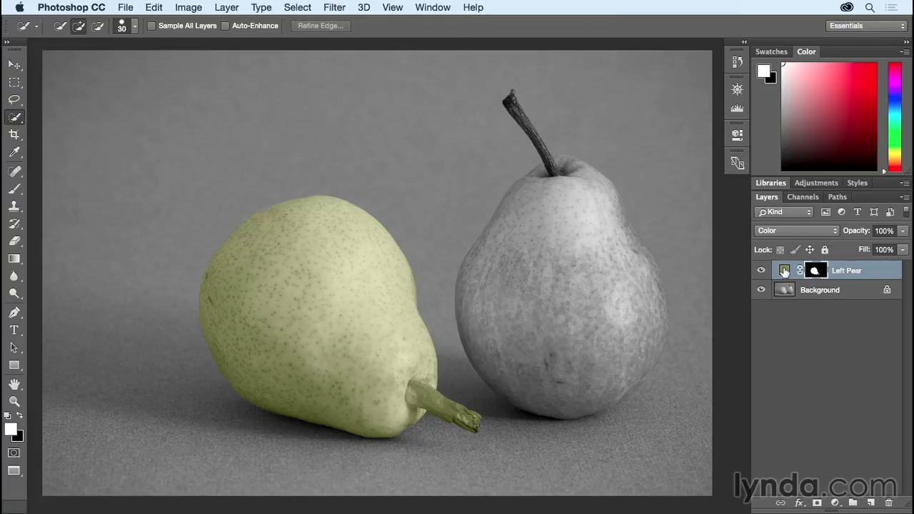
key("x")
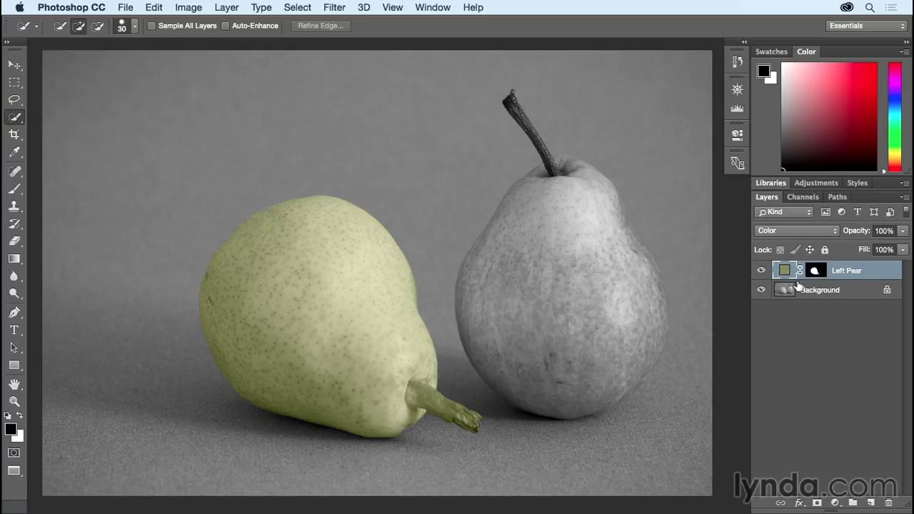
double_click(786, 270)
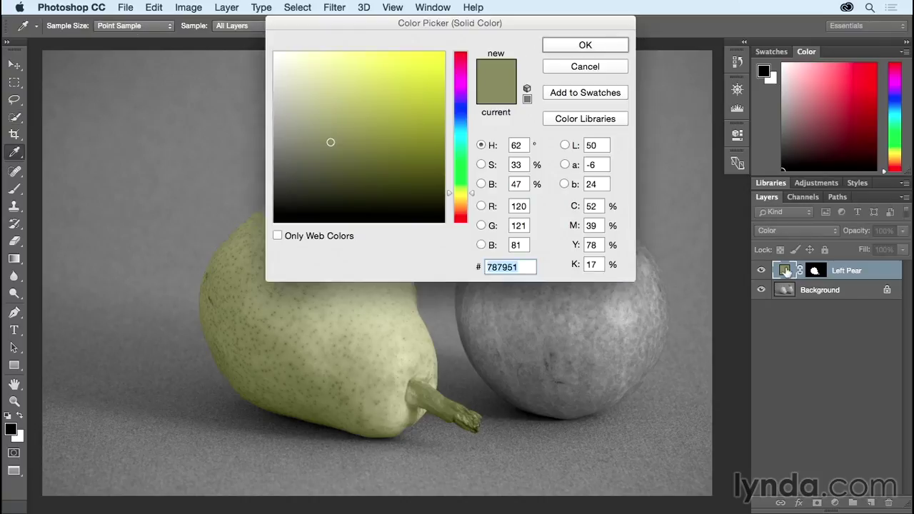
left_click_drag(333, 143, 337, 148)
left_click_drag(472, 194, 471, 200)
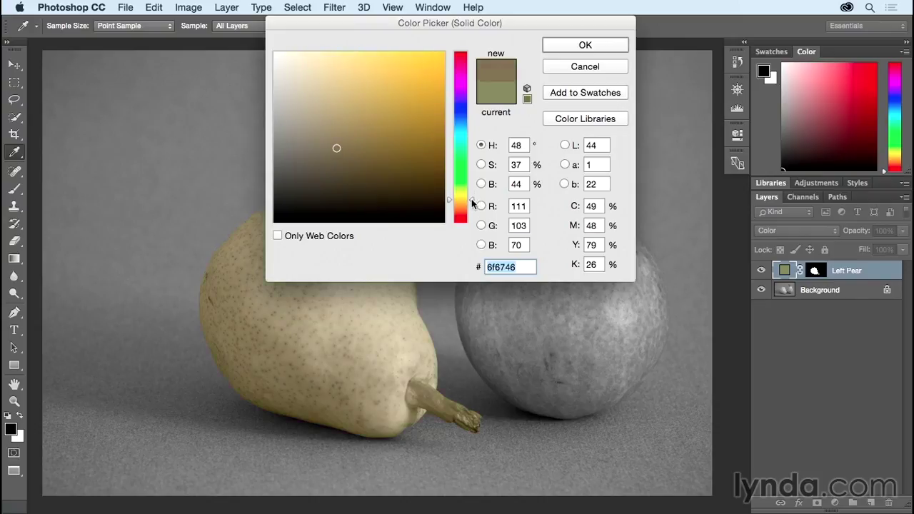
left_click(580, 46)
key("w")
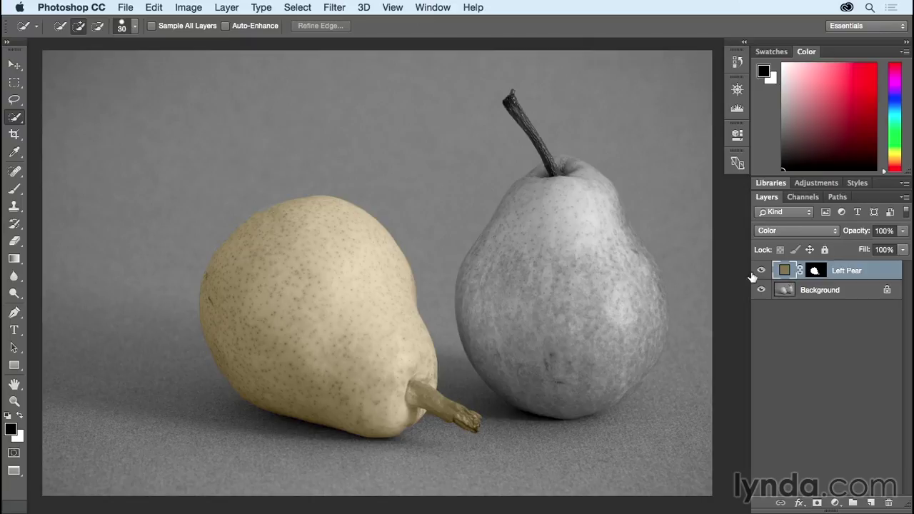
- Feather the Left Pear layer mask by 3.0 px
left_click(739, 138)
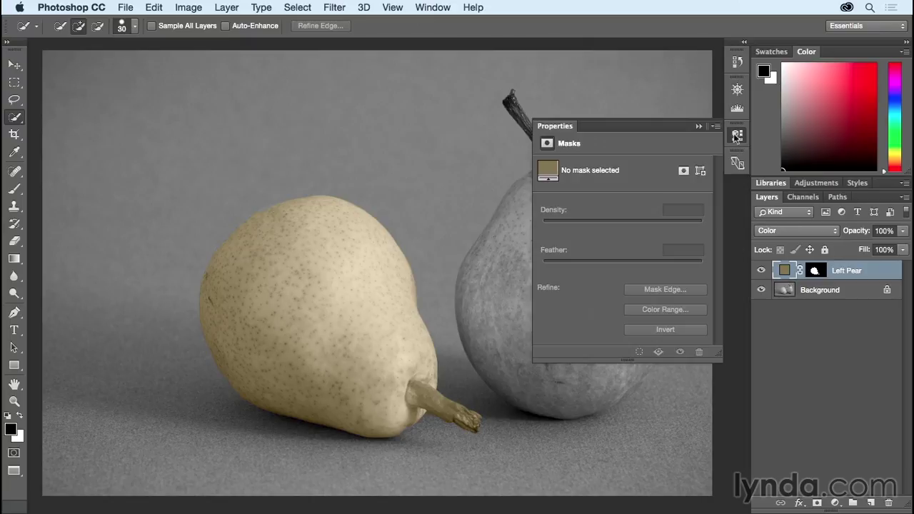
left_click(684, 171)
left_click_drag(543, 264, 569, 264)
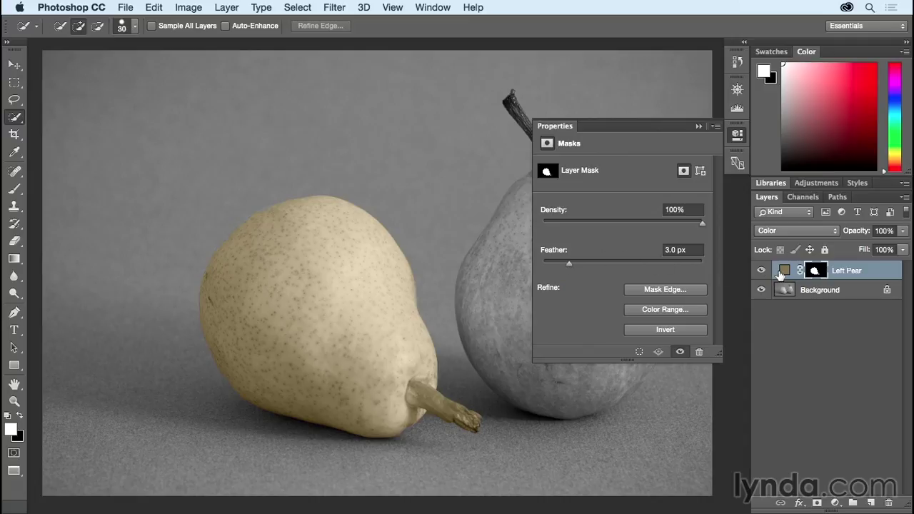
left_click(699, 126)
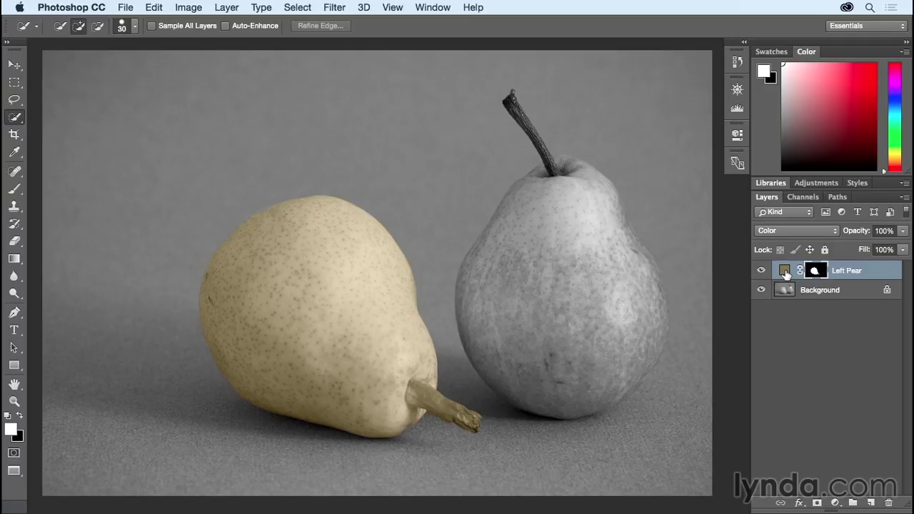
- Duplicate the Left Pear fill layer and set the copy's color to dark green 4c542a
key("super+j")
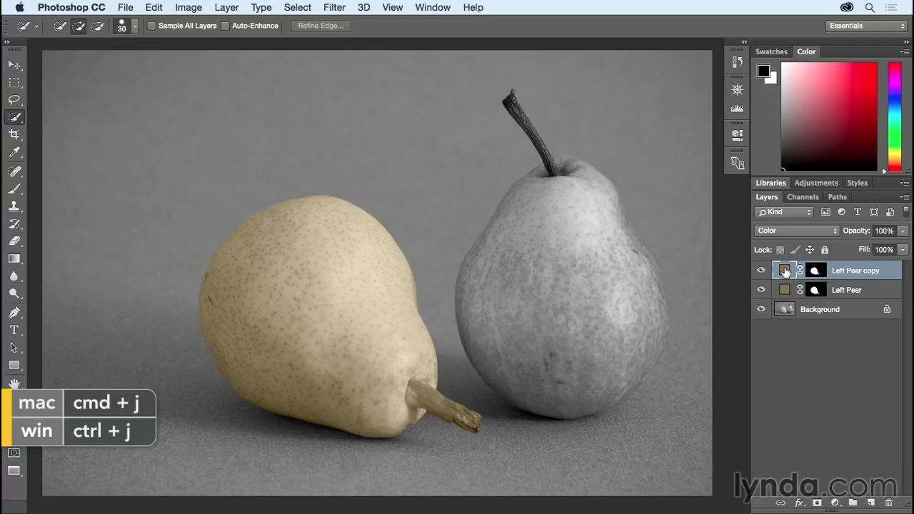
double_click(784, 271)
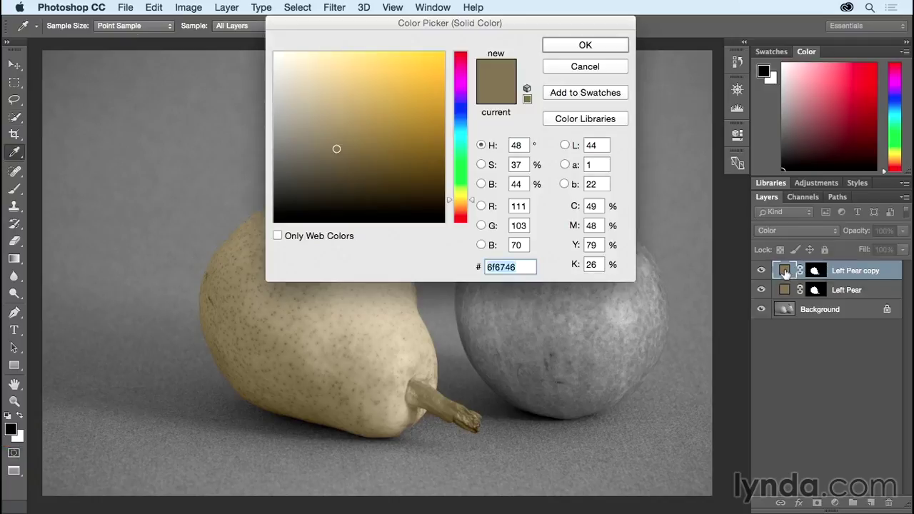
left_click_drag(347, 154, 352, 162)
left_click(359, 166)
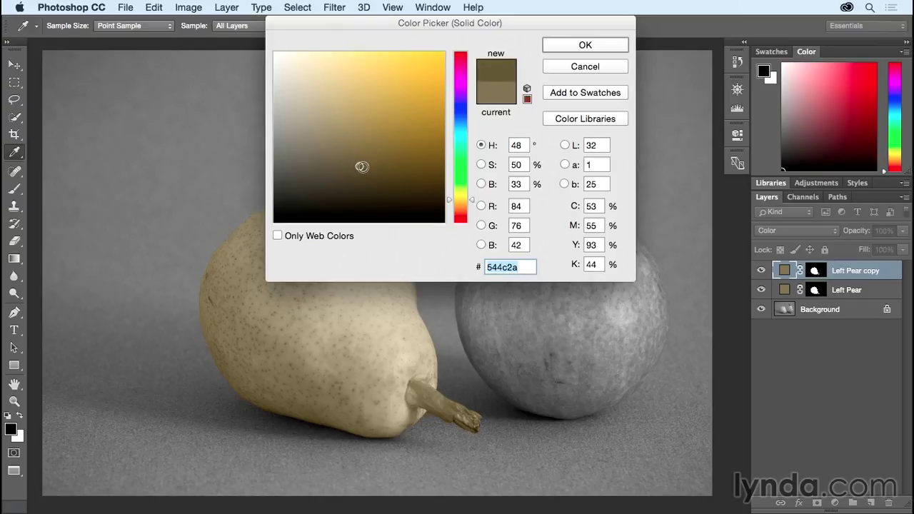
left_click_drag(472, 200, 470, 188)
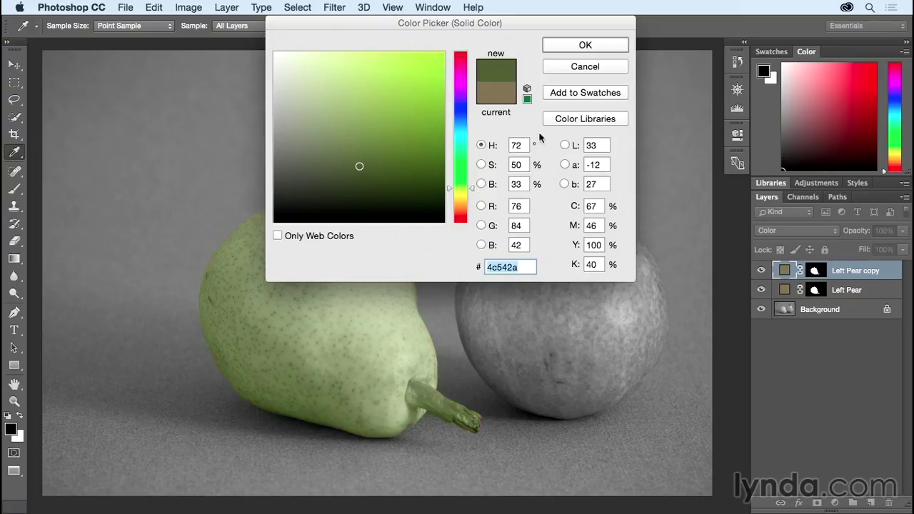
left_click(556, 43)
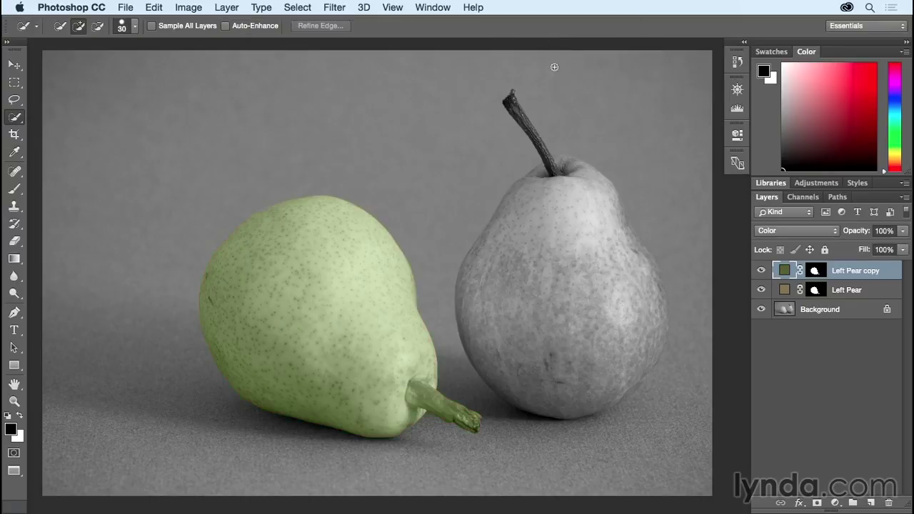
- Paint black at 50% opacity with the 324-pixel brush on the Left Pear copy mask, over the pear's upper and middle area
left_click(815, 271)
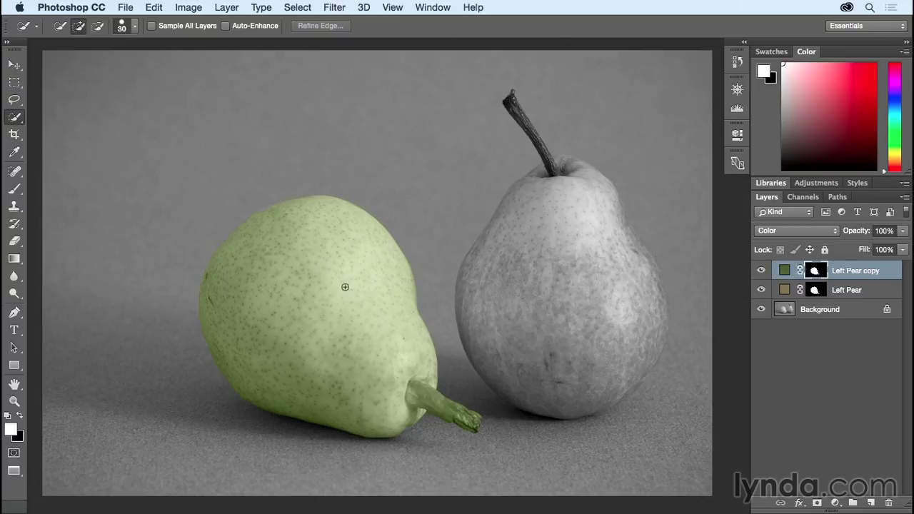
key("b")
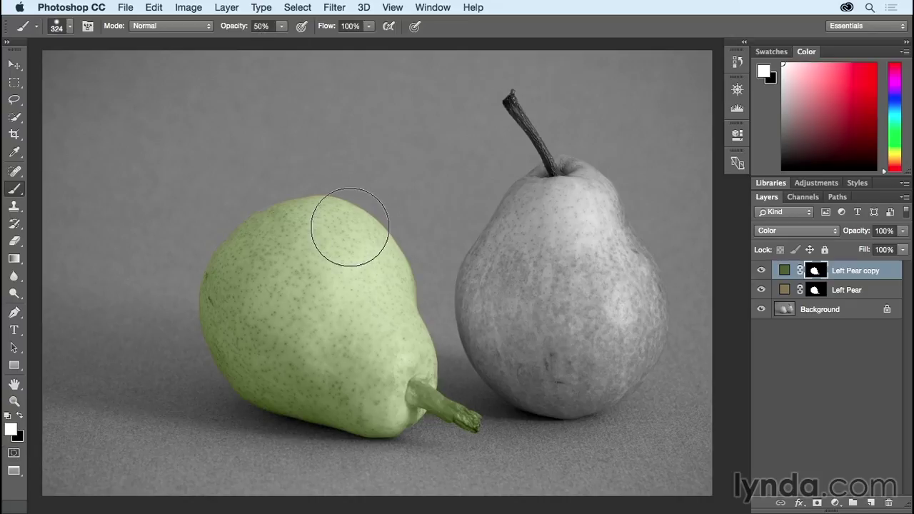
key("x")
mouse_move(332, 252)
left_mouse_down()
mouse_move(308, 282)
mouse_move(329, 325)
mouse_move(359, 339)
mouse_move(370, 331)
mouse_move(362, 271)
mouse_move(325, 212)
mouse_move(295, 211)
mouse_move(298, 231)
mouse_move(370, 240)
mouse_move(412, 302)
mouse_move(418, 328)
mouse_move(383, 330)
mouse_move(352, 315)
mouse_move(286, 260)
mouse_move(259, 223)
mouse_move(278, 184)
mouse_move(304, 176)
mouse_move(320, 195)
mouse_move(265, 264)
mouse_move(269, 294)
mouse_move(305, 320)
mouse_move(346, 325)
mouse_move(390, 312)
mouse_move(399, 323)
mouse_move(372, 349)
mouse_move(270, 326)
mouse_move(255, 273)
mouse_move(285, 184)
mouse_move(349, 152)
left_mouse_up()
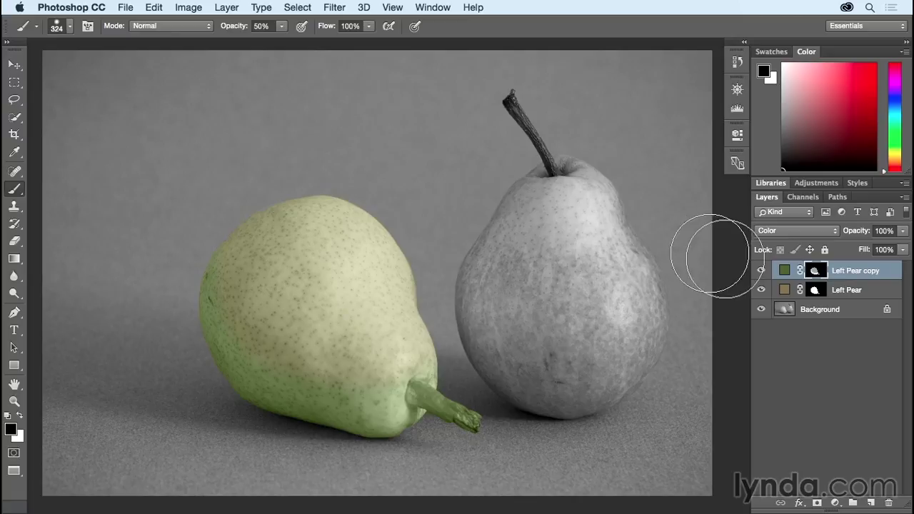
- Change the Left Pear copy fill layer's color to golden brown 6e633c
double_click(784, 270)
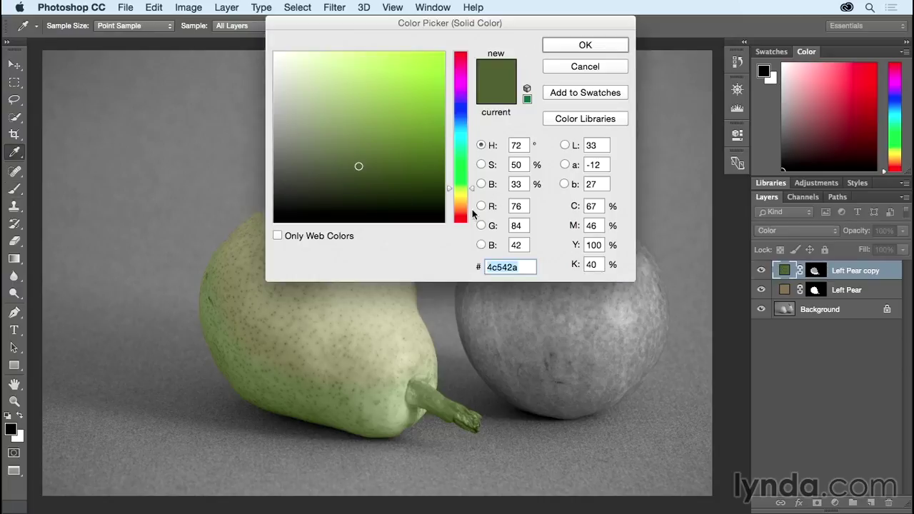
left_click(340, 333)
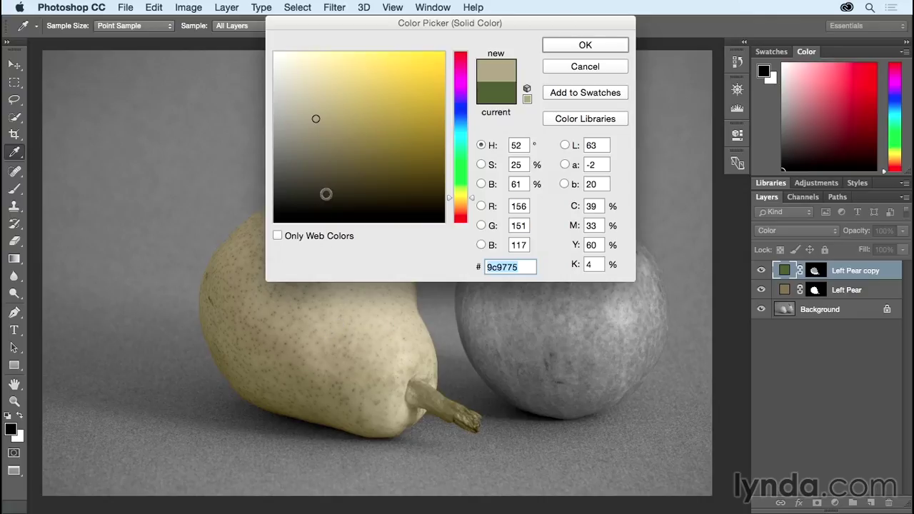
left_click_drag(317, 121, 352, 149)
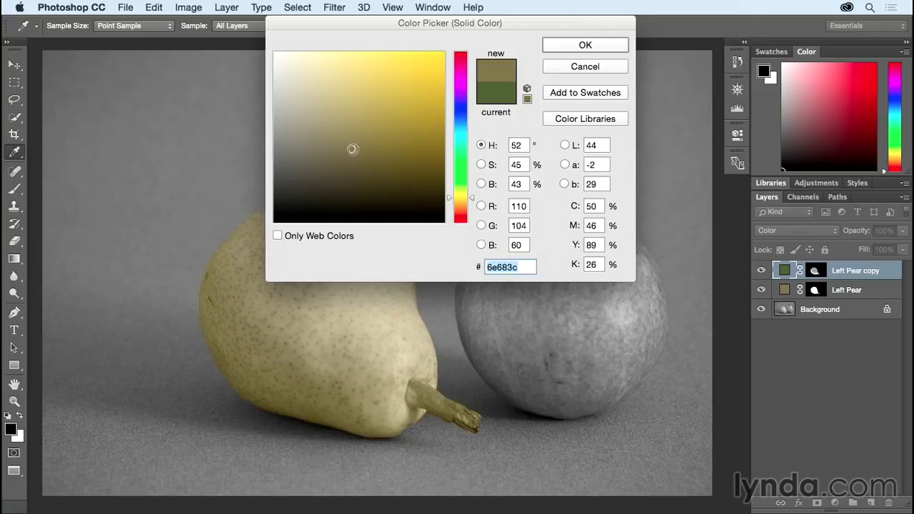
left_click_drag(470, 200, 471, 200)
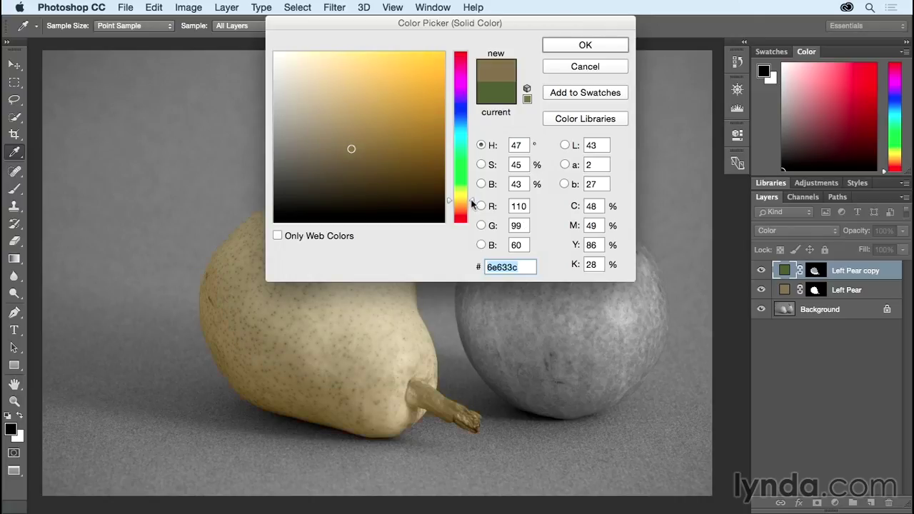
left_click(607, 45)
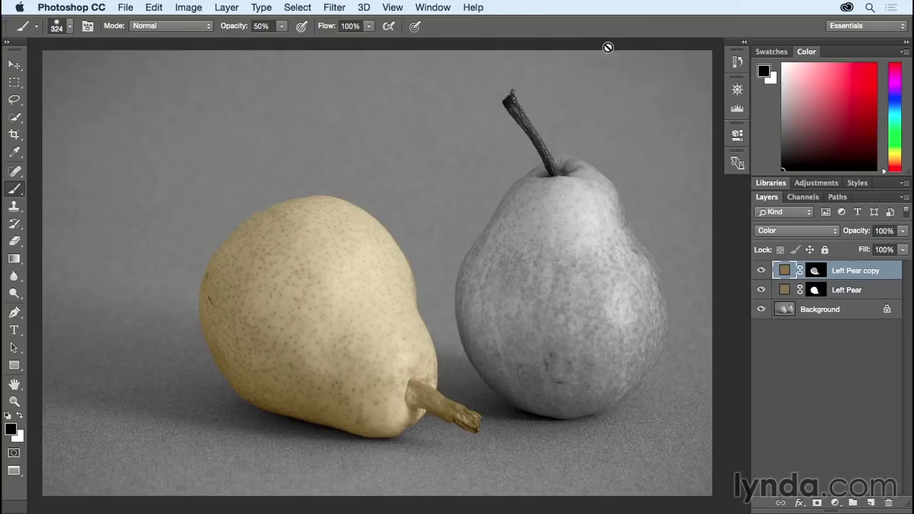
- Toggle the visibility of the Left Pear copy layer to compare the pear with and without its shading
left_click(761, 270)
left_click(761, 271)
left_click(761, 271)
left_click(761, 271)
- On the Background layer, select the standing pear and its stem with the Quick Selection tool, subtracting the surrounding background
left_click(820, 309)
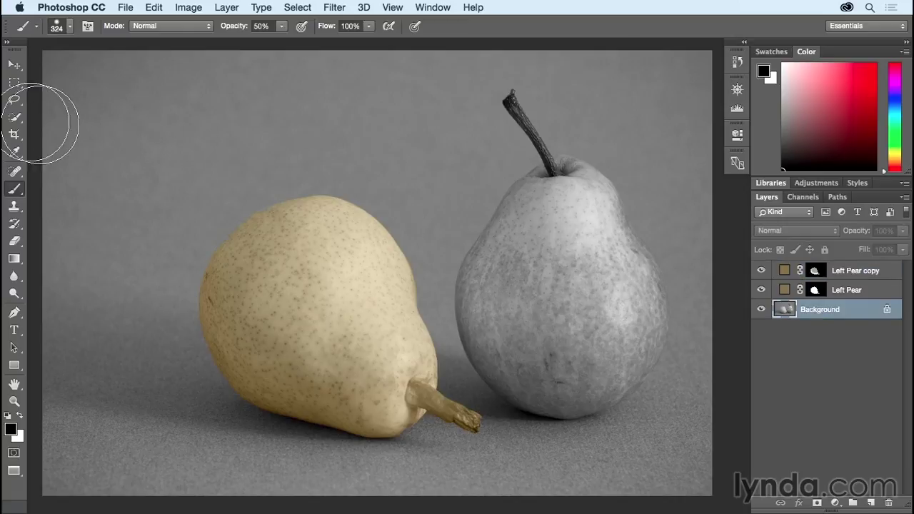
left_click(16, 119)
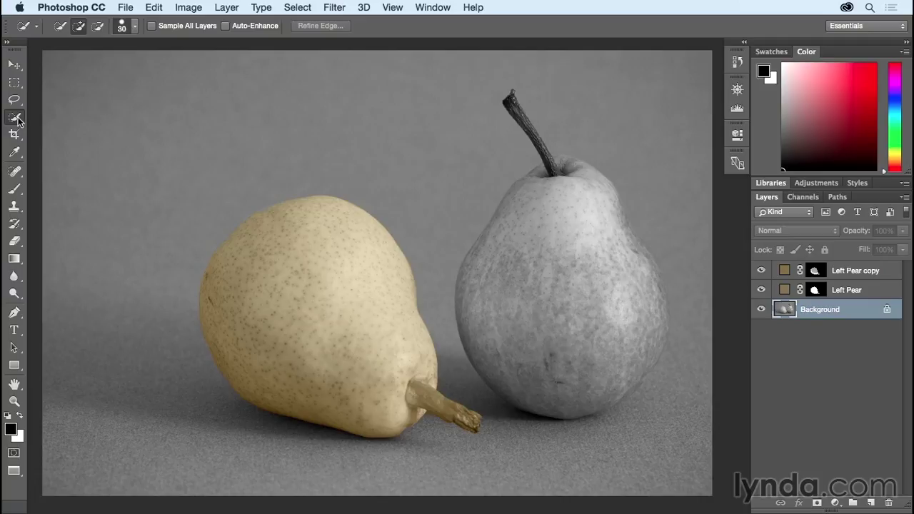
mouse_move(536, 180)
left_mouse_down()
mouse_move(473, 305)
mouse_move(478, 341)
mouse_move(501, 376)
mouse_move(526, 391)
mouse_move(593, 397)
mouse_move(634, 374)
mouse_move(647, 290)
left_mouse_up()
left_click_drag(626, 245, 593, 206)
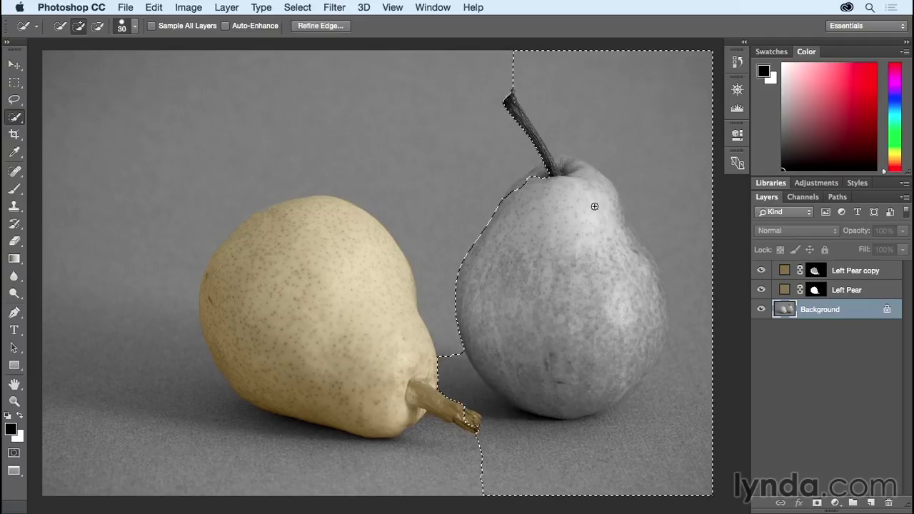
key("alt")
mouse_move(618, 88)
left_mouse_down()
mouse_move(622, 118)
mouse_move(671, 200)
mouse_move(691, 279)
mouse_move(668, 425)
mouse_move(531, 466)
mouse_move(457, 373)
mouse_move(490, 422)
mouse_move(473, 424)
left_mouse_up()
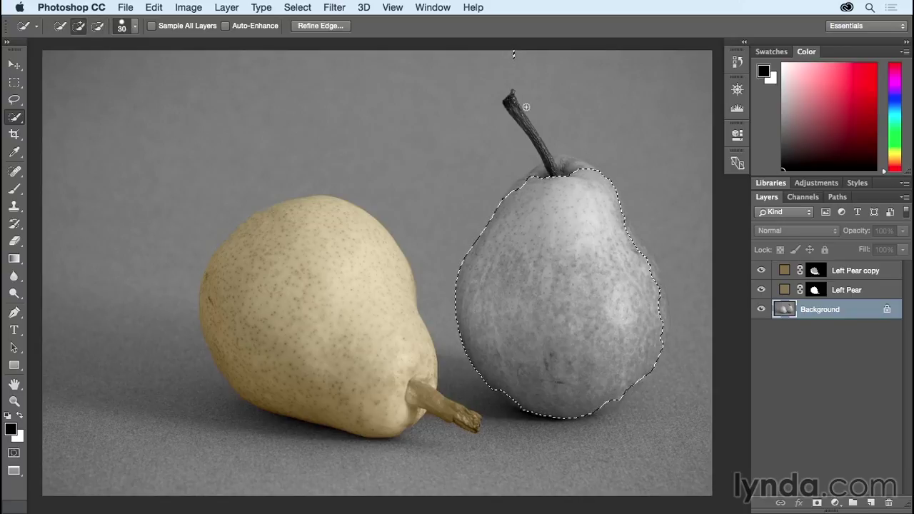
mouse_move(540, 153)
left_mouse_down()
mouse_move(556, 178)
mouse_move(574, 164)
left_mouse_up()
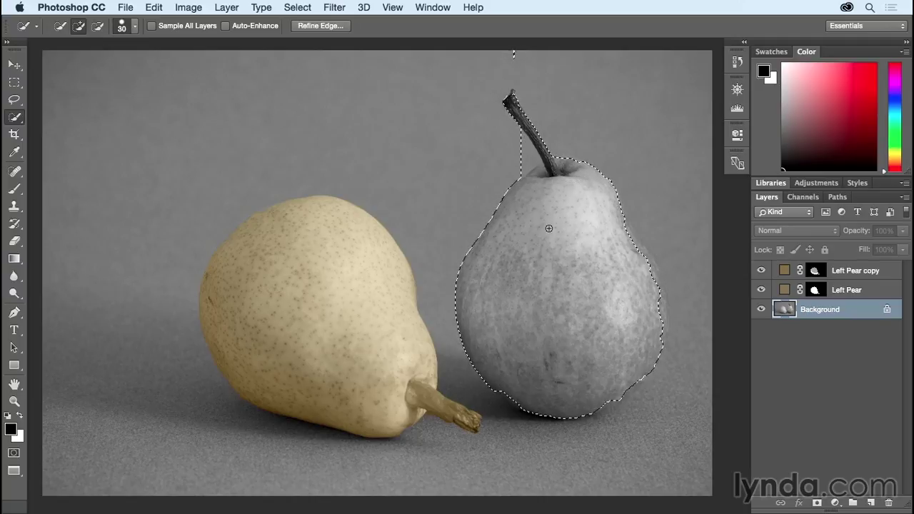
- Add the missed areas along the standing pear's base and right edge to the selection with the Lasso tool
key("l")
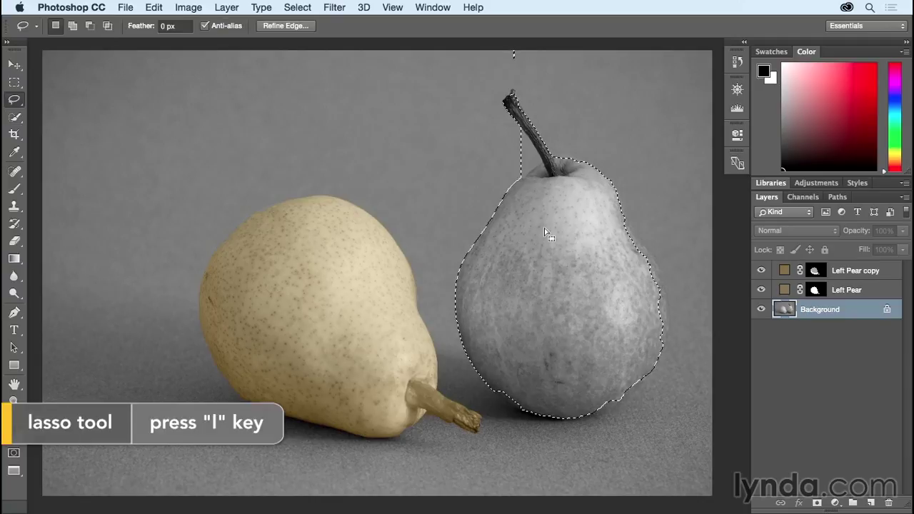
key("shift")
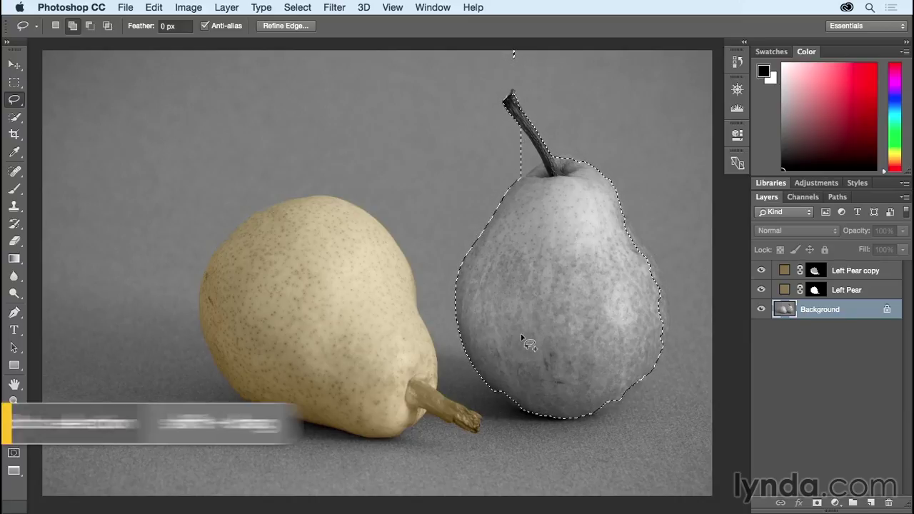
mouse_move(521, 333)
left_mouse_down()
mouse_move(508, 330)
mouse_move(493, 344)
mouse_move(494, 389)
left_mouse_up()
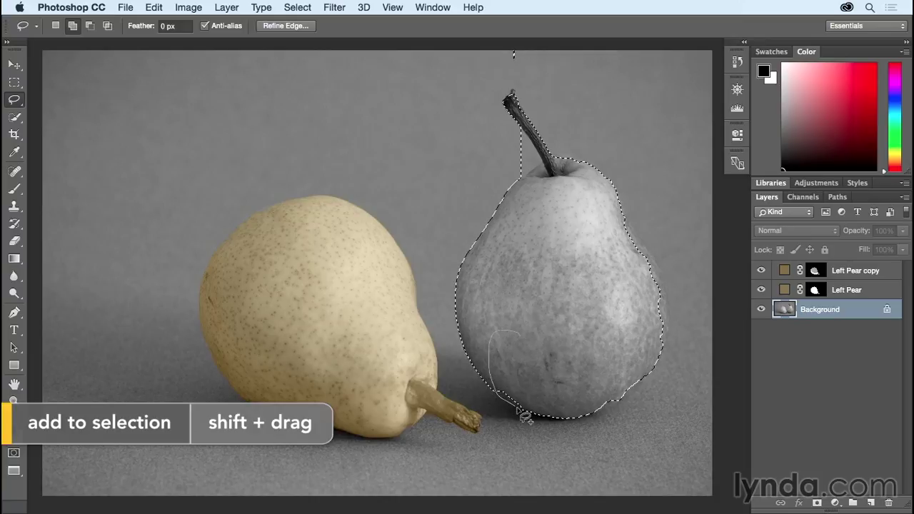
left_click_drag(531, 415, 566, 419)
left_click_drag(549, 335, 549, 336)
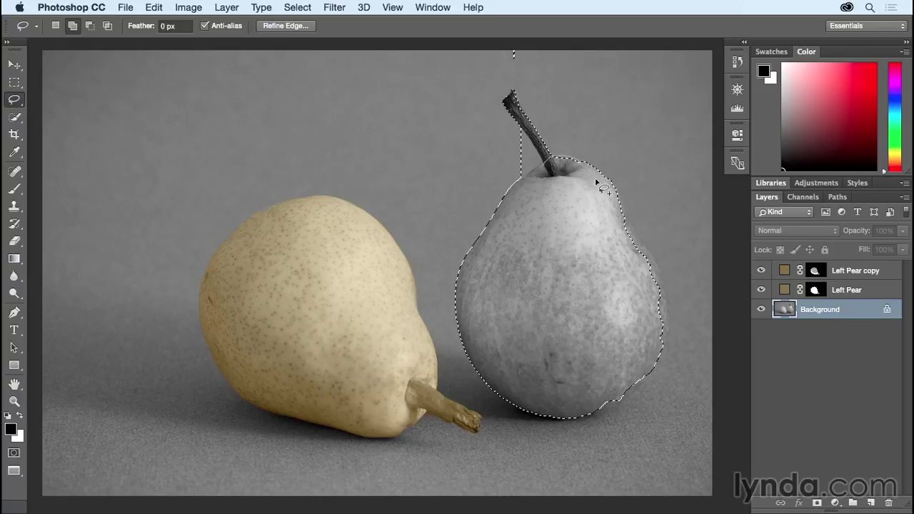
left_click_drag(579, 253, 605, 191)
mouse_move(671, 333)
left_mouse_down()
mouse_move(592, 414)
mouse_move(561, 406)
mouse_move(576, 292)
left_mouse_up()
mouse_move(616, 198)
left_mouse_down()
mouse_move(600, 196)
mouse_move(641, 241)
left_mouse_up()
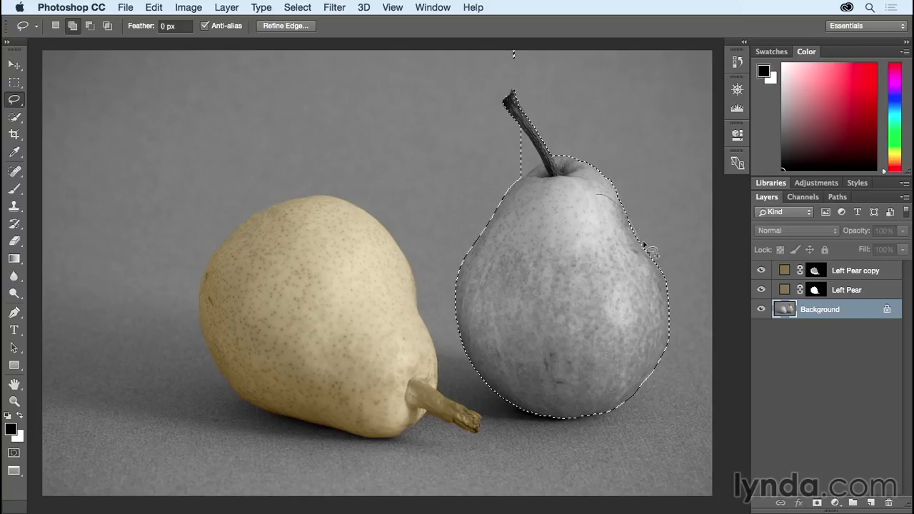
mouse_move(661, 272)
left_mouse_down()
mouse_move(617, 311)
mouse_move(591, 304)
left_mouse_up()
- Subtract the wedge of background beside the standing pear's stem from the selection with the Lasso tool
key("alt")
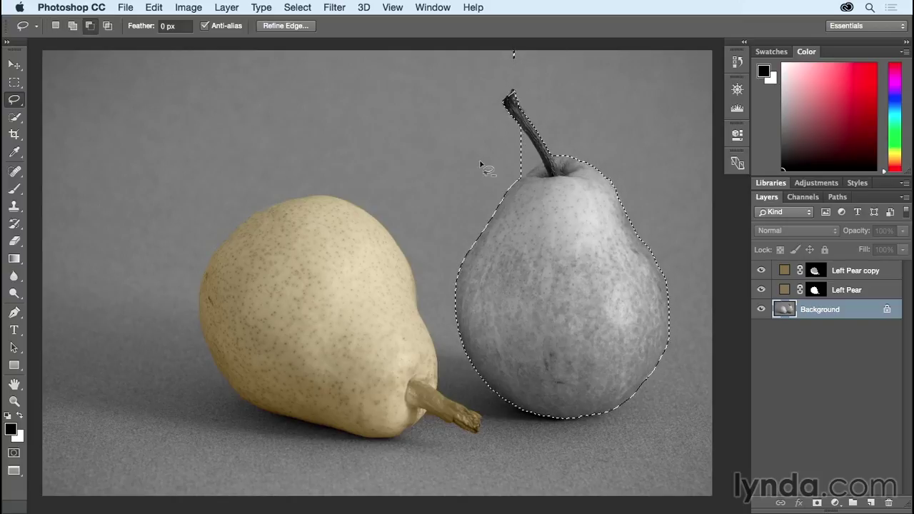
left_click_drag(486, 124, 521, 128)
left_click_drag(468, 175, 465, 153)
key("alt")
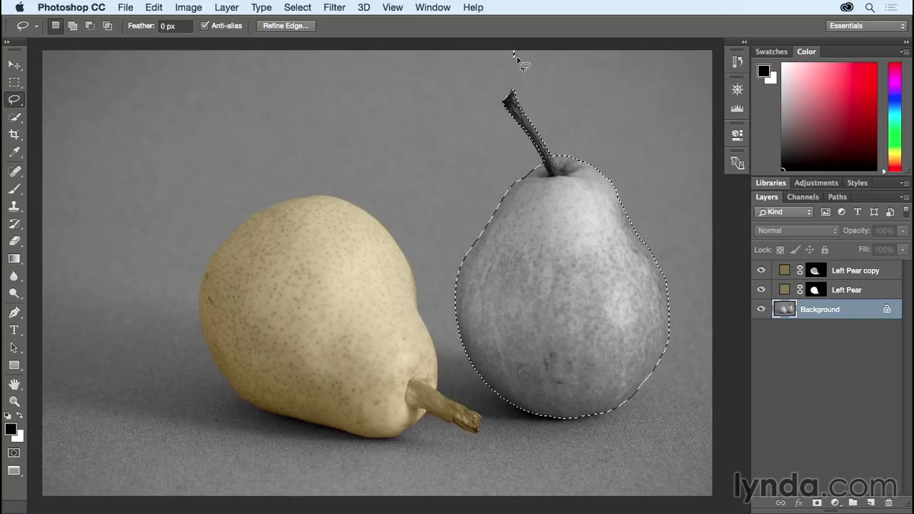
- Clear the stray selected patch above the standing pear's stem and create a Color-mode gradient fill layer named "pear right" from the selection
left_click_drag(512, 64, 516, 63)
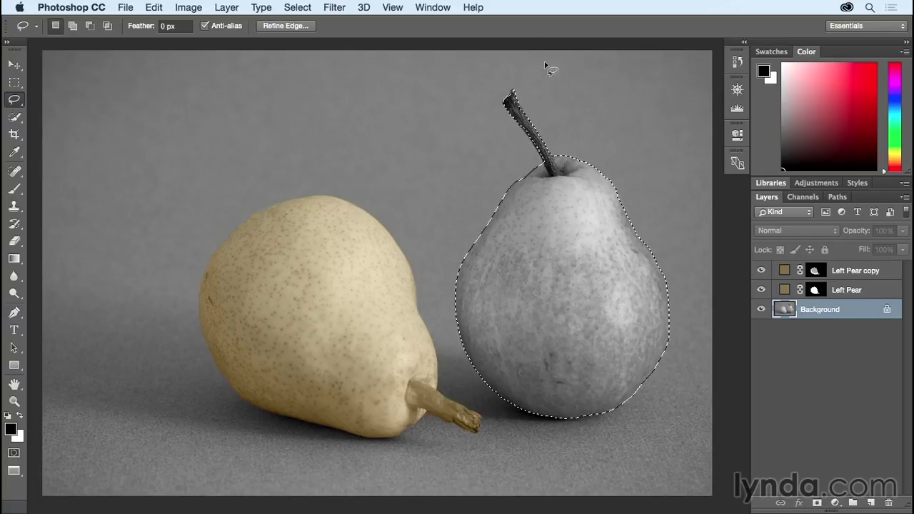
left_click(232, 7)
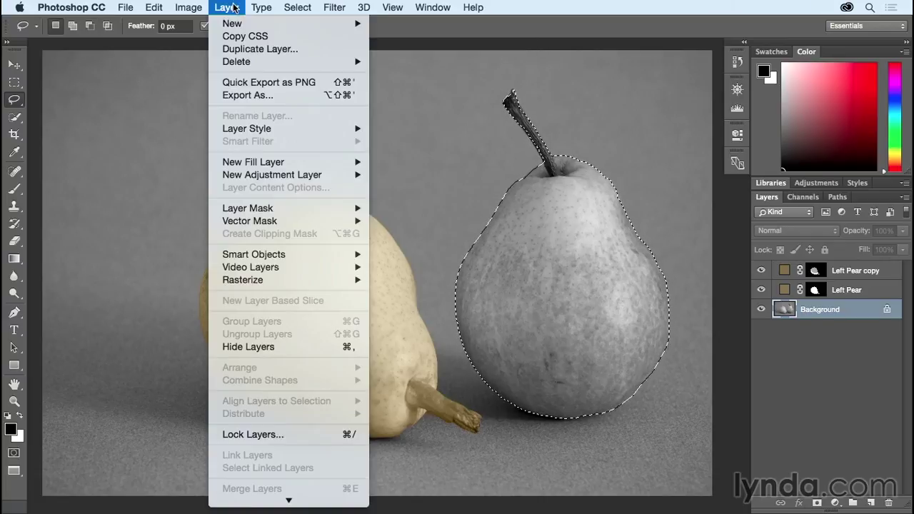
mouse_move(334, 166)
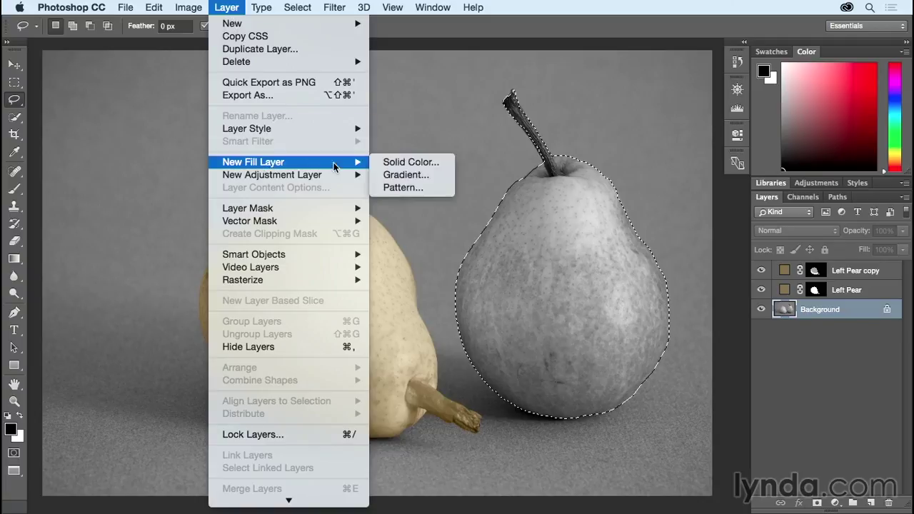
left_click(407, 175)
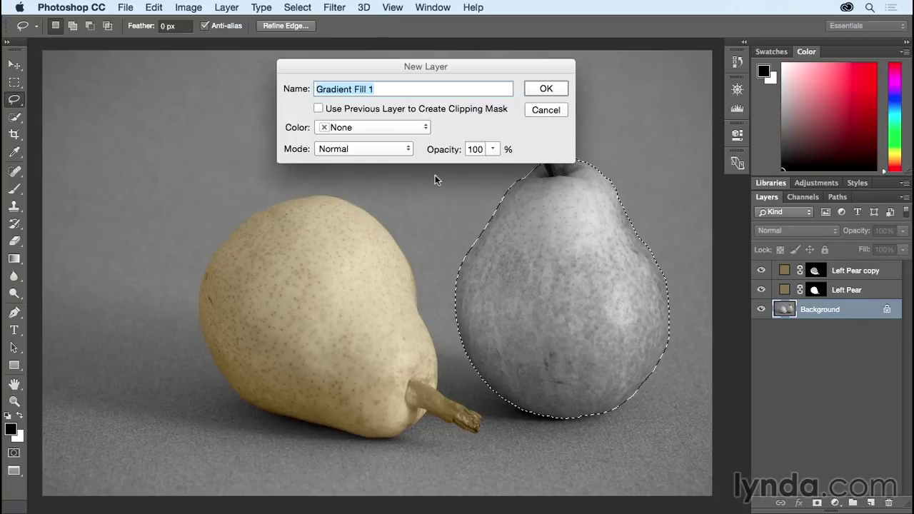
left_click(401, 150)
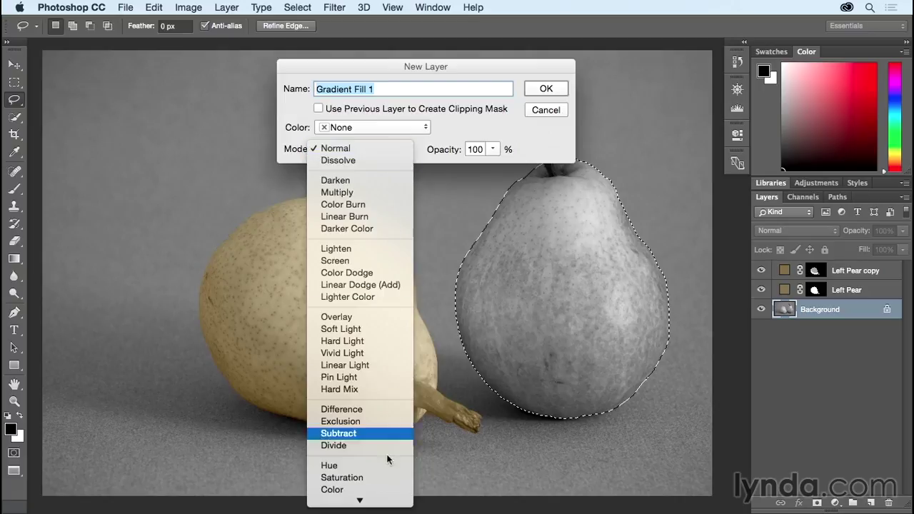
left_click(389, 491)
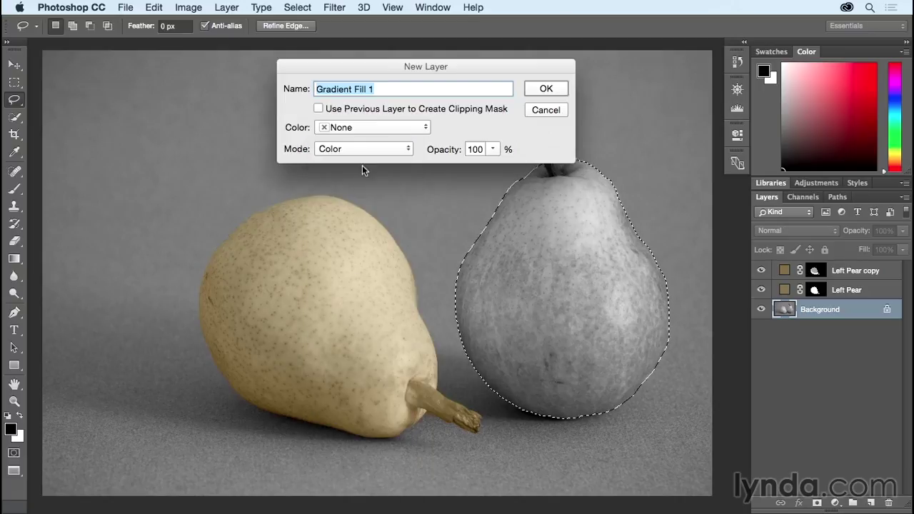
type("pear ")
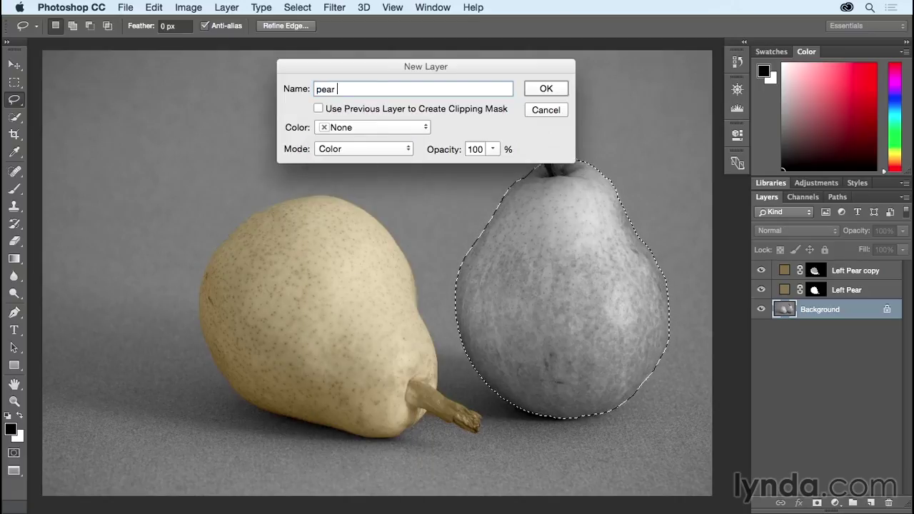
type("right")
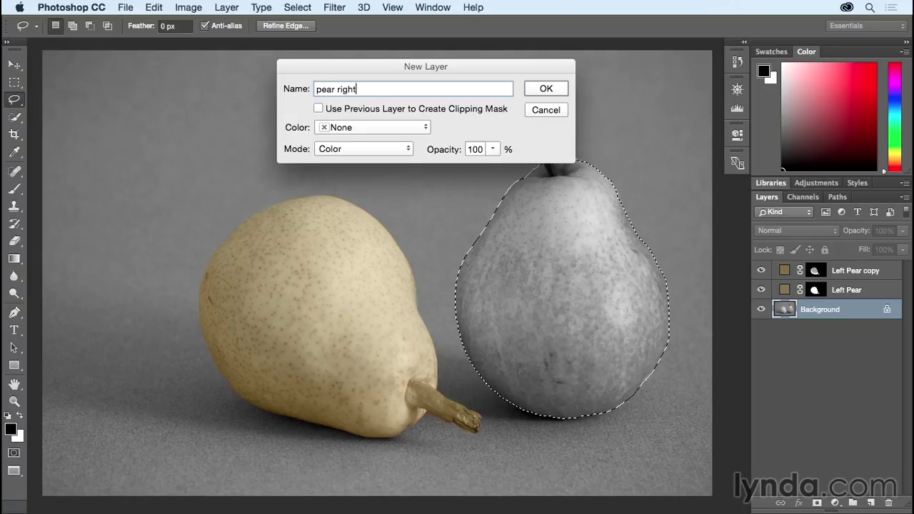
left_click(554, 90)
- Try several preset gradients on the standing pear and choose the Orange, Yellow, Orange preset
left_click_drag(496, 160, 356, 37)
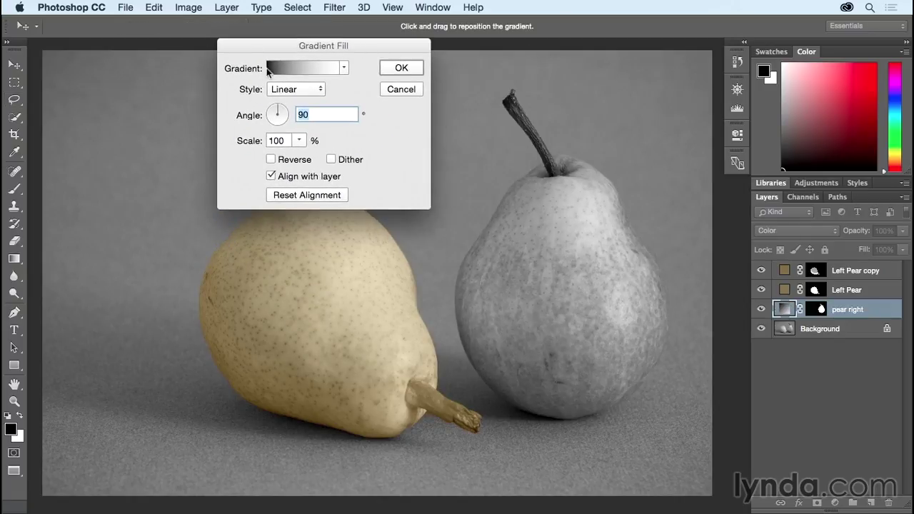
left_click(343, 69)
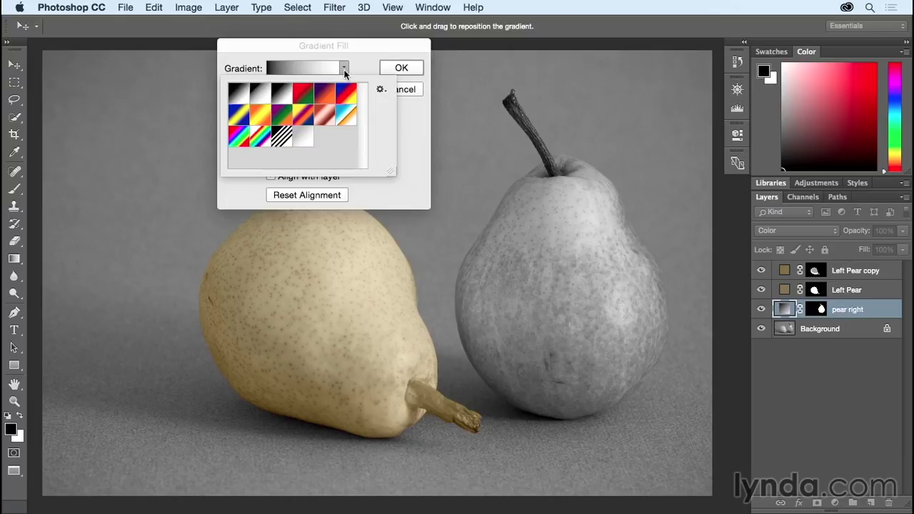
left_click(326, 94)
left_click(301, 117)
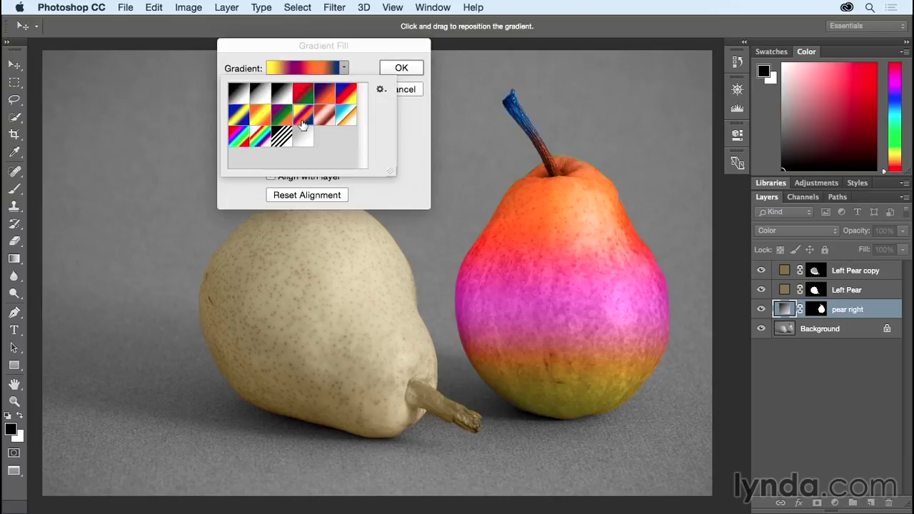
left_click(282, 119)
left_click(259, 119)
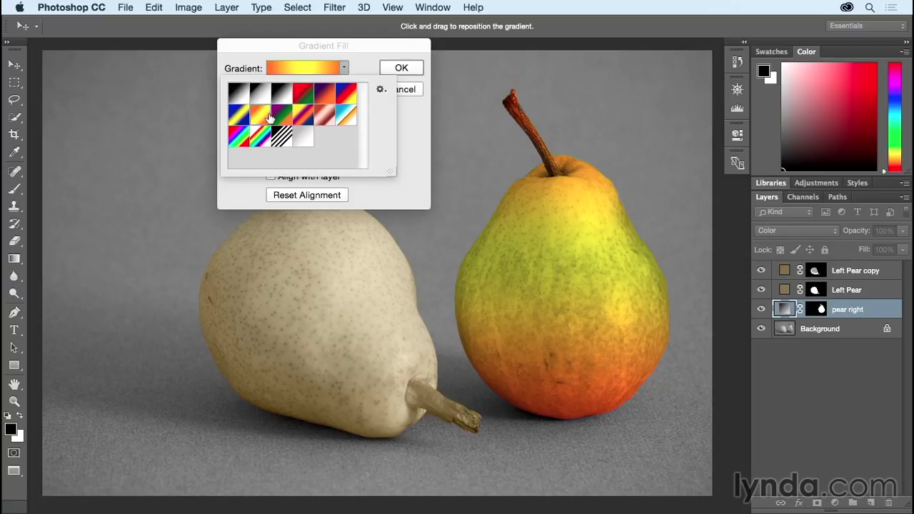
- Edit the gradient and set its starting color stop to a pale orange, #d8ab8a
left_click(296, 68)
left_click(297, 68)
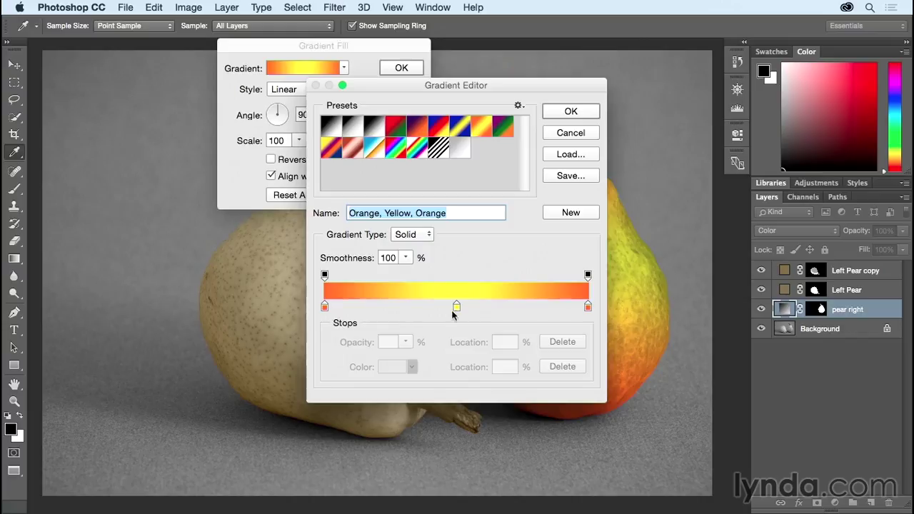
left_click_drag(560, 87, 316, 28)
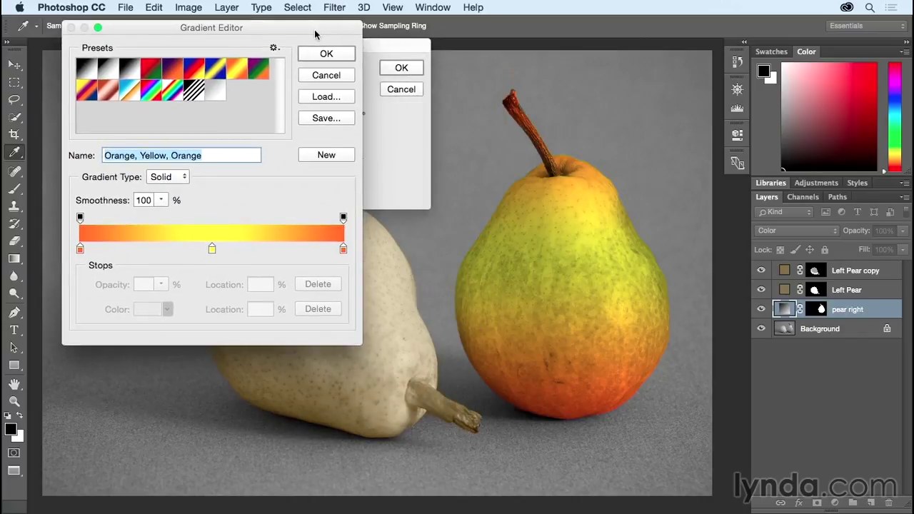
double_click(81, 250)
left_click_drag(390, 27, 227, 25)
left_click(211, 93)
left_click_drag(224, 94, 173, 78)
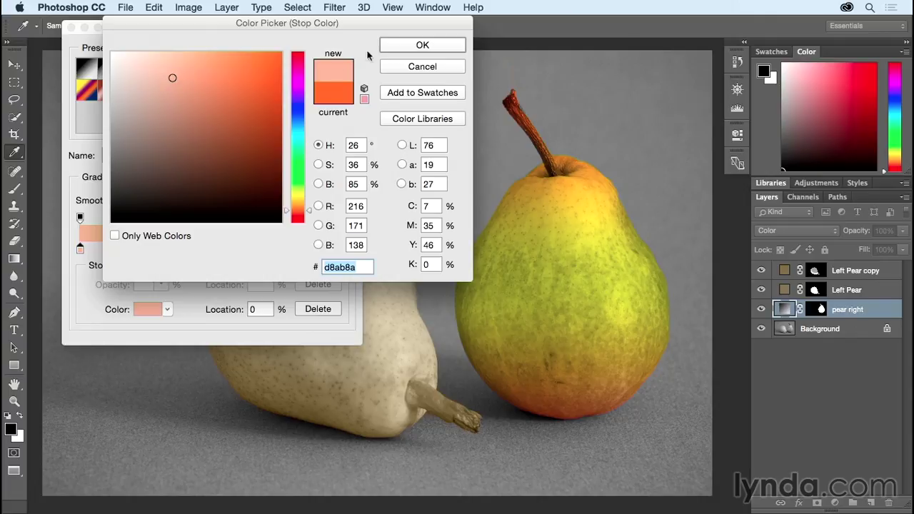
left_click(390, 48)
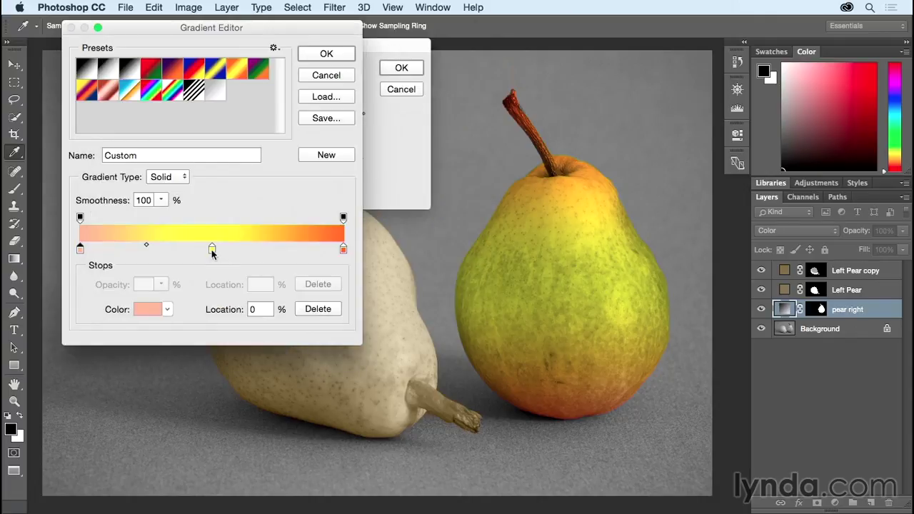
- Remove the gradient's yellow middle stop and set the ending color stop to an olive yellow, #8f801b
left_click_drag(212, 248, 212, 272)
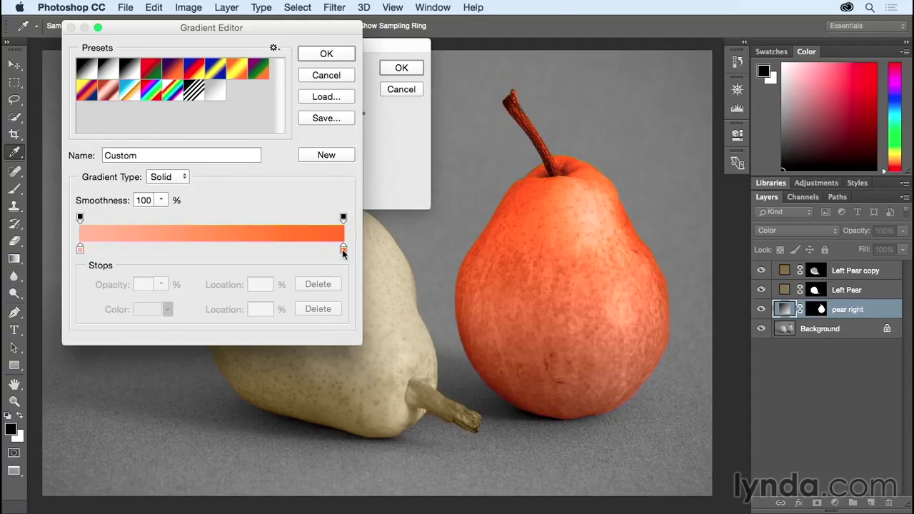
double_click(343, 249)
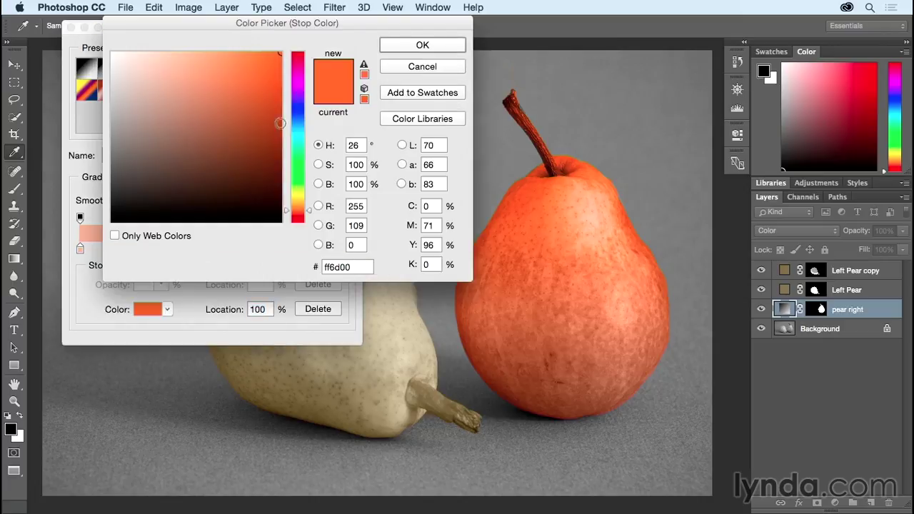
left_click_drag(275, 108, 248, 126)
left_click_drag(309, 213, 310, 197)
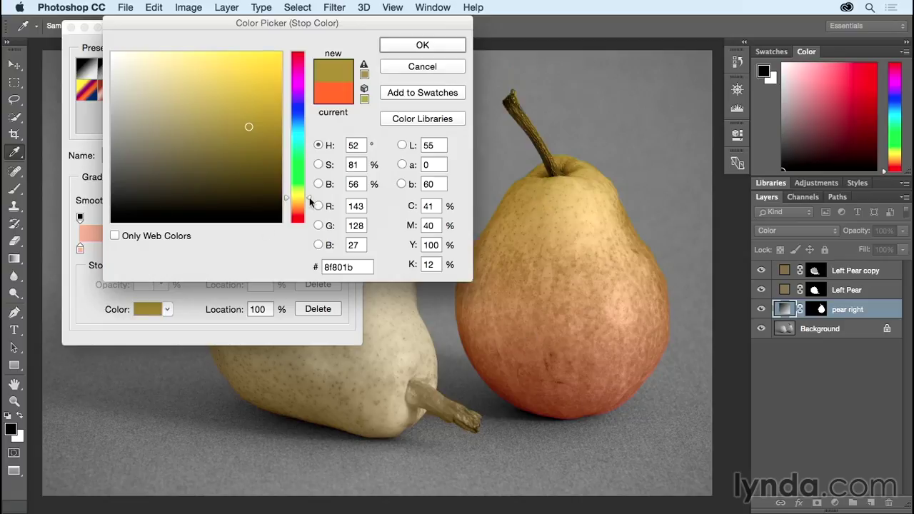
- Set the end color stop of the pear right gradient to 8f851b and accept the gradient fill
left_click_drag(310, 201, 310, 199)
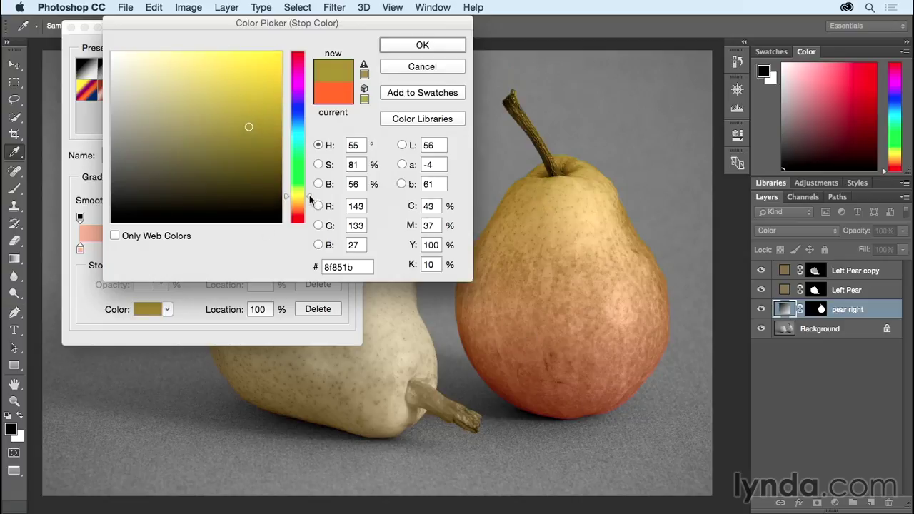
left_click(401, 45)
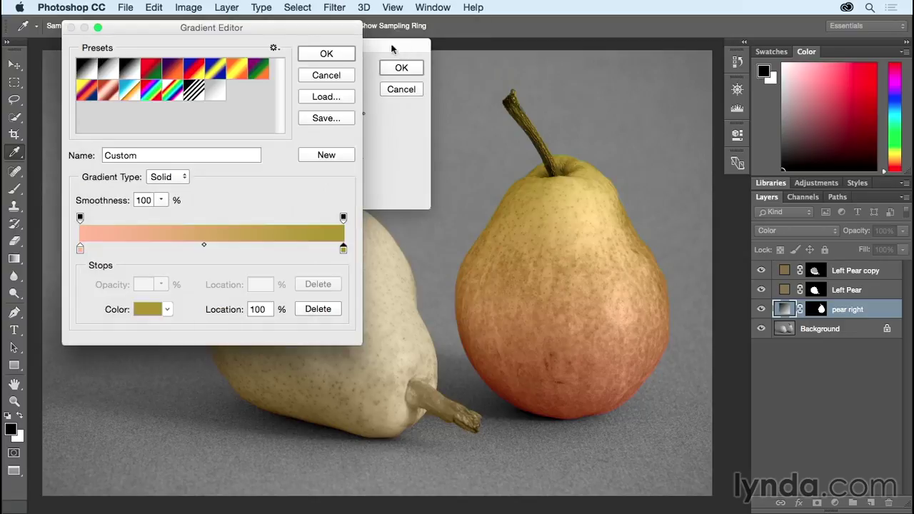
left_click(327, 55)
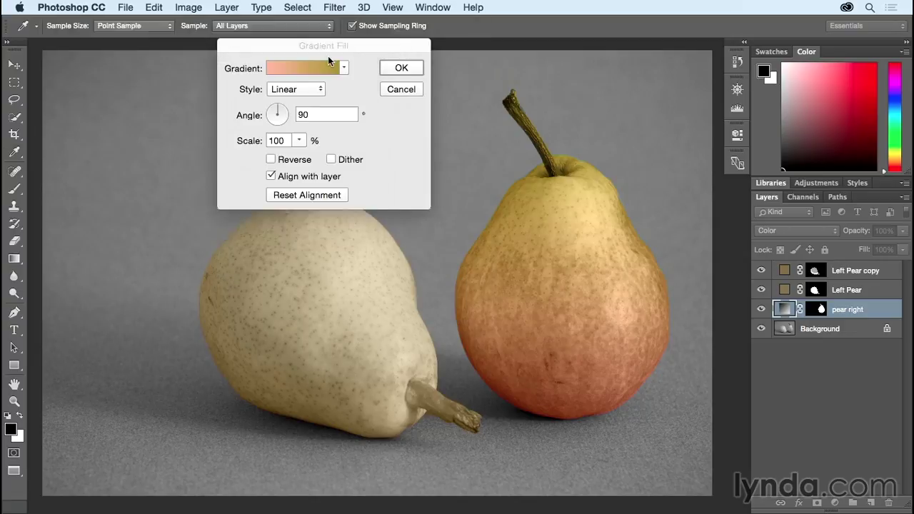
left_click(401, 71)
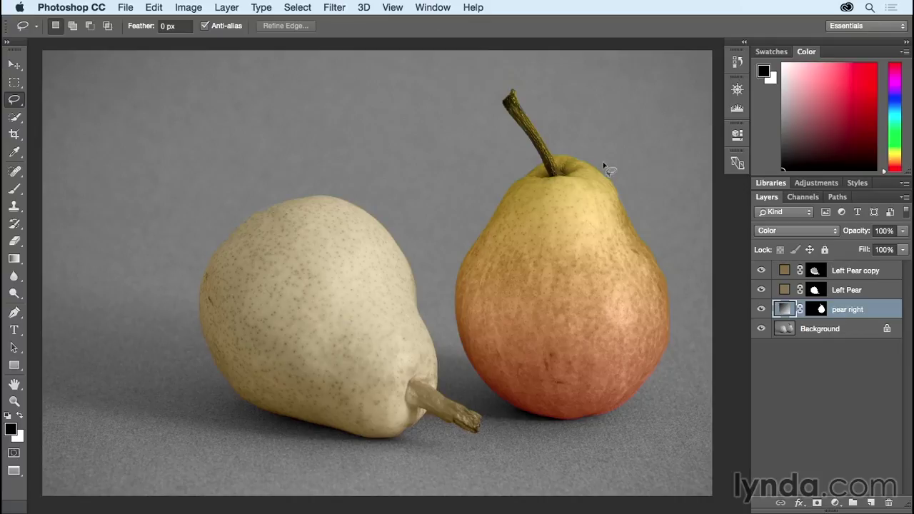
- Slightly feather the layer mask of the pear right layer
left_click(738, 136)
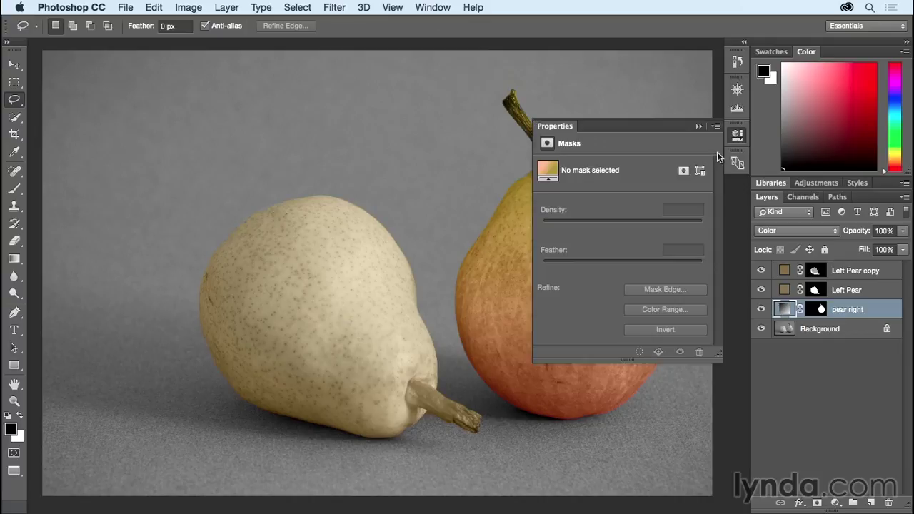
left_click(683, 172)
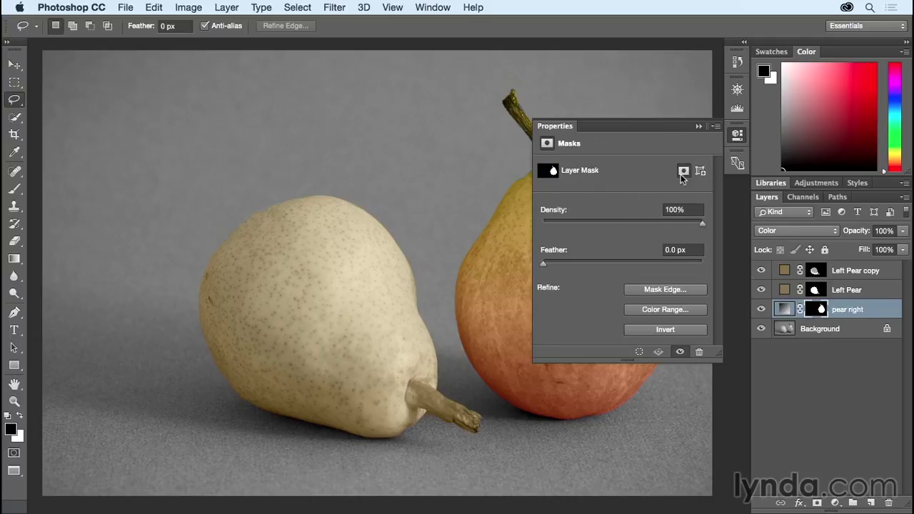
left_click_drag(541, 266, 553, 263)
left_click(698, 127)
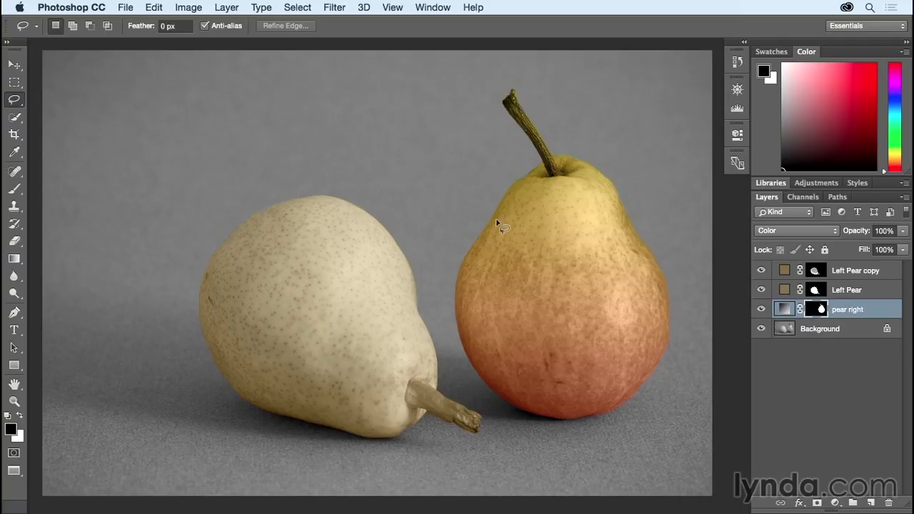
- Remove the color from the right pear's stem by painting black on its mask with a small brush at 100% opacity
key("b")
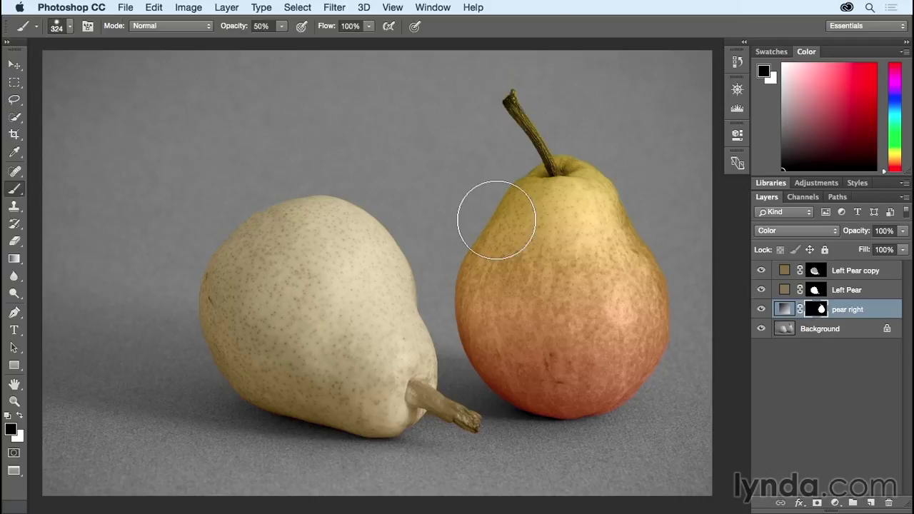
key("bracketleft")
key("bracketleft")
key("bracketleft")
key("bracketleft")
key("bracketleft")
key("bracketleft")
key("bracketleft")
key("bracketleft")
key("bracketleft")
key("bracketleft")
key("bracketleft")
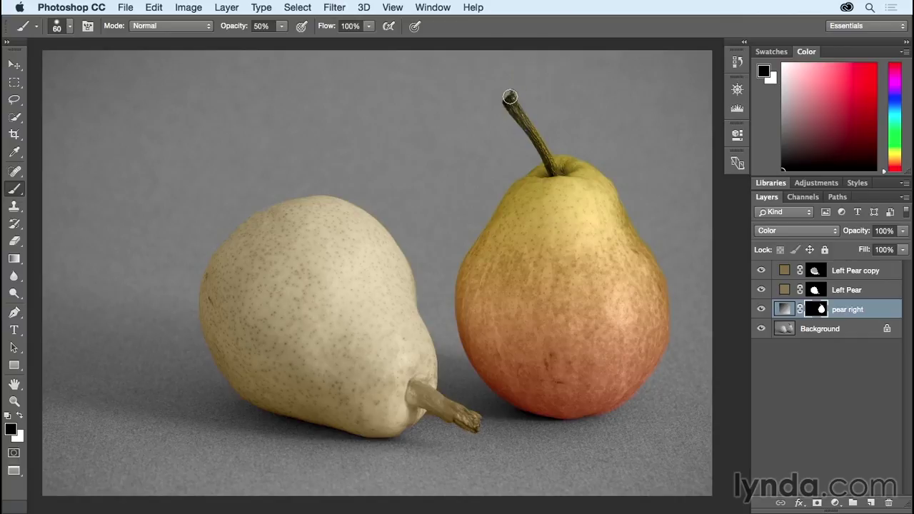
key("0")
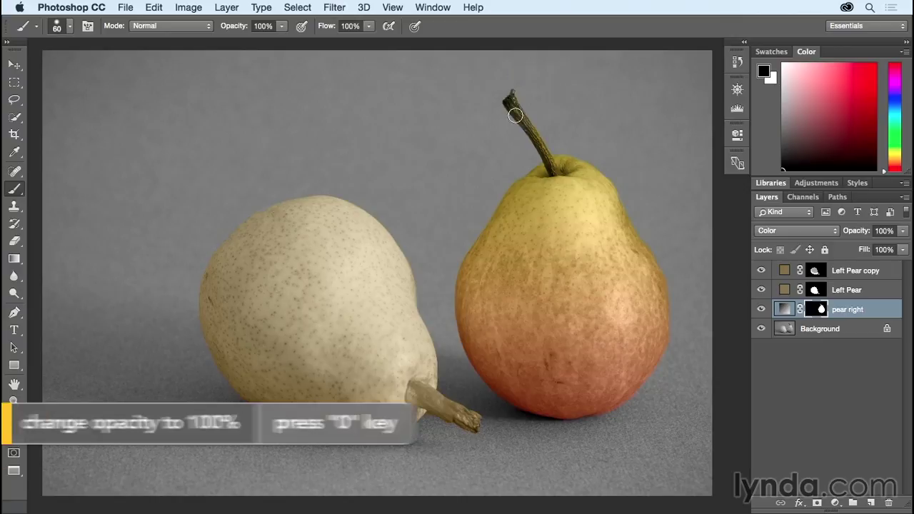
mouse_move(504, 92)
left_mouse_down()
mouse_move(520, 129)
mouse_move(537, 137)
mouse_move(532, 124)
mouse_move(544, 153)
left_mouse_up()
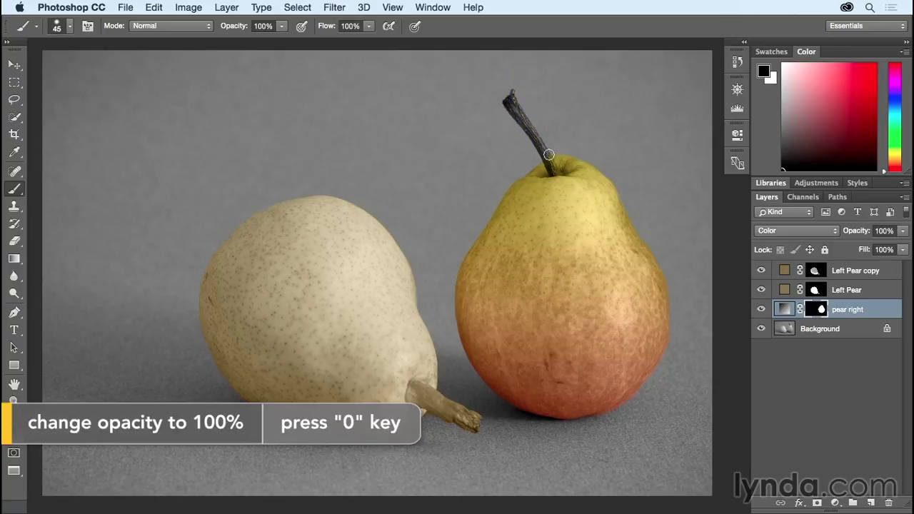
left_click_drag(548, 157, 553, 163)
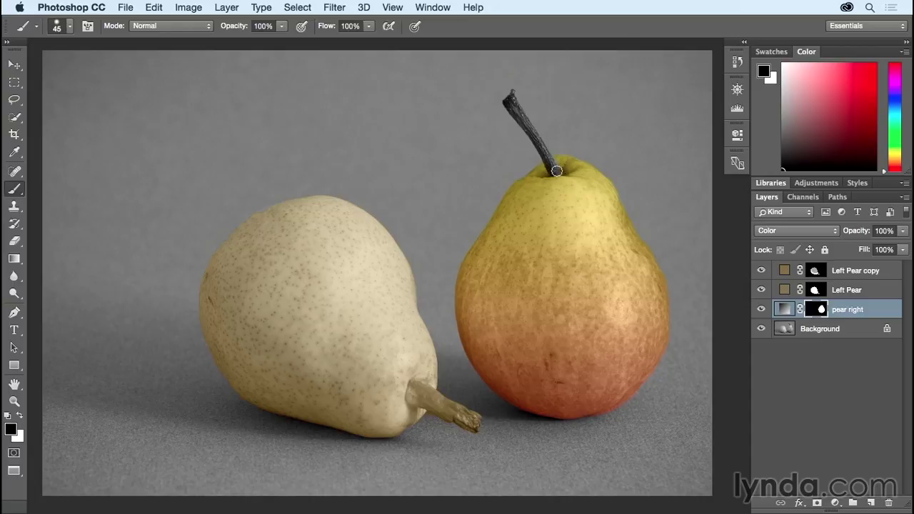
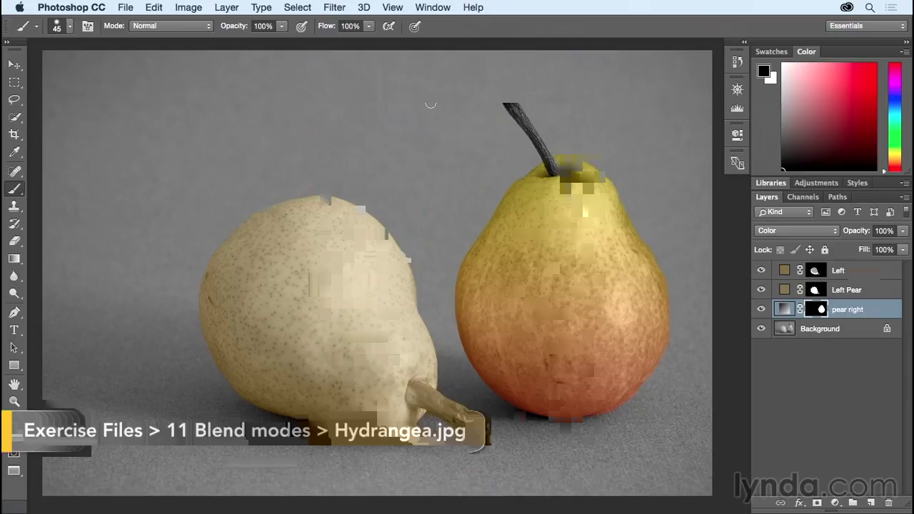
- Add a gradient fill layer in Color blend mode to the hydrangea image
left_click(223, 7)
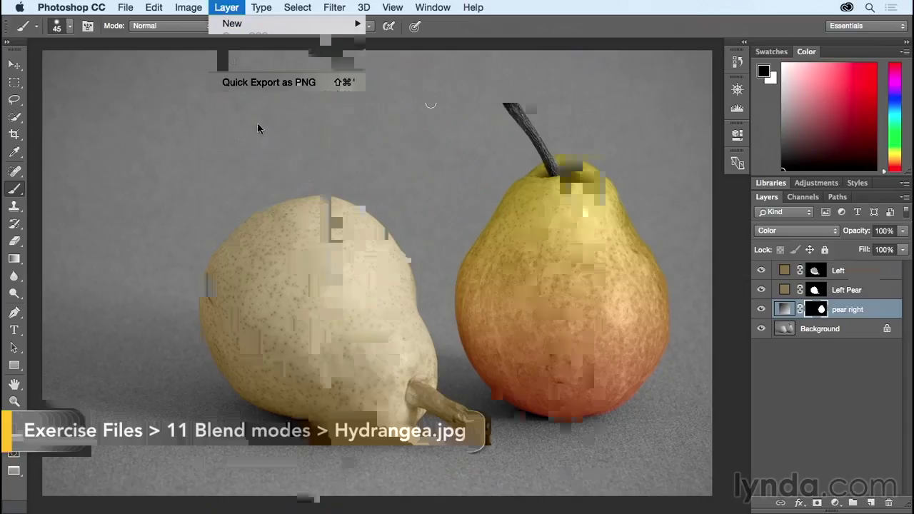
mouse_move(271, 162)
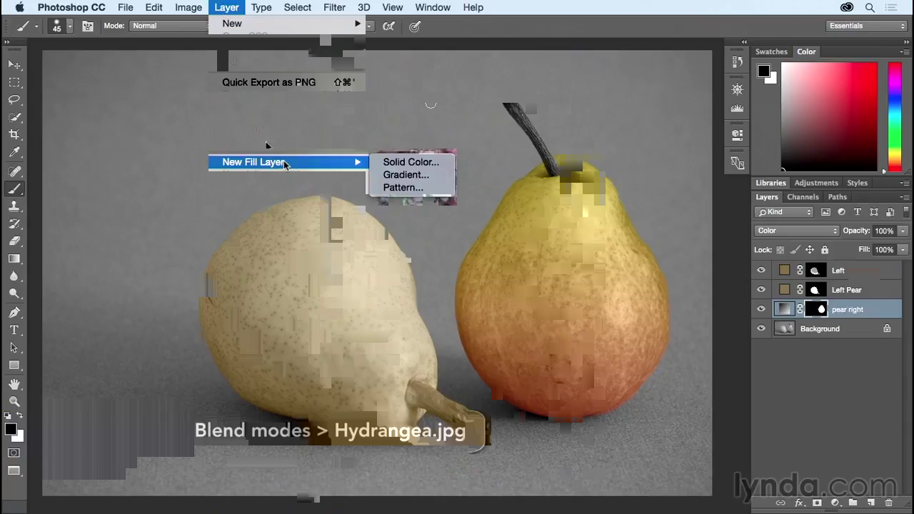
left_click(404, 162)
left_click(379, 149)
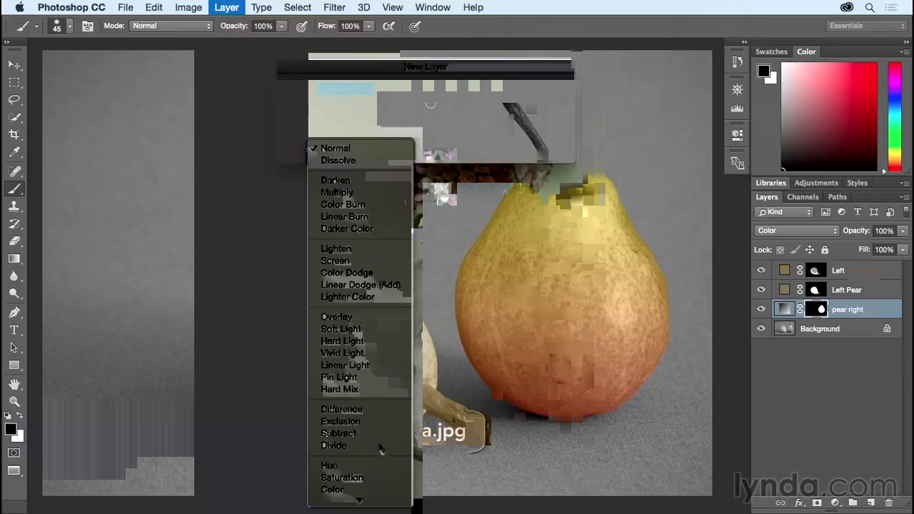
left_click(377, 491)
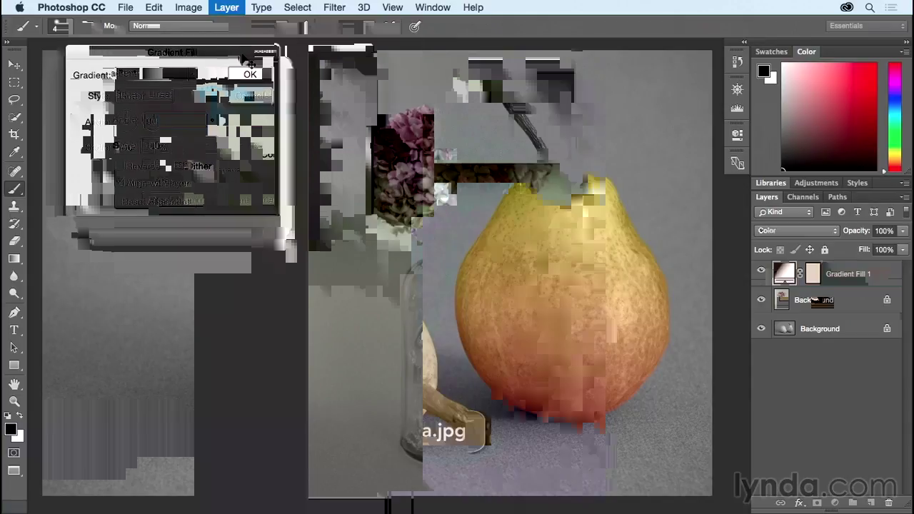
left_click(193, 76)
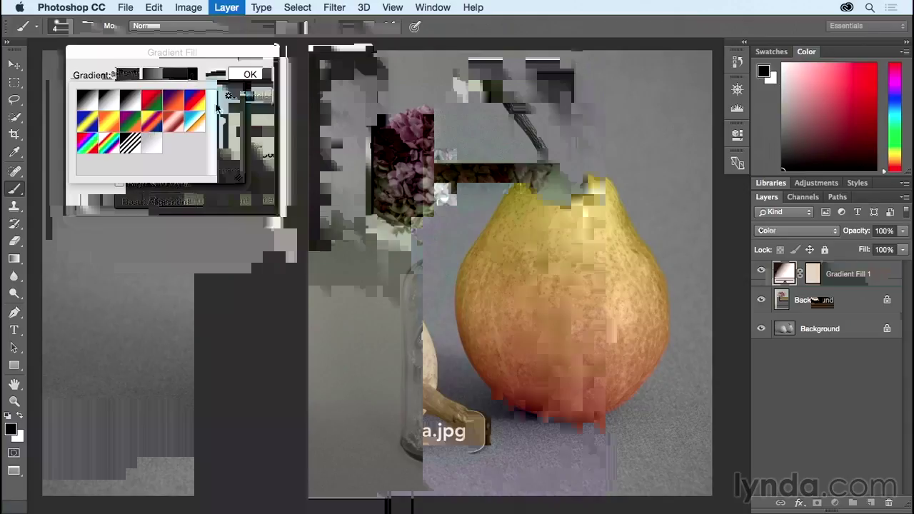
left_click(229, 96)
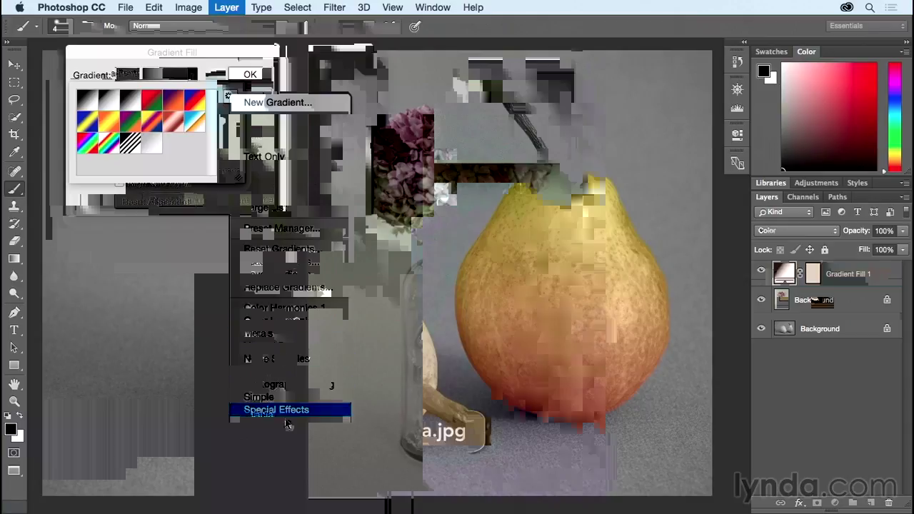
left_click(212, 79)
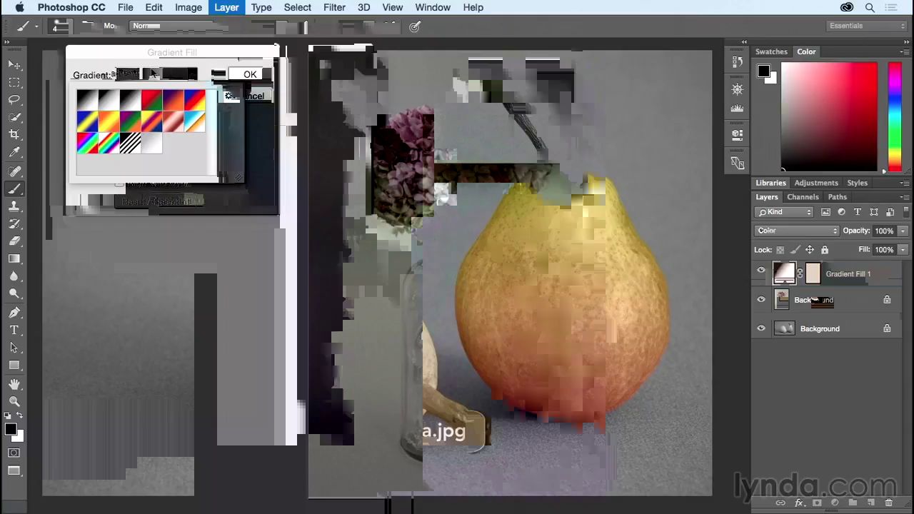
left_click(154, 74)
- Edit the gradient and set its start color stop, at location 0%, to a dark slate blue
left_click(161, 76)
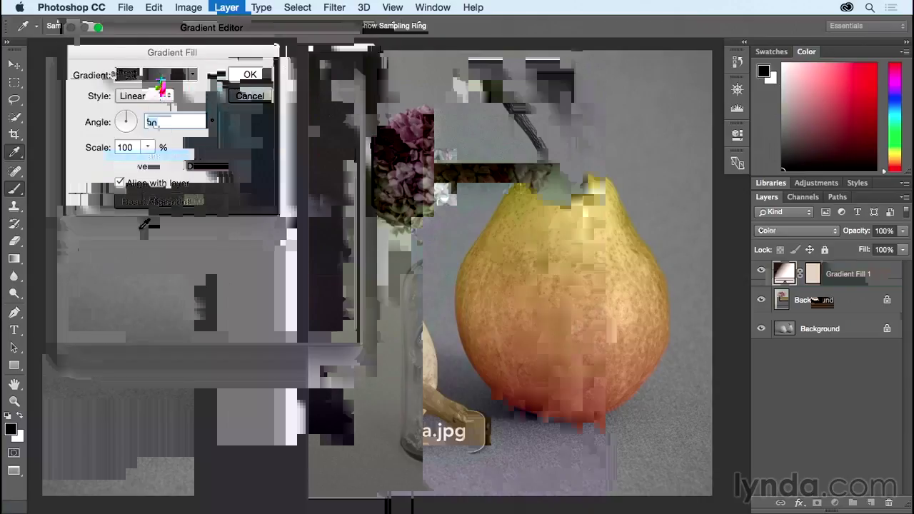
left_click(81, 250)
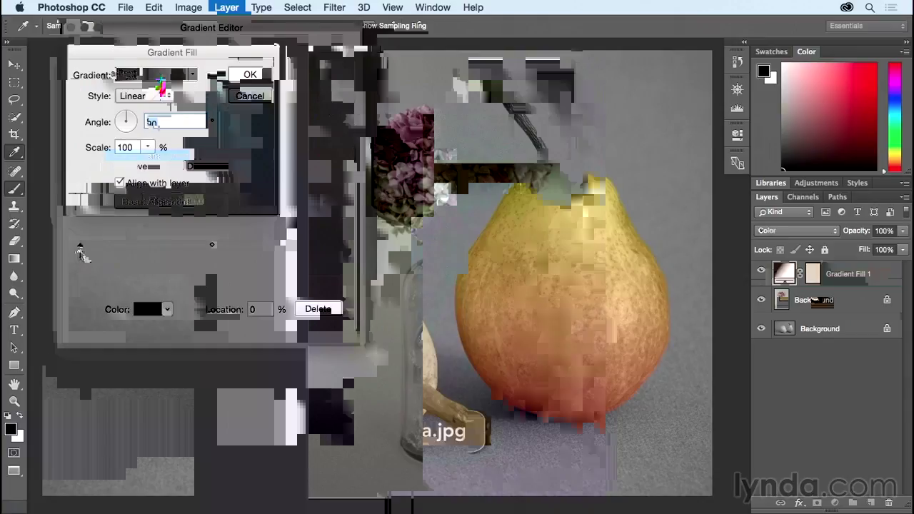
left_click_drag(182, 202, 181, 163)
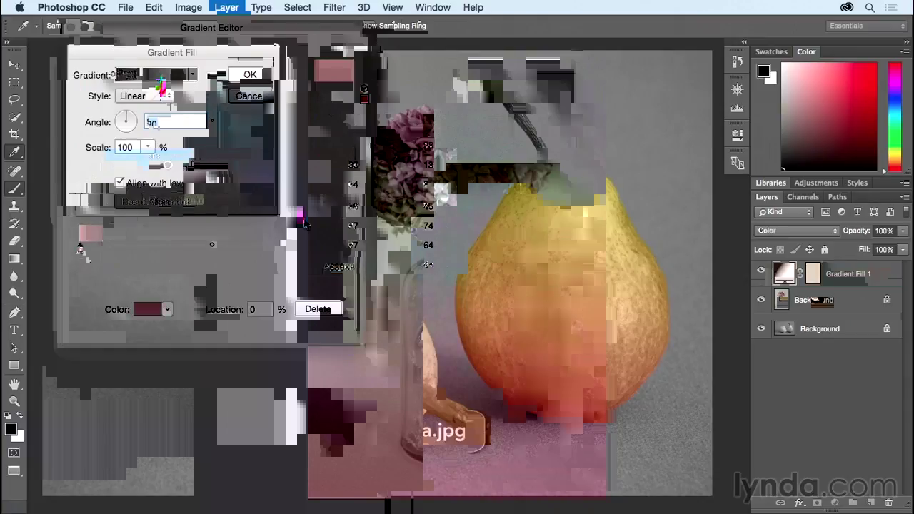
left_click_drag(307, 218, 303, 120)
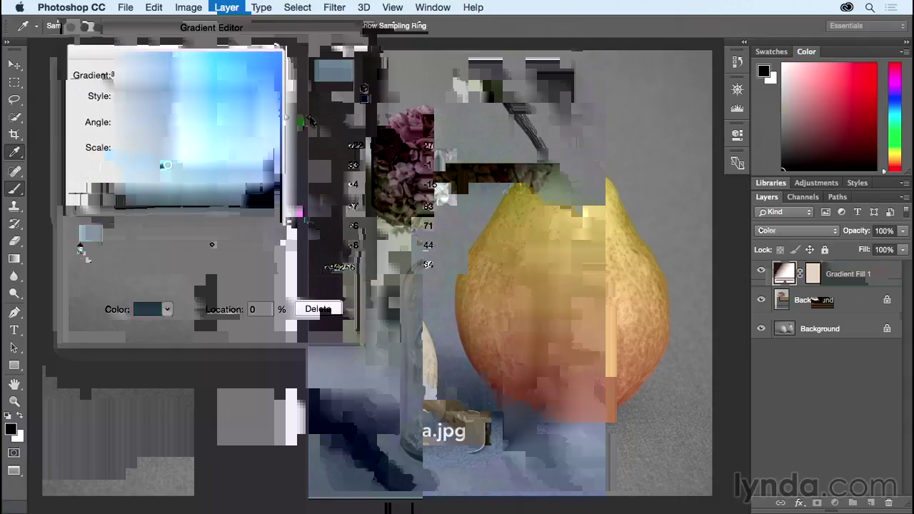
left_click(399, 47)
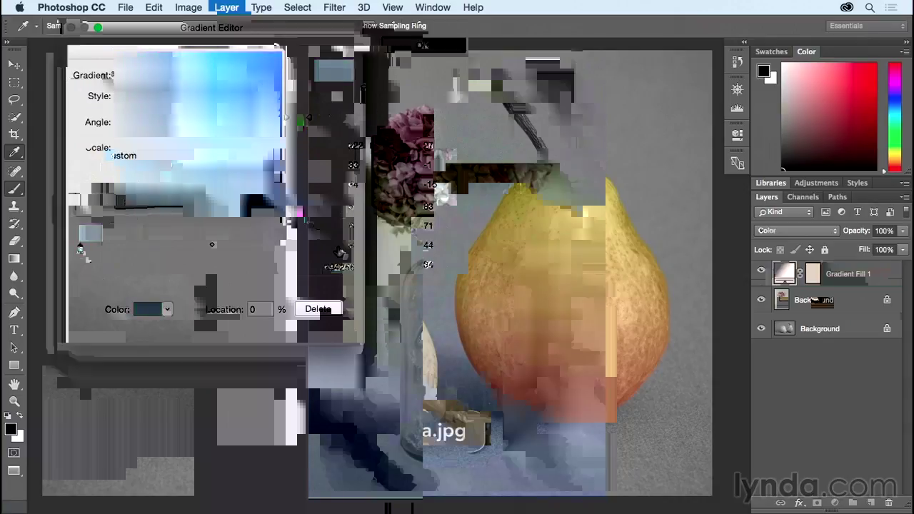
- Set the gradient's end color stop, at location 100%, to a dark olive brown
double_click(307, 222)
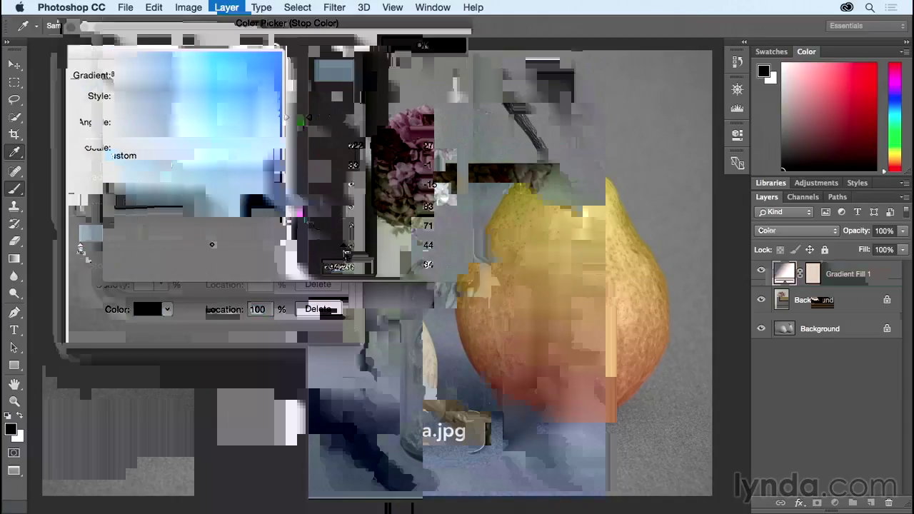
left_click(313, 218)
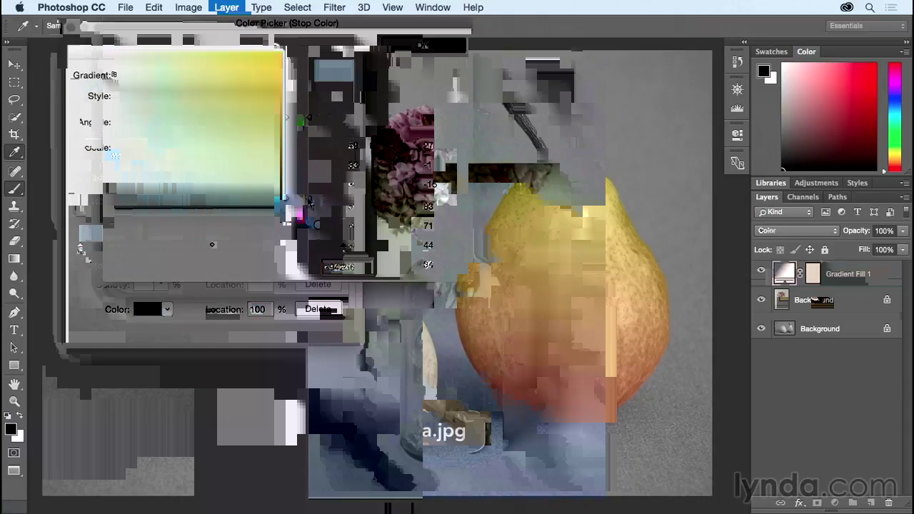
left_click_drag(189, 196, 161, 180)
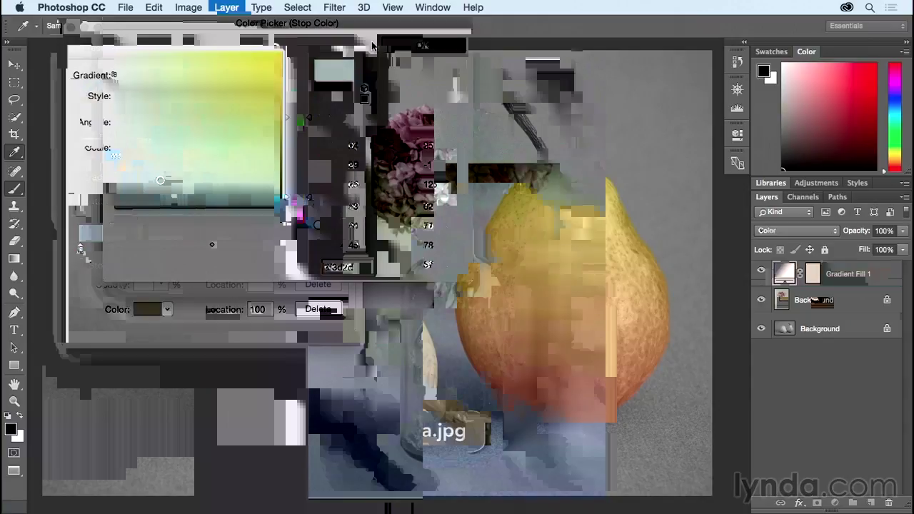
left_click(422, 46)
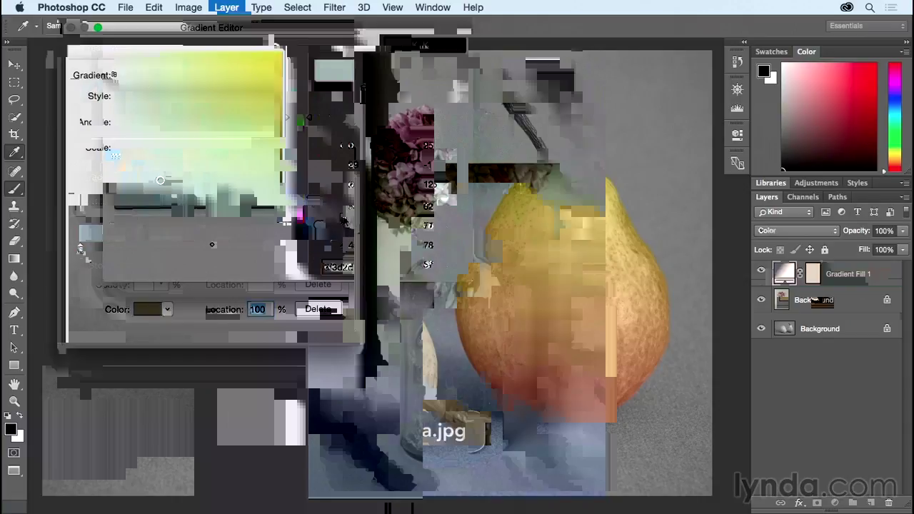
- Set the opacity stop at the gradient's 100% location to 100% opacity
left_click(344, 219)
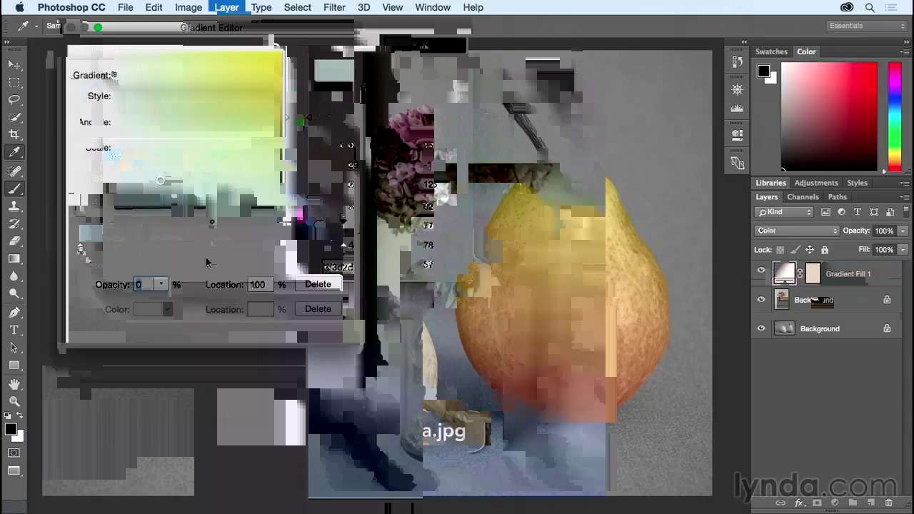
left_click(161, 287)
left_click_drag(163, 299, 228, 299)
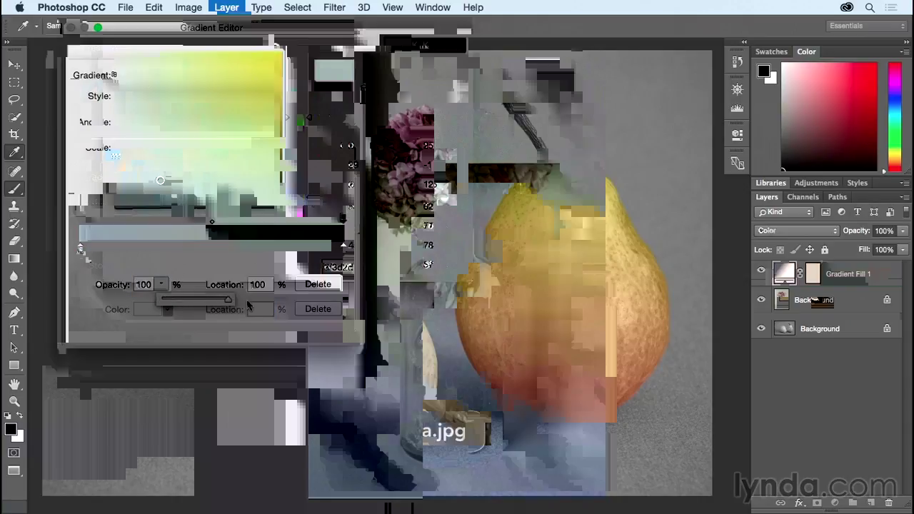
left_click(328, 260)
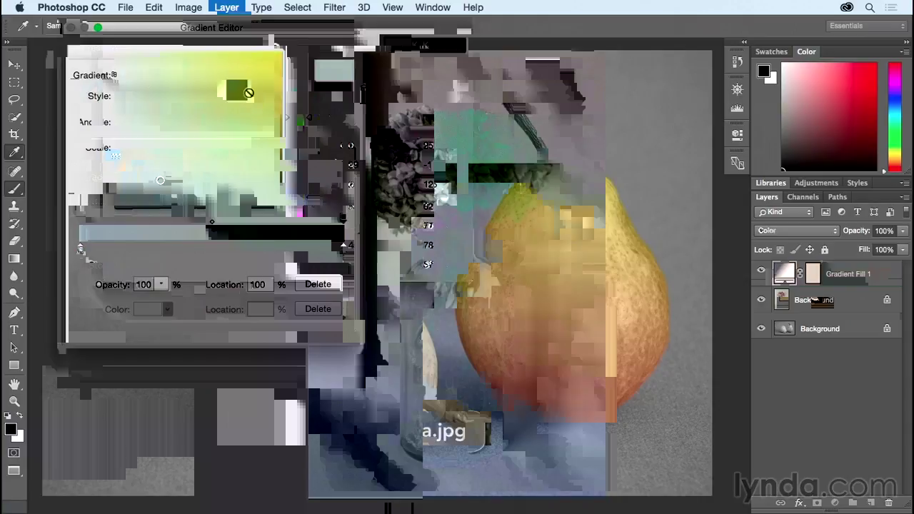
- Accept the edited gradient, rotate the gradient fill to an angle of 125.54°, and apply the fill layer
left_click(314, 66)
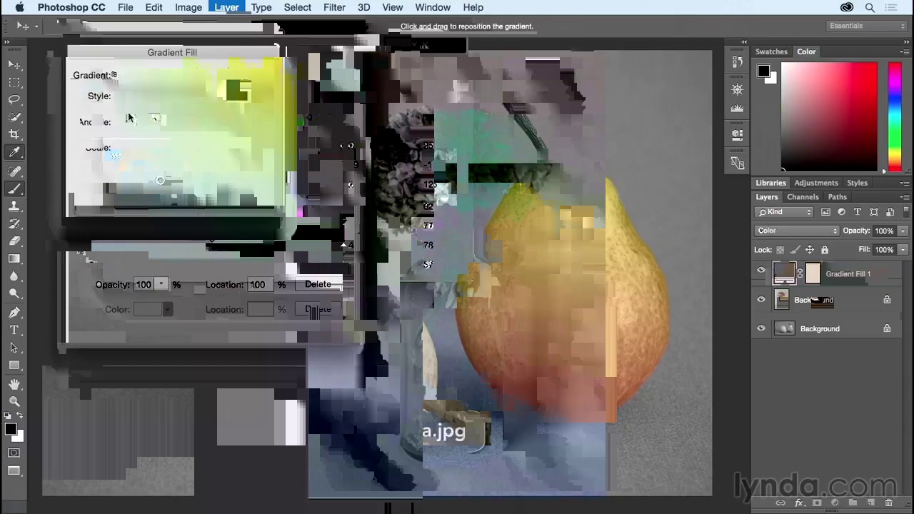
left_click_drag(127, 118, 121, 116)
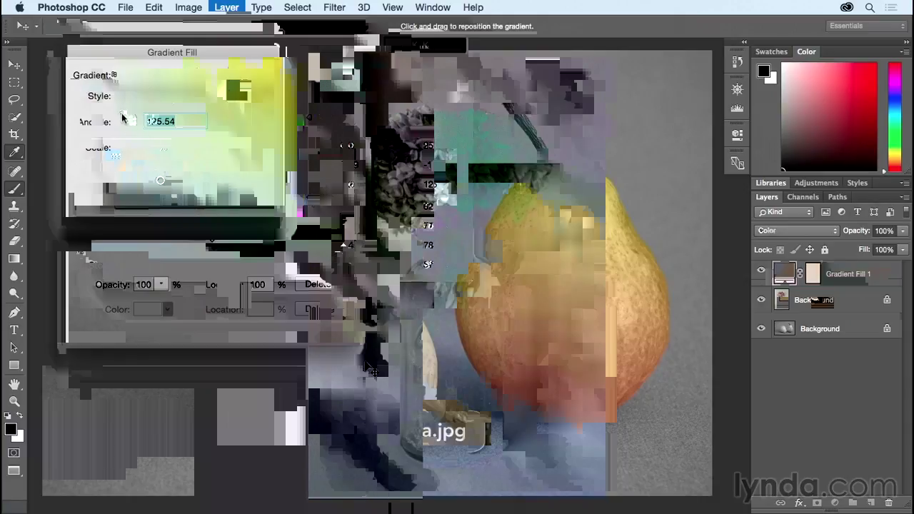
left_click(230, 80)
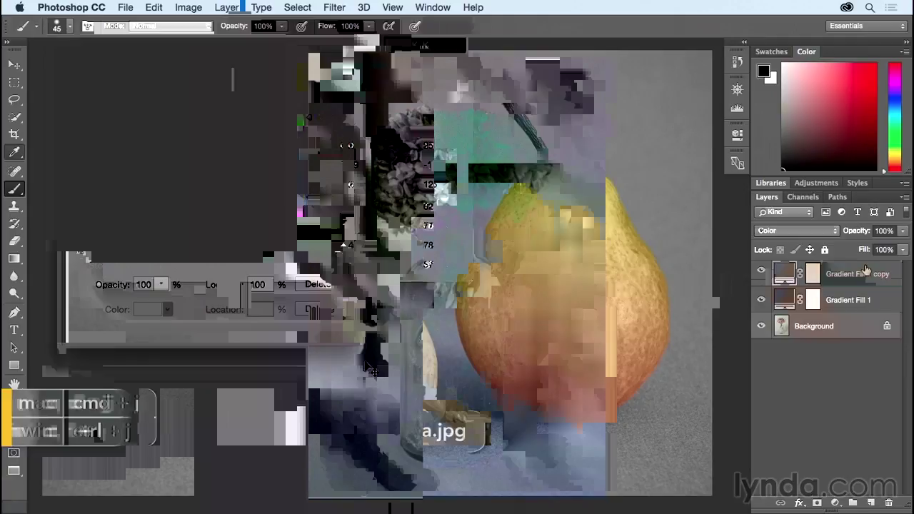
- Edit the Gradient Fill 1 copy layer's gradient and set its start color stop, at location 0%, to a muted purple
double_click(785, 275)
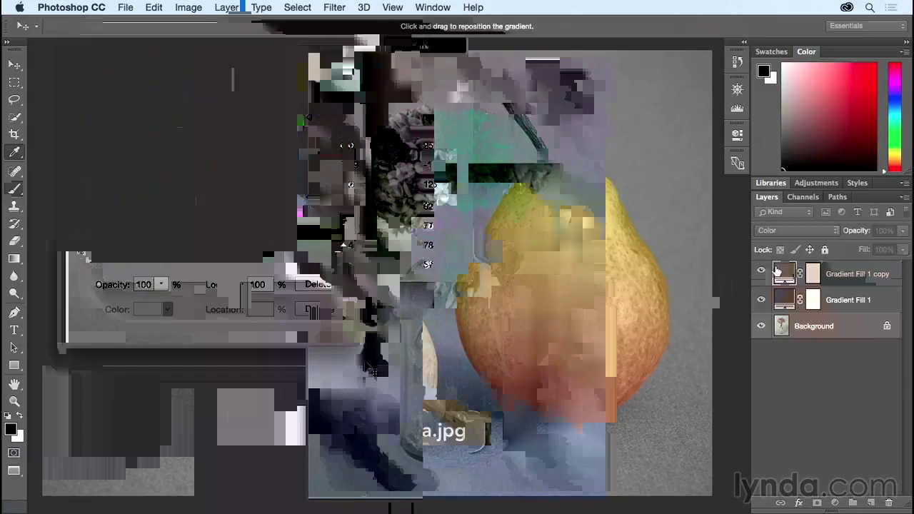
left_click(150, 81)
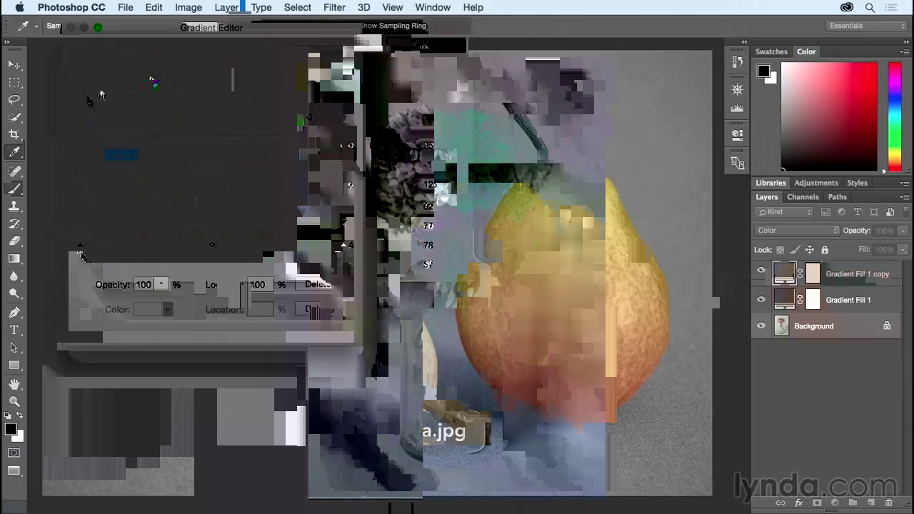
double_click(80, 253)
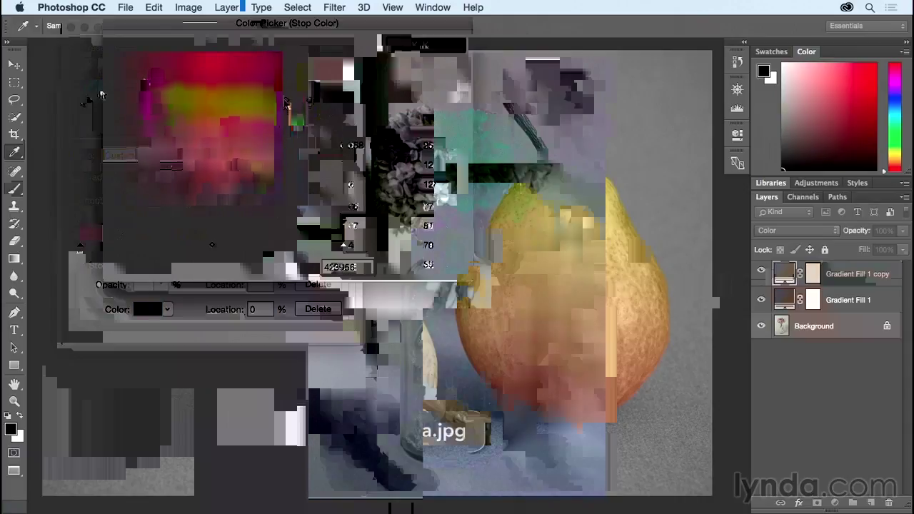
key("Return")
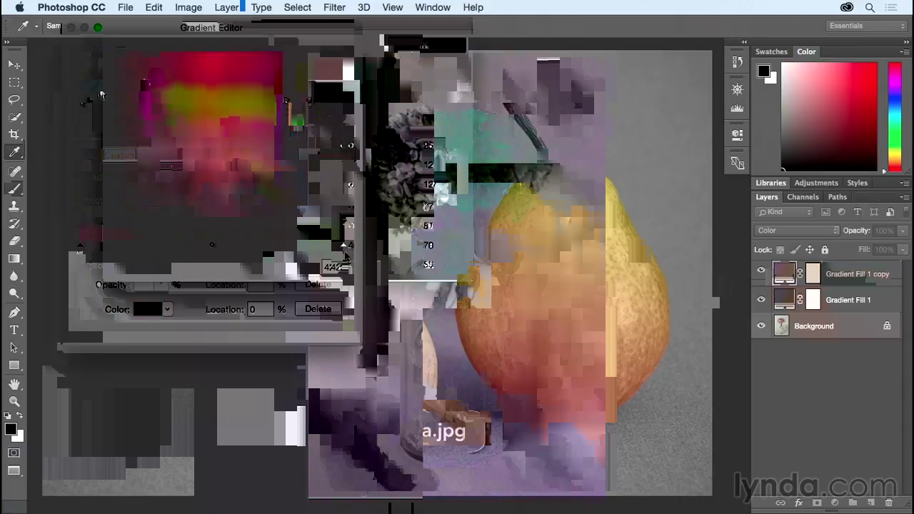
- Set the gradient's end color stop, at location 100%, to a dark reddish brown and accept the edited gradient
left_click(345, 253)
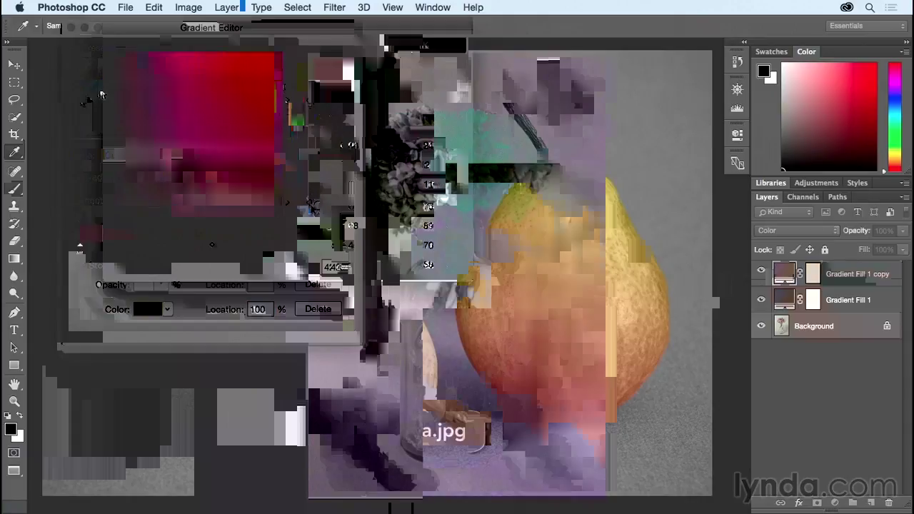
left_click_drag(160, 192, 175, 180)
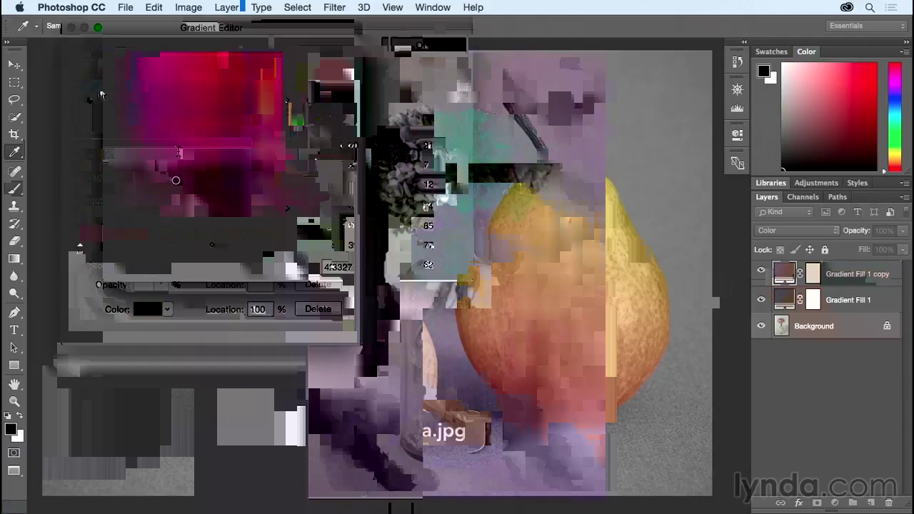
left_click(327, 63)
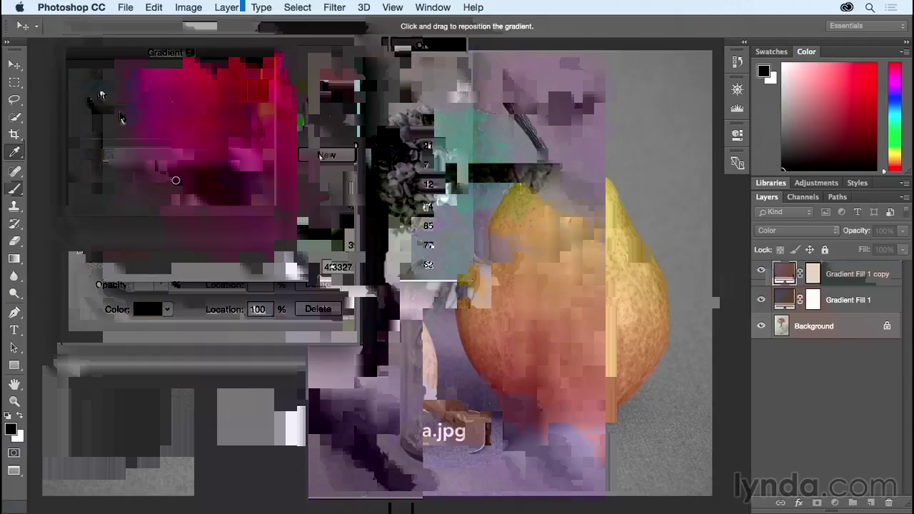
- Rotate the copied gradient fill's angle slightly, keep the Linear style, and apply the fill
left_click_drag(120, 118, 130, 118)
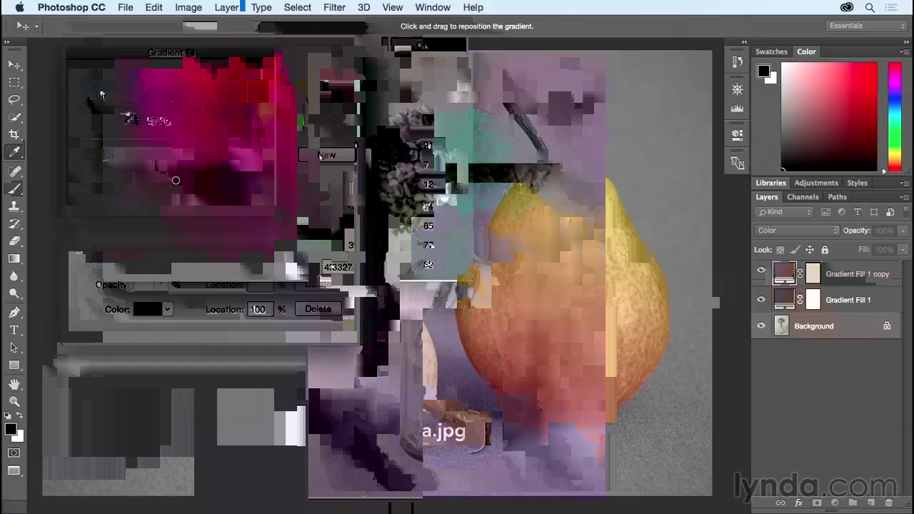
left_click(163, 97)
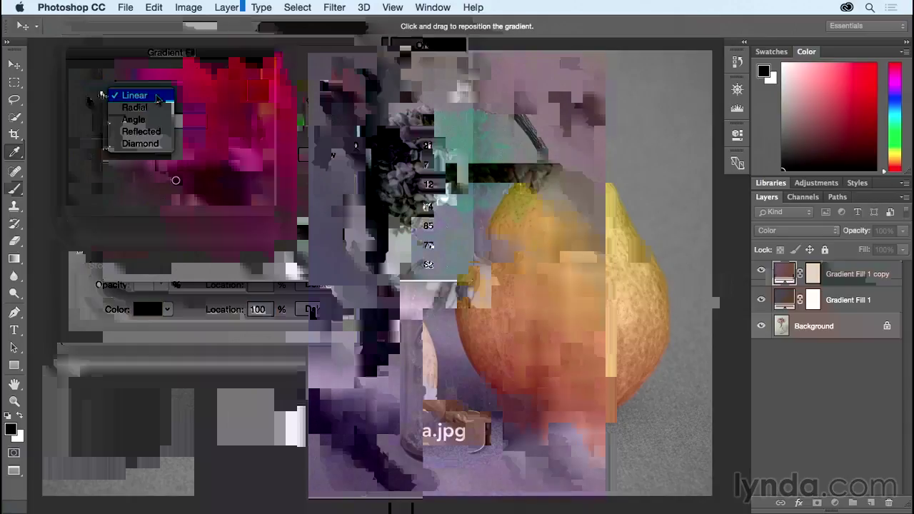
left_click(158, 97)
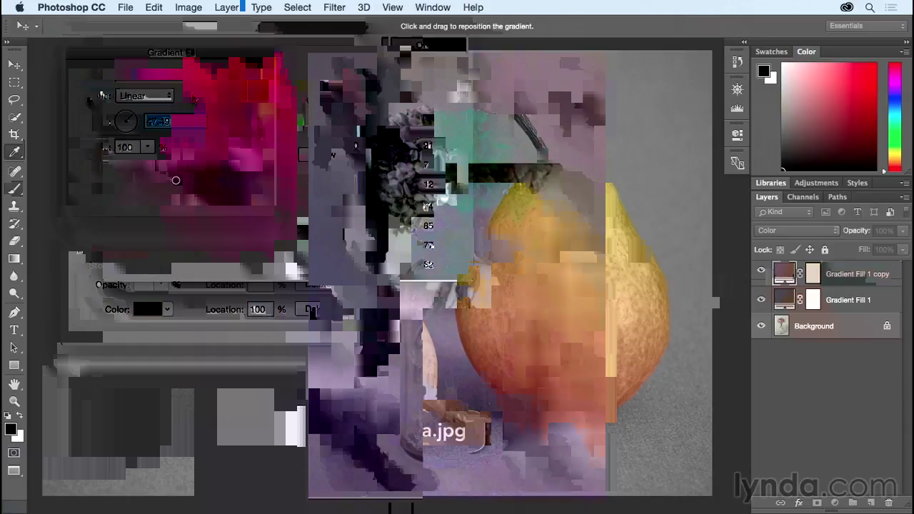
key("Return")
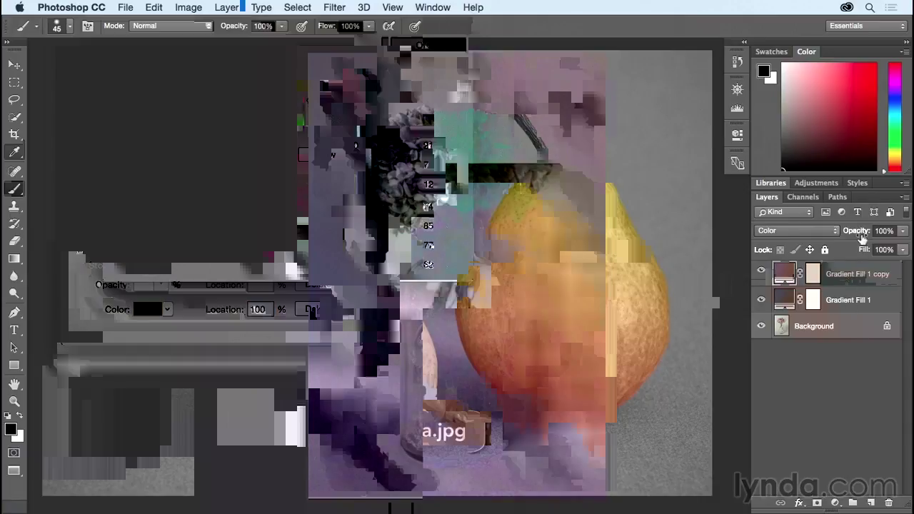
- Lower the Gradient Fill 1 copy layer's opacity to 48%
left_click(903, 232)
left_click_drag(902, 246, 871, 254)
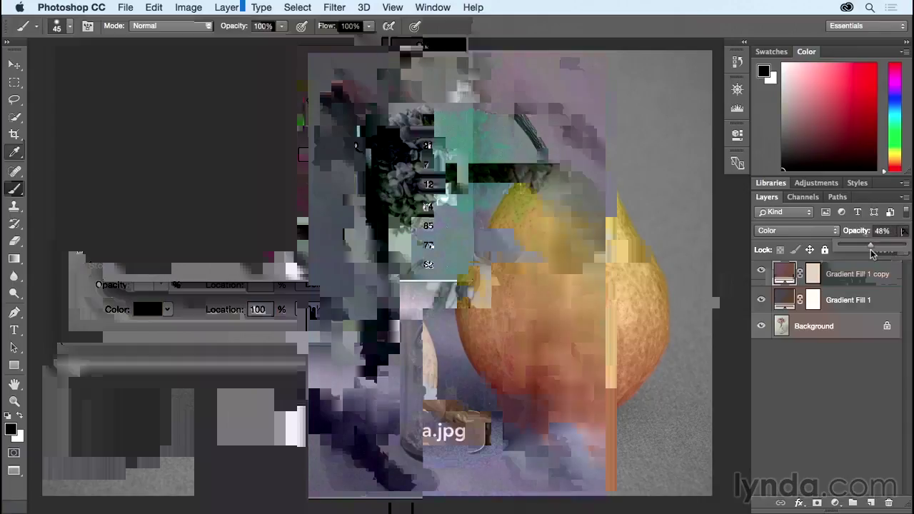
left_click(847, 278)
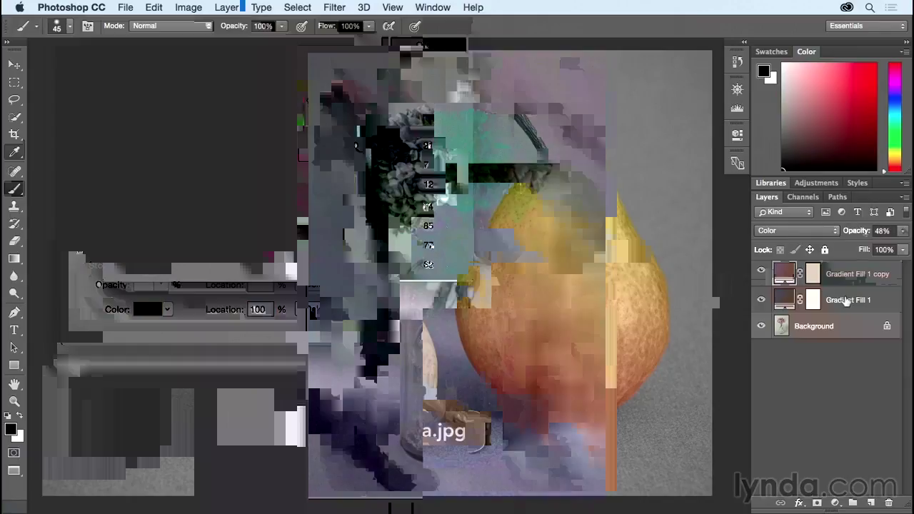
- Lower the Gradient Fill 1 layer's opacity to 47%
left_click(843, 302)
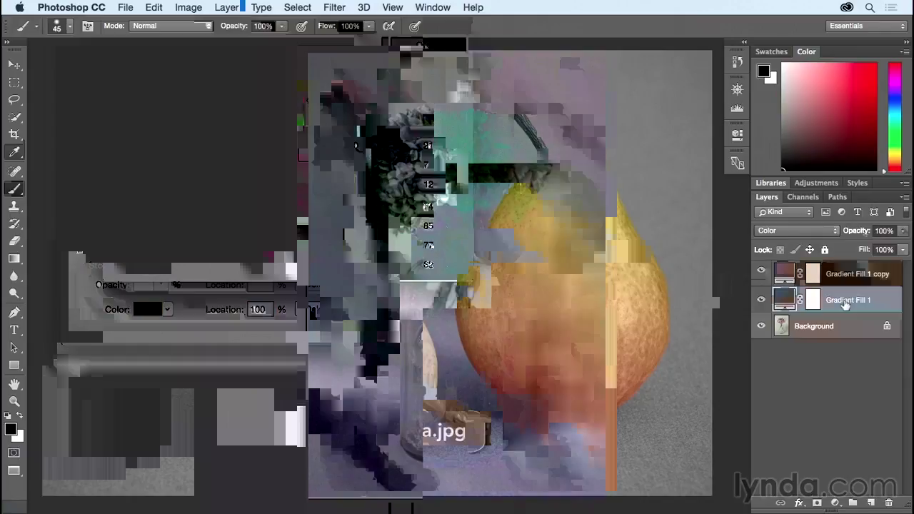
left_click(903, 232)
left_click_drag(903, 245, 869, 249)
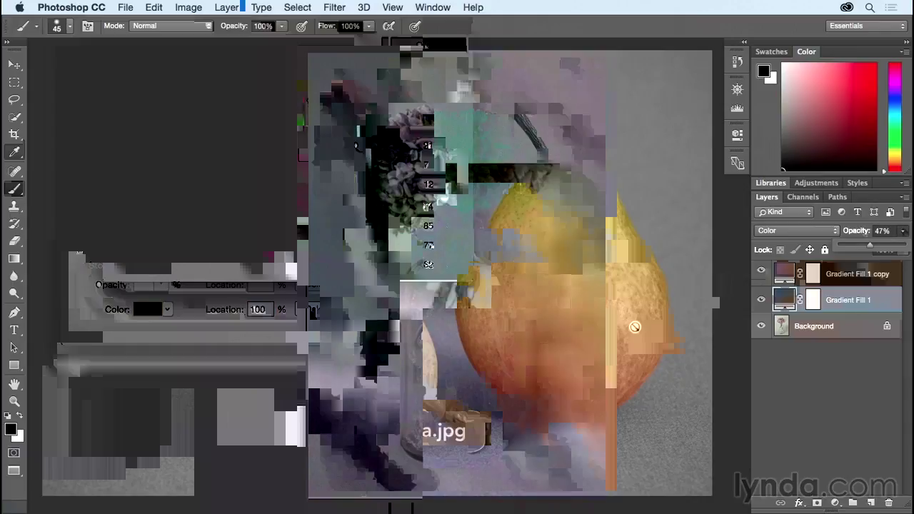
- Paint black over the hydrangea blooms on both gradient layers' masks with a size 374 brush, reducing the brush opacity to 50%
left_click(813, 276)
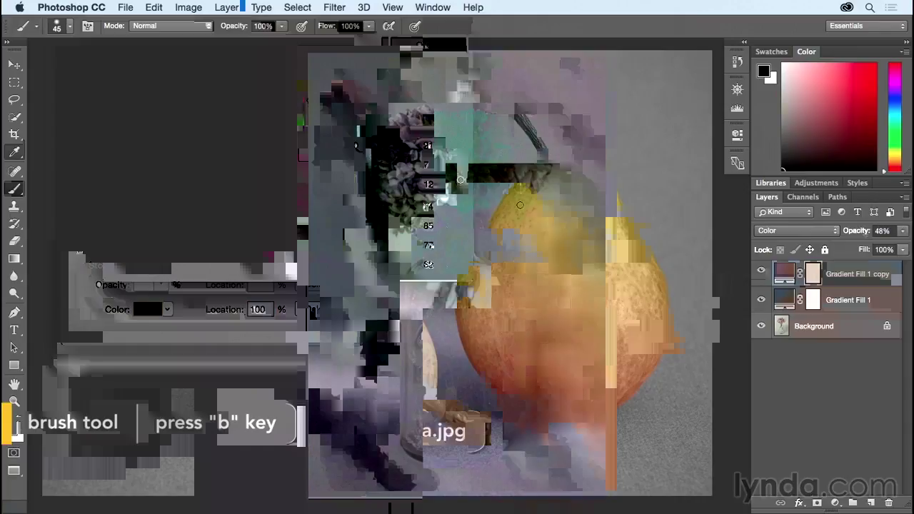
left_click_drag(457, 180, 483, 178)
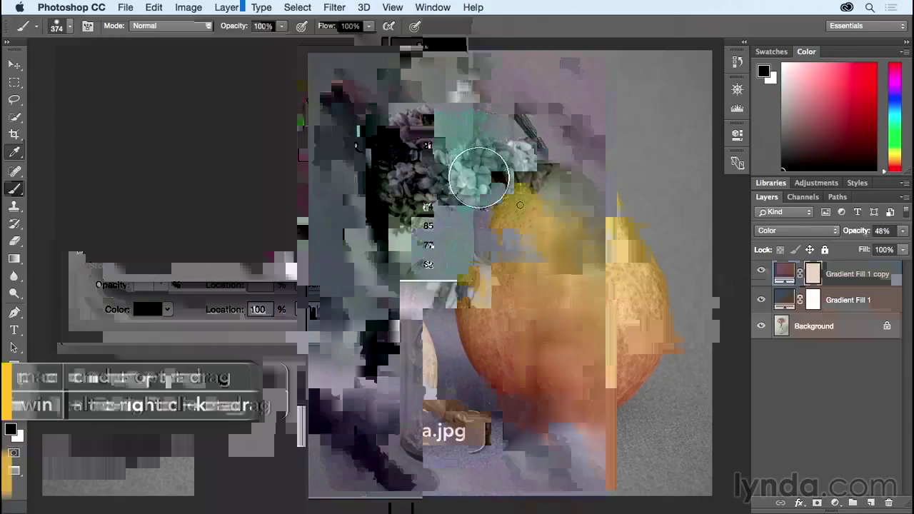
key("5")
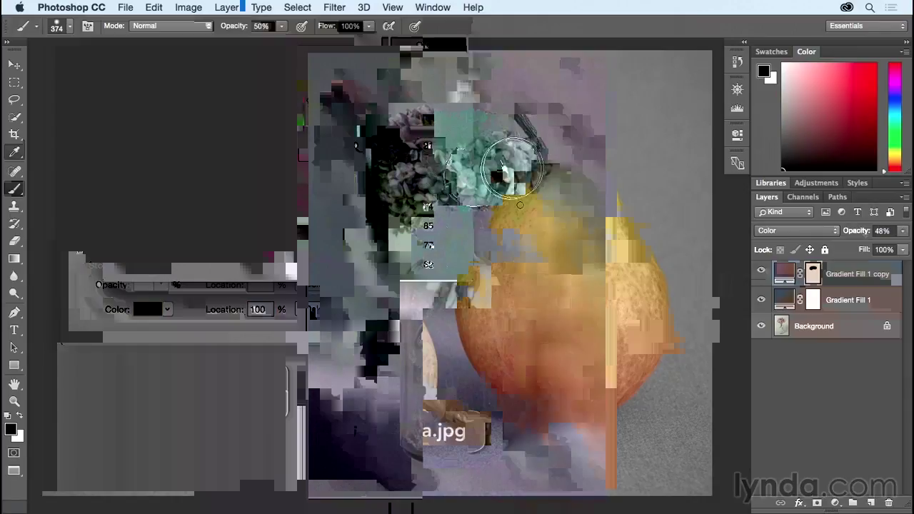
left_click(814, 303)
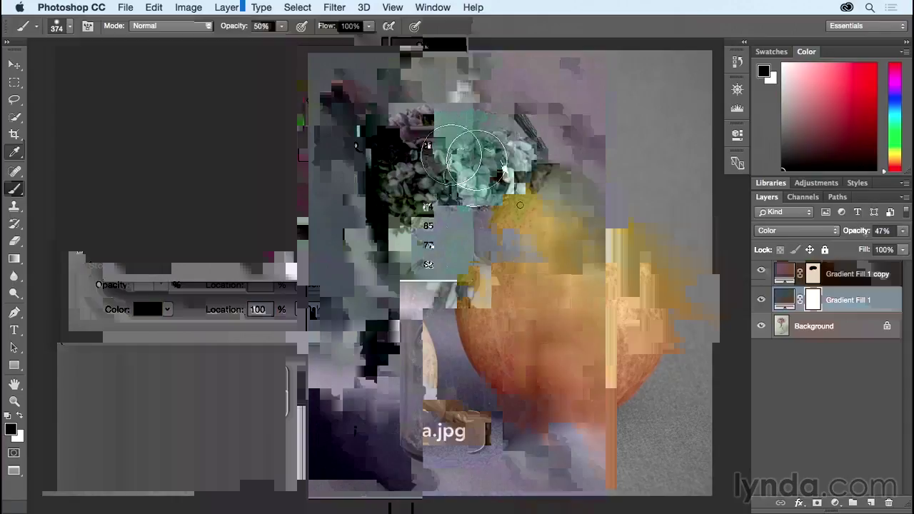
mouse_move(418, 184)
left_mouse_down()
mouse_move(431, 141)
mouse_move(439, 148)
mouse_move(421, 147)
mouse_move(511, 150)
mouse_move(520, 167)
mouse_move(516, 156)
mouse_move(490, 175)
mouse_move(424, 185)
mouse_move(409, 174)
mouse_move(427, 193)
left_mouse_up()
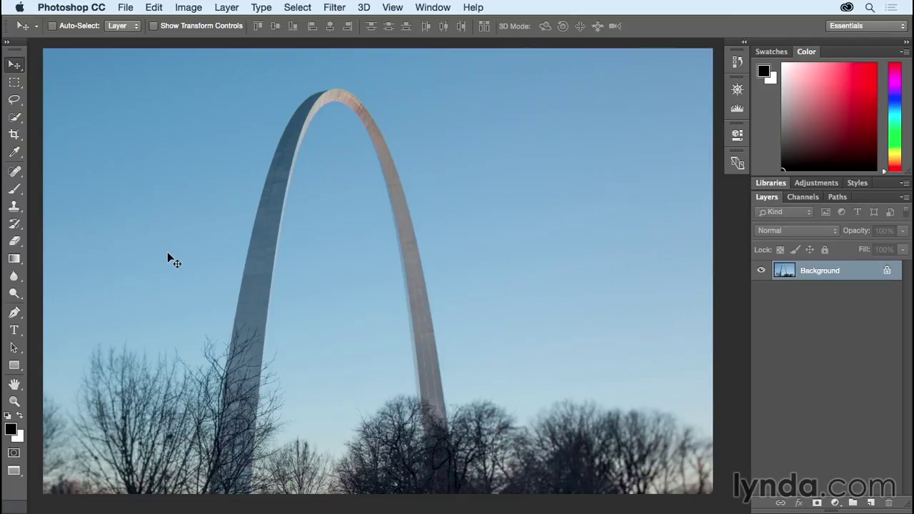
- Examine which adjustment types are offered as new adjustment layers and as direct image adjustments for the arch photo
left_click(226, 7)
mouse_move(270, 176)
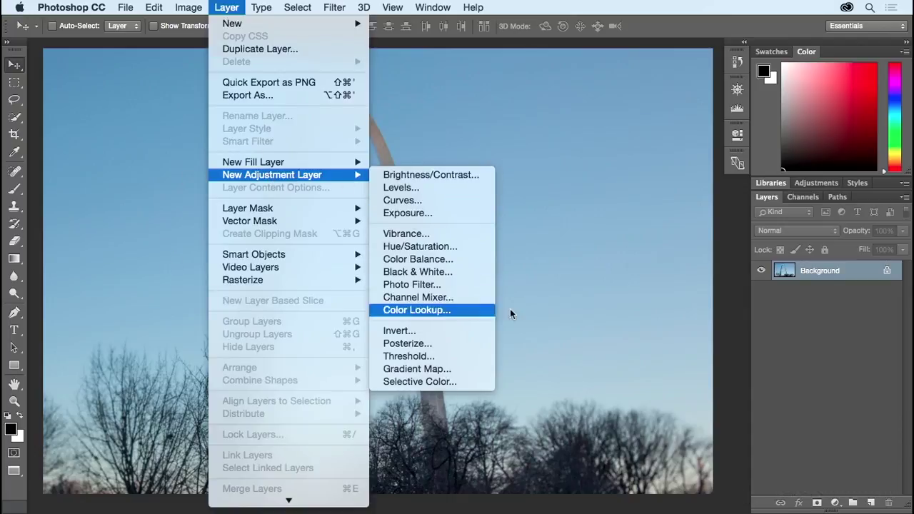
left_click(541, 312)
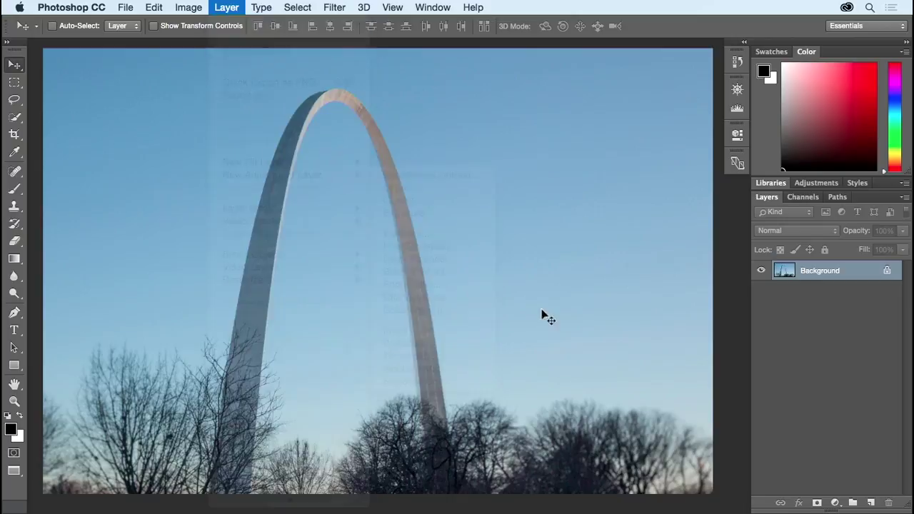
left_click(835, 504)
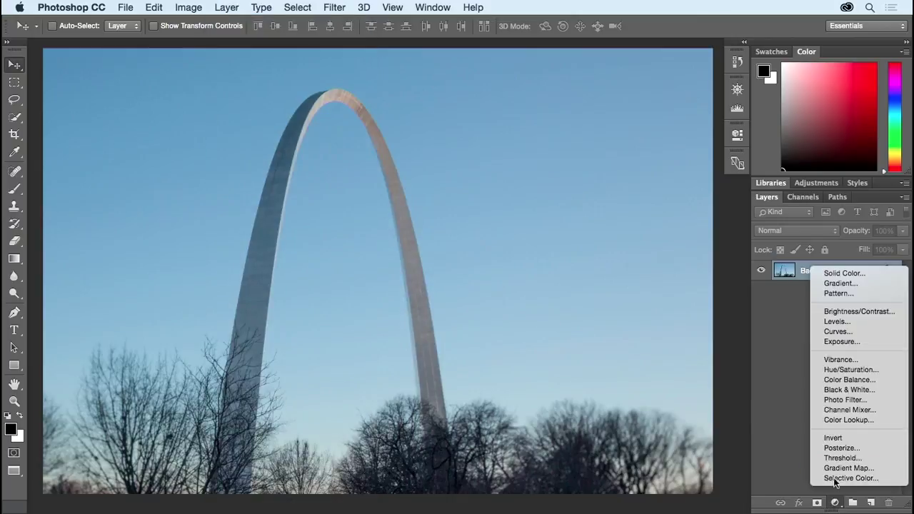
left_click(807, 315)
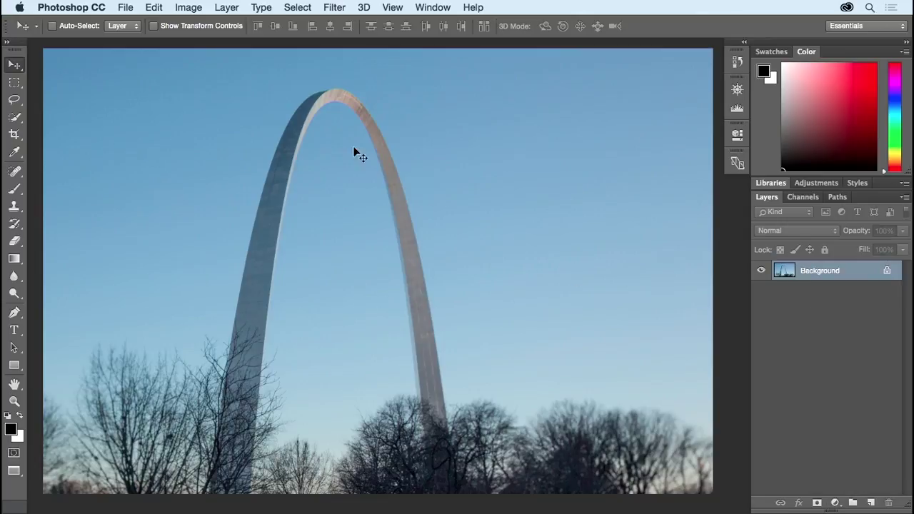
left_click(190, 8)
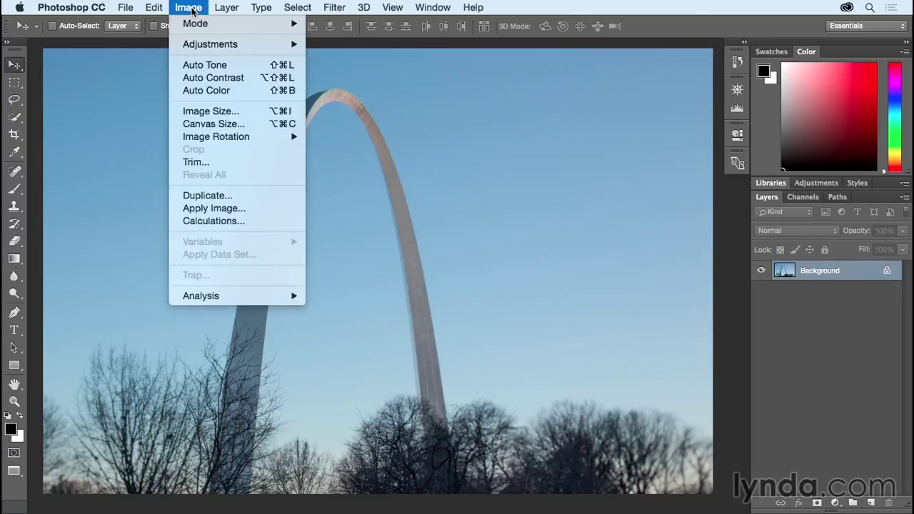
mouse_move(205, 44)
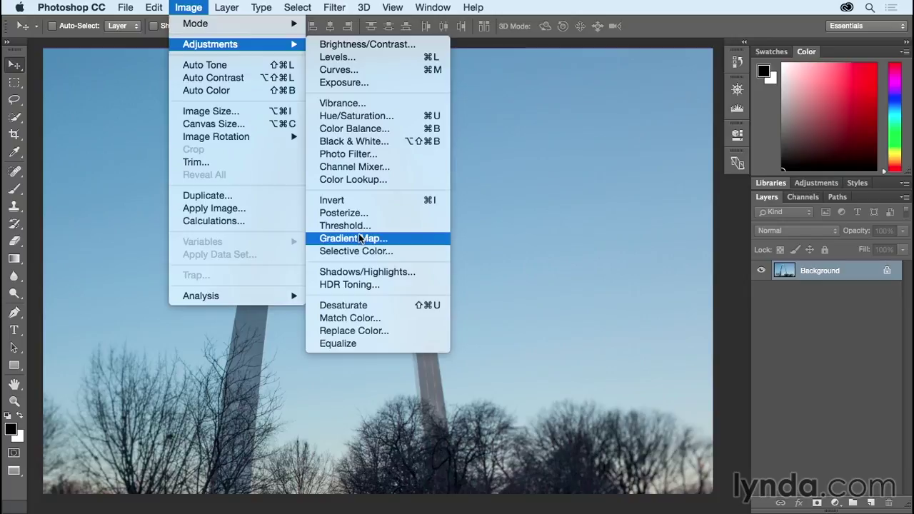
left_click(472, 229)
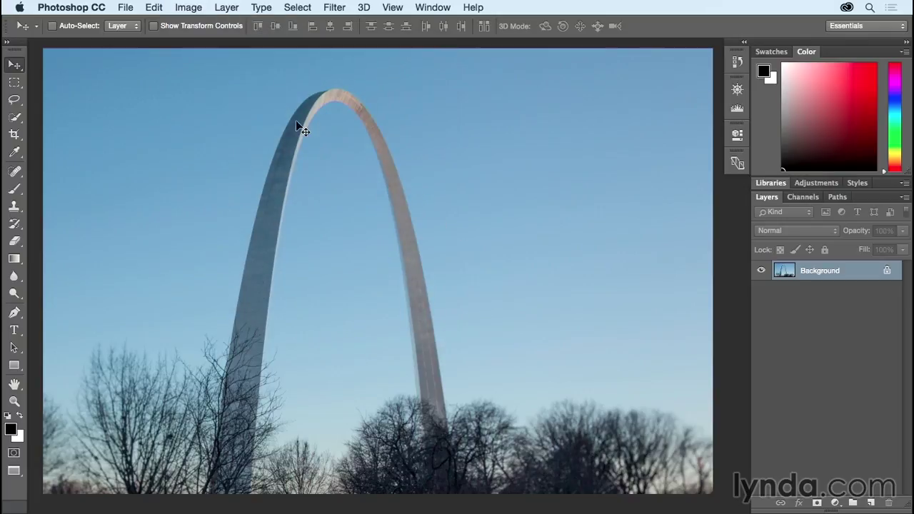
- Add a Hue/Saturation adjustment layer named Hue/Saturation 1 above the arch photo's background
left_click(230, 9)
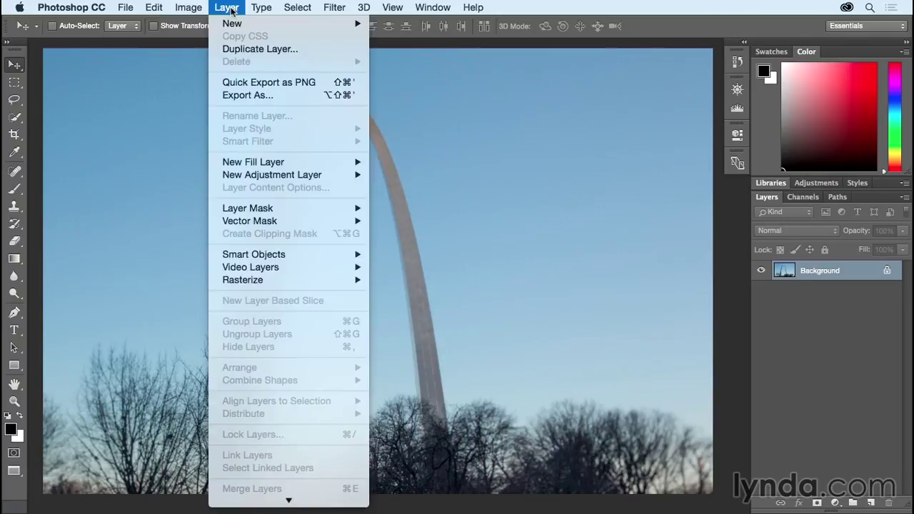
mouse_move(285, 175)
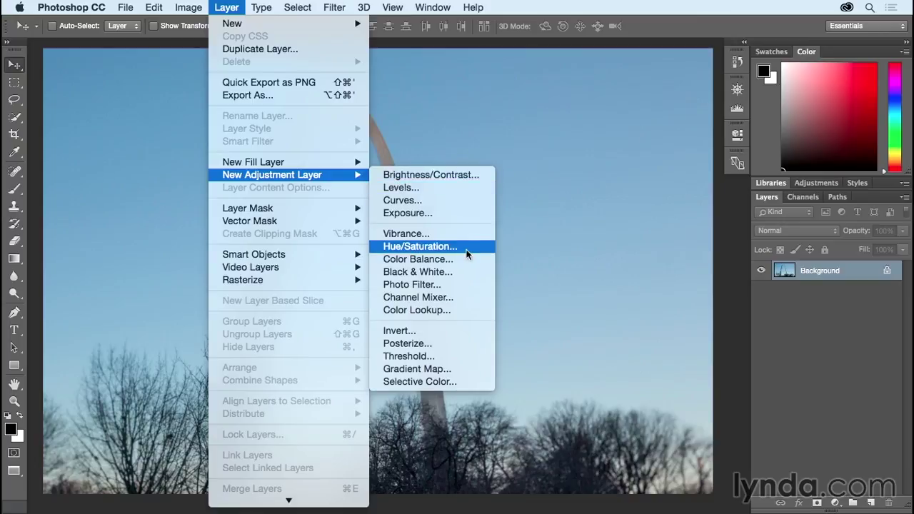
left_click(419, 246)
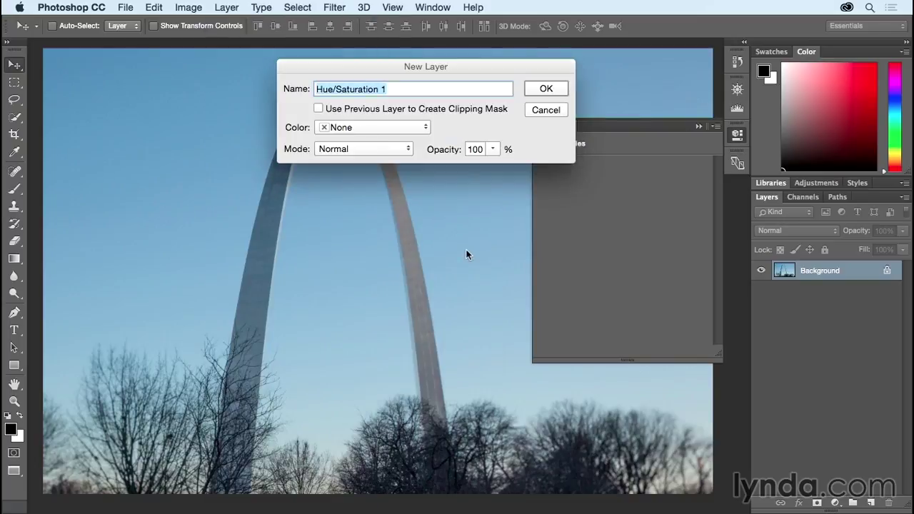
left_click(549, 91)
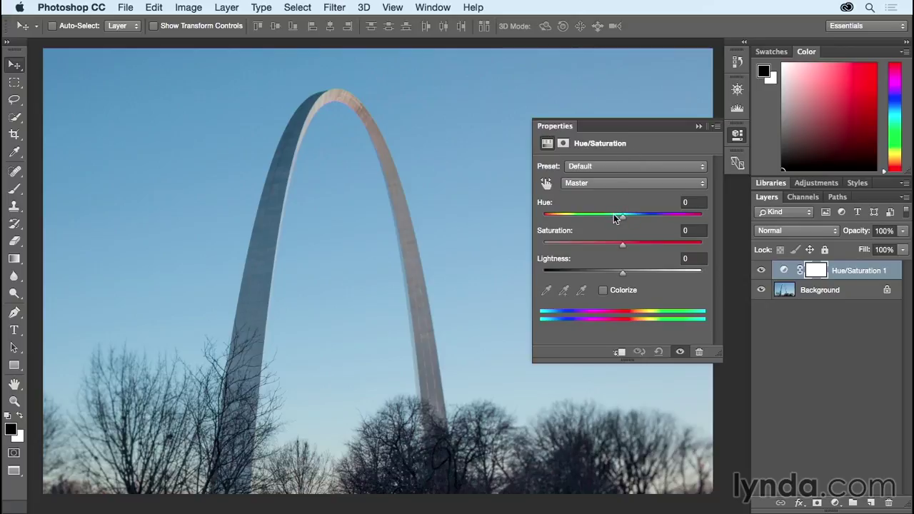
- Try a hue shift of -180 on the Hue/Saturation adjustment and reset it to its defaults
left_click_drag(624, 219, 534, 224)
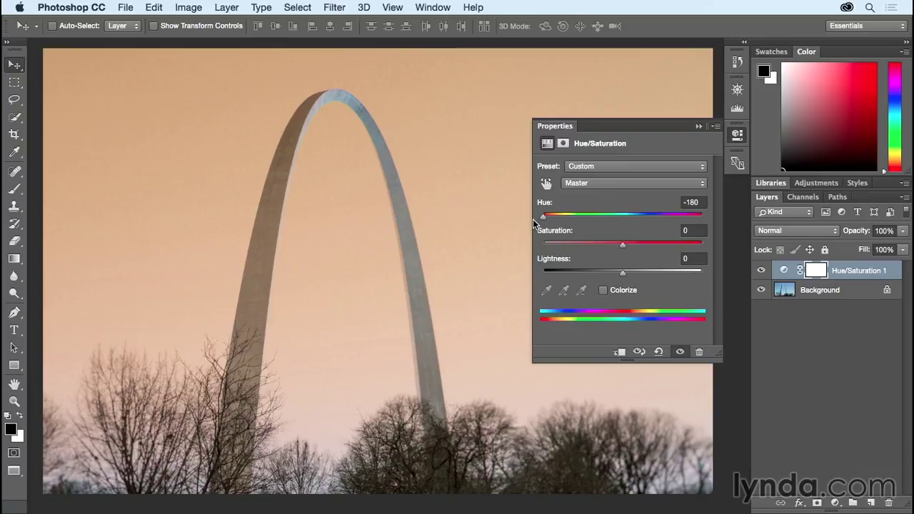
left_click(639, 353)
left_click(658, 351)
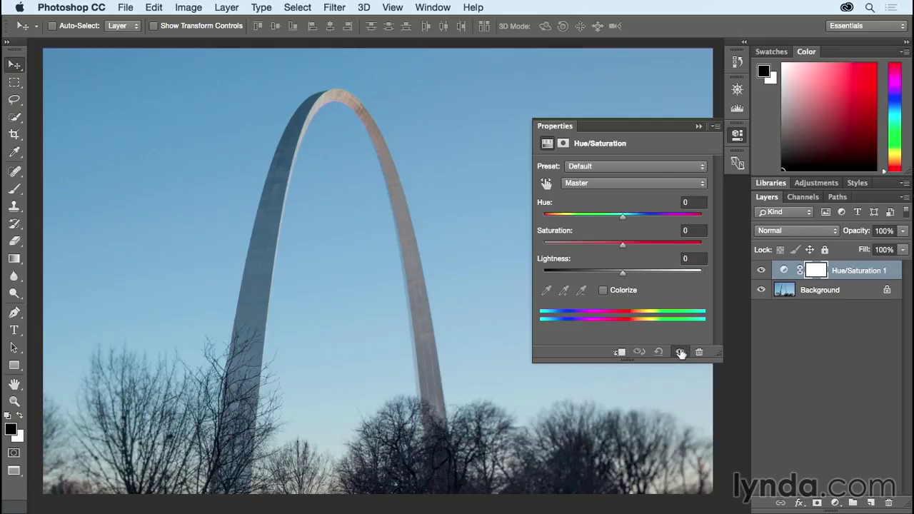
- Toggle the Hue/Saturation adjustment layer's visibility off and back on
left_click(681, 353)
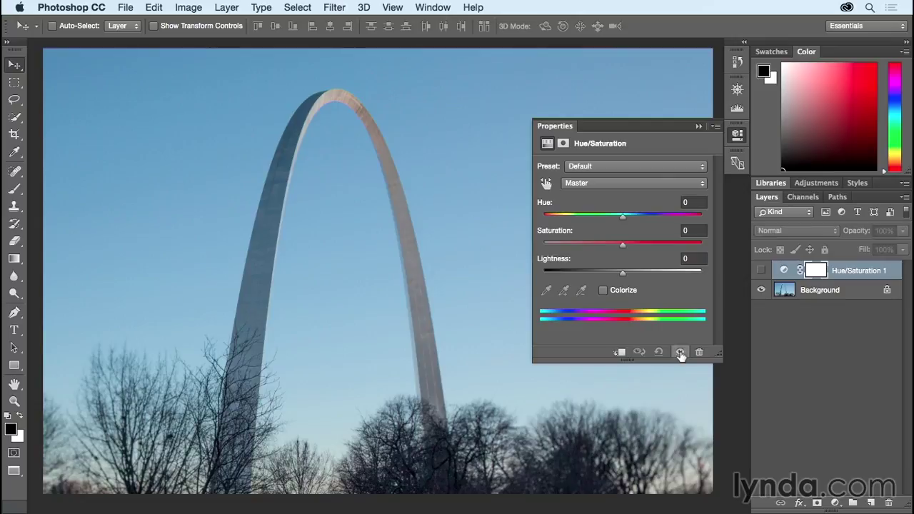
left_click(680, 352)
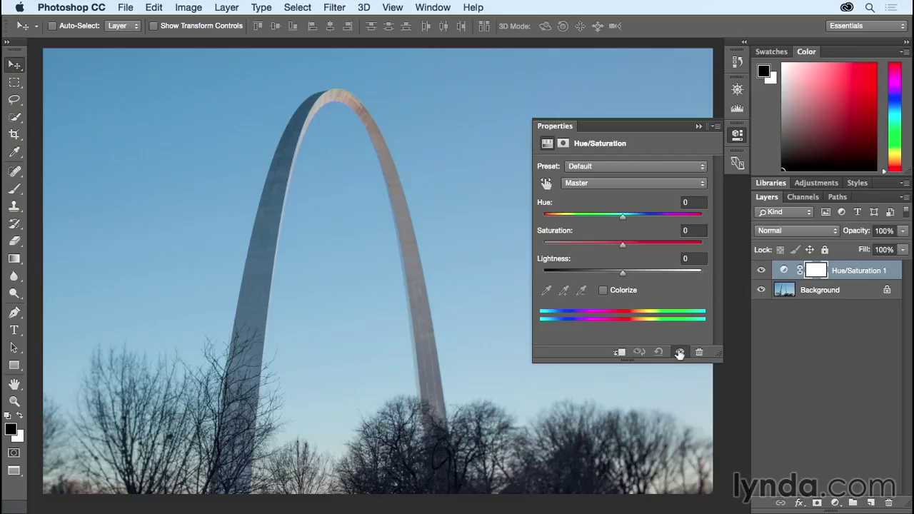
- Try the Cyanotype preset on the arch photo's Hue/Saturation adjustment, and replace it with the Sepia preset
left_click(640, 165)
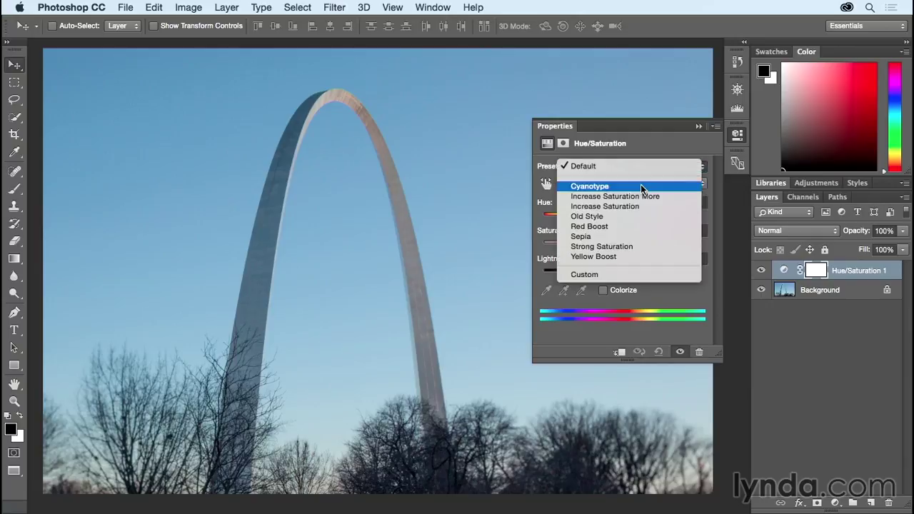
left_click(640, 186)
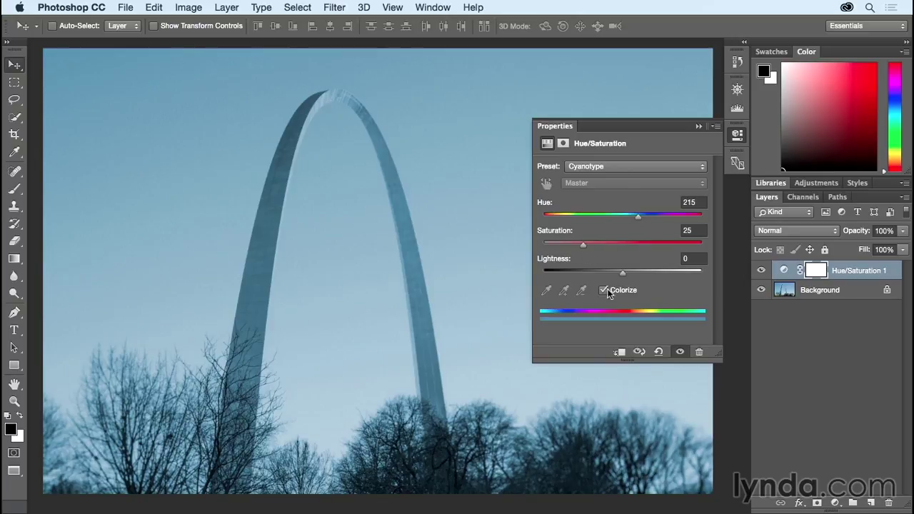
left_click(616, 167)
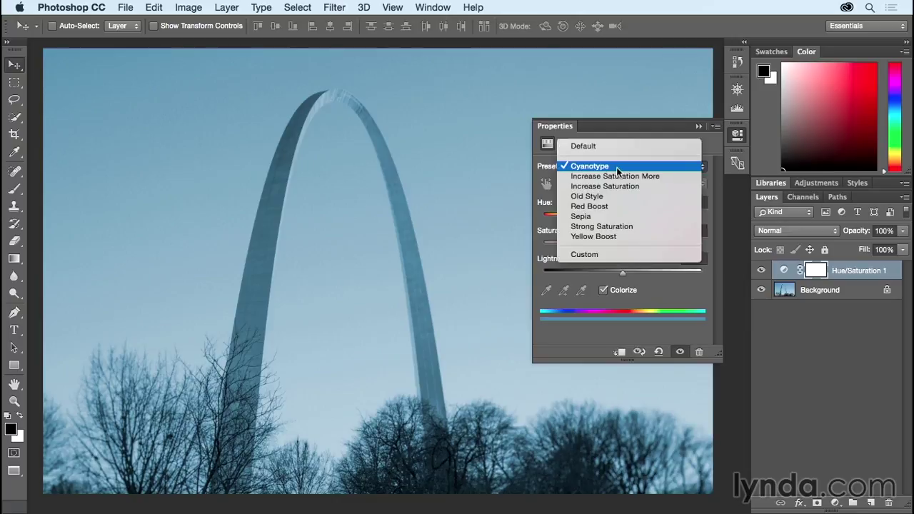
left_click(617, 215)
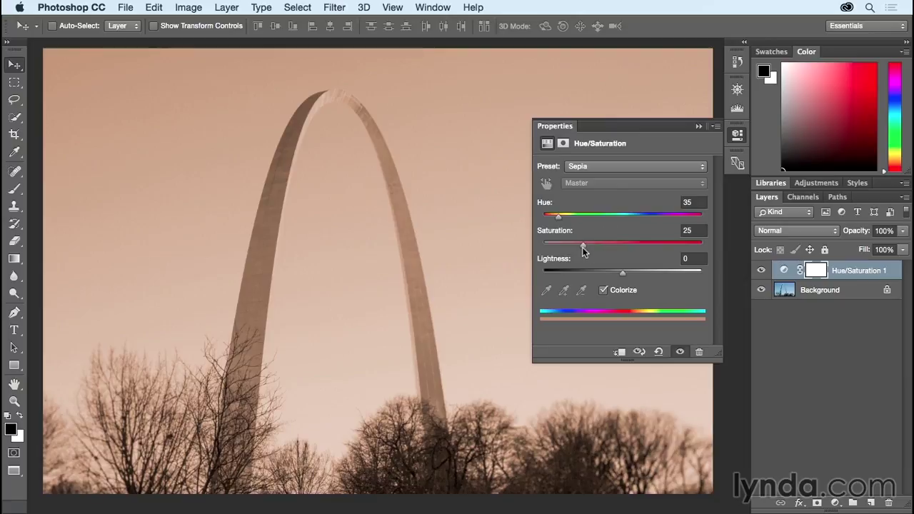
- Set the sepia adjustment to hue 29 and saturation 14, and save it as a Hue/Saturation preset named jk sepia
left_click_drag(583, 244, 554, 220)
left_click(714, 128)
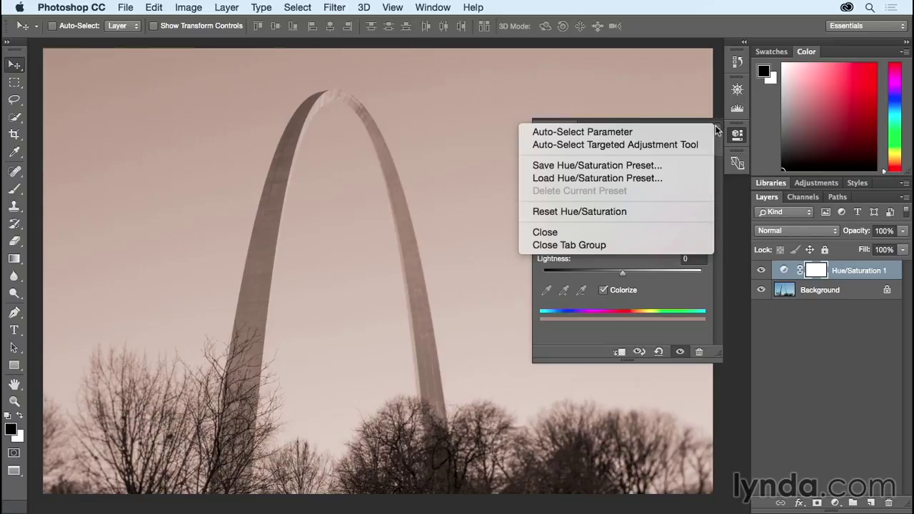
left_click(697, 166)
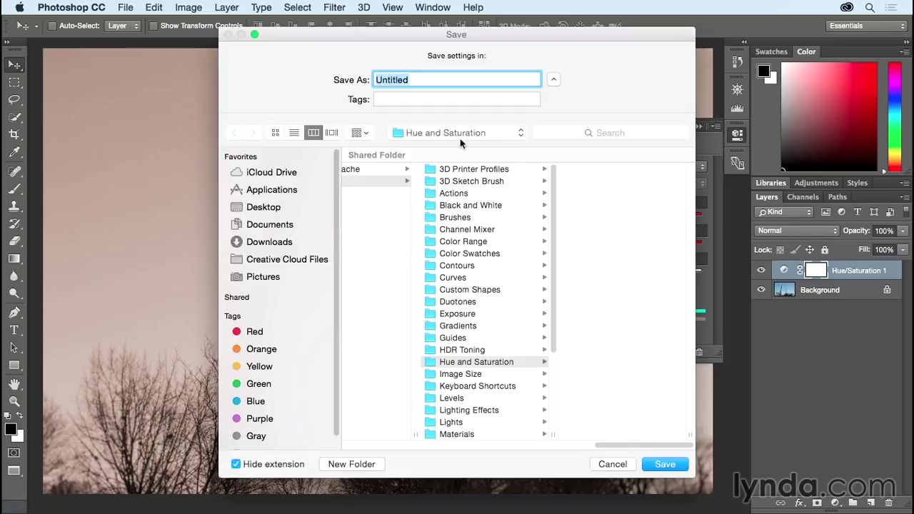
type("jk sepia")
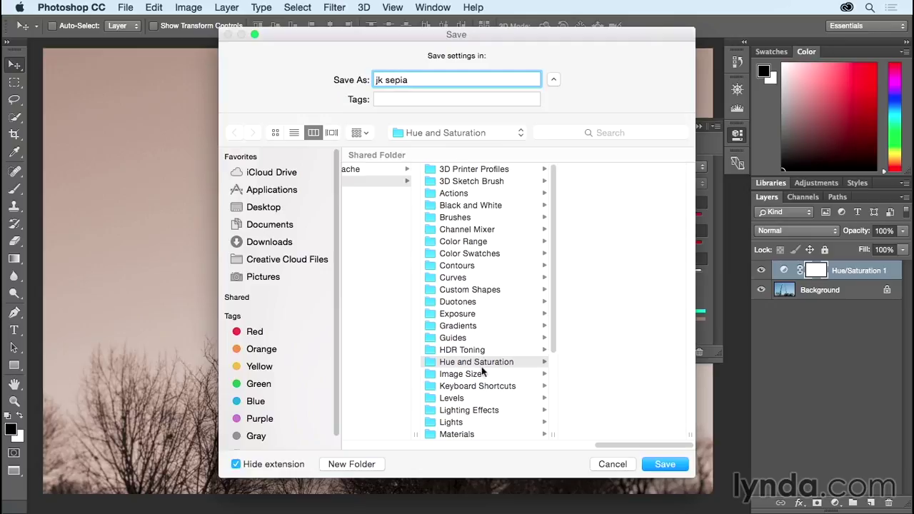
left_click(662, 464)
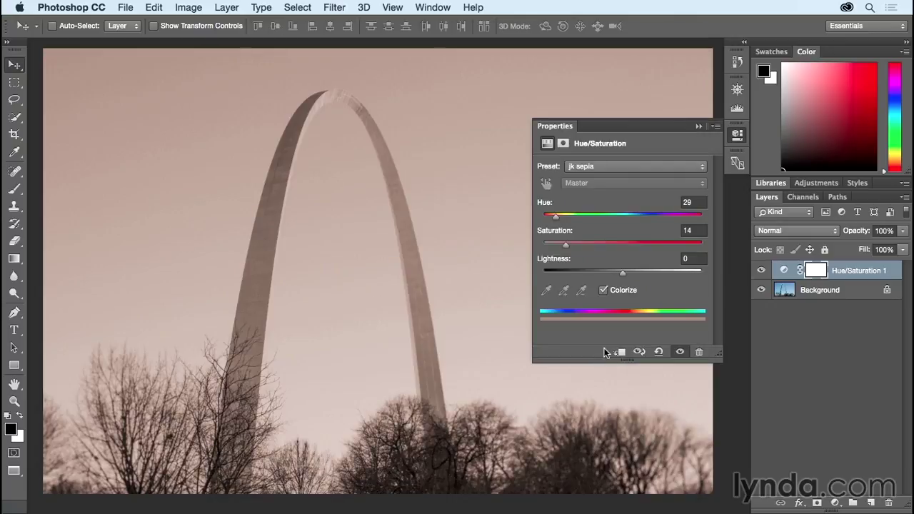
left_click(699, 125)
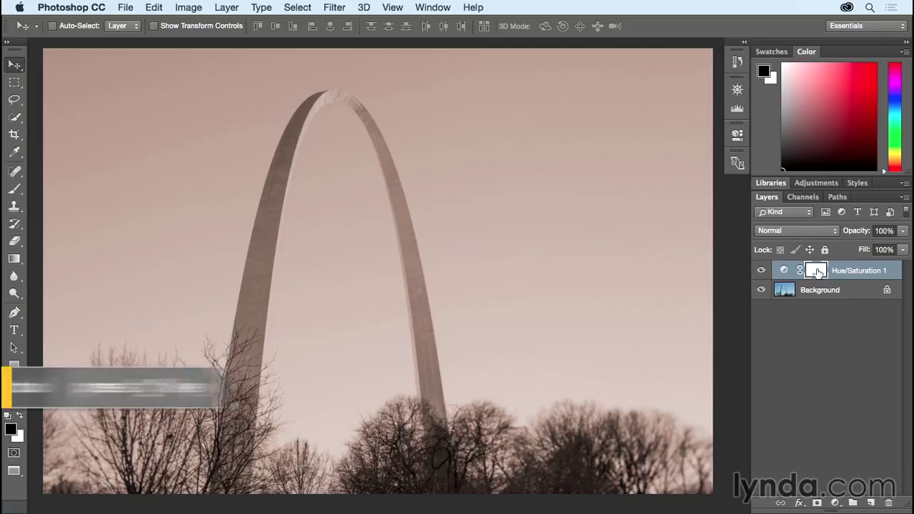
- Draw a white-to-black linear gradient on the Hue/Saturation 1 layer mask, diagonally from the photo's upper-left area to its lower-right area
key("g")
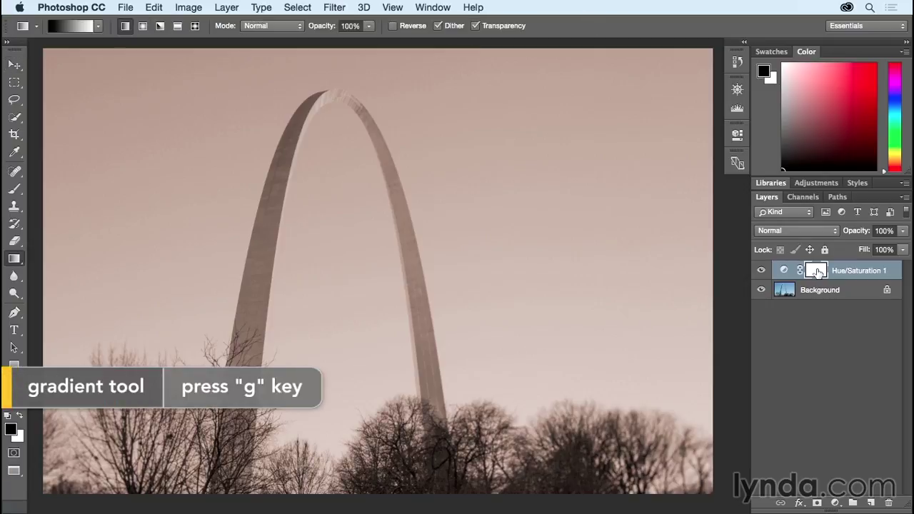
key("d")
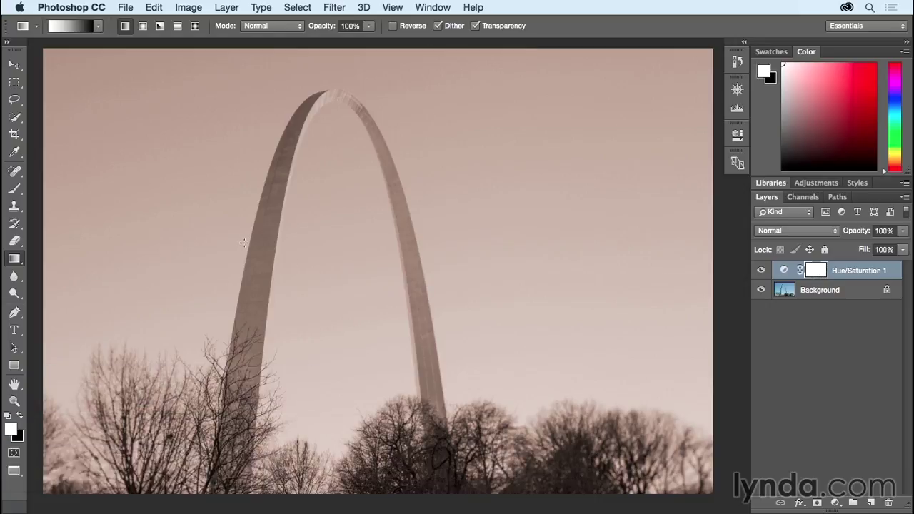
left_click_drag(179, 188, 587, 372)
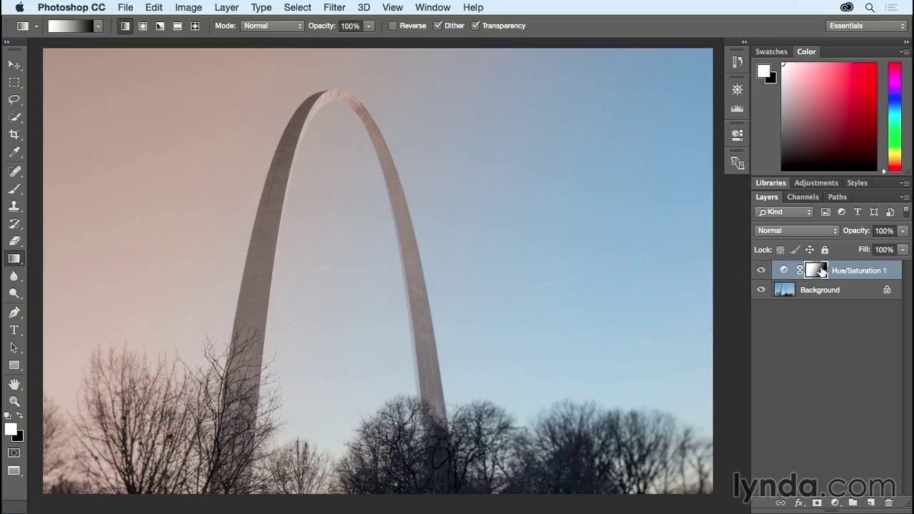
left_click(903, 230)
mouse_move(903, 245)
left_mouse_down()
mouse_move(838, 245)
mouse_move(904, 245)
left_mouse_up()
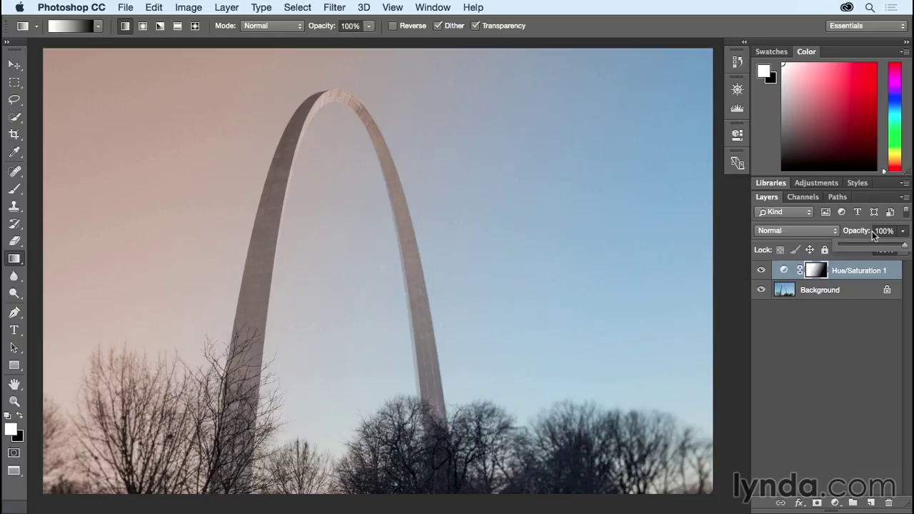
left_click(860, 273)
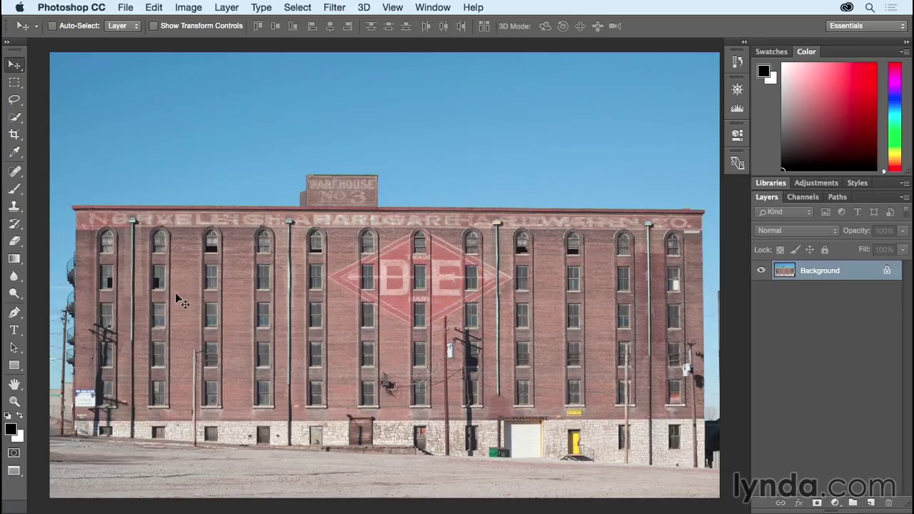
- Add a Levels adjustment layer named overall above the warehouse photo's background
left_click(235, 10)
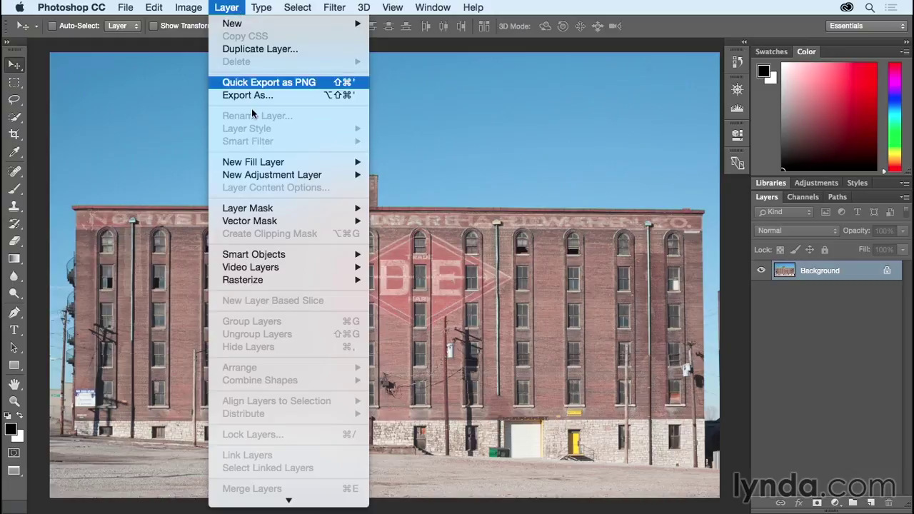
mouse_move(287, 175)
left_click(437, 188)
type("overall")
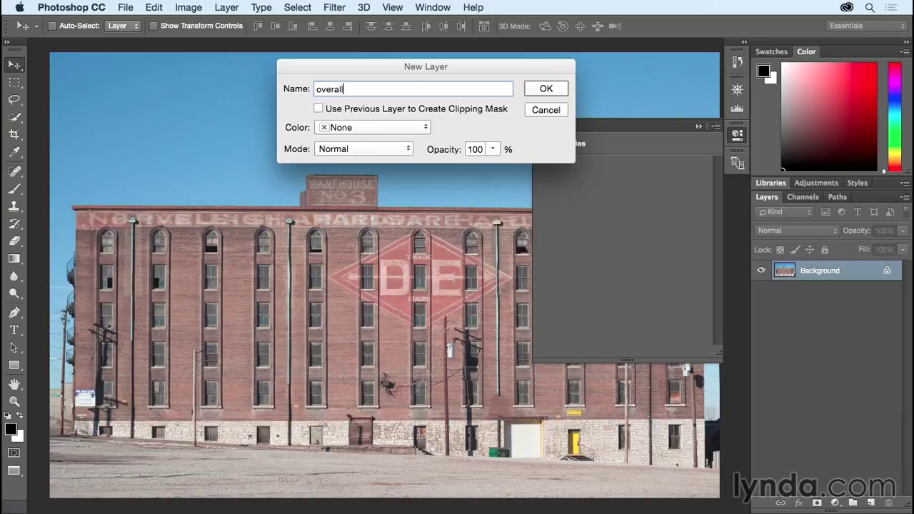
key("Return")
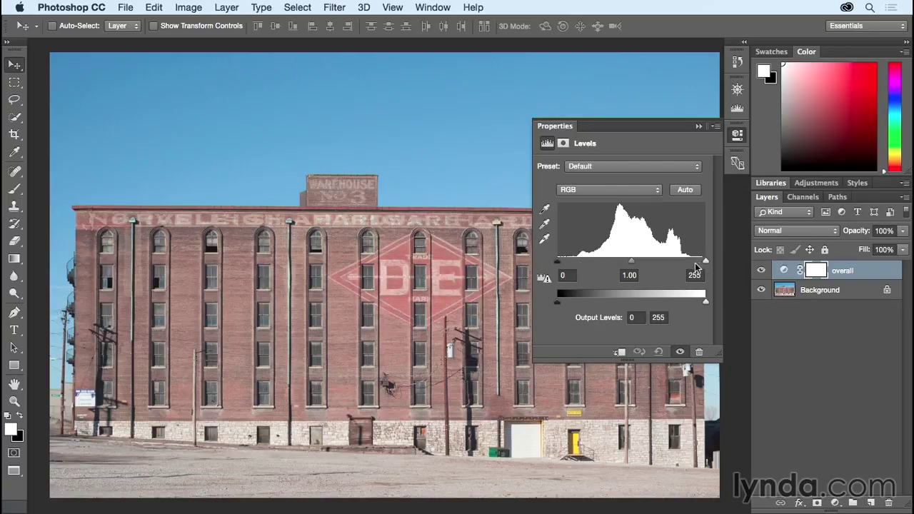
- Set the black input level of the overall Levels adjustment to 22 while checking the shadow clipping preview
left_click_drag(559, 264, 585, 266)
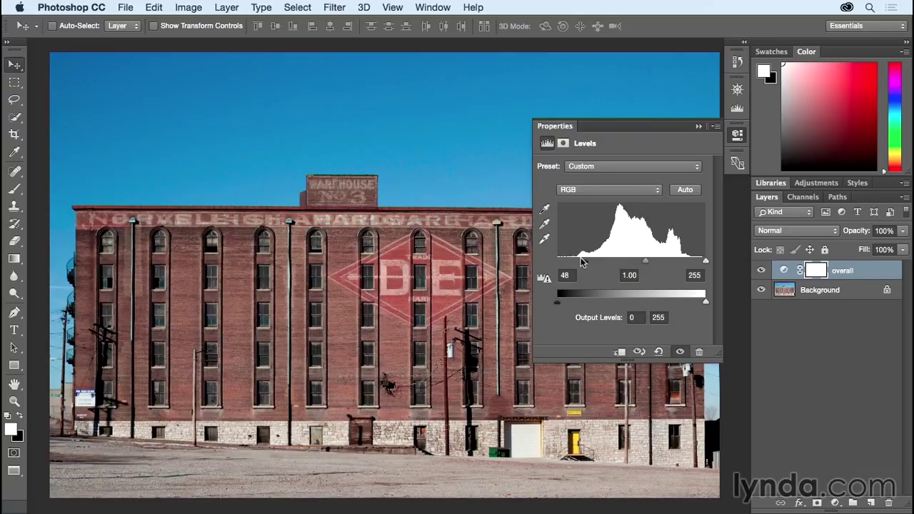
left_click_drag(584, 266, 577, 263)
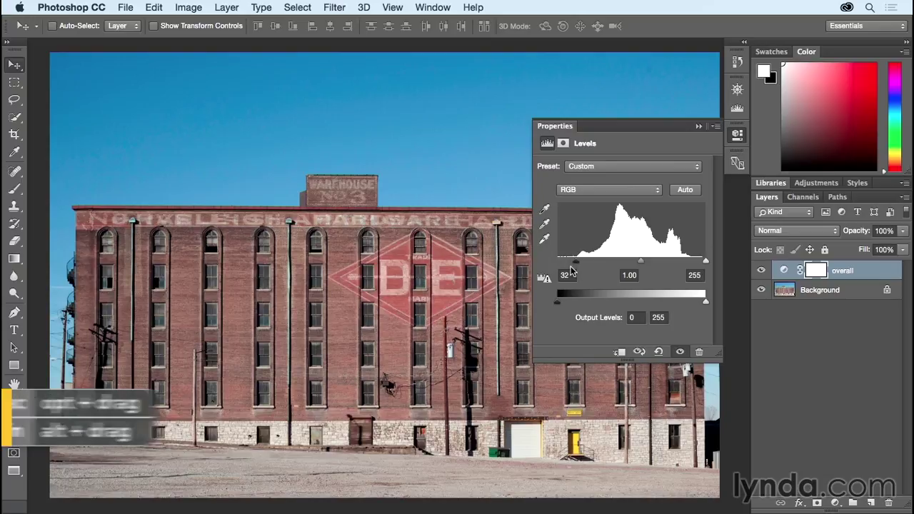
left_click_drag(576, 266, 575, 267, "alt")
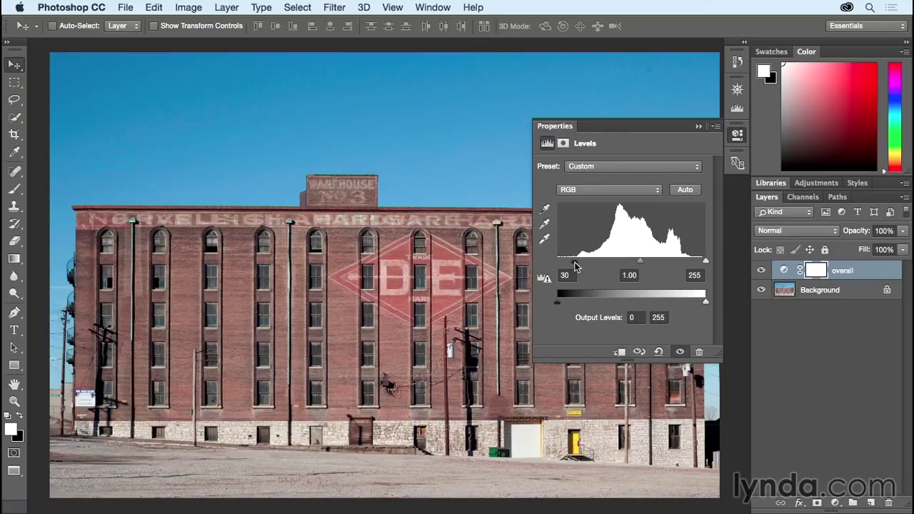
left_click_drag(575, 266, 570, 266)
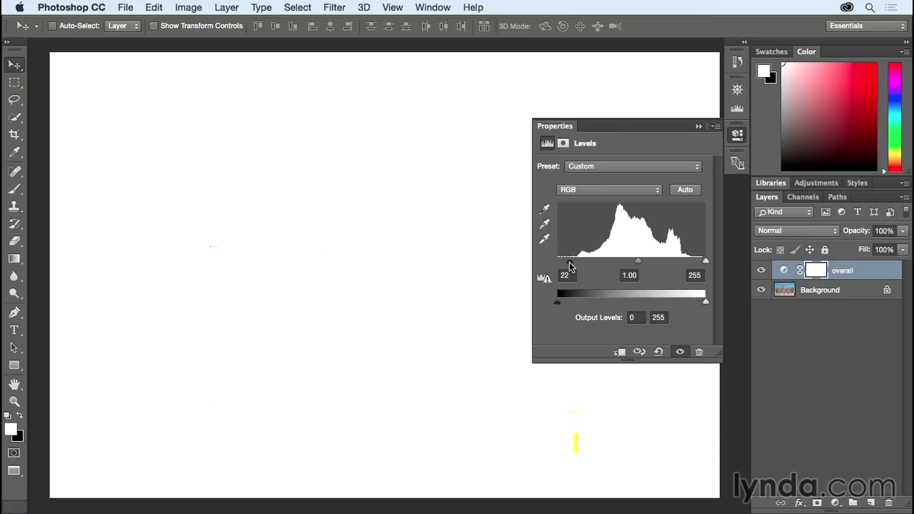
left_click_drag(569, 266, 569, 266)
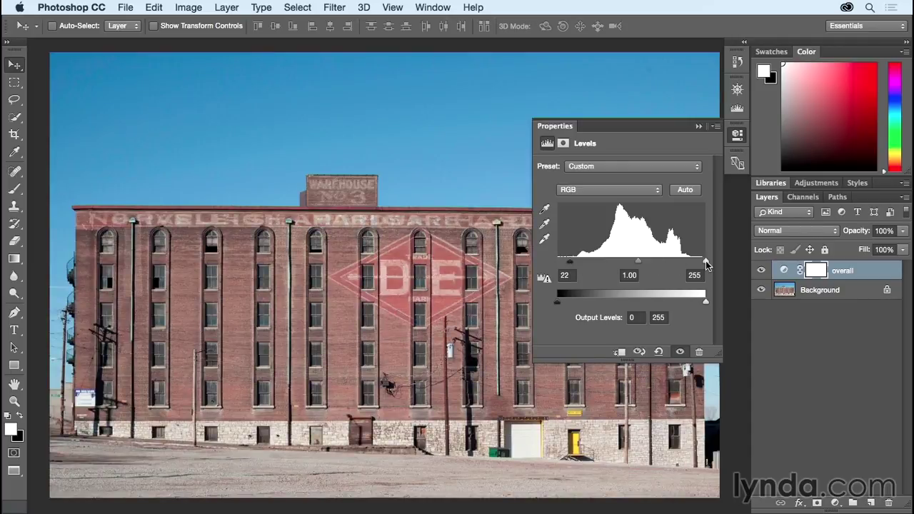
- Set the overall Levels adjustment's white input to 248 and midtone input to 0.77, and compare with the previous state
left_click_drag(706, 262, 701, 262)
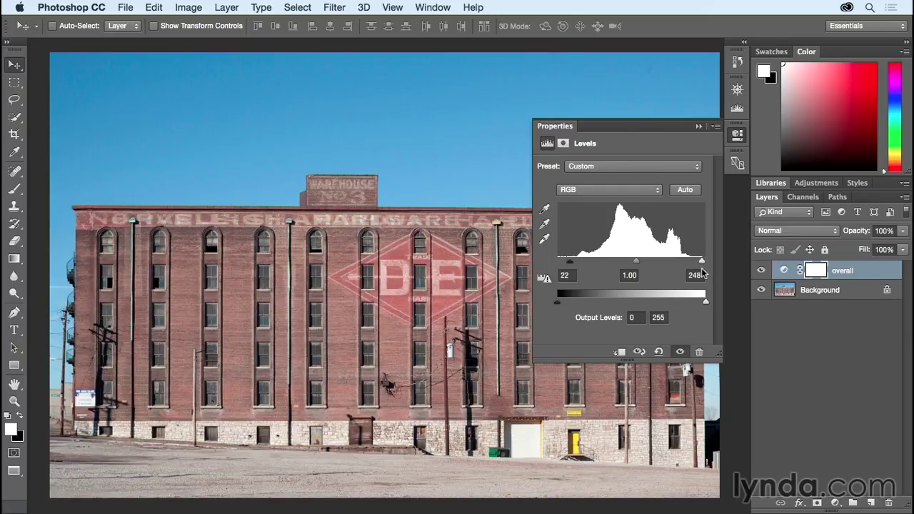
mouse_move(636, 266)
left_mouse_down()
mouse_move(621, 263)
mouse_move(647, 265)
left_mouse_up()
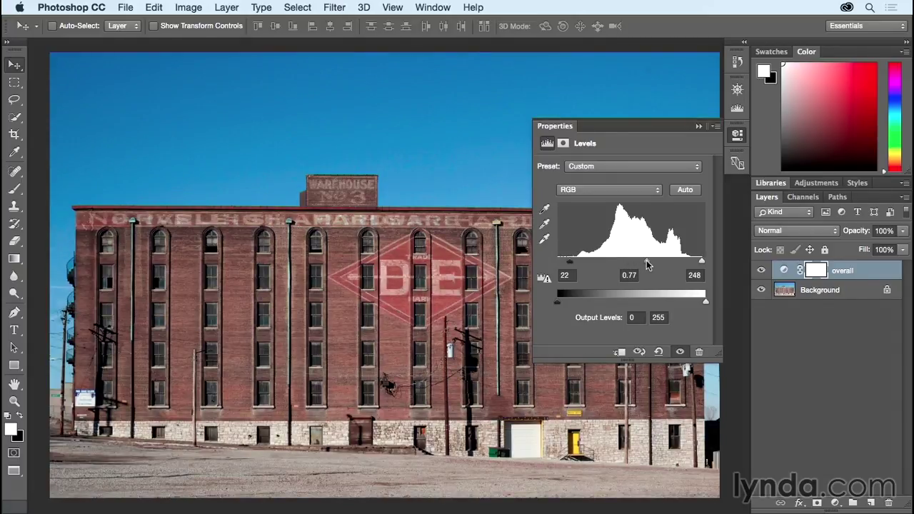
left_click(639, 353)
- Select the red diamond sign on the warehouse wall with the Polygonal Lasso, following its four corners
left_click_drag(15, 106, 64, 113)
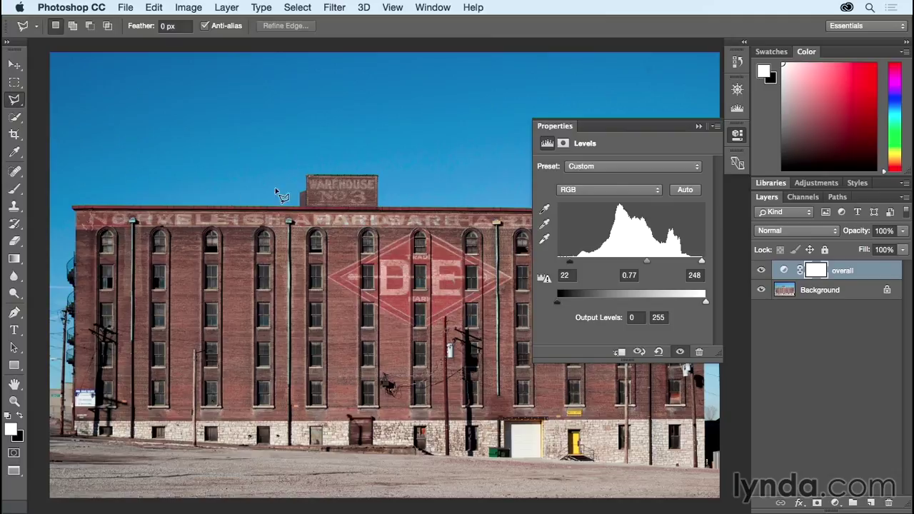
left_click(420, 231)
left_click(517, 283)
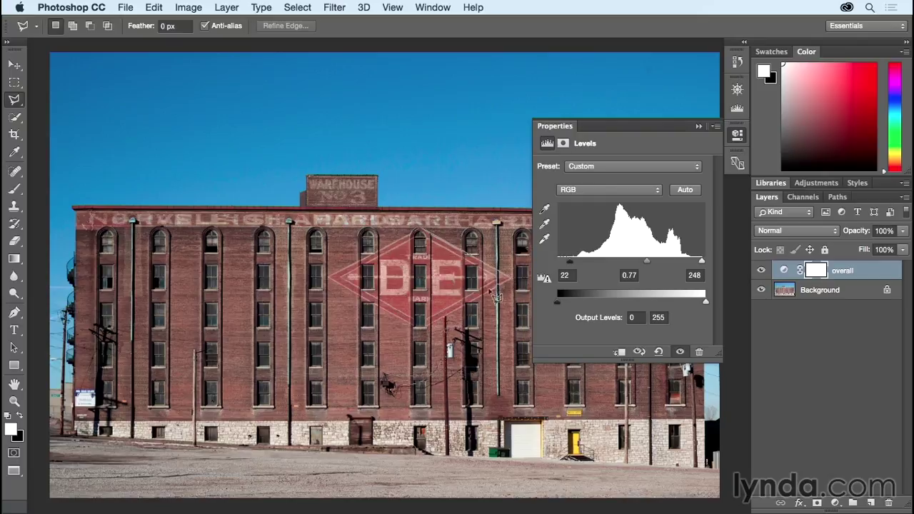
left_click(420, 331)
left_click(328, 278)
double_click(422, 231)
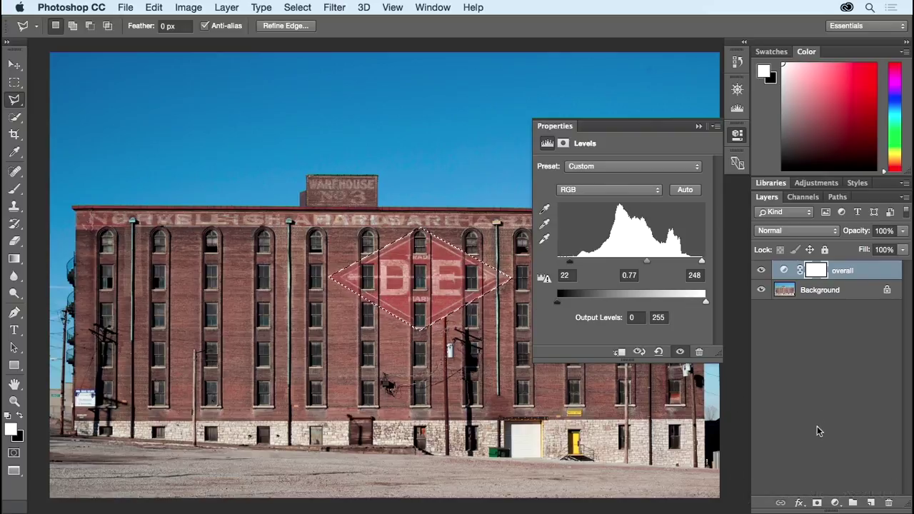
- Add a Levels adjustment layer masked to the diamond selection, and view its layer mask on its own before returning to the Levels settings
left_click(836, 503)
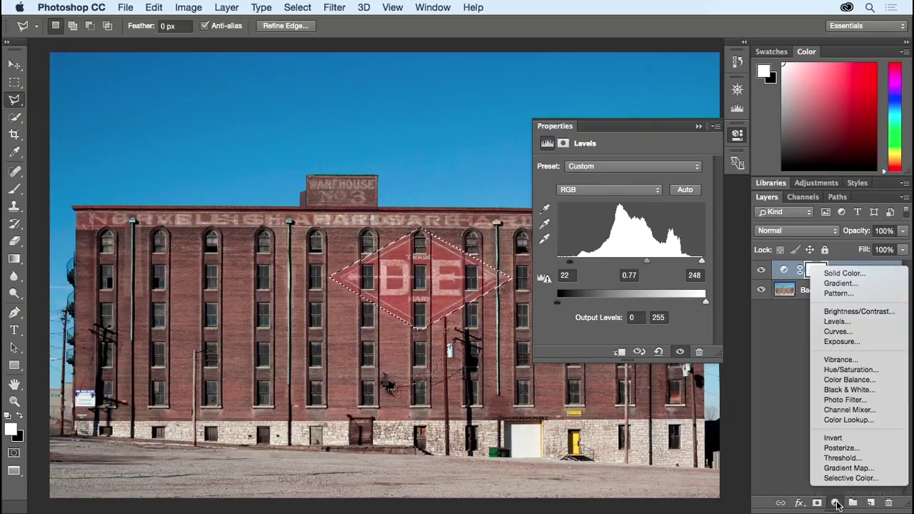
left_click(836, 321)
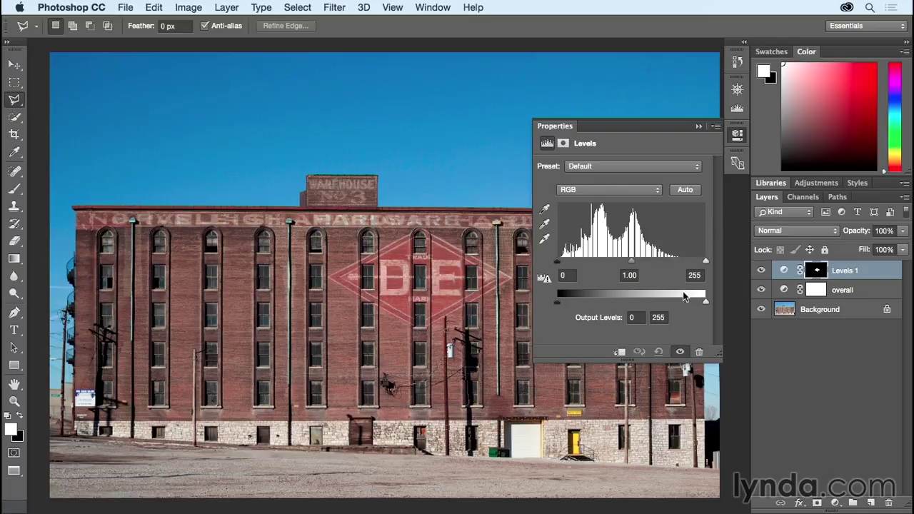
left_click(816, 272, "alt")
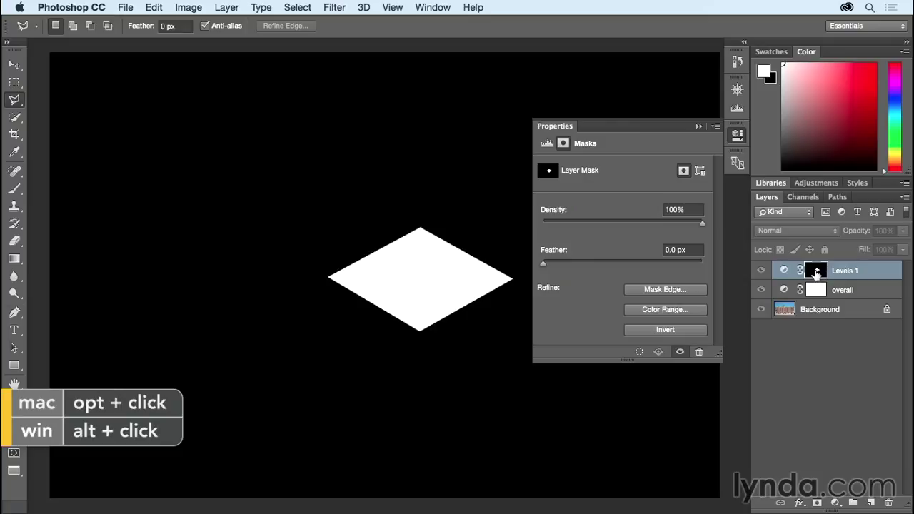
left_click(760, 271)
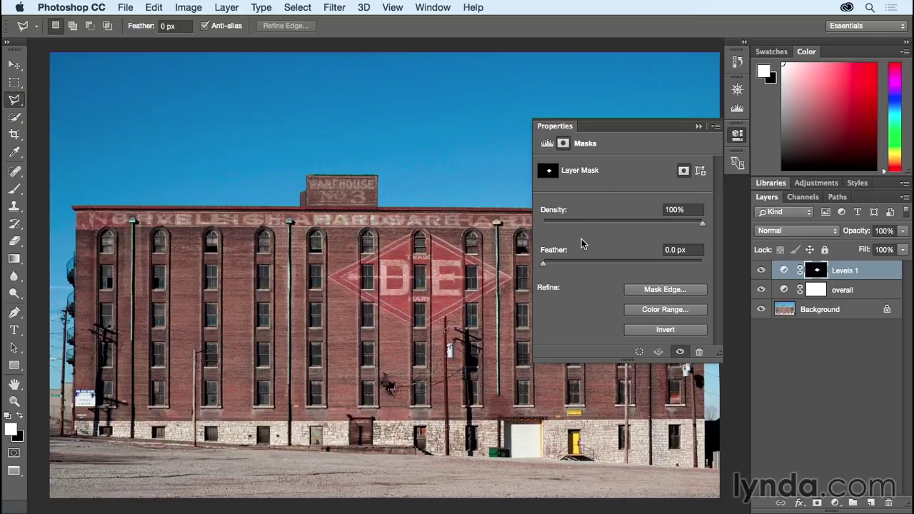
left_click(547, 144)
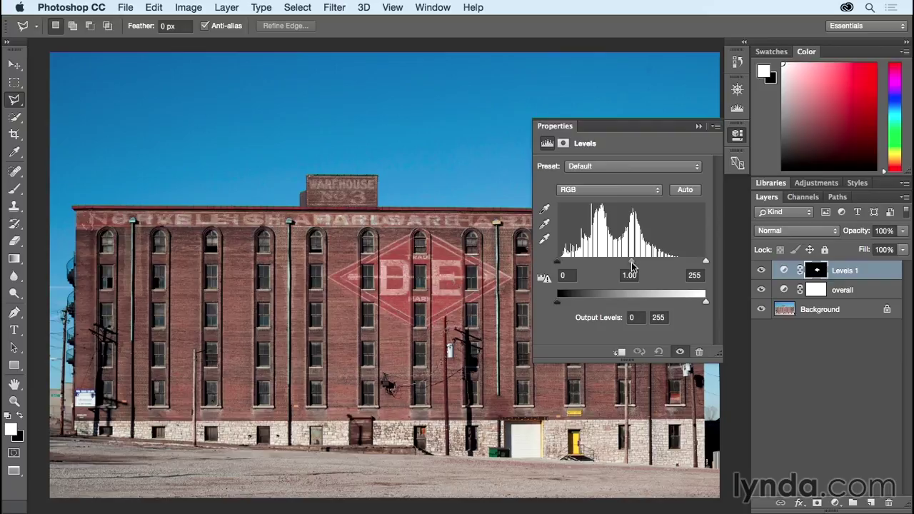
- Darken the diamond sign by setting the midtone input of the Levels 1 adjustment to 0.73
left_click_drag(631, 264, 647, 262)
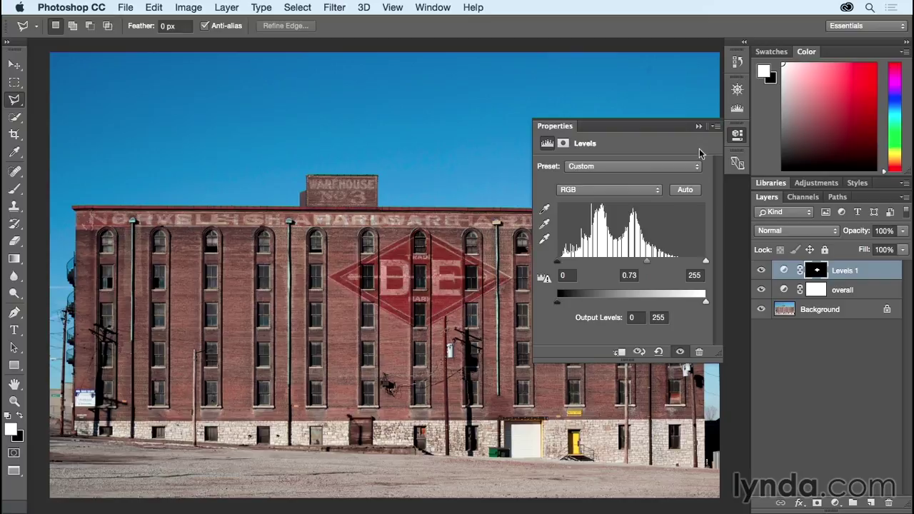
left_click(697, 126)
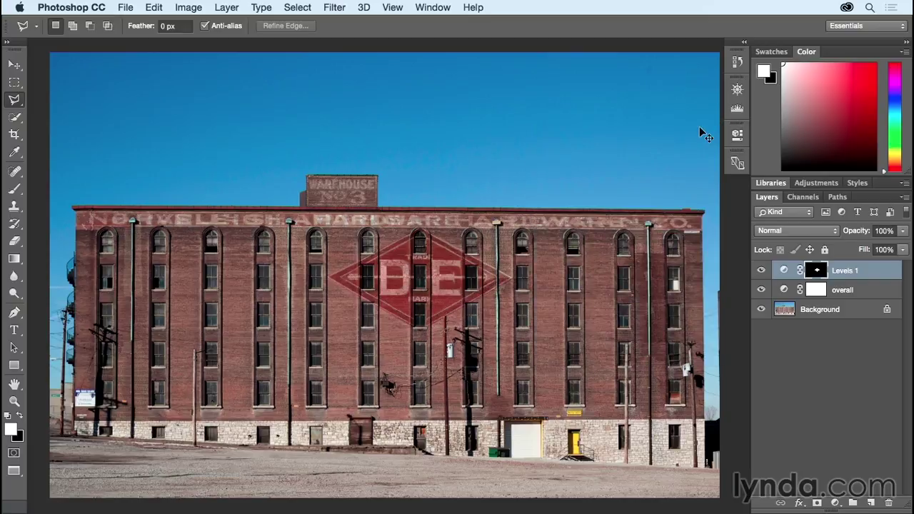
key("super+1")
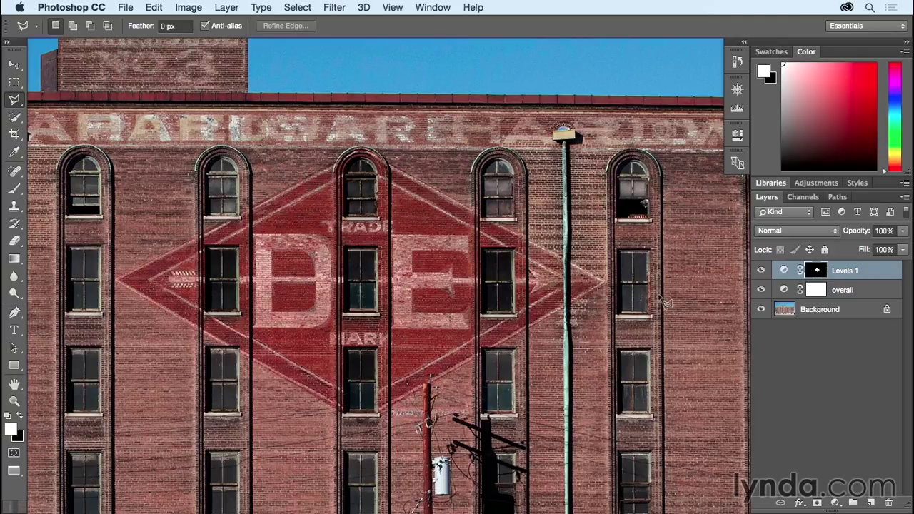
- Feather the Levels 1 layer mask by 2.0 px while checking the mask on its own, and return to the whole warehouse image
double_click(816, 270)
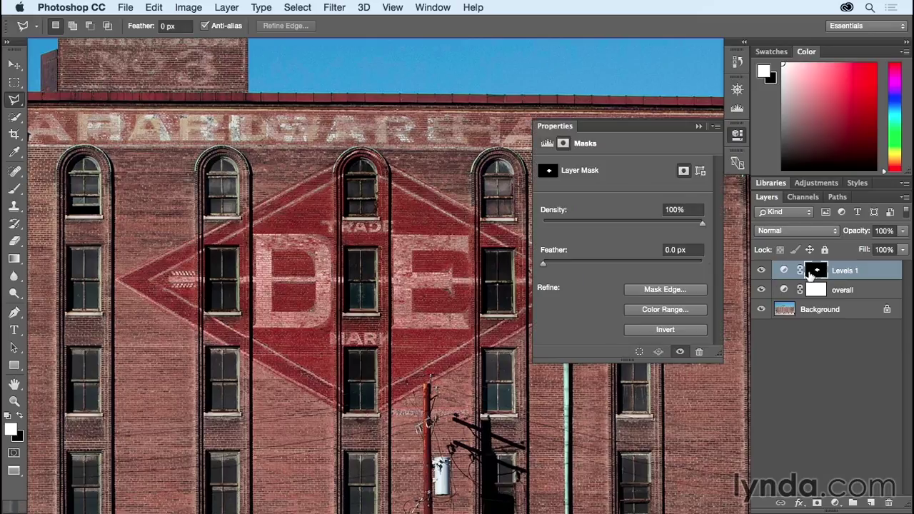
left_click_drag(543, 264, 567, 263)
left_click(818, 270, "alt")
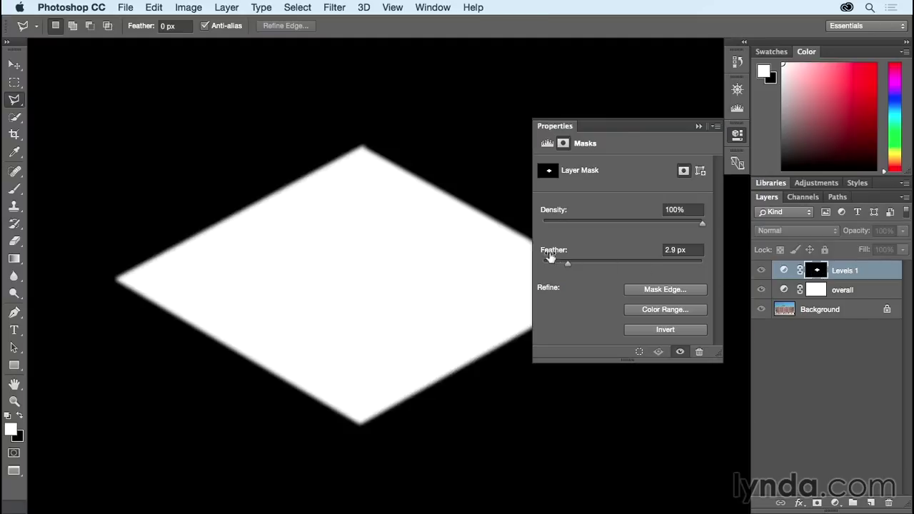
left_click_drag(568, 264, 534, 263)
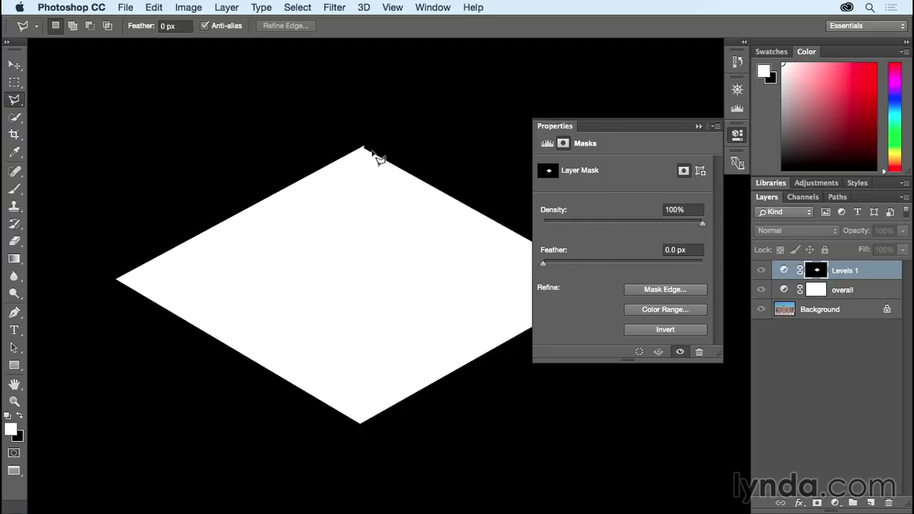
left_click_drag(544, 262, 560, 263)
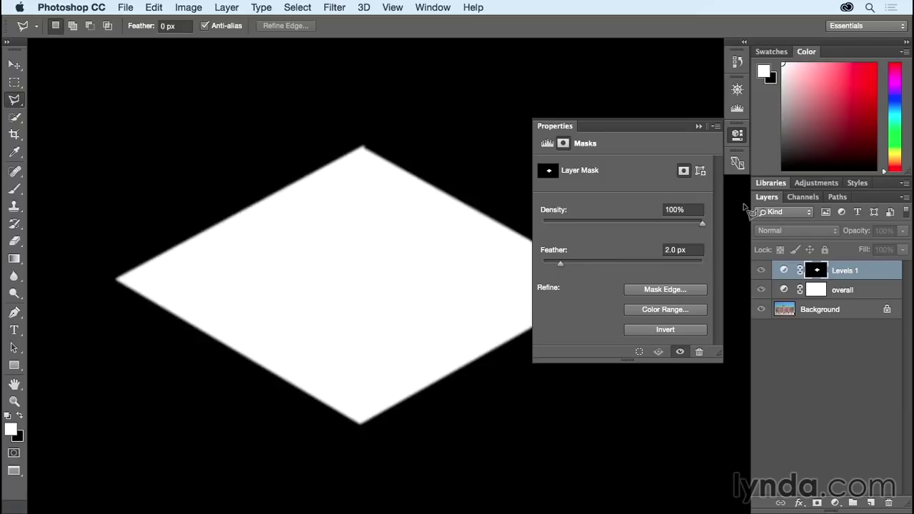
left_click(698, 126)
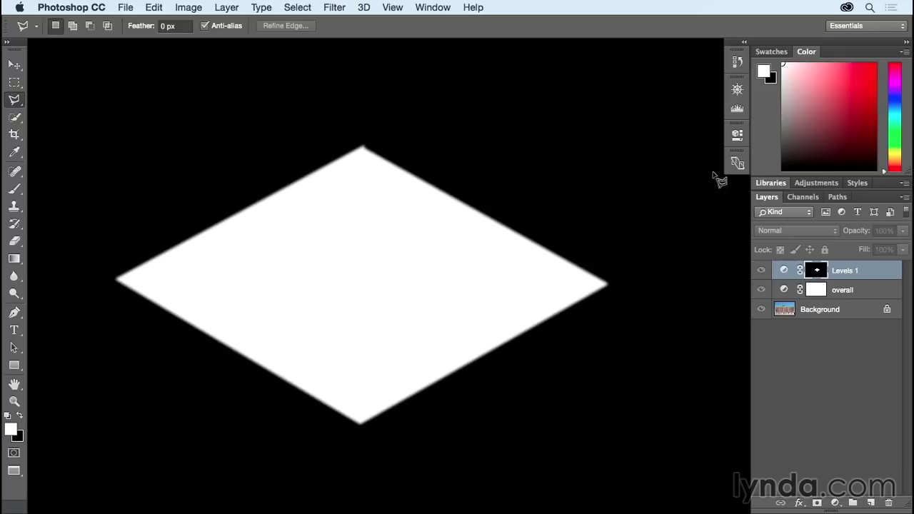
left_click(761, 271)
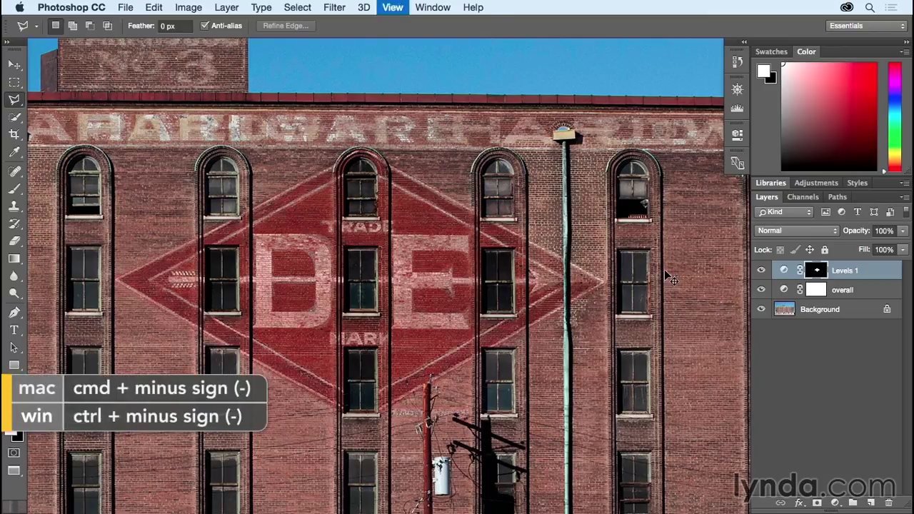
key("super+minus")
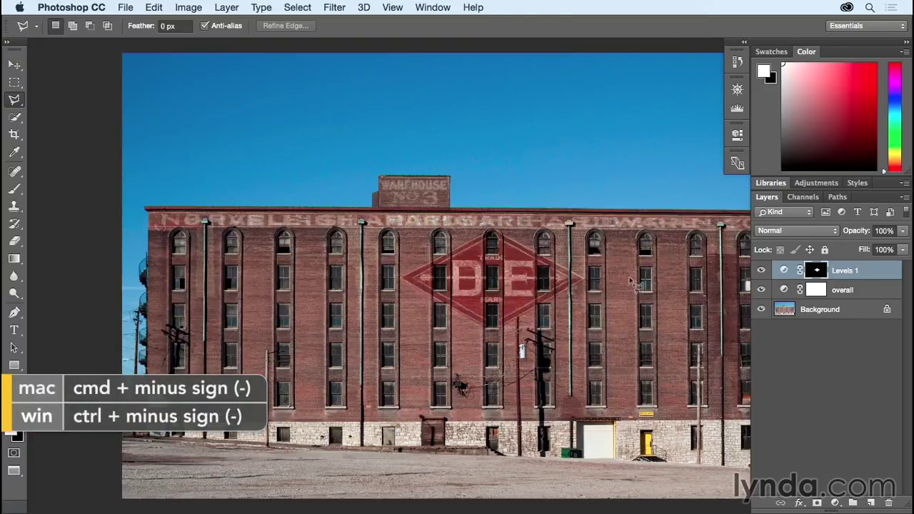
left_click_drag(566, 287, 497, 285)
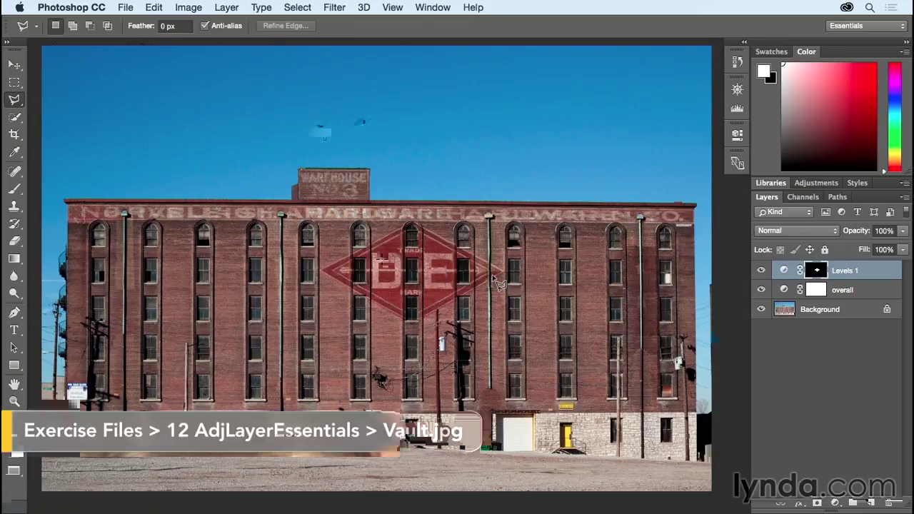
- Select the round vault door with the Elliptical Marquee, drawn from its center at about 1258 by 1245 px and repositioned to fit
left_click_drag(15, 83, 54, 109)
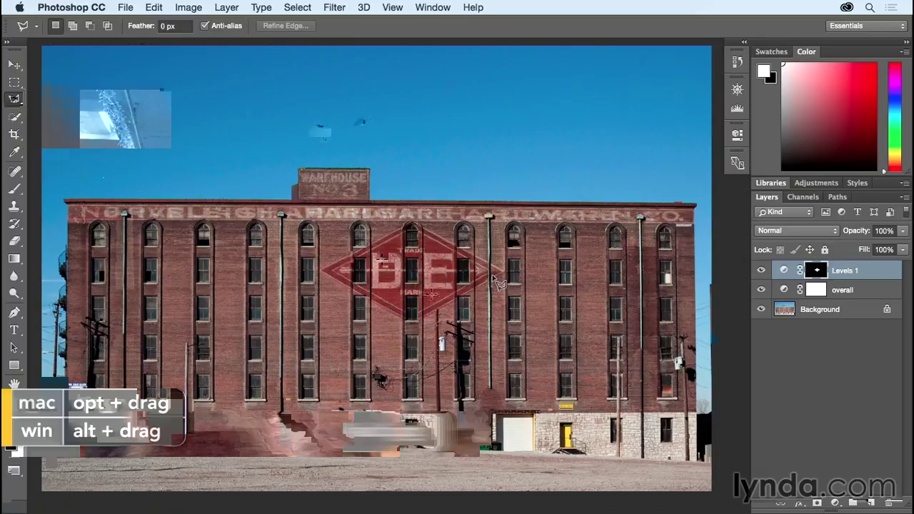
left_click_drag(433, 294, 573, 431)
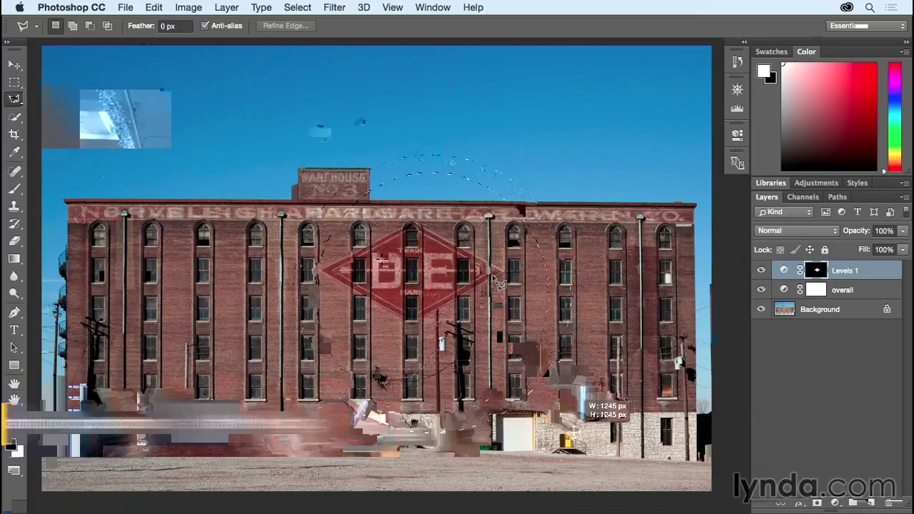
left_click_drag(573, 431, 572, 431)
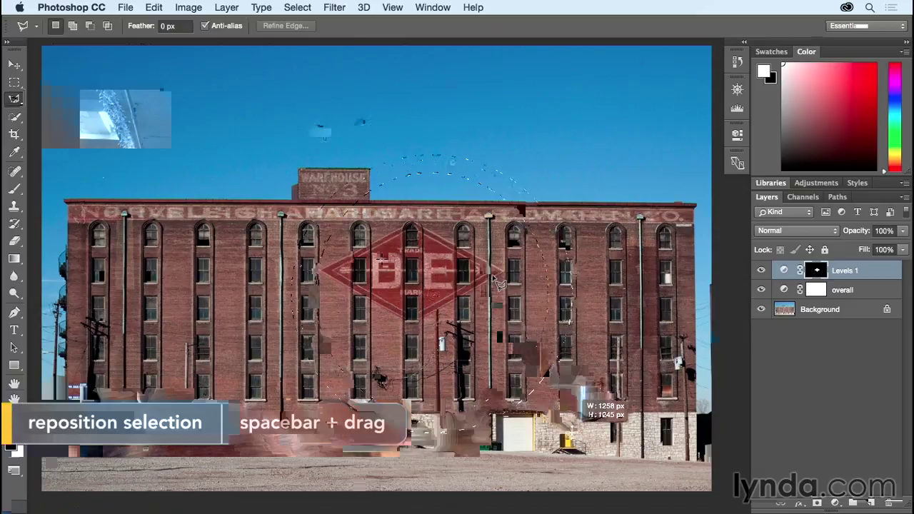
key("space")
left_click_drag(571, 432, 571, 429)
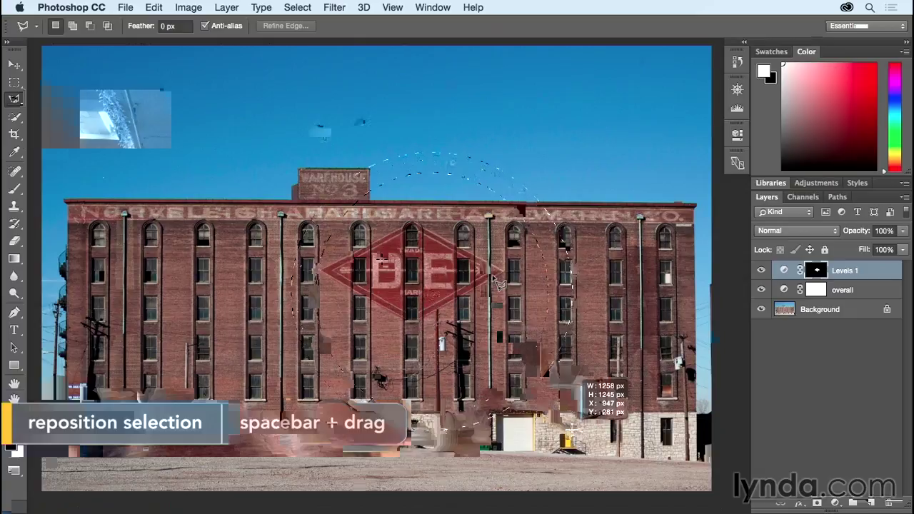
left_click_drag(571, 431, 571, 430)
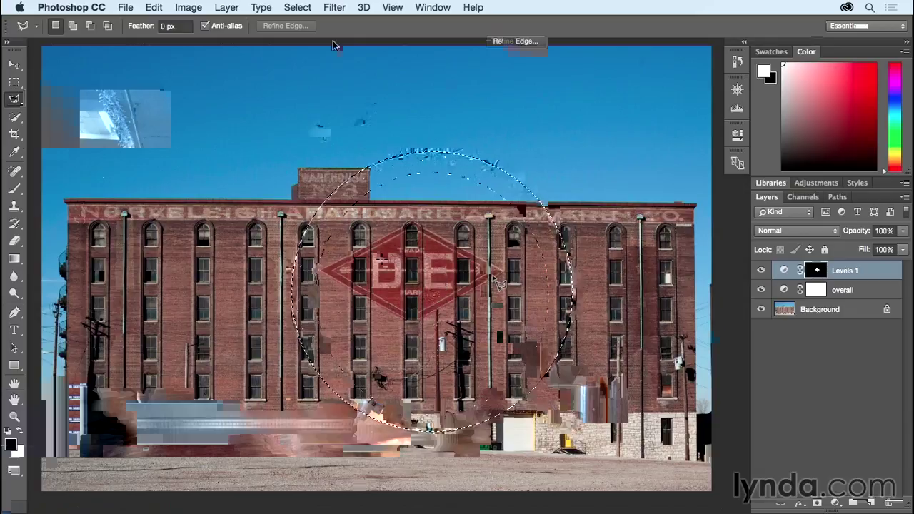
- Add a Curves adjustment layer masked to the circular vault door selection
left_click(298, 7)
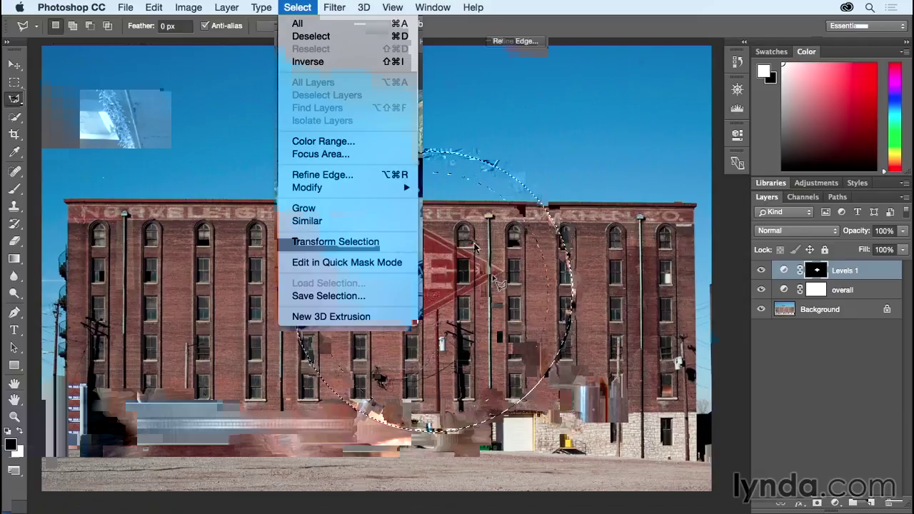
left_click(600, 257)
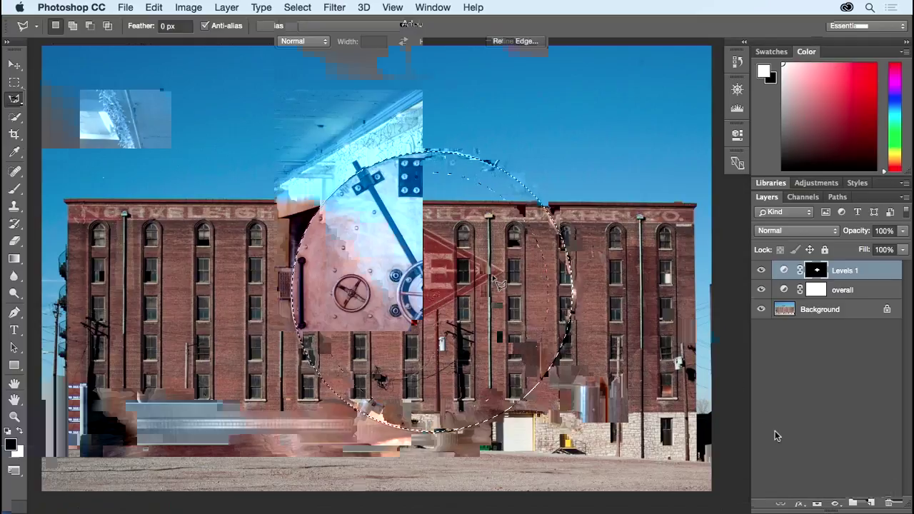
left_click(834, 503)
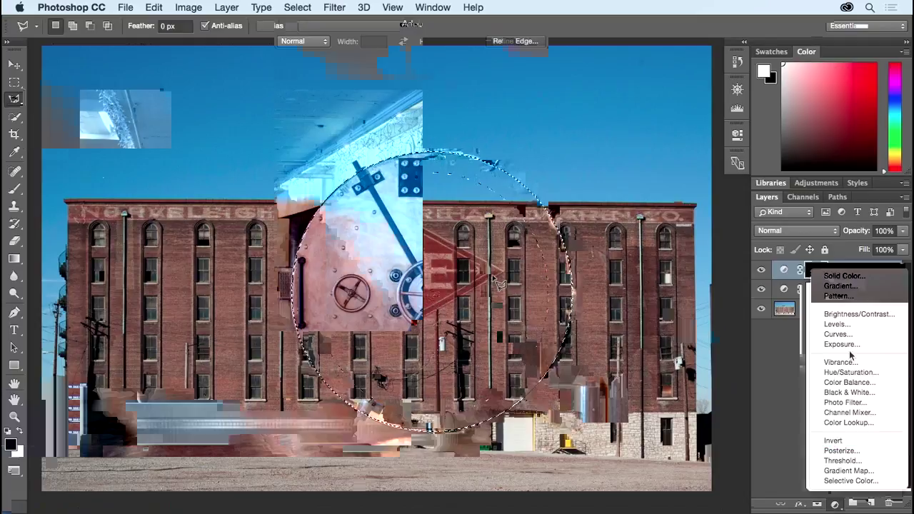
left_click(857, 333)
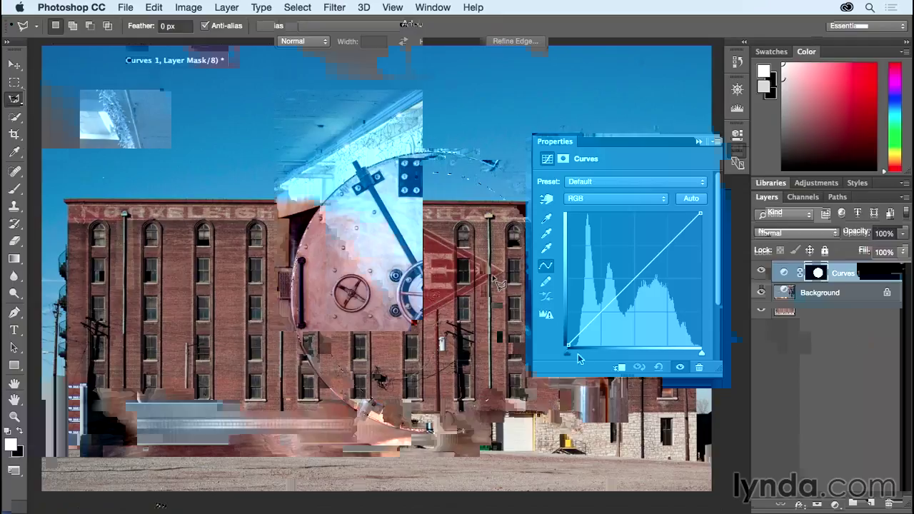
- Try moving the black and white points of the Curves adjustment, and return the black point to its start
left_click_drag(569, 356, 575, 356)
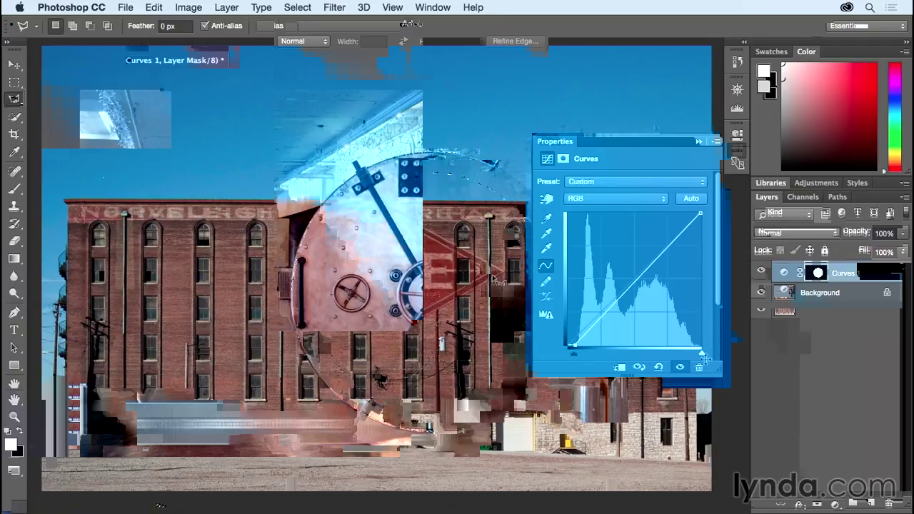
mouse_move(701, 355)
left_mouse_down()
mouse_move(680, 354)
mouse_move(702, 352)
left_mouse_up()
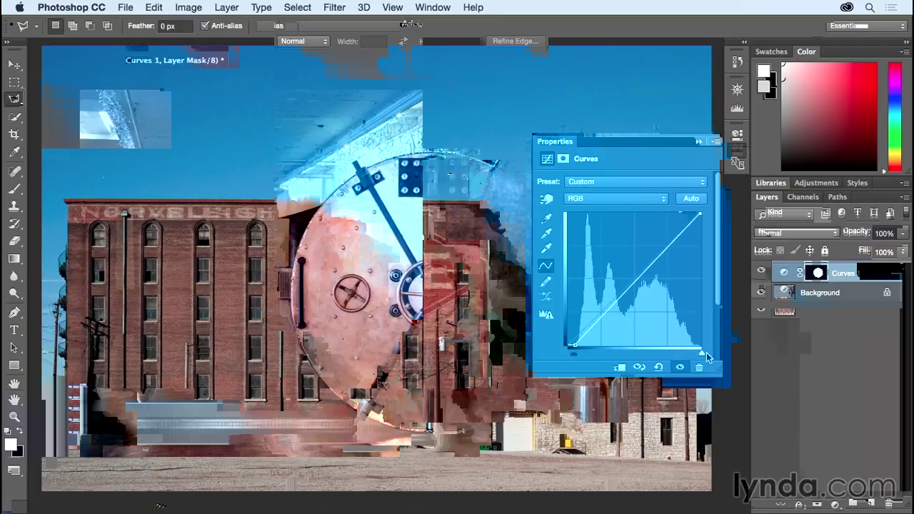
left_click_drag(577, 356, 560, 355)
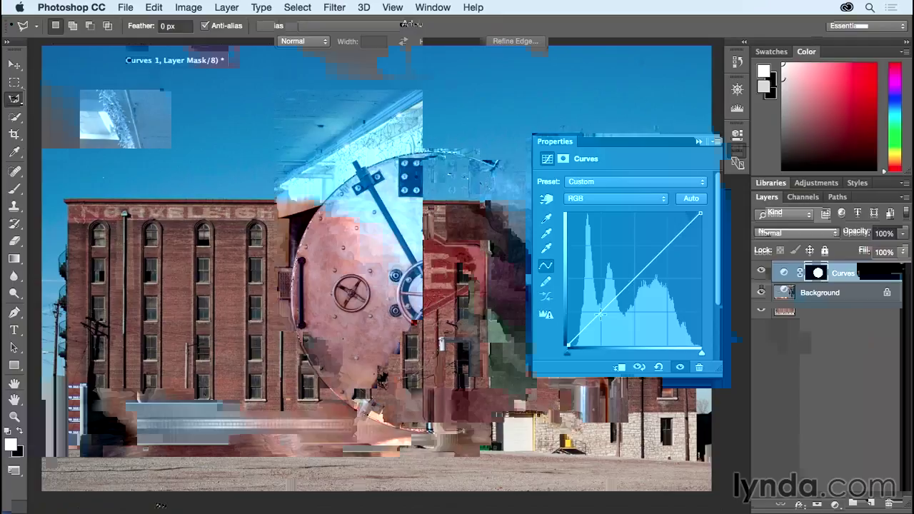
- Try bending the RGB curve with several added points, and remove those points again
left_click_drag(624, 295, 667, 238)
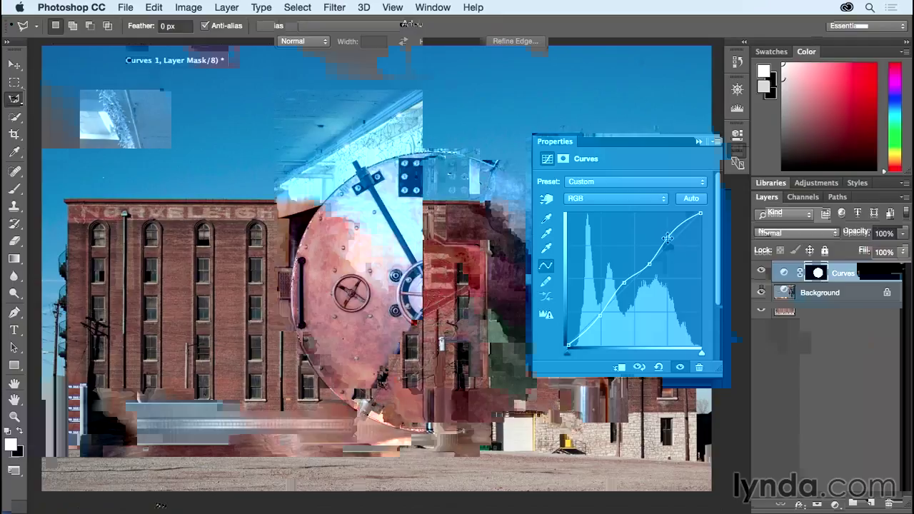
left_click(667, 239, "super")
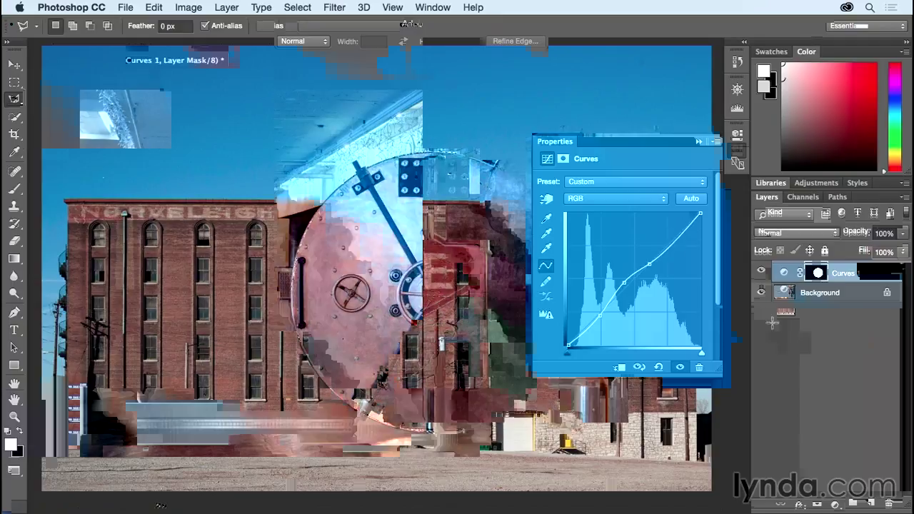
left_click(650, 266, "super")
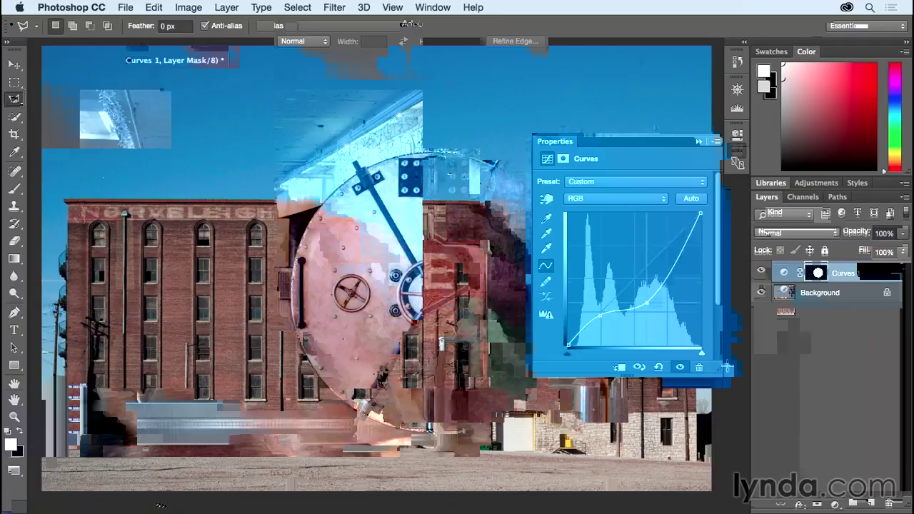
key("Delete")
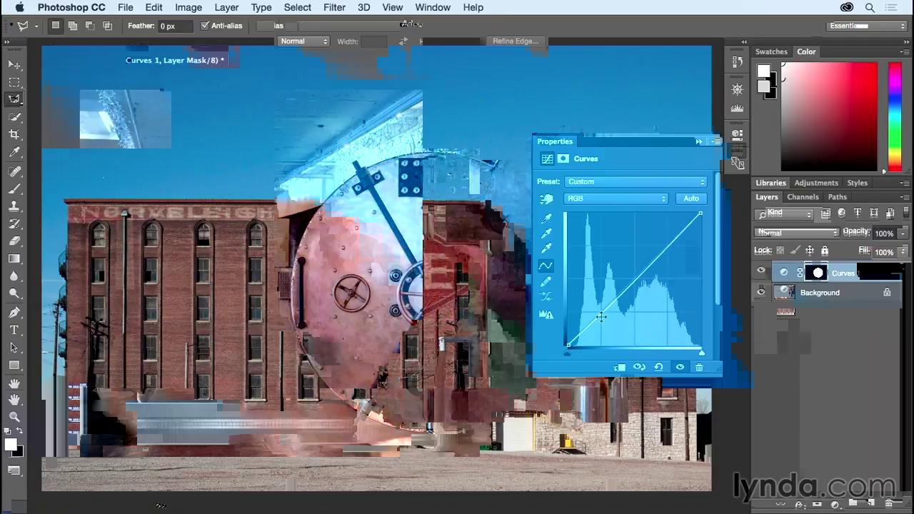
- Shape the RGB curve into a gentle S by lowering a shadow point and raising a highlight point, and put the curve settings away
left_click_drag(600, 315, 607, 317)
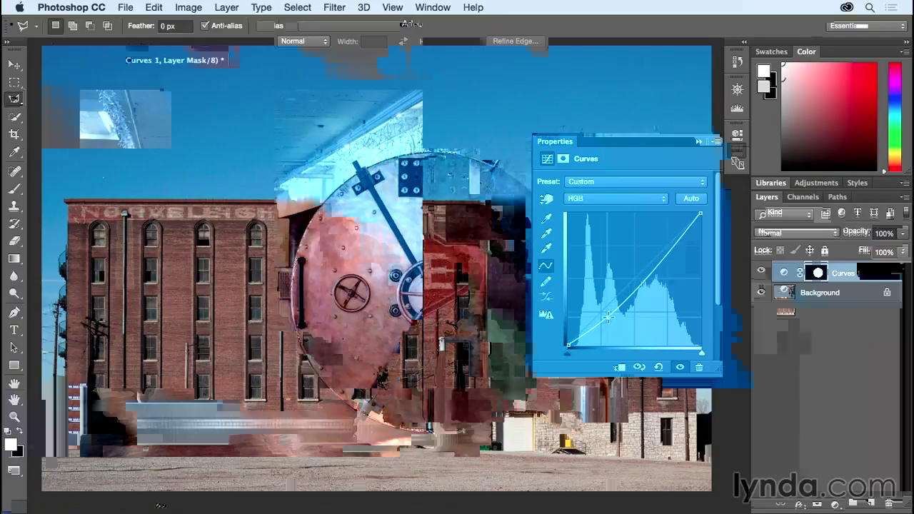
left_click_drag(661, 261, 658, 249)
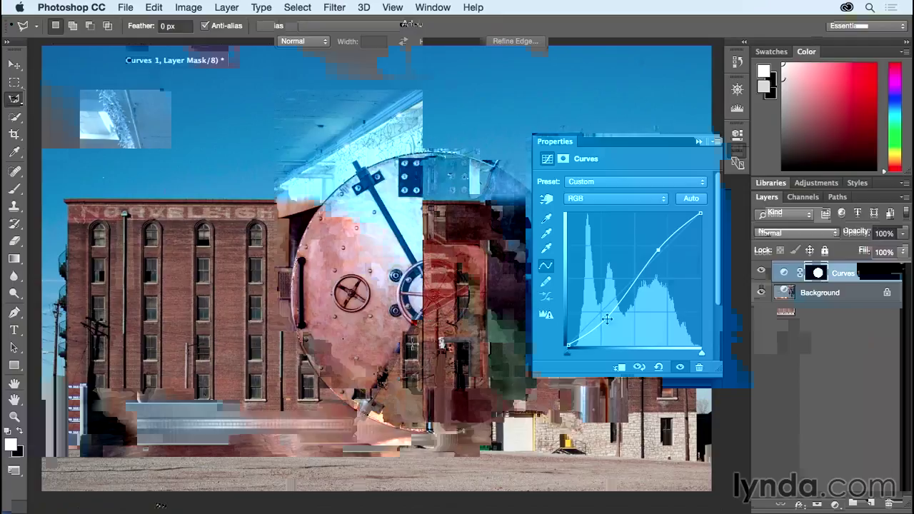
left_click_drag(606, 317, 599, 317)
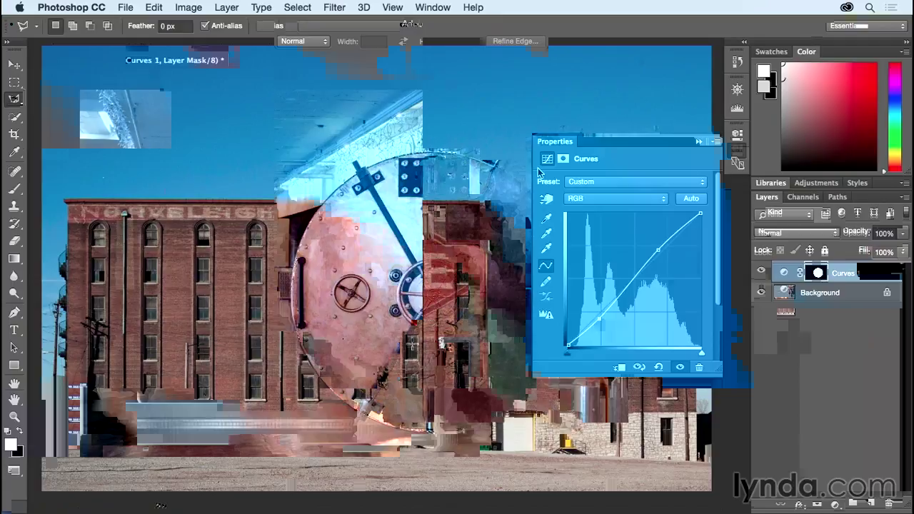
left_click(697, 142)
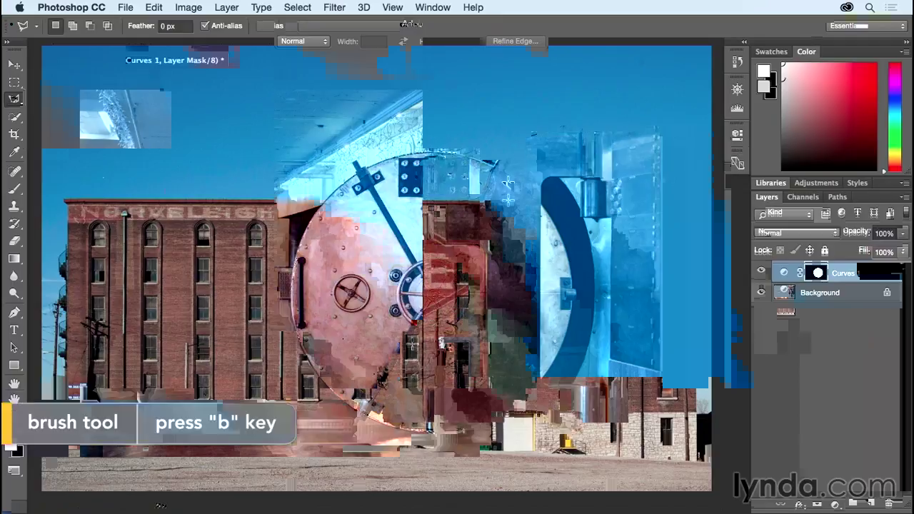
- Paint white on the Curves 1 layer mask with a 143 px brush over the vault door's edge and hinge area
key("b")
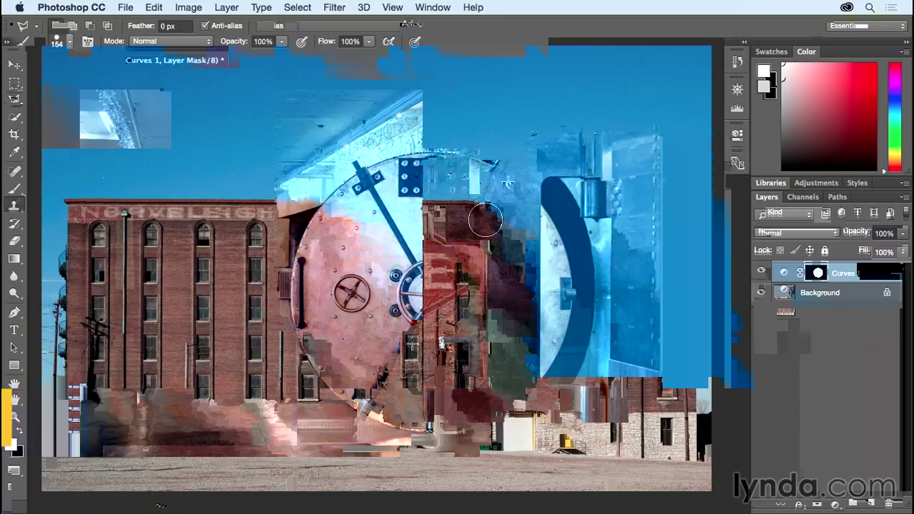
mouse_move(484, 222)
left_mouse_down()
mouse_move(494, 177)
mouse_move(483, 58)
mouse_move(484, 301)
mouse_move(487, 263)
left_mouse_up()
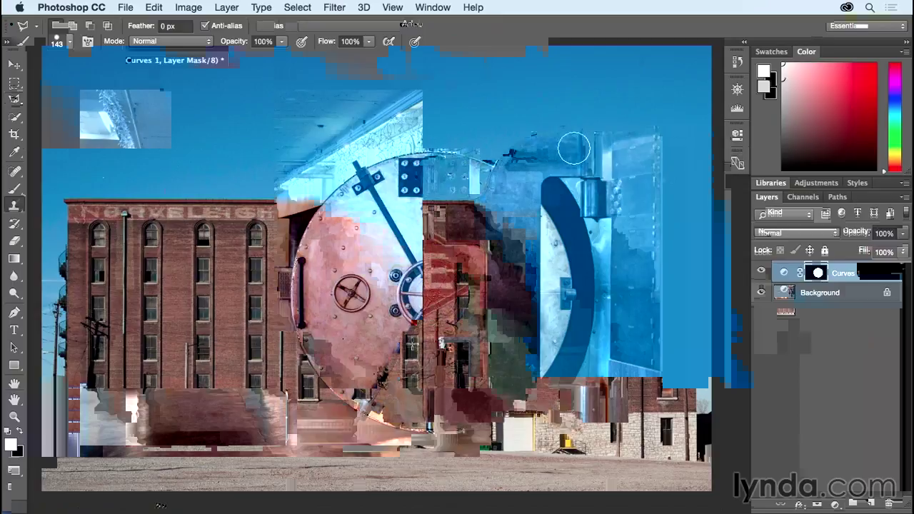
mouse_move(655, 130)
left_mouse_down()
mouse_move(596, 160)
mouse_move(635, 174)
mouse_move(566, 166)
mouse_move(616, 181)
mouse_move(547, 179)
left_mouse_up()
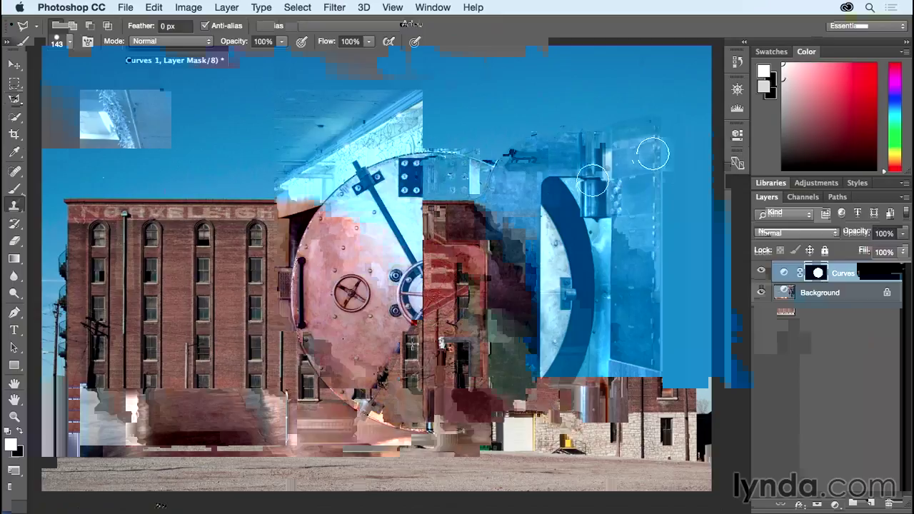
mouse_move(577, 381)
left_mouse_down()
mouse_move(459, 407)
mouse_move(588, 416)
mouse_move(673, 444)
mouse_move(607, 427)
mouse_move(590, 404)
mouse_move(661, 417)
mouse_move(614, 407)
mouse_move(661, 380)
mouse_move(615, 363)
mouse_move(658, 357)
mouse_move(656, 257)
mouse_move(621, 328)
mouse_move(660, 357)
left_mouse_up()
mouse_move(615, 198)
left_mouse_down()
mouse_move(596, 212)
mouse_move(603, 388)
mouse_move(606, 188)
mouse_move(570, 281)
mouse_move(568, 360)
mouse_move(572, 245)
mouse_move(561, 205)
mouse_move(537, 274)
mouse_move(546, 359)
mouse_move(539, 388)
mouse_move(490, 408)
mouse_move(462, 400)
left_mouse_up()
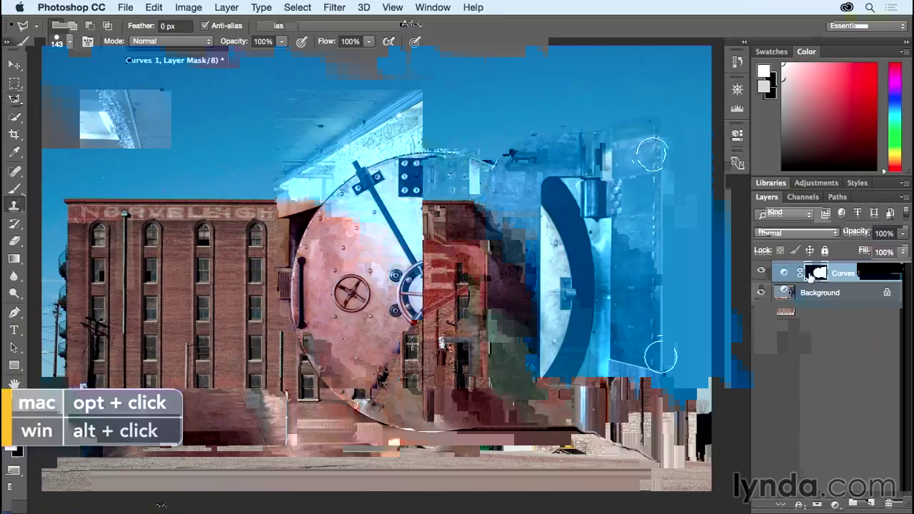
mouse_move(558, 311)
left_mouse_down()
mouse_move(584, 377)
mouse_move(563, 395)
mouse_move(558, 381)
mouse_move(626, 374)
left_mouse_up()
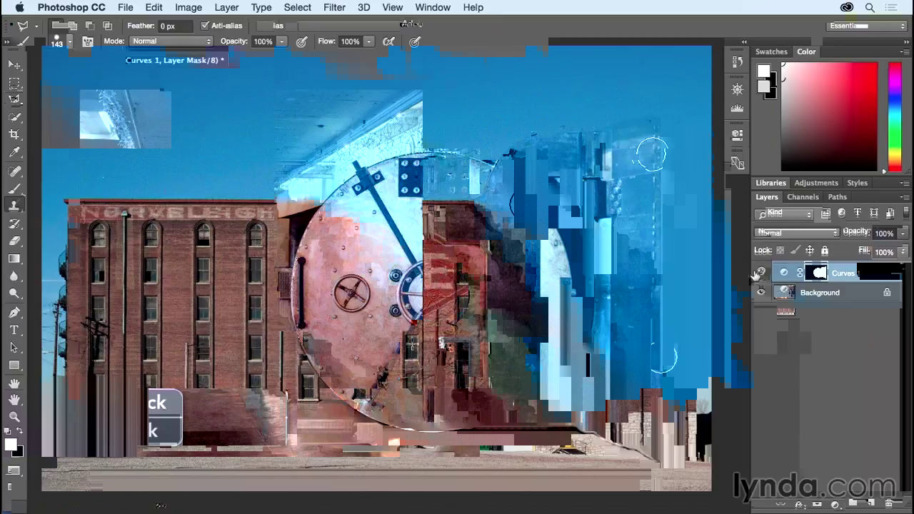
- Feather the Curves 1 layer mask by 2.2 px
double_click(818, 273)
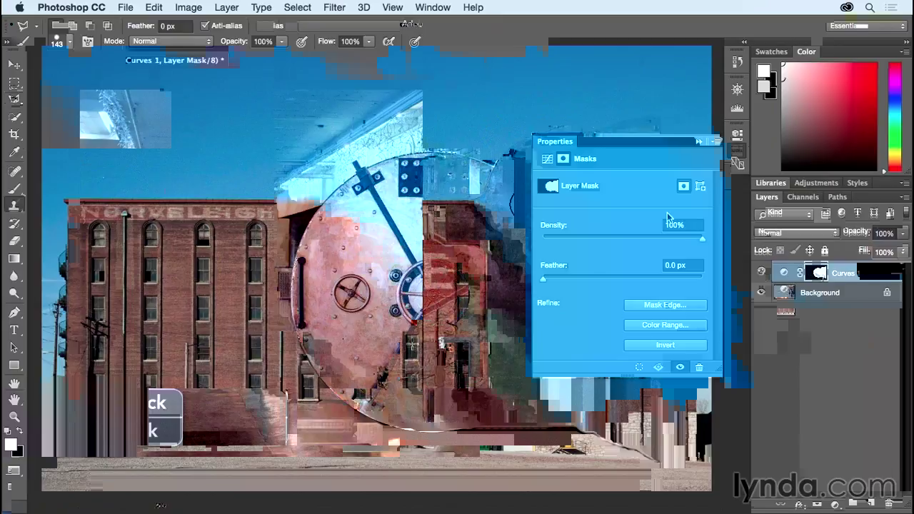
left_click_drag(544, 279, 559, 283)
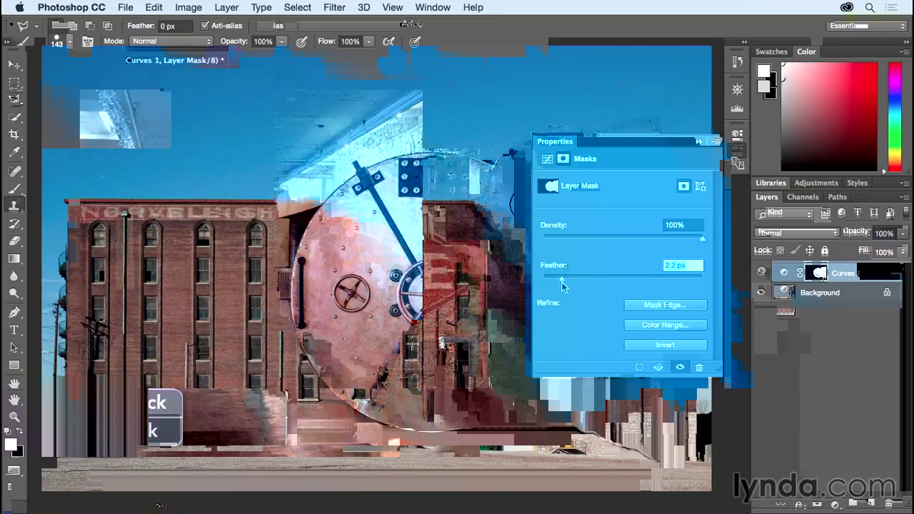
- Load the Curves 1 layer mask as a selection and invert it to cover everything outside the vault door
left_click(699, 142)
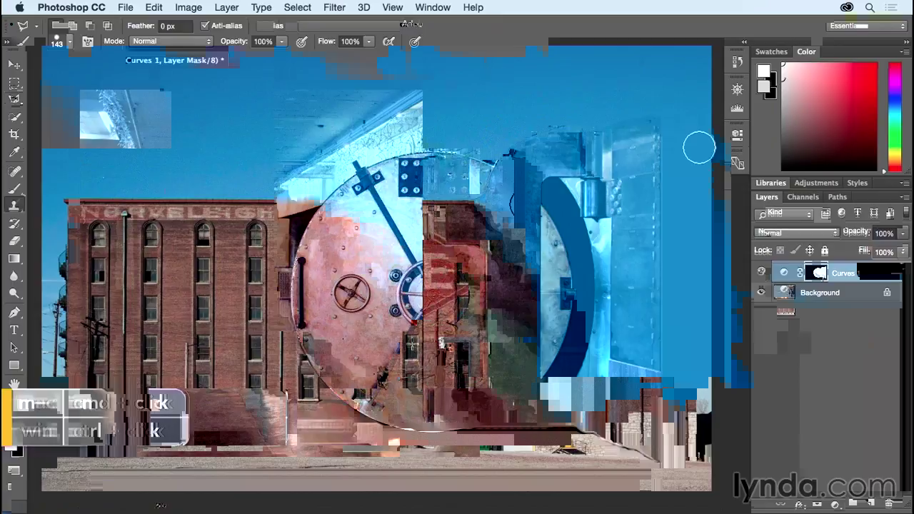
left_click(818, 272, "super")
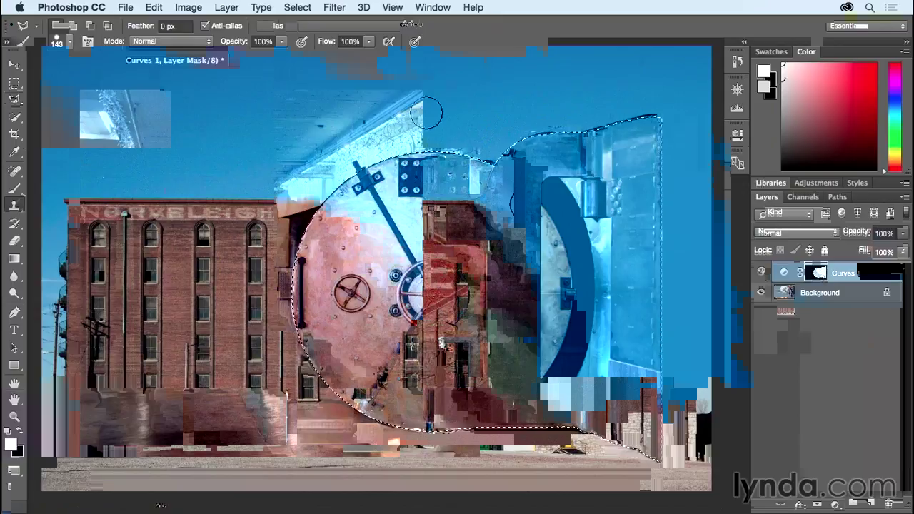
left_click(297, 7)
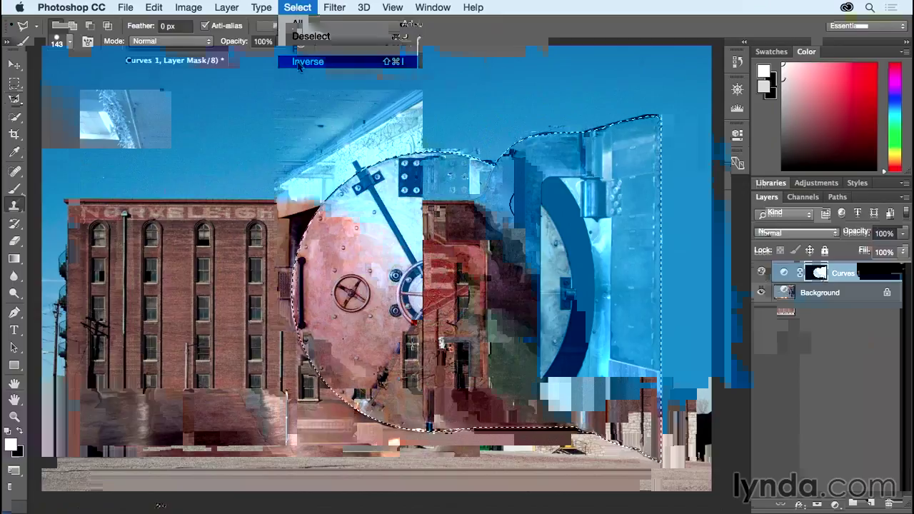
left_click(298, 62)
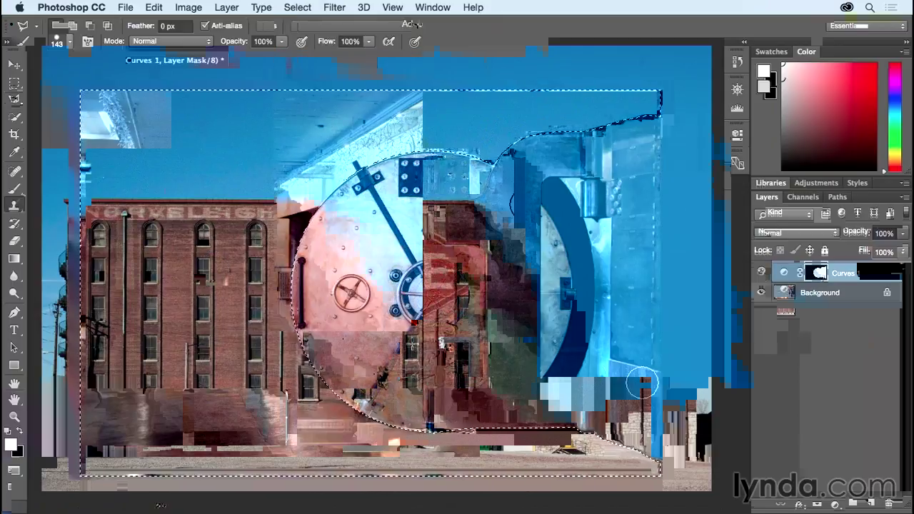
- Add a Black & White adjustment layer limited to the area around the vault door, and lower its opacity to 67%
left_click(834, 504)
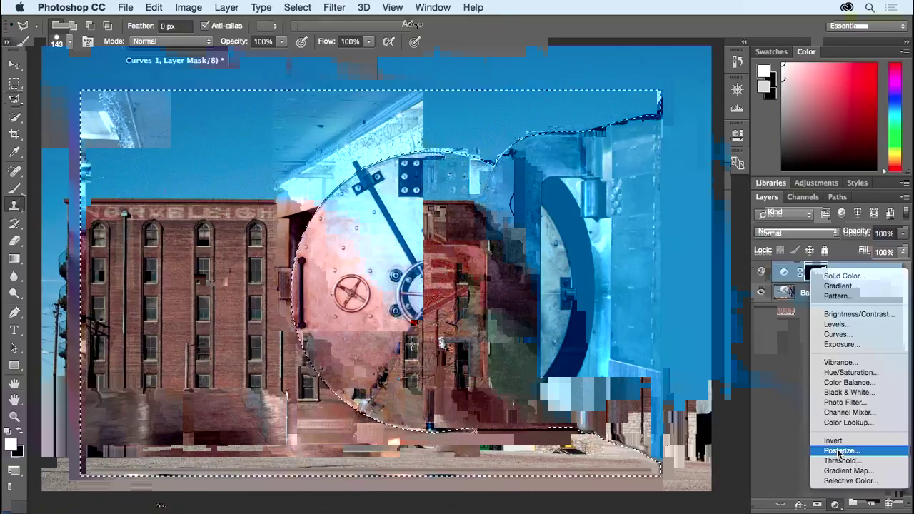
left_click(866, 393)
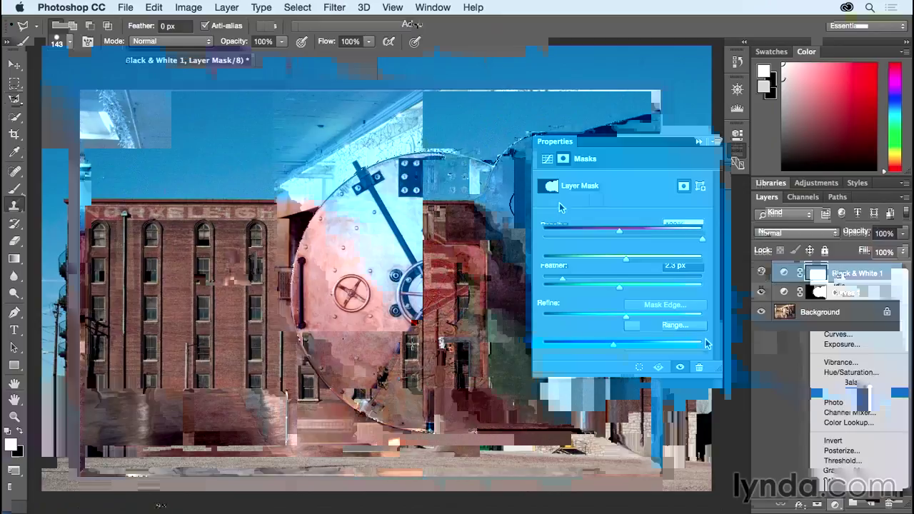
left_click(699, 141)
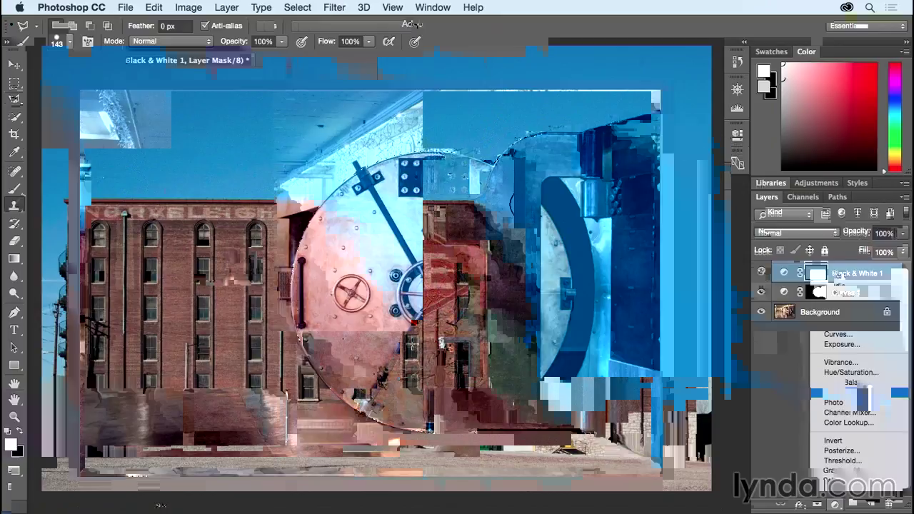
left_click(901, 237)
left_click_drag(904, 245, 883, 247)
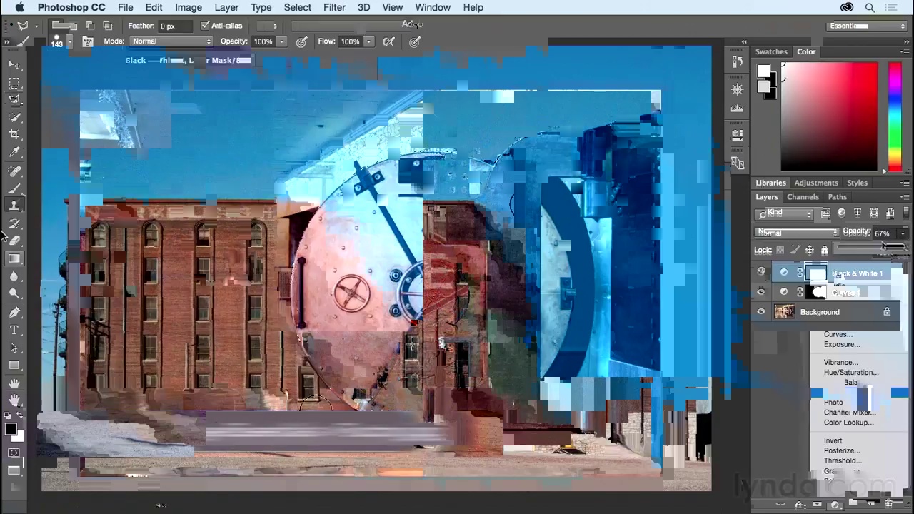
left_click(188, 7)
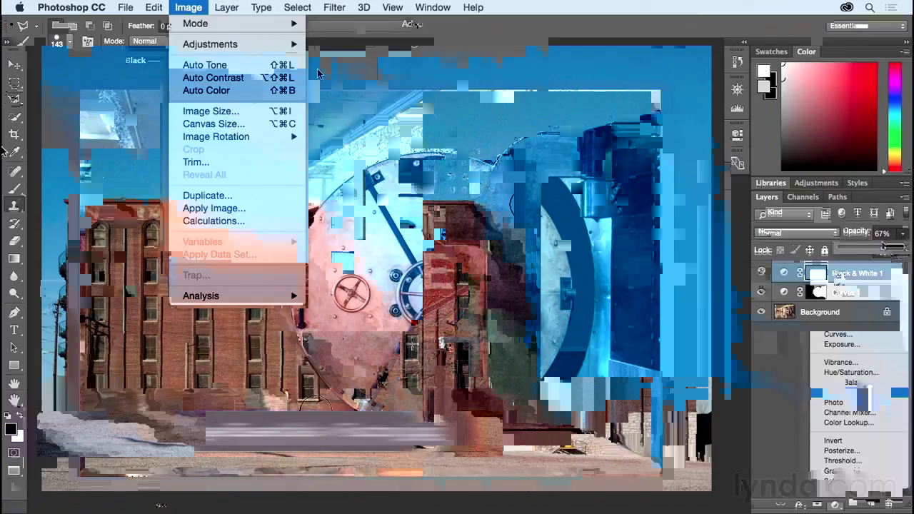
left_click(215, 77)
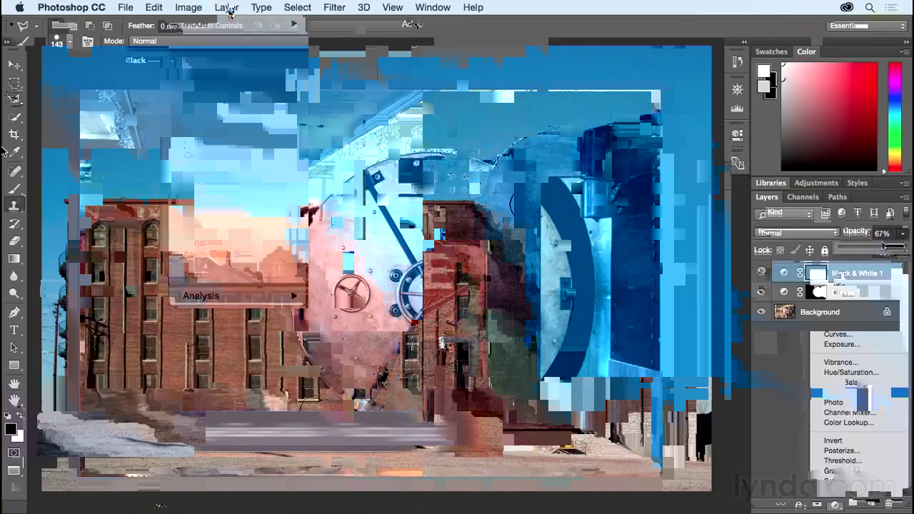
- Add a Curves adjustment layer named "color correct" to the factory photo
left_click(227, 7)
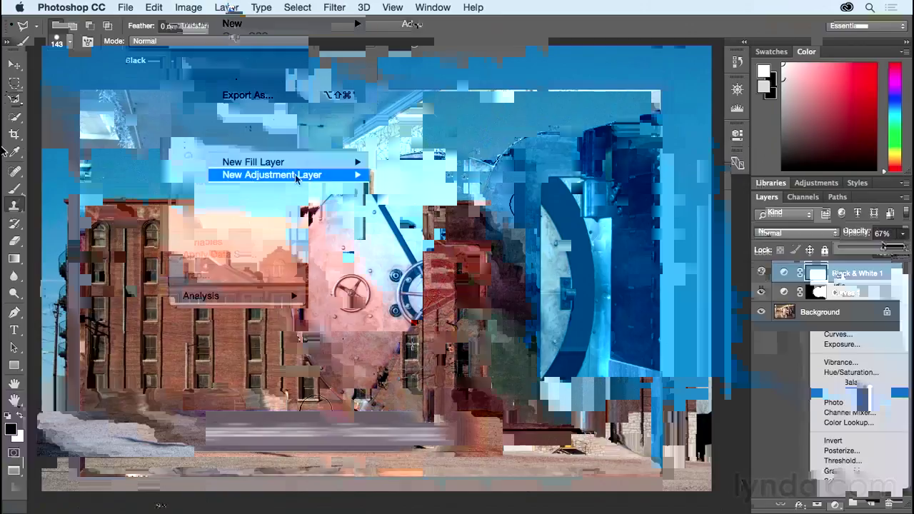
mouse_move(307, 178)
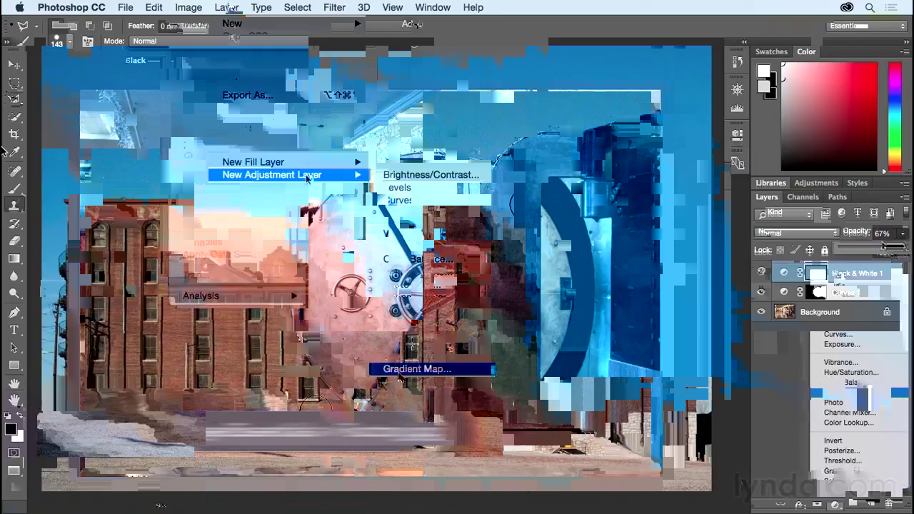
left_click(438, 203)
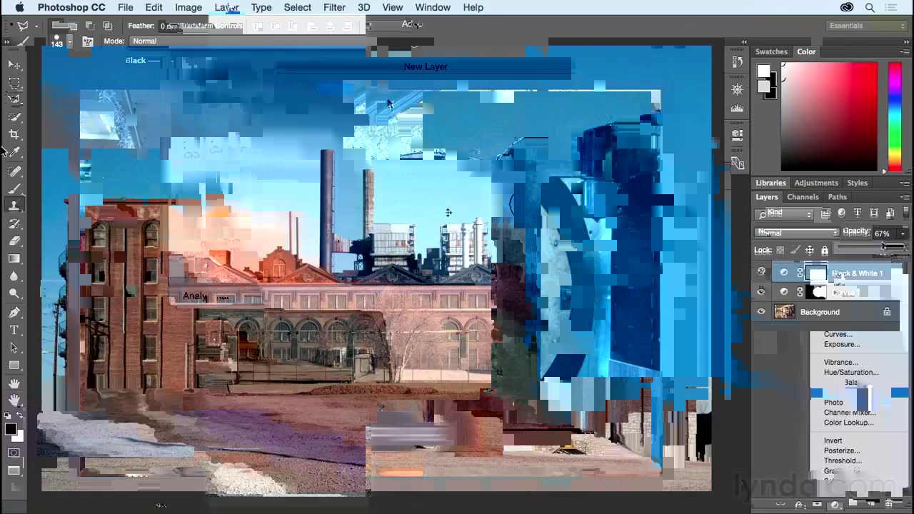
type("color correct")
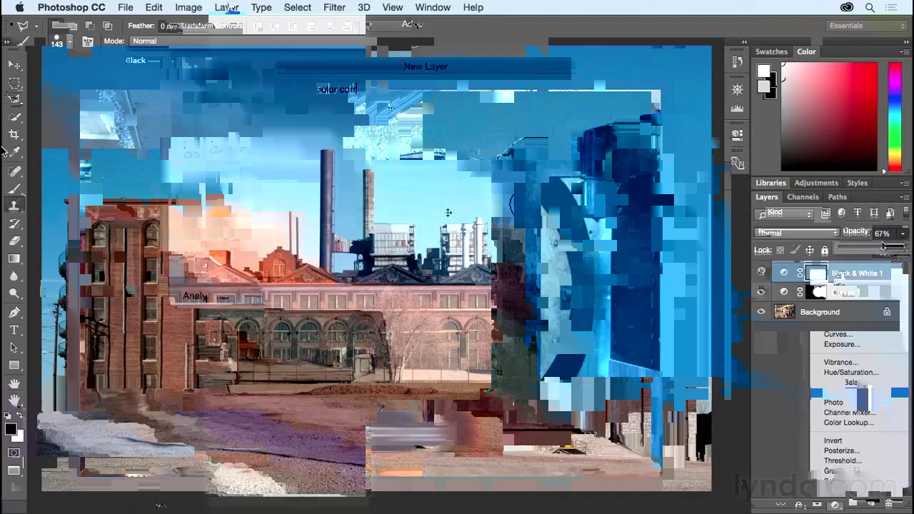
left_click(542, 93)
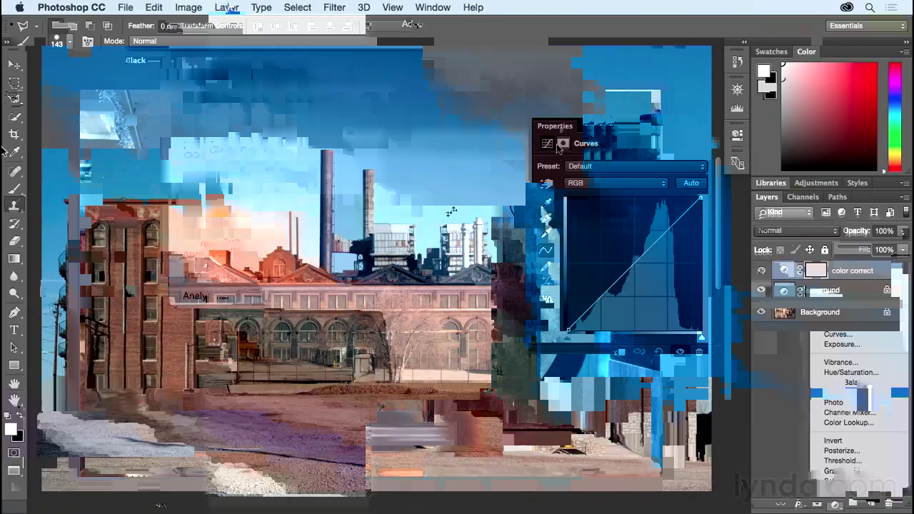
- Apply the automatic Curves correction to the factory photo, and enable Snap Neutral Midtones in its Auto Color Correction Options
left_click(691, 183)
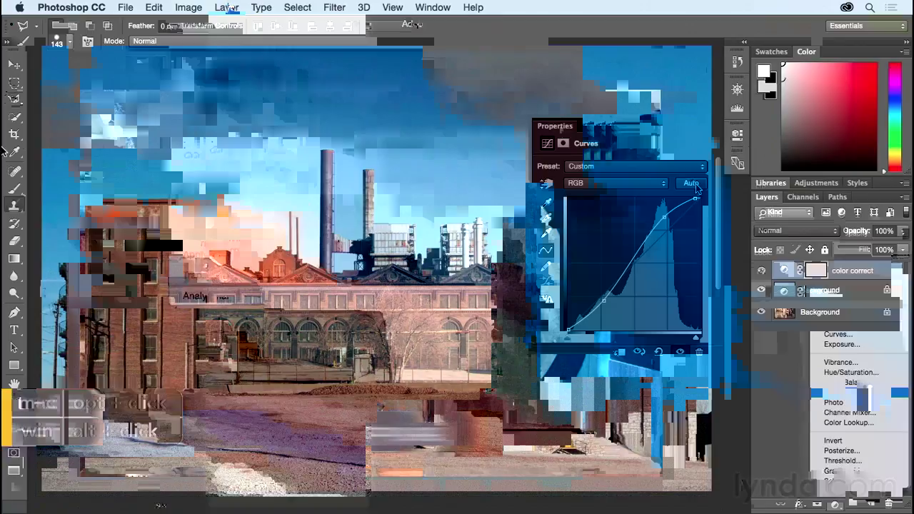
left_click(696, 183, "alt")
left_click_drag(551, 132, 718, 50)
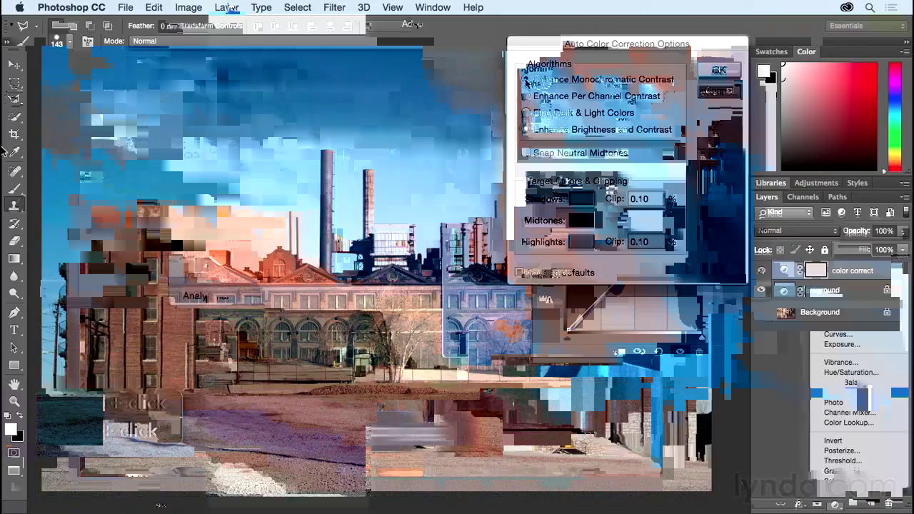
left_click(526, 152)
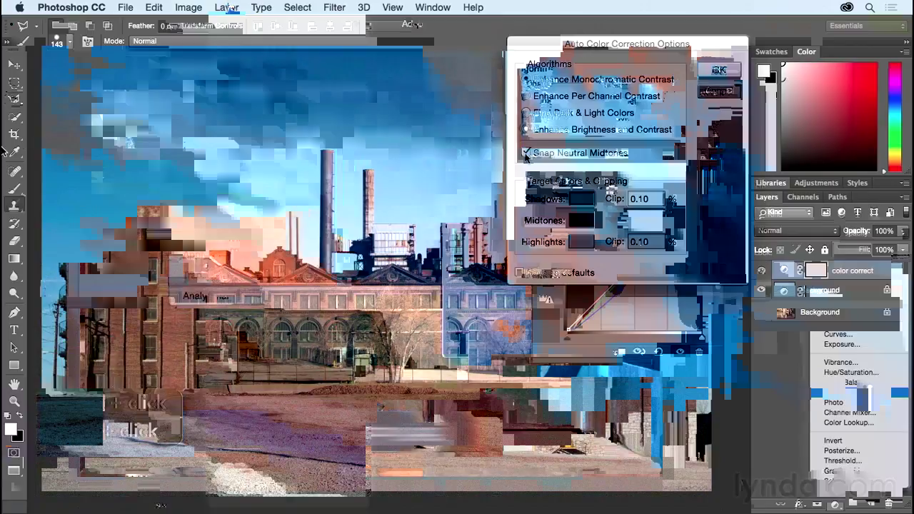
- Try the Enhance Per Channel Contrast, Find Dark & Light Colors, and Enhance Brightness and Contrast algorithms on the factory photo
left_click(526, 95)
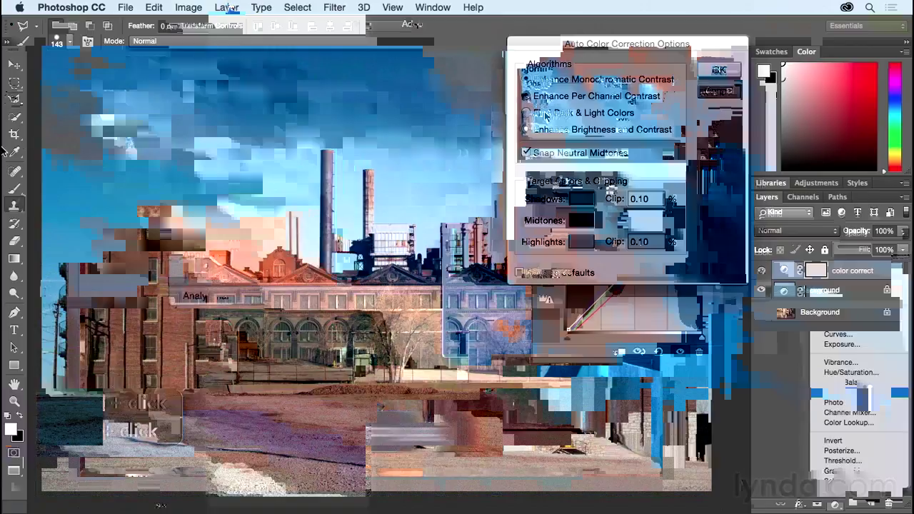
left_click(526, 113)
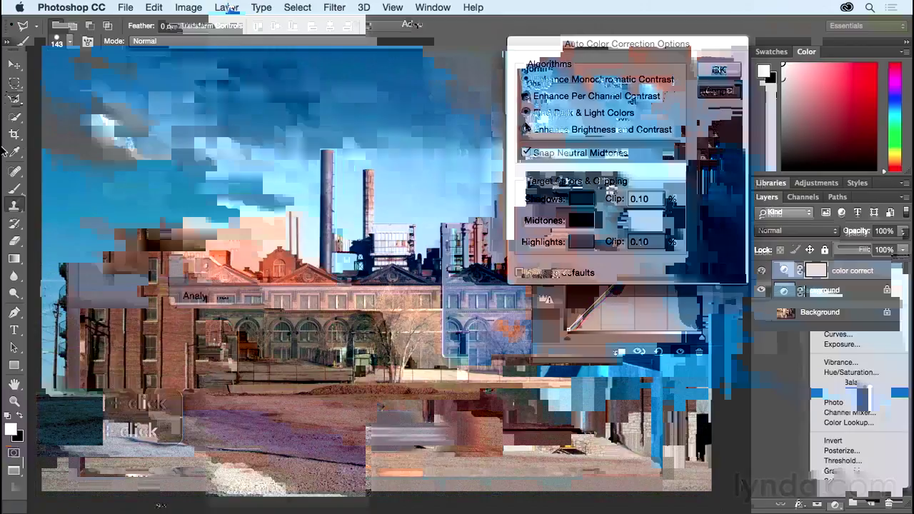
left_click(527, 130)
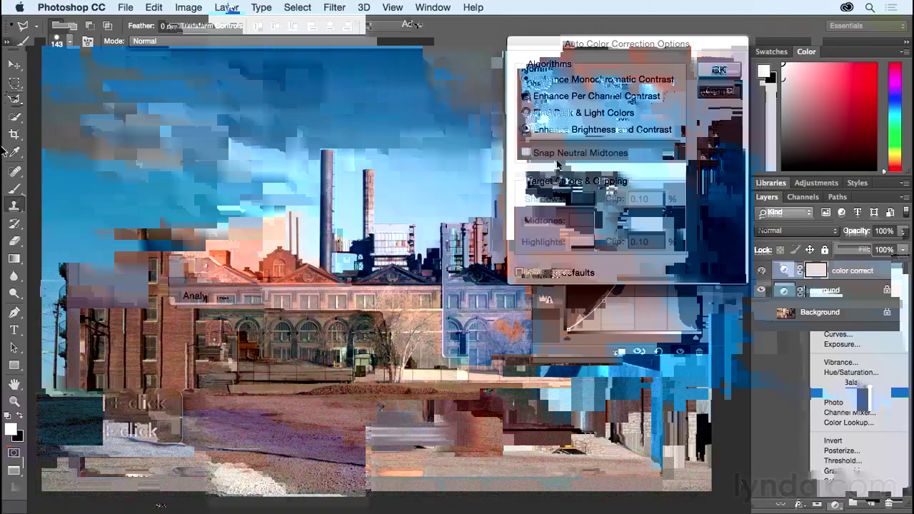
- Turn Snap Neutral Midtones back on and save the auto color correction options as defaults
left_click(553, 153)
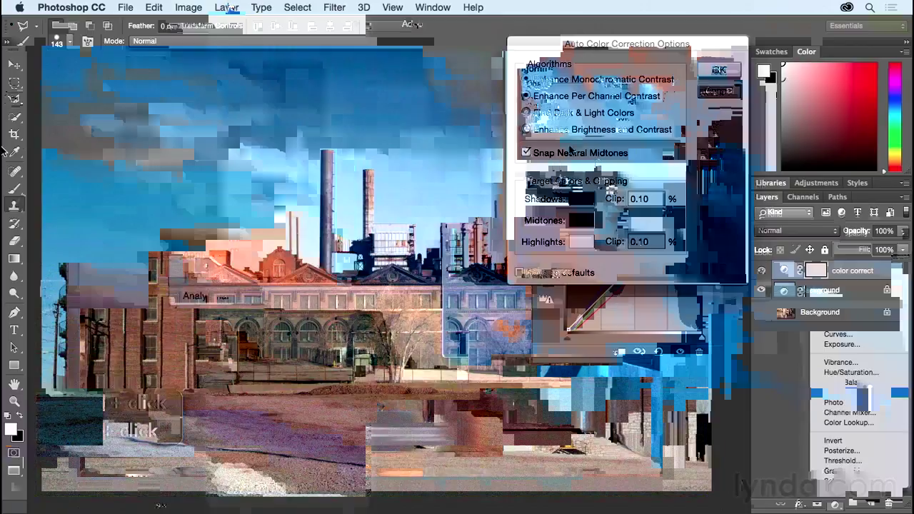
left_click(520, 274)
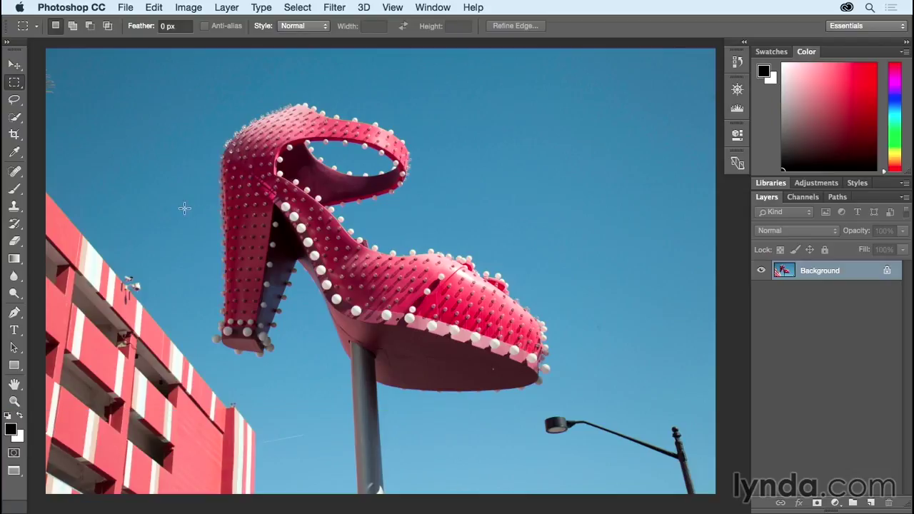
- Select the shoe without its pole by lassoing loosely around it and subtracting the sky areas with the Magic Wand at tolerance 32
left_click(14, 102)
mouse_move(250, 65)
left_mouse_down()
mouse_move(195, 92)
mouse_move(178, 151)
mouse_move(185, 312)
mouse_move(218, 370)
mouse_move(257, 393)
mouse_move(307, 402)
mouse_move(352, 363)
mouse_move(355, 343)
mouse_move(376, 362)
mouse_move(385, 400)
mouse_move(412, 409)
mouse_move(495, 408)
mouse_move(573, 389)
mouse_move(598, 345)
mouse_move(606, 245)
mouse_move(586, 195)
mouse_move(463, 99)
mouse_move(389, 78)
mouse_move(245, 66)
left_mouse_up()
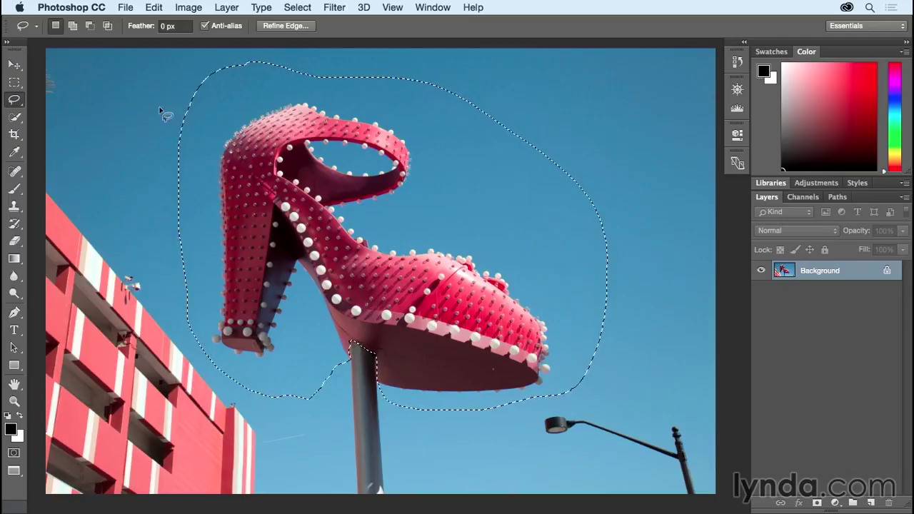
left_click(16, 118)
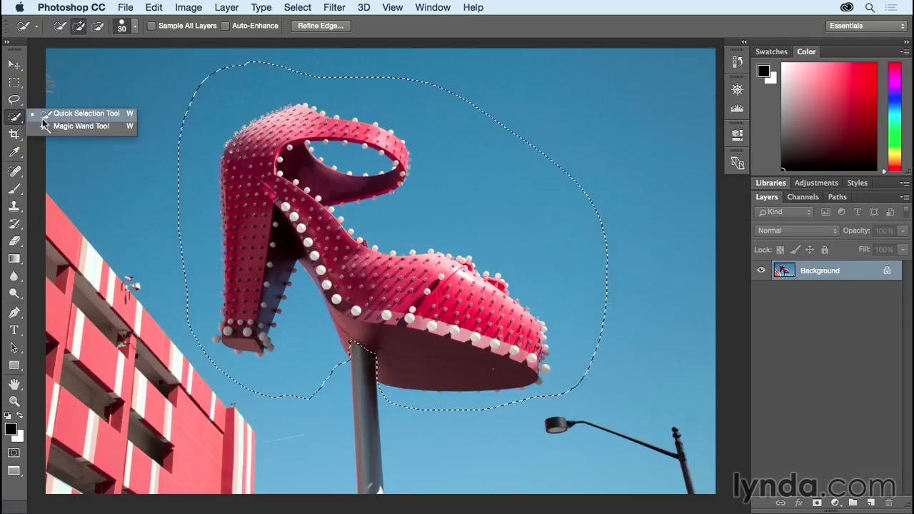
left_click(117, 128)
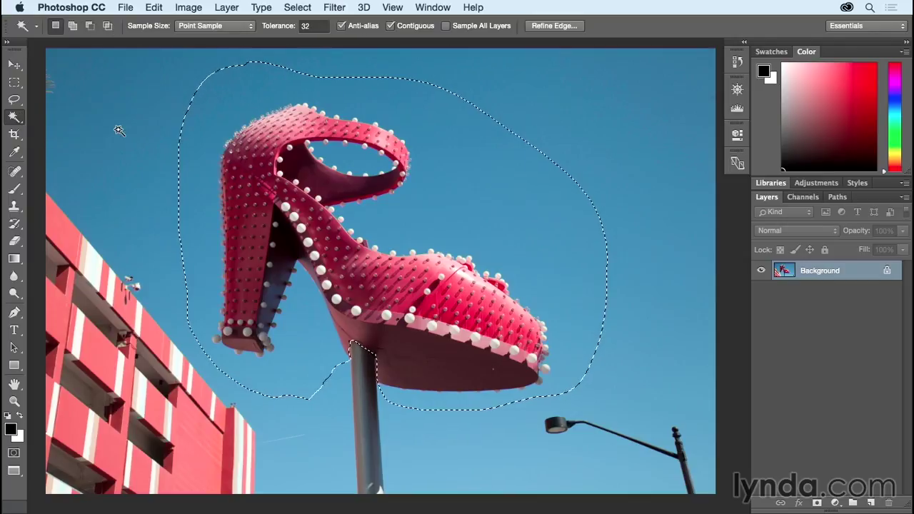
key("alt")
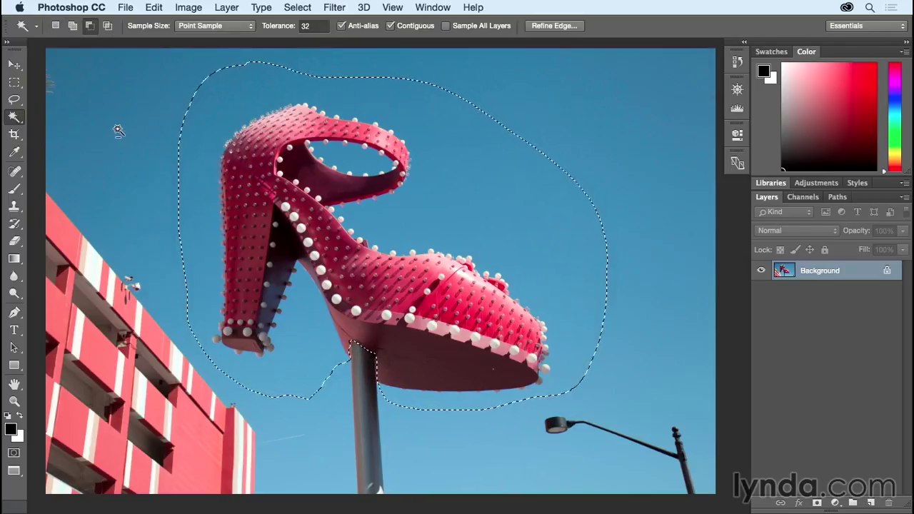
left_click(201, 128, "alt")
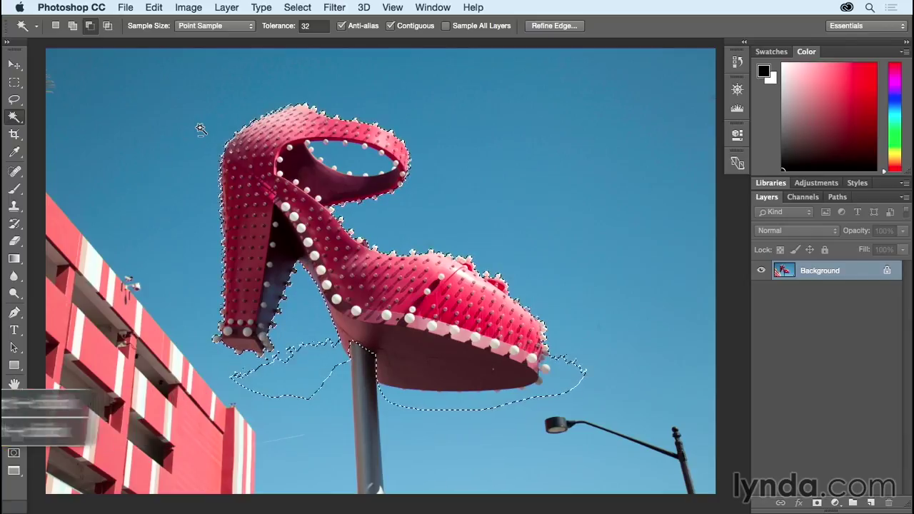
left_click(305, 376, "alt")
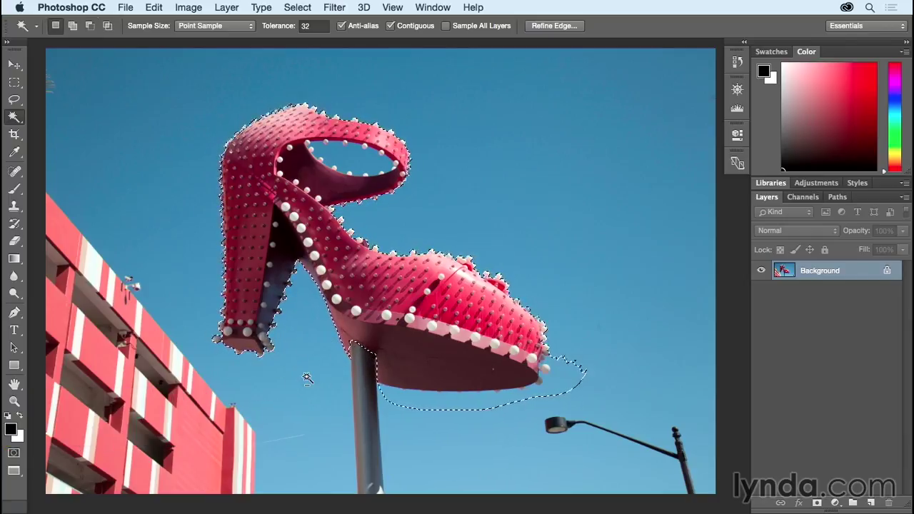
left_click(430, 403, "alt")
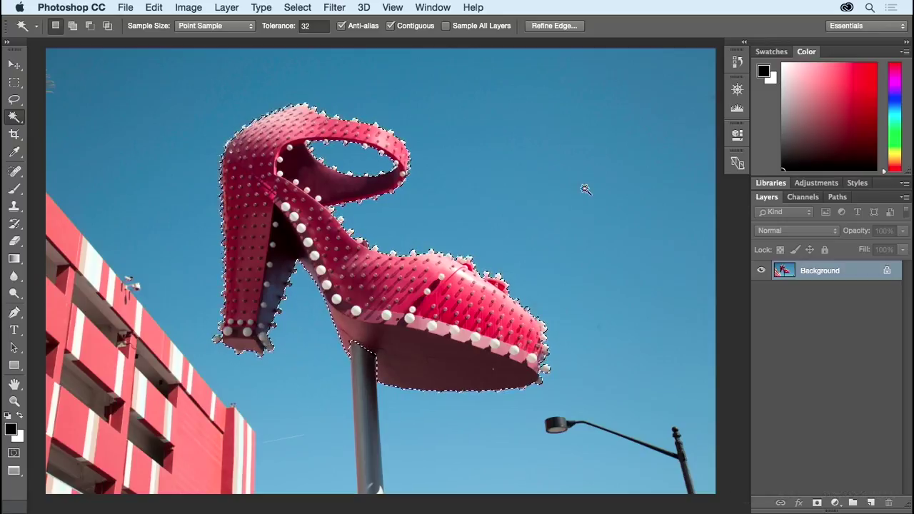
- Add a Hue/Saturation adjustment layer masked to the shoe, with saturation at +100
left_click(835, 503)
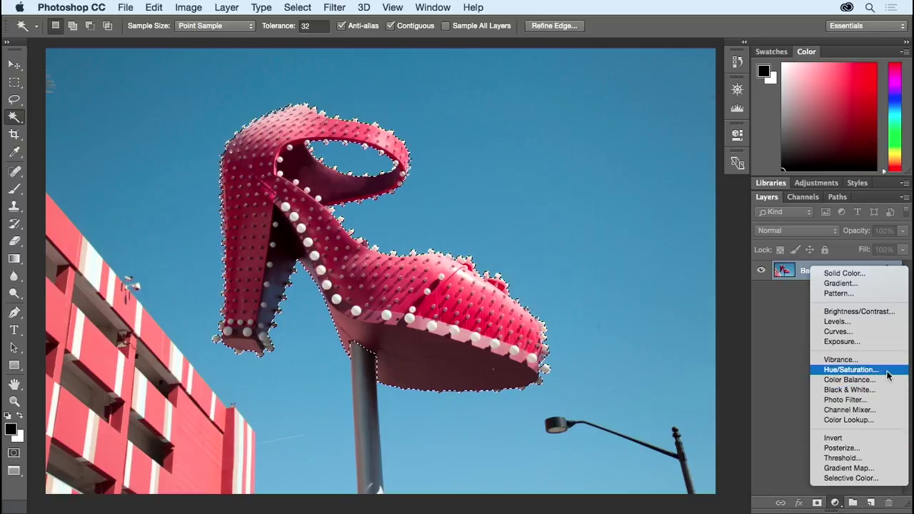
left_click(851, 370)
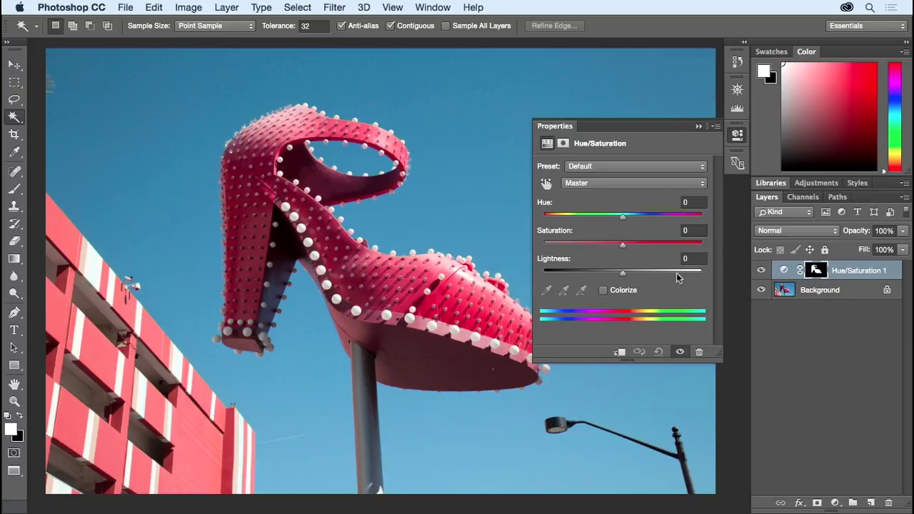
left_click_drag(621, 246, 710, 251)
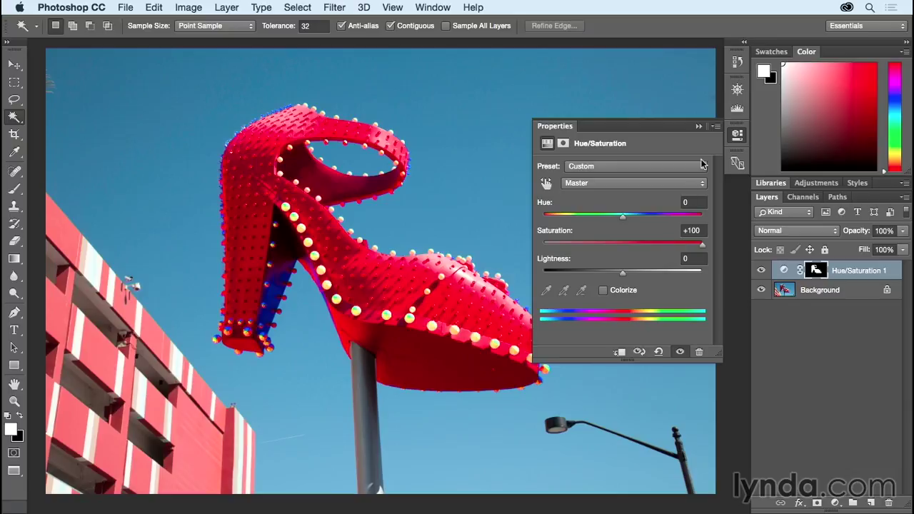
left_click(699, 127)
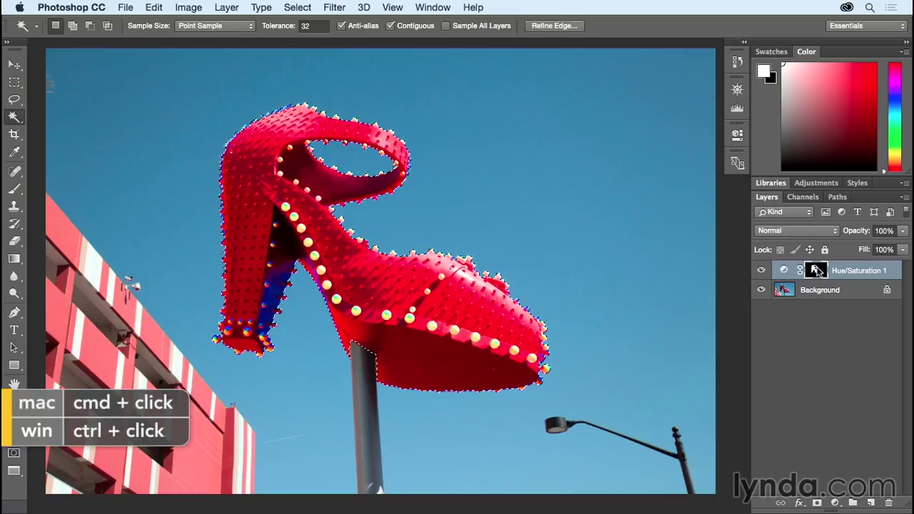
- Load the shoe mask as a selection, hide the Hue/Saturation layer, and add a Vibrance adjustment layer masked to the shoe
left_click(816, 270, "super")
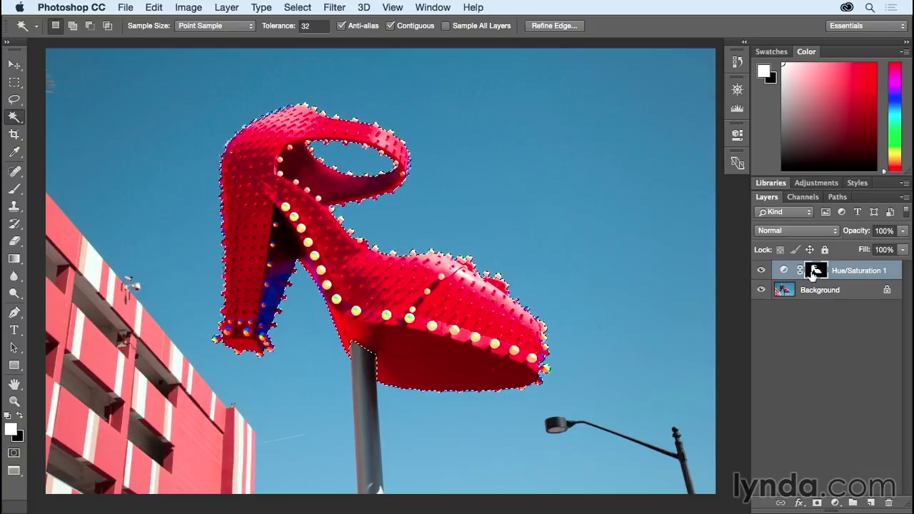
left_click(761, 270)
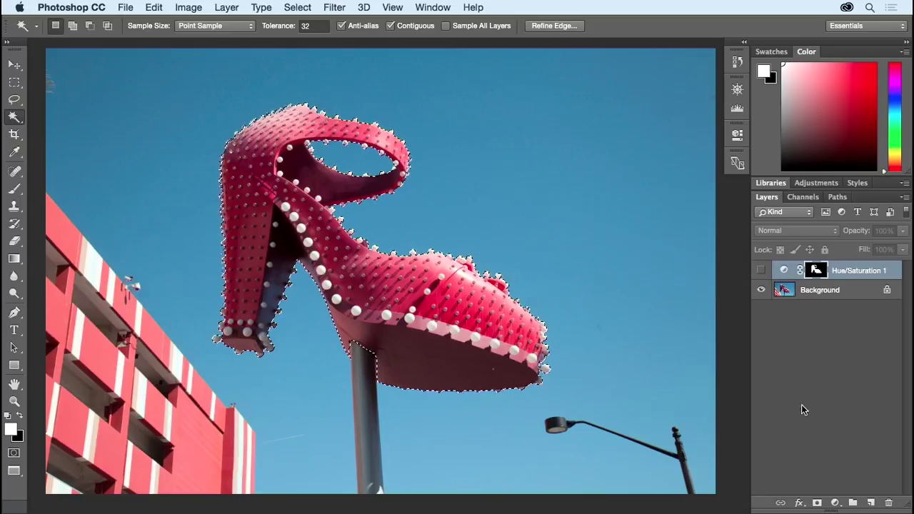
left_click(834, 502)
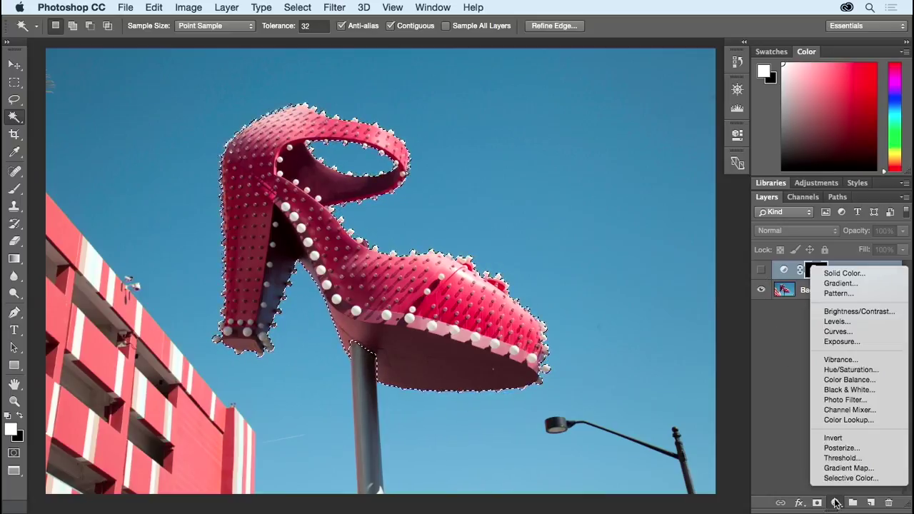
left_click(847, 362)
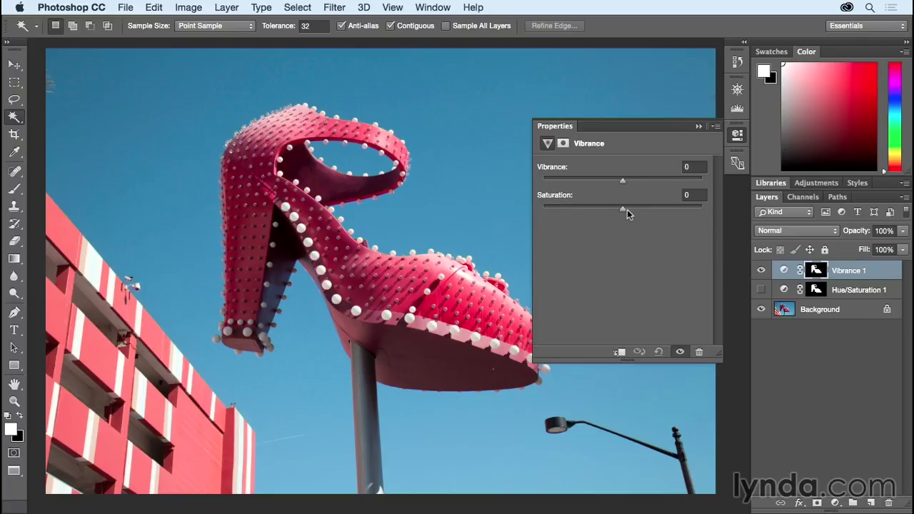
- Try the Vibrance layer's saturation at +100 on the shoe and reset it to 0
left_click_drag(624, 210, 709, 208)
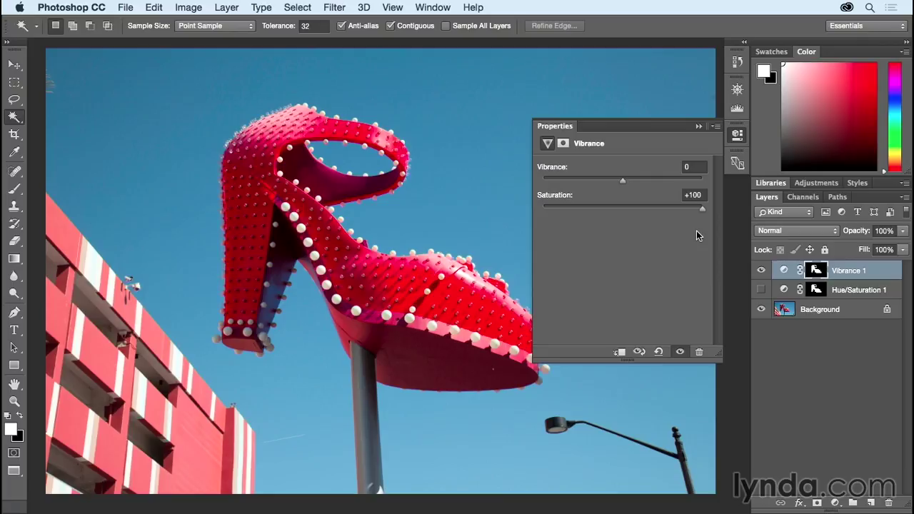
left_click(702, 195)
double_click(702, 195)
type("0")
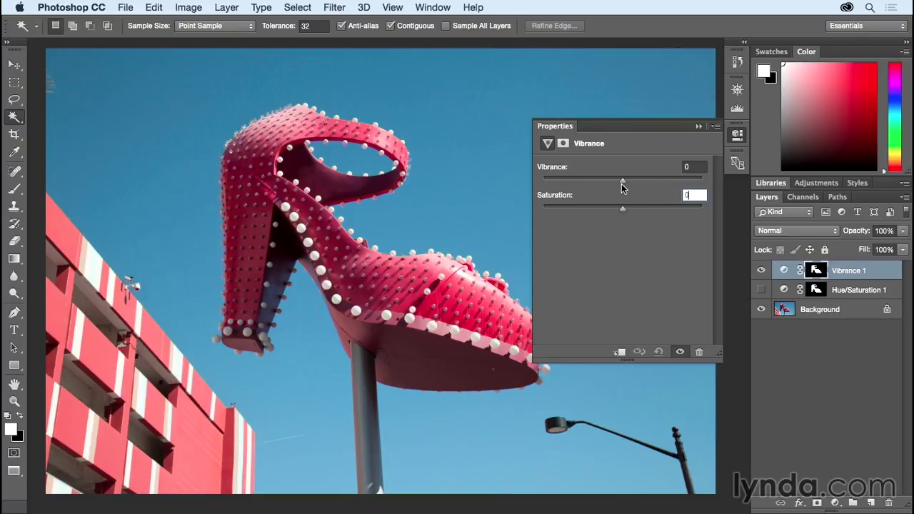
- Set the Vibrance layer's vibrance to +29 and delete the hidden Hue/Saturation layer
left_click_drag(621, 185, 686, 184)
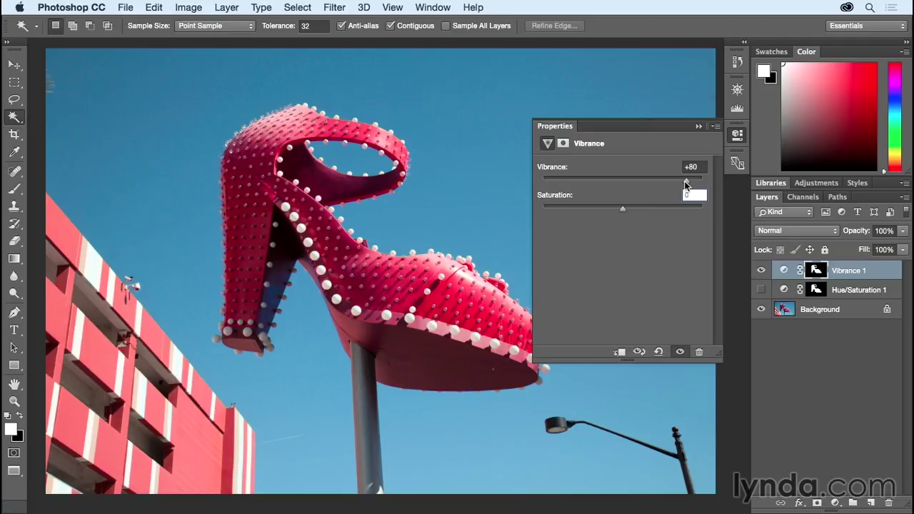
left_click_drag(685, 184, 646, 186)
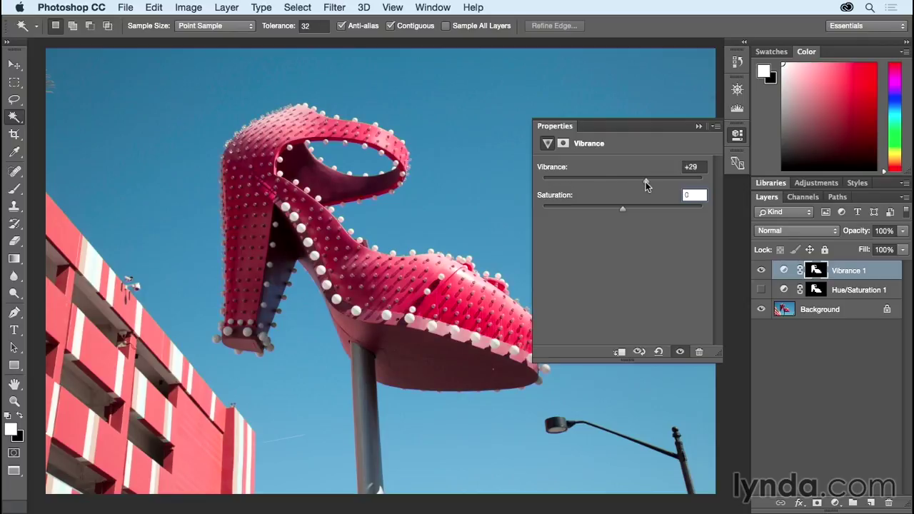
left_click(698, 126)
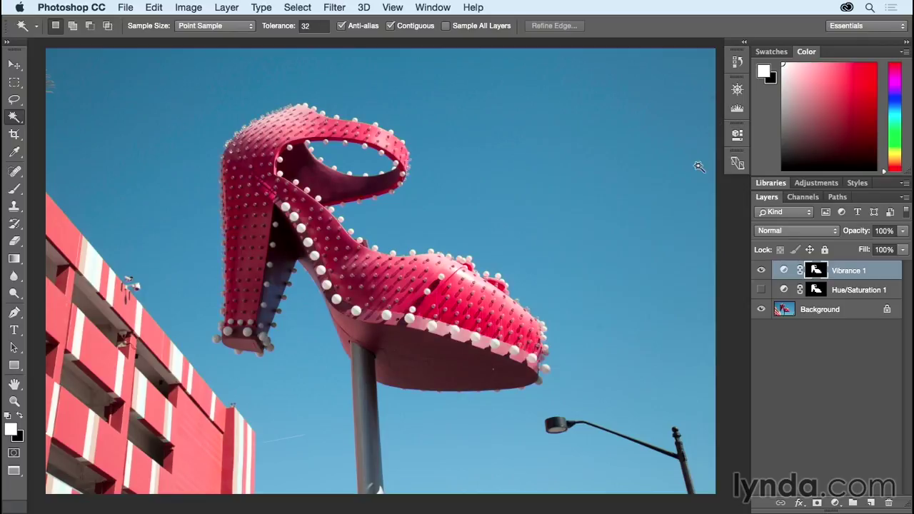
left_click(851, 293)
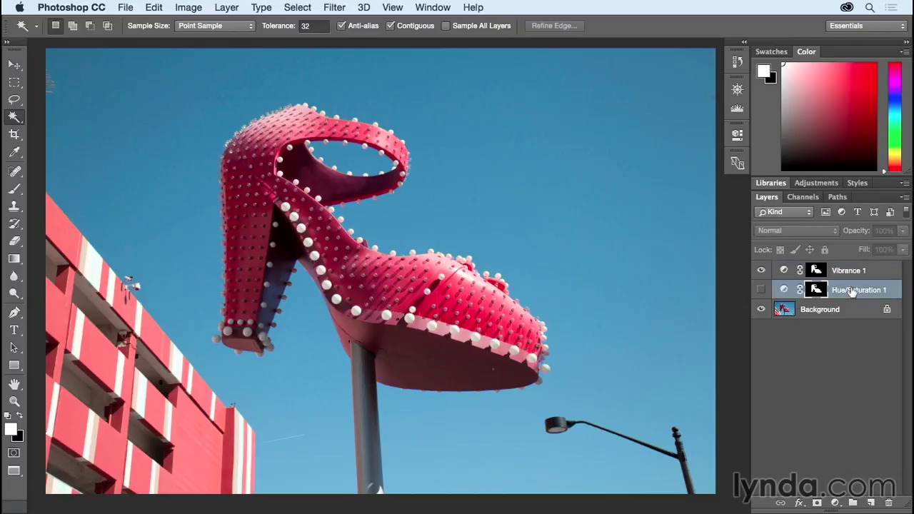
key("Delete")
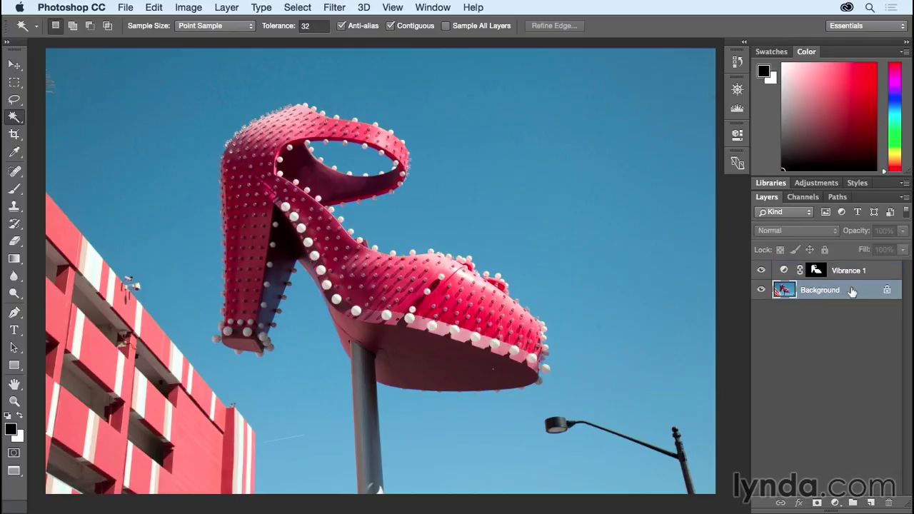
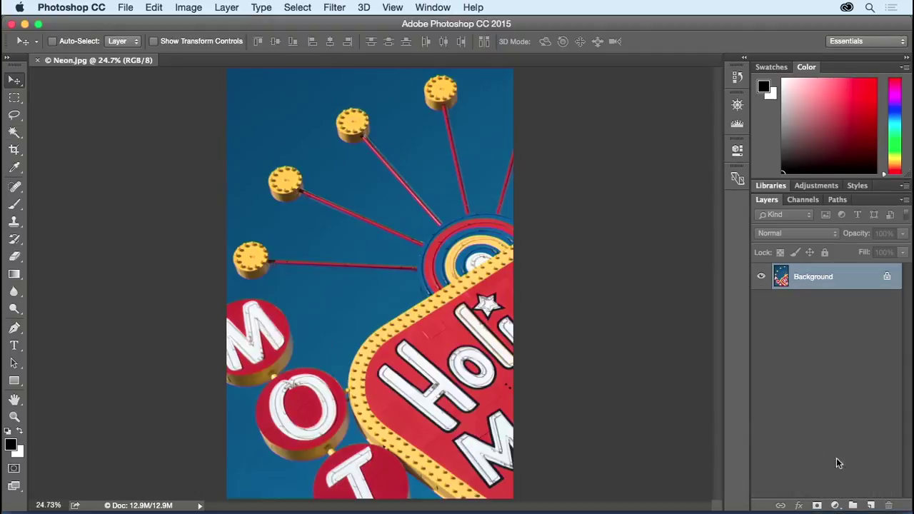
- Add a Hue/Saturation adjustment layer above the neon sign photo
left_click(834, 505)
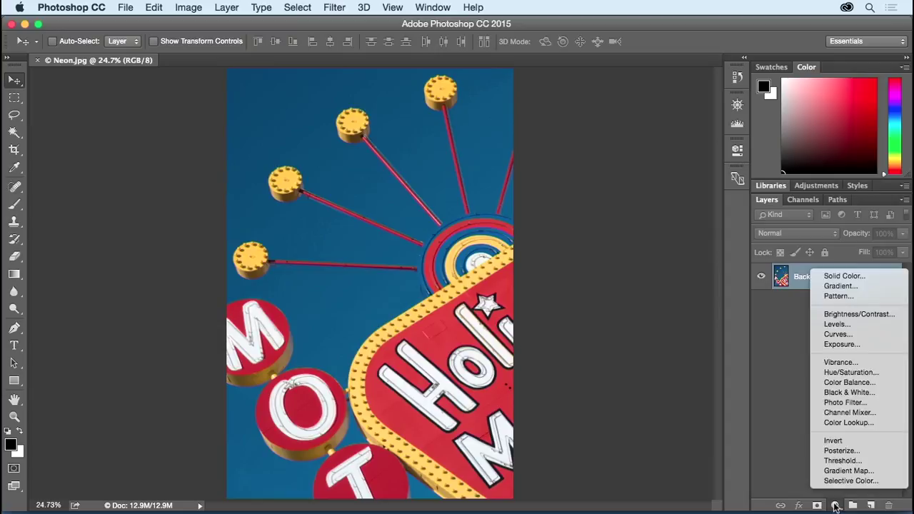
left_click(847, 372)
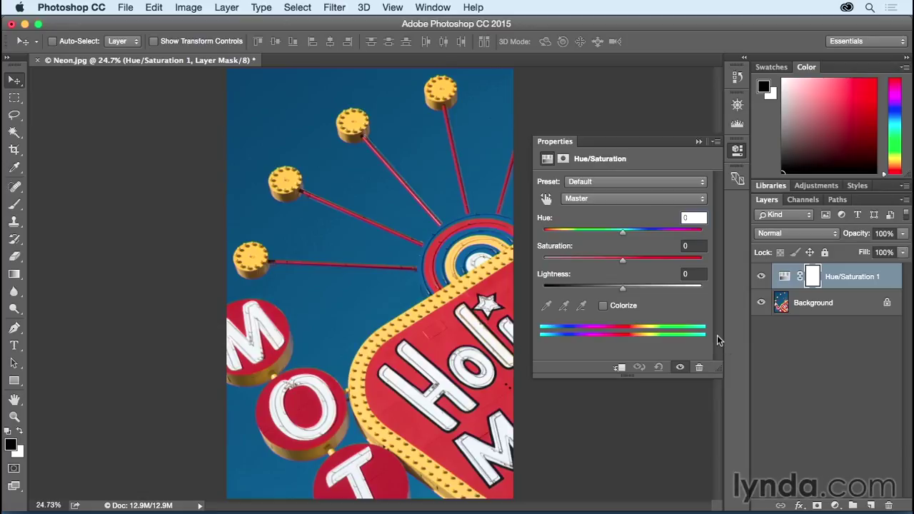
- Try hue -91, saturation -57 and lightness -34 on the sign's Master range and reset the adjustment
left_click_drag(624, 236, 568, 238)
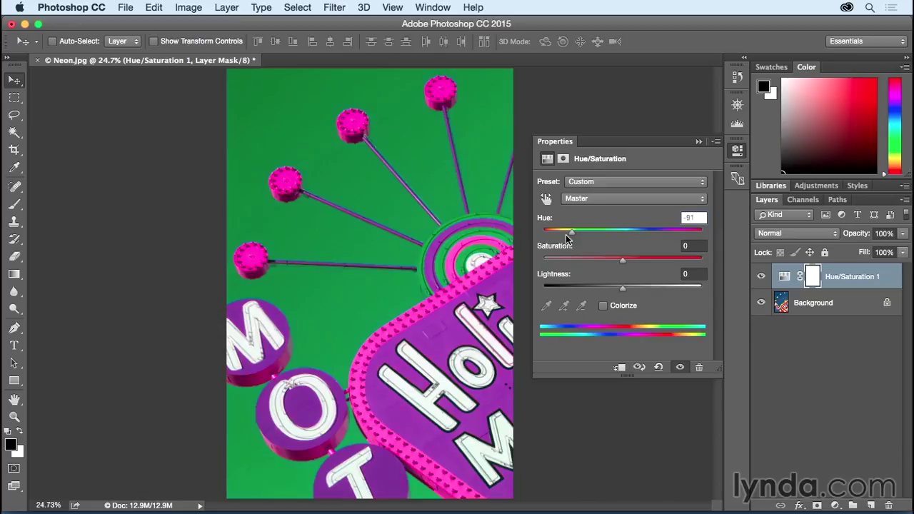
left_click_drag(598, 264, 577, 268)
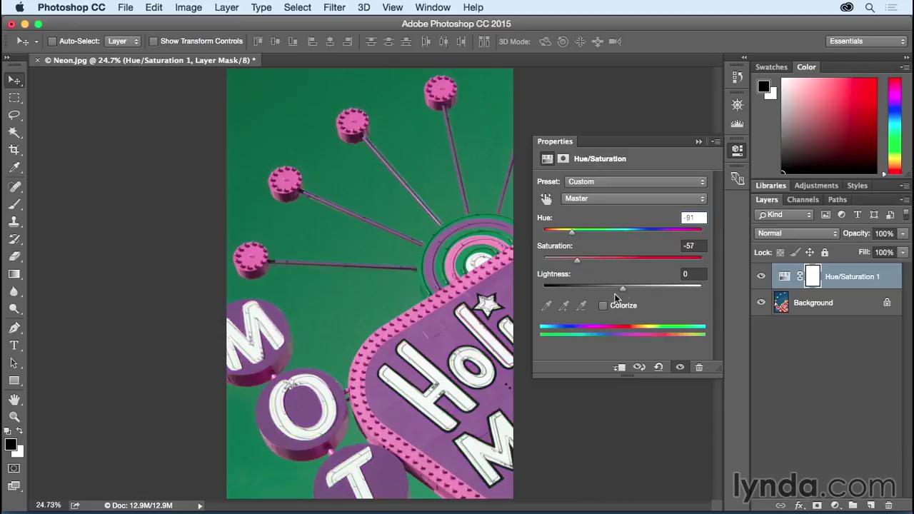
left_click_drag(622, 288, 592, 289)
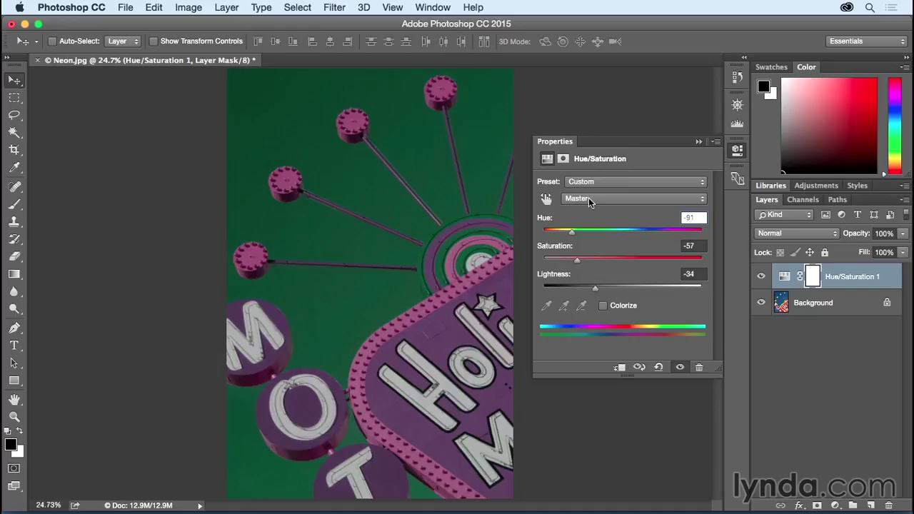
left_click(658, 367)
- Try desaturating only the sign's yellows with the Yellows range at saturation -100
left_click(644, 200)
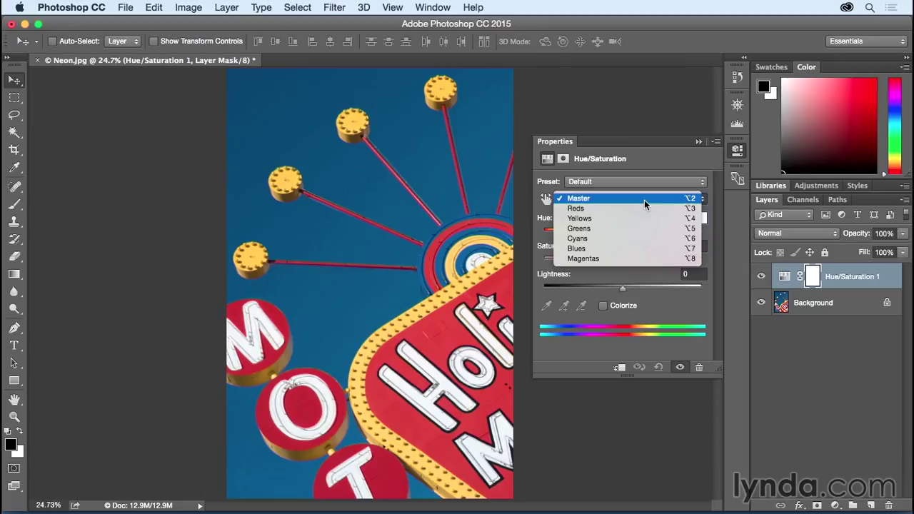
left_click(643, 219)
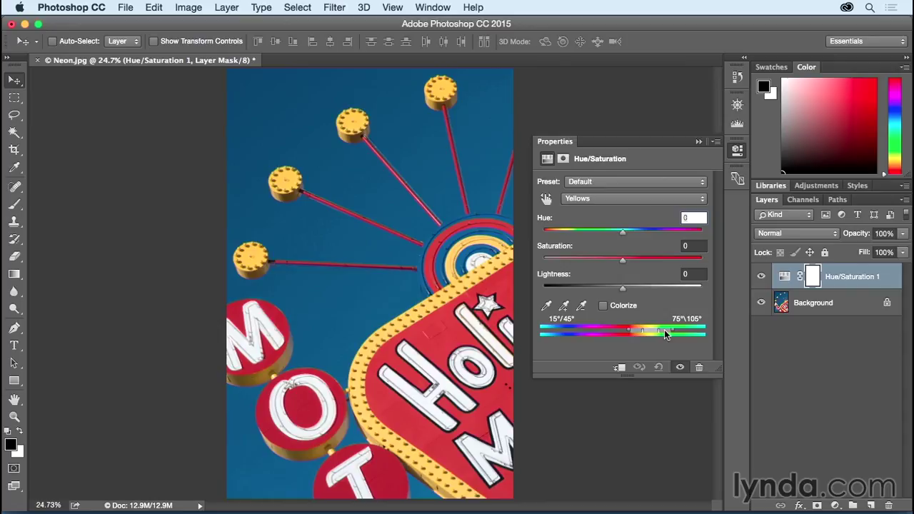
key("shift+Tab")
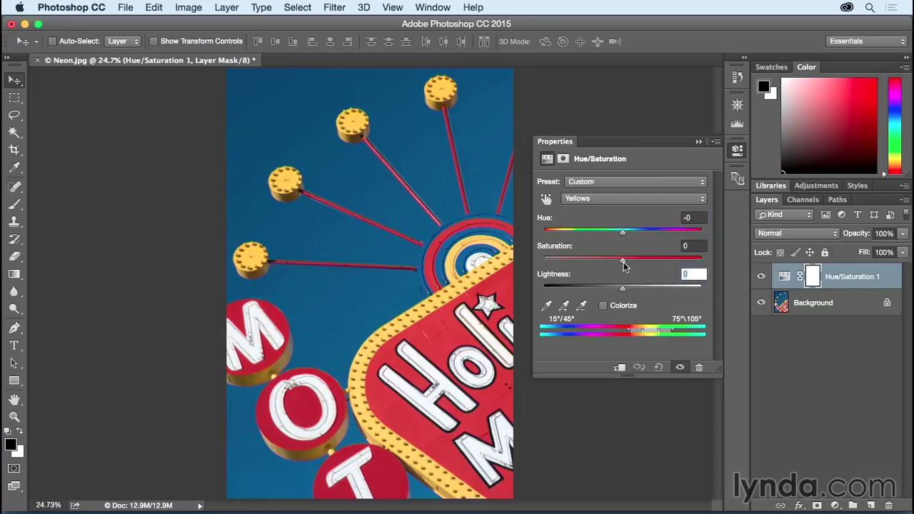
left_click_drag(623, 266, 541, 264)
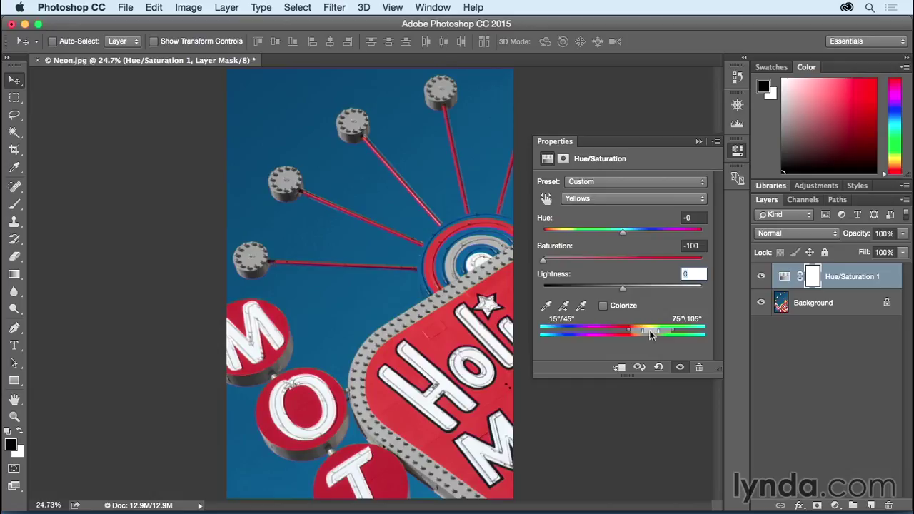
- Try shifting the affected color range to the reds, widen it to 77°\106° to include yellows, and reset the adjustment
left_click_drag(647, 330, 620, 329)
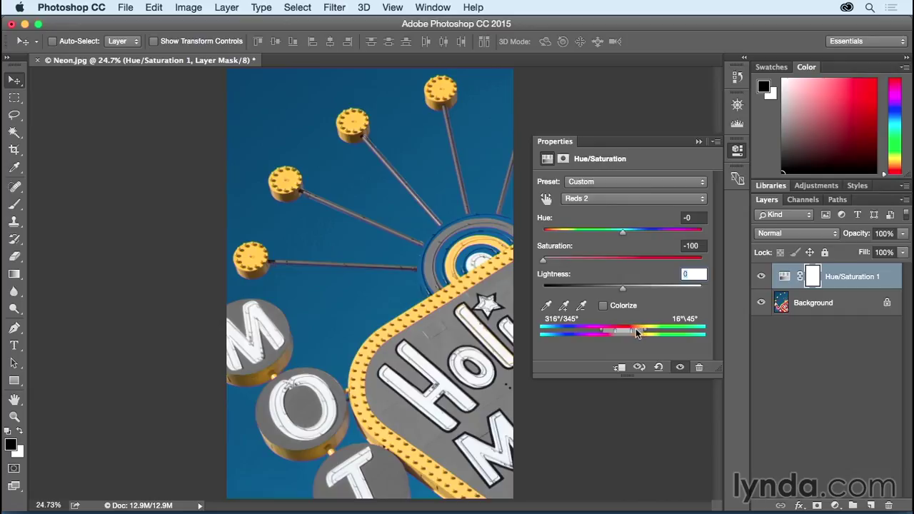
left_click_drag(637, 333, 665, 334)
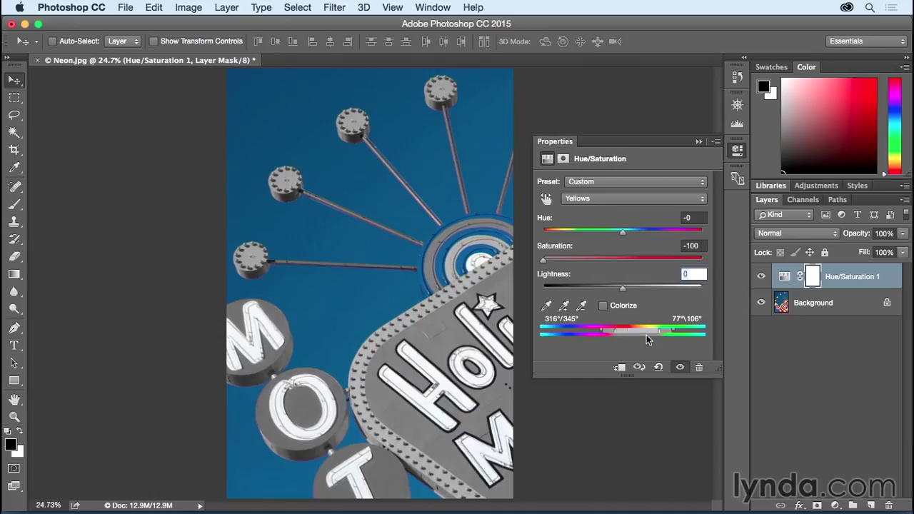
left_click(657, 367)
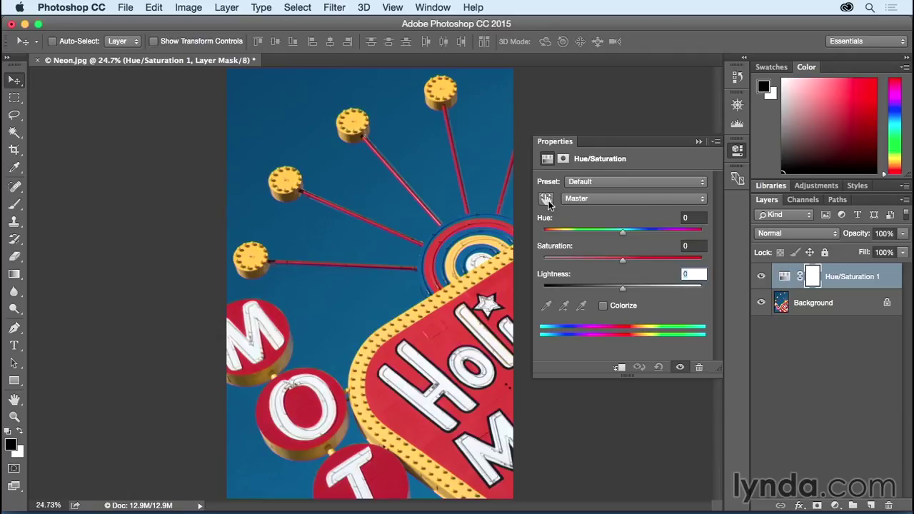
- Use the on-image adjustment tool to lower the yellows' saturation to -80 and reduce the saturation of the sign's red face
left_click(546, 202)
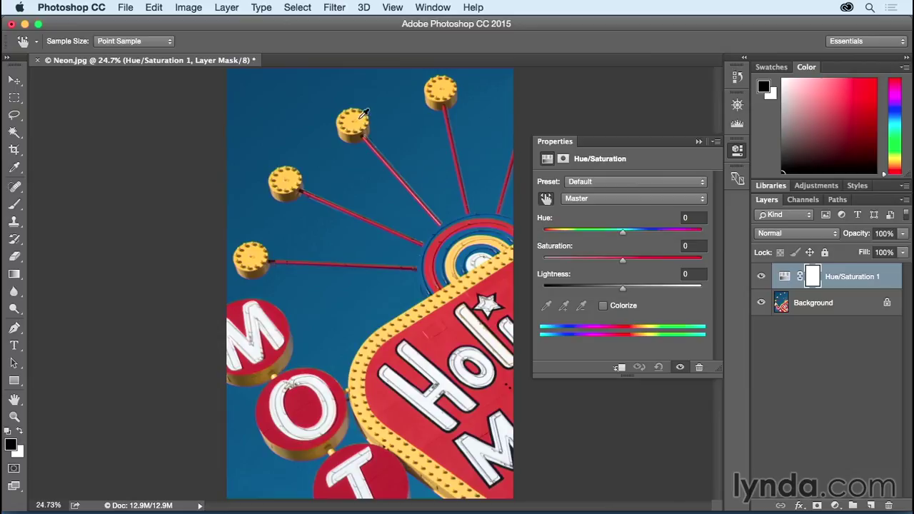
left_click_drag(362, 114, 306, 123)
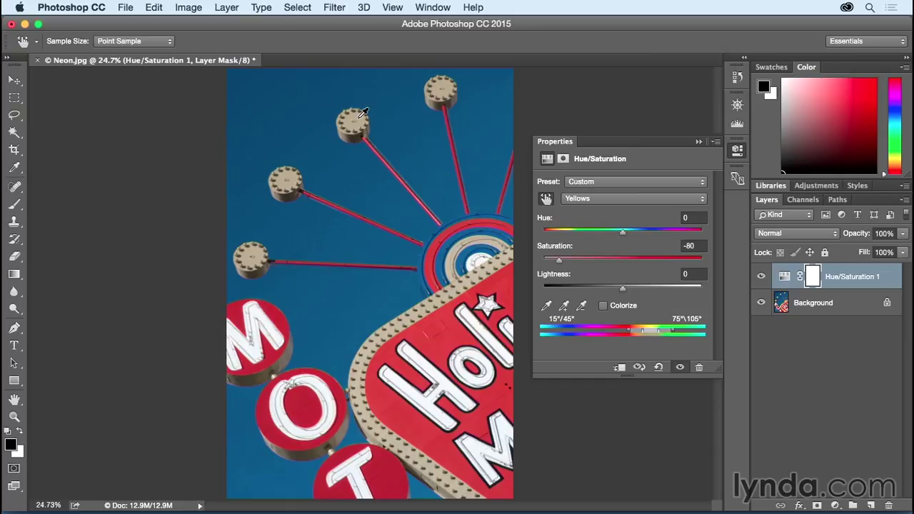
left_click(443, 337)
left_click_drag(443, 344, 418, 341)
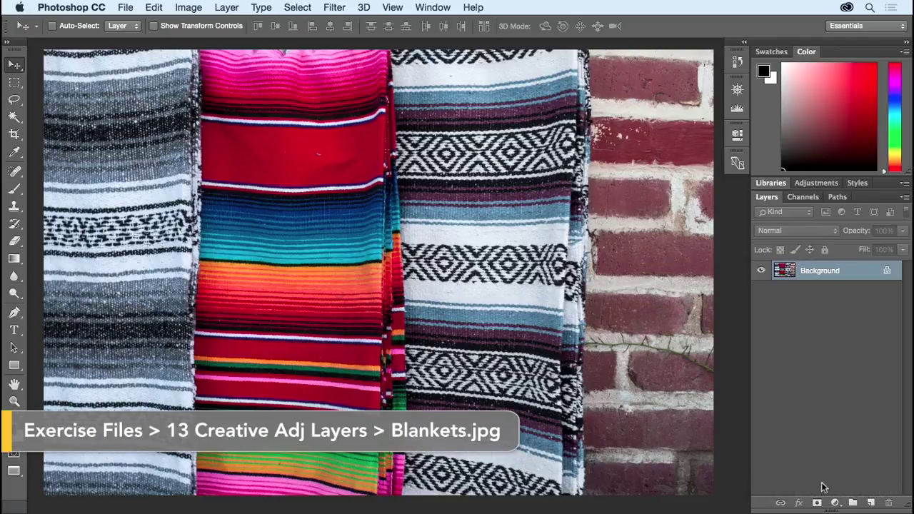
- Add a Selective Color adjustment layer to the blankets photo and set Cyan to +58% in the Reds
left_click(835, 503)
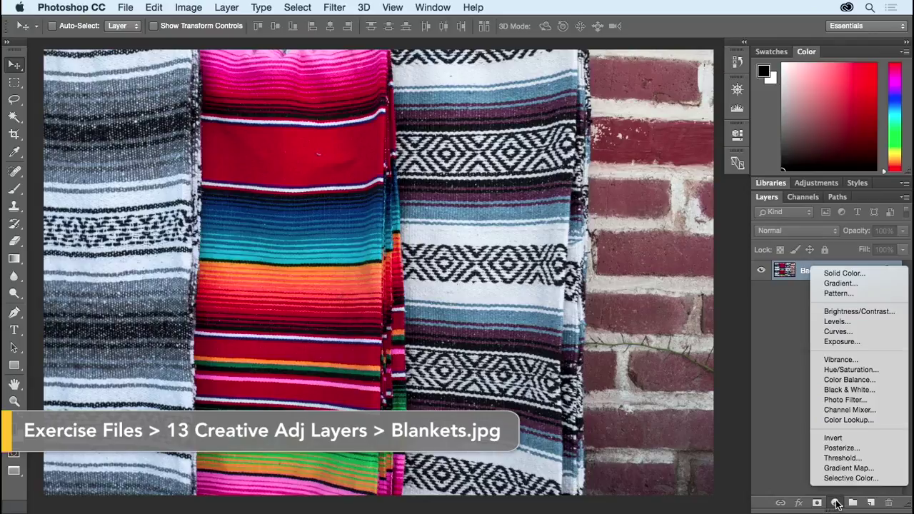
left_click(848, 478)
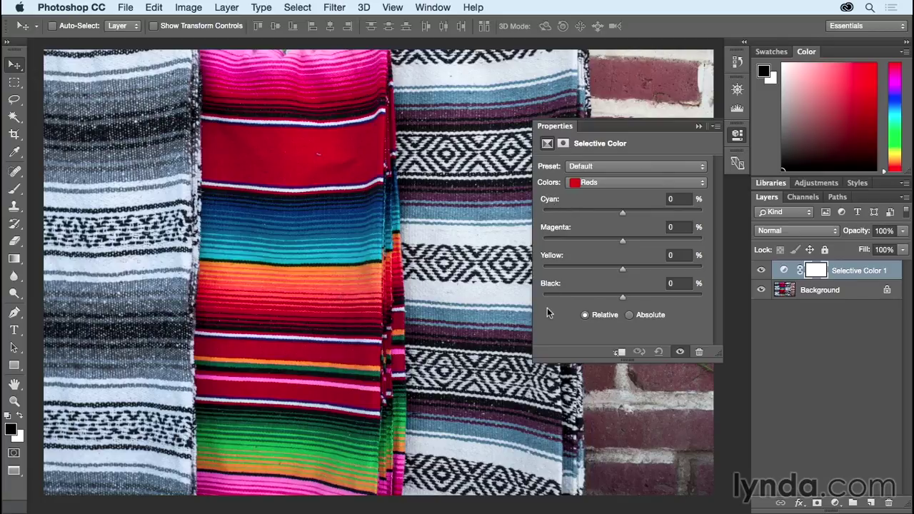
left_click(622, 184)
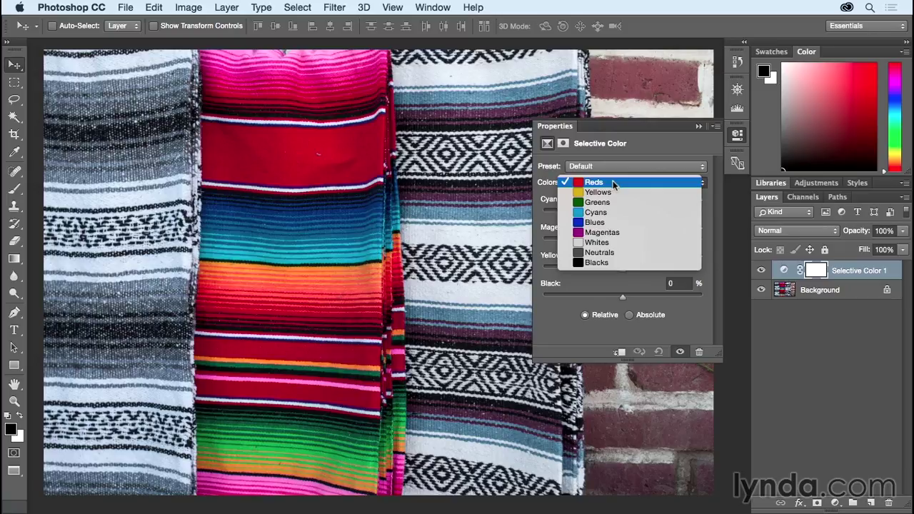
left_click(612, 183)
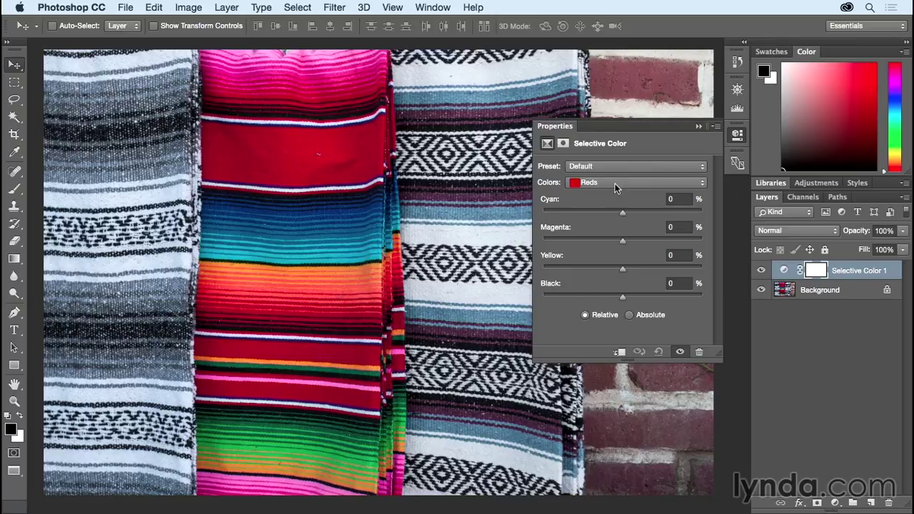
left_click_drag(624, 214, 669, 214)
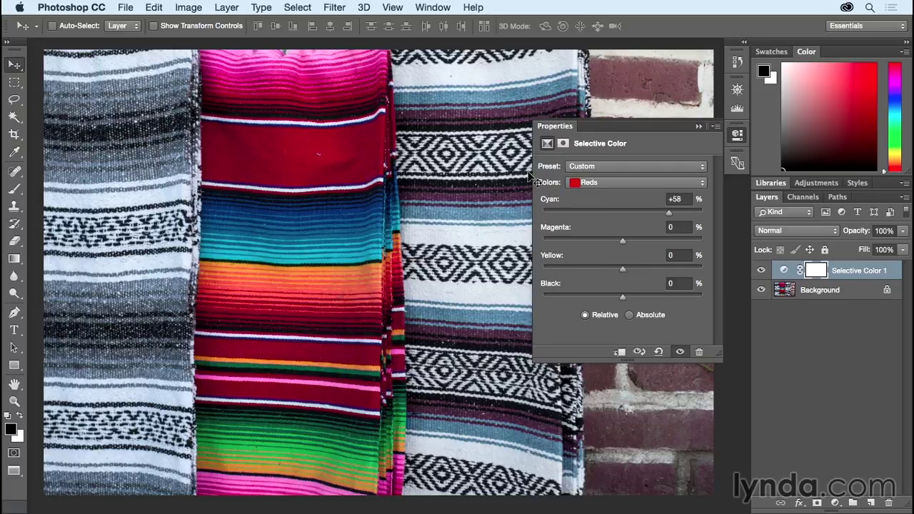
- Set Magenta to +59% for the Greens in the Selective Color adjustment
left_click(606, 183)
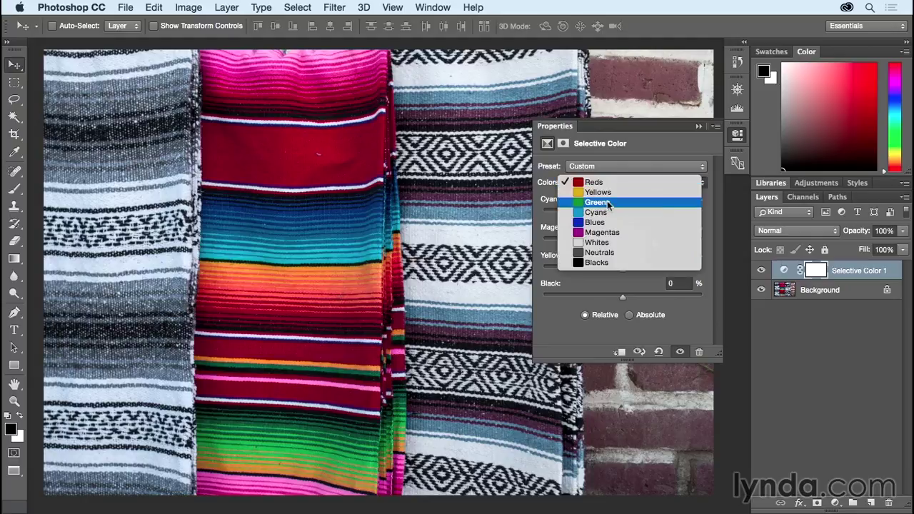
left_click(607, 203)
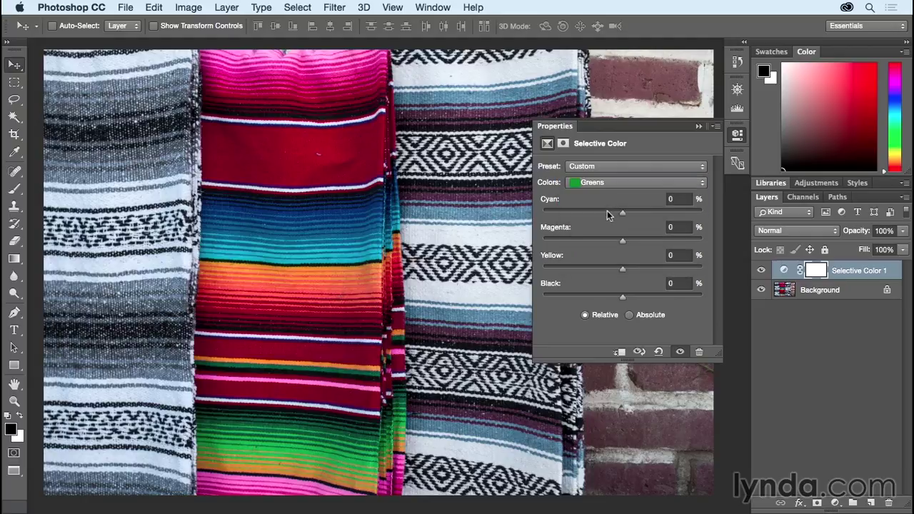
left_click_drag(623, 240, 666, 242)
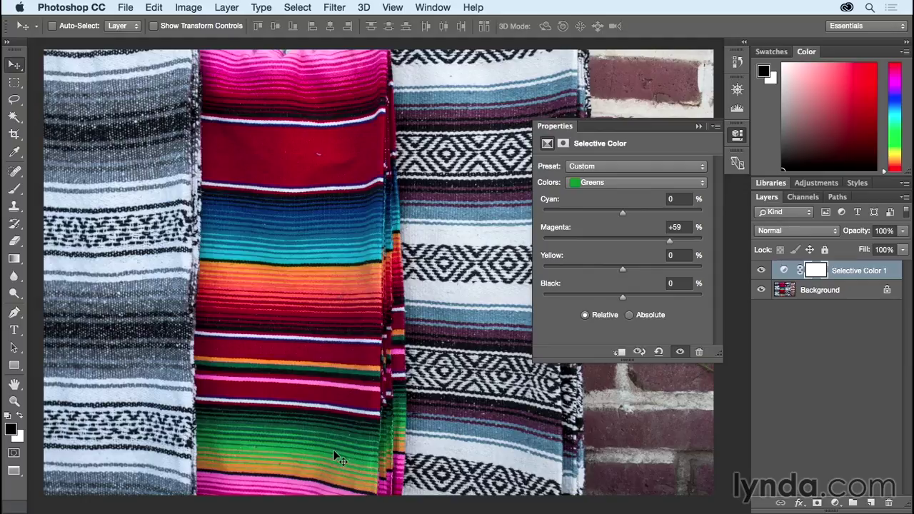
- Set Cyan to +22% and Yellow to -35% for the Whites in the Selective Color adjustment, and compare with the previous state
left_click(640, 352)
left_click(607, 183)
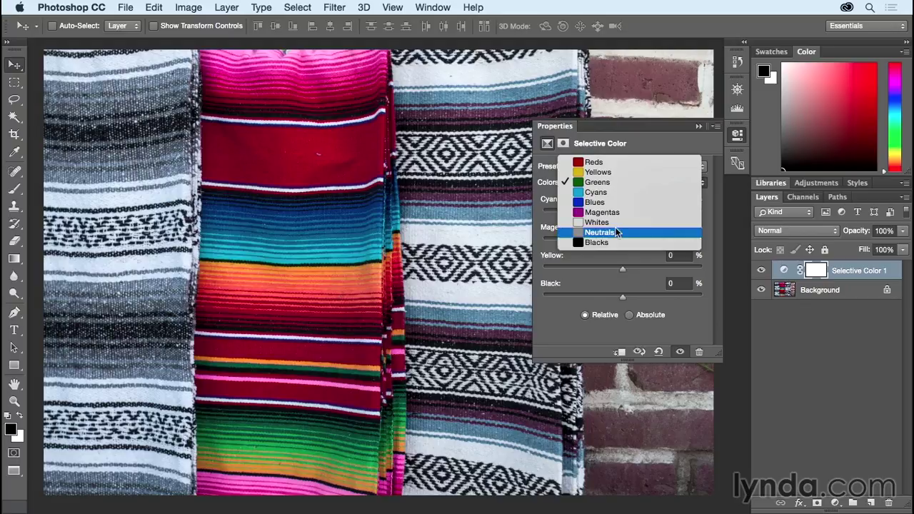
left_click(615, 212)
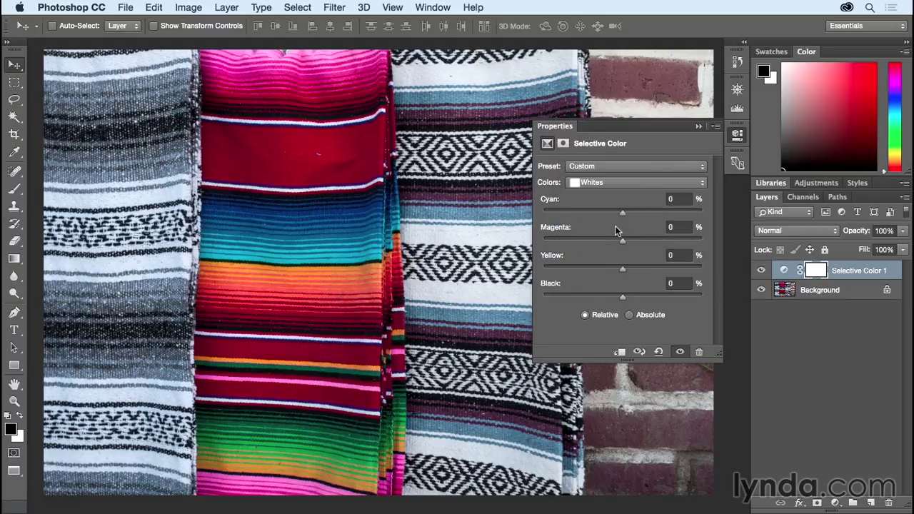
left_click_drag(621, 272, 594, 273)
left_click_drag(621, 214, 639, 212)
left_click(639, 352)
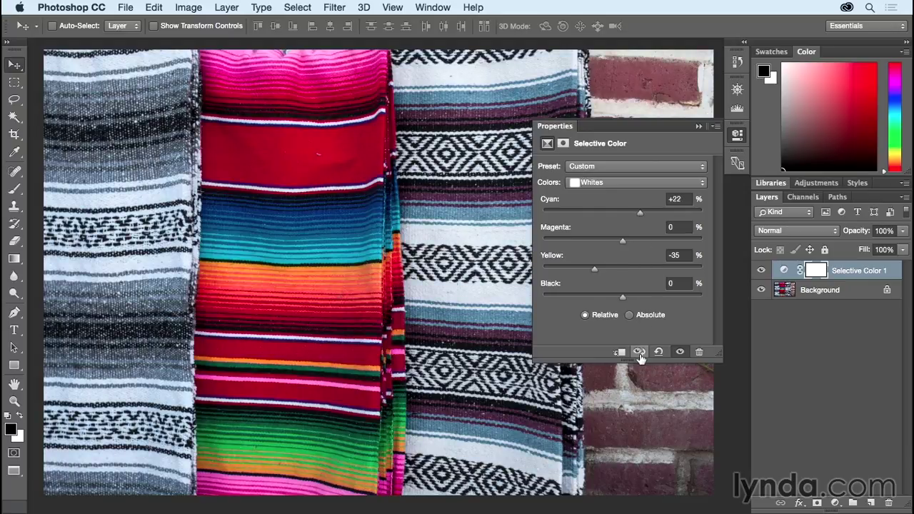
left_click(639, 352)
left_click(639, 352)
left_click(639, 352)
left_click(638, 352)
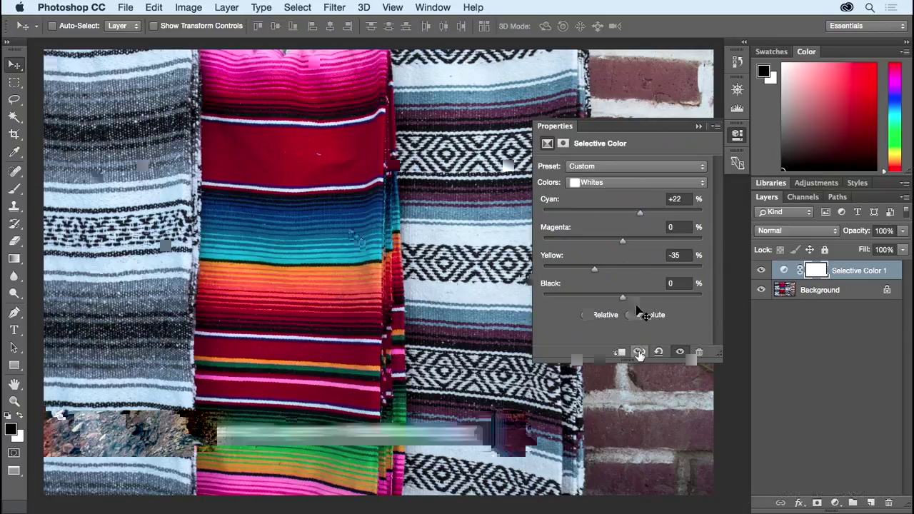
- Add a Black & White adjustment layer to the landscape photo and try the Blue Filter, Green Filter, Infrared and Neutral Density presets
left_click(835, 503)
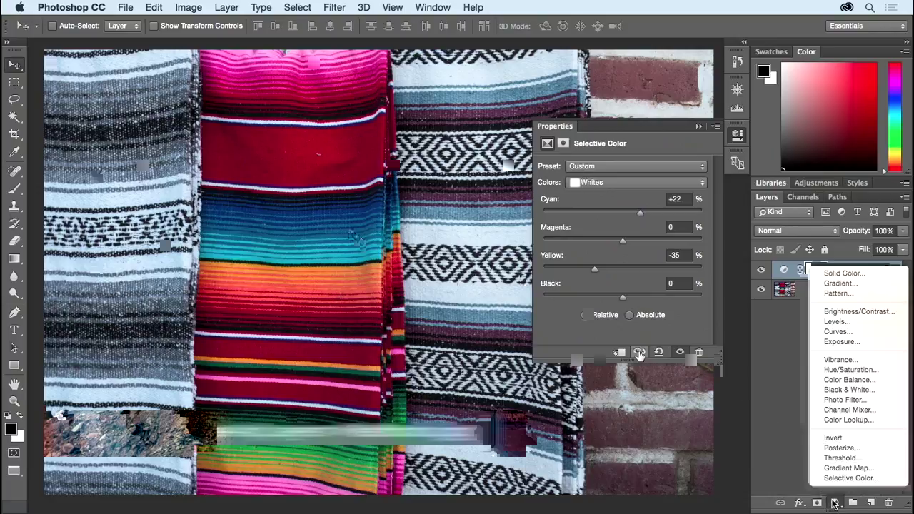
left_click(855, 389)
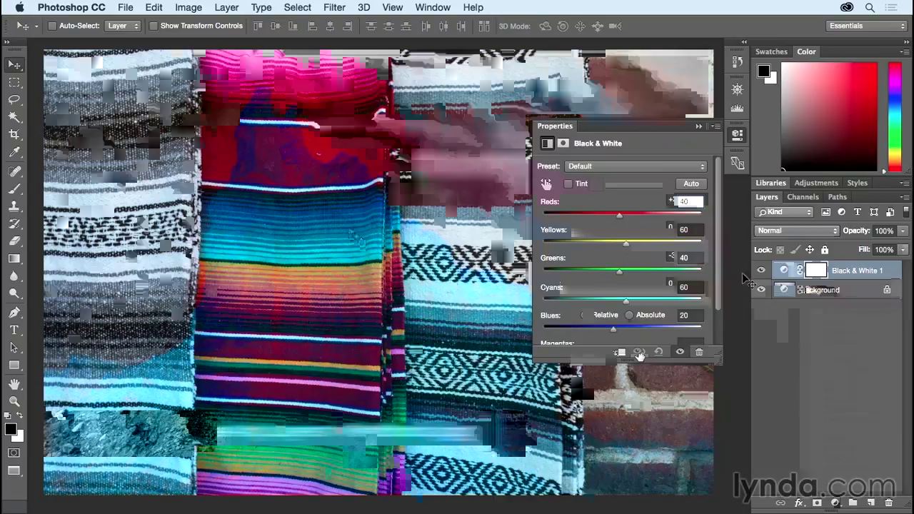
left_click(647, 166)
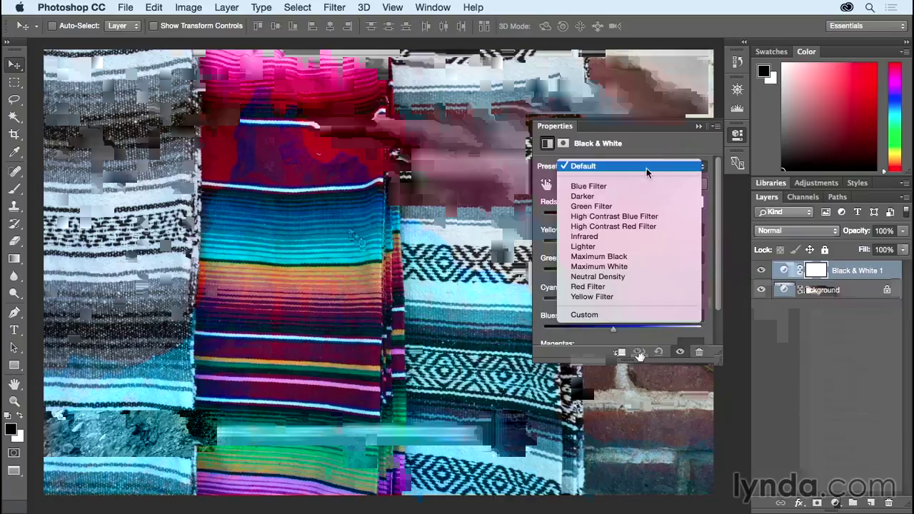
left_click(645, 186)
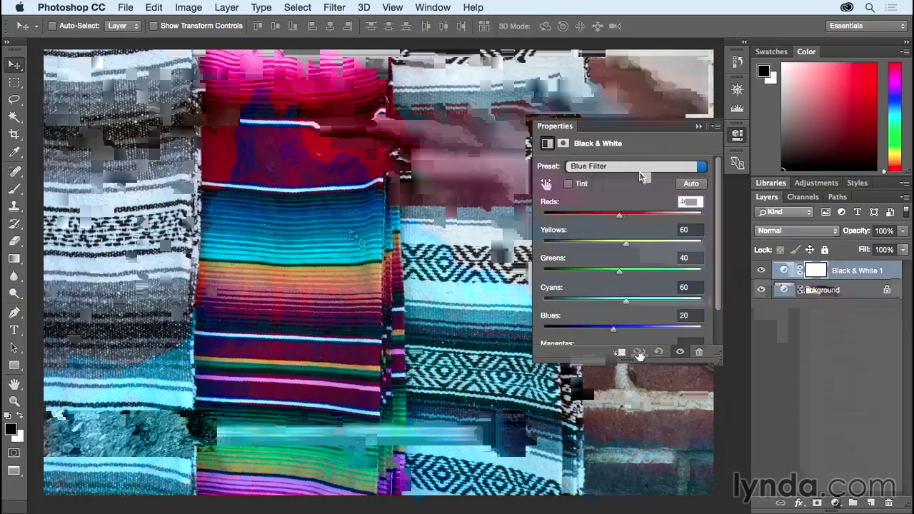
left_click(638, 169)
left_click(638, 184)
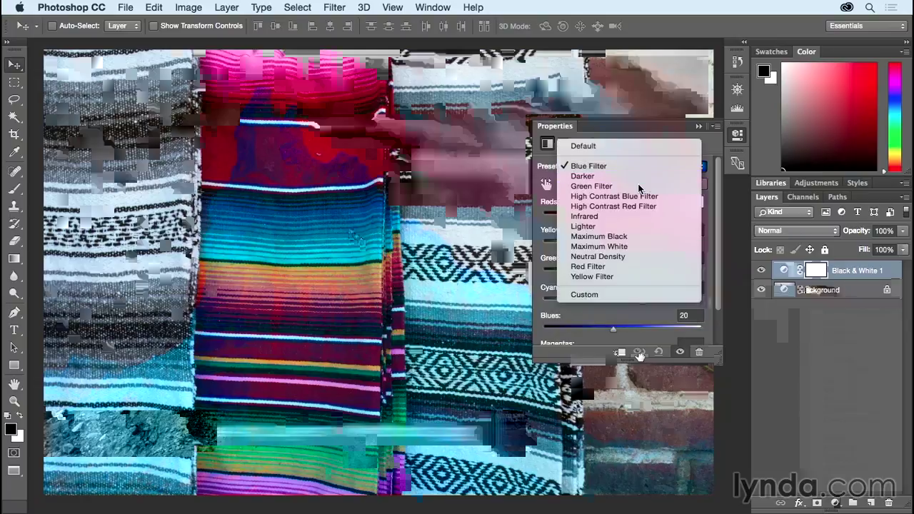
left_click(633, 168)
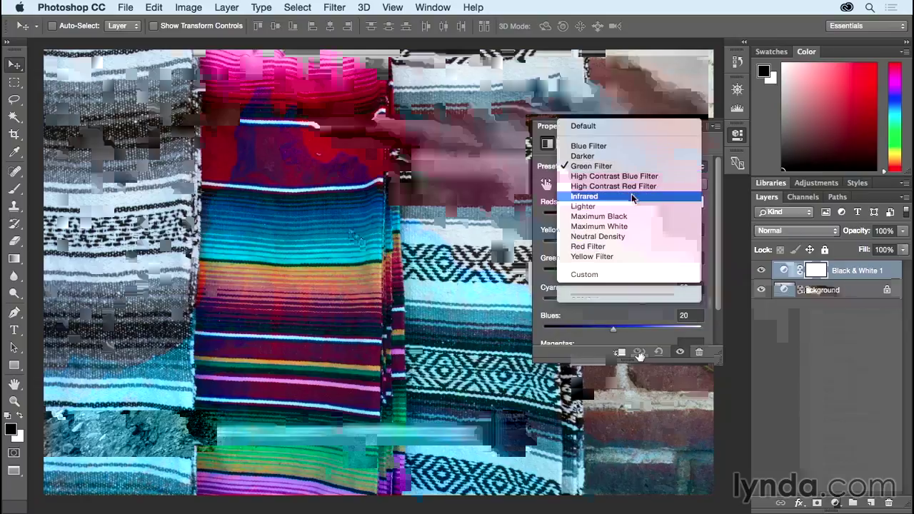
left_click(631, 197)
left_click(632, 169)
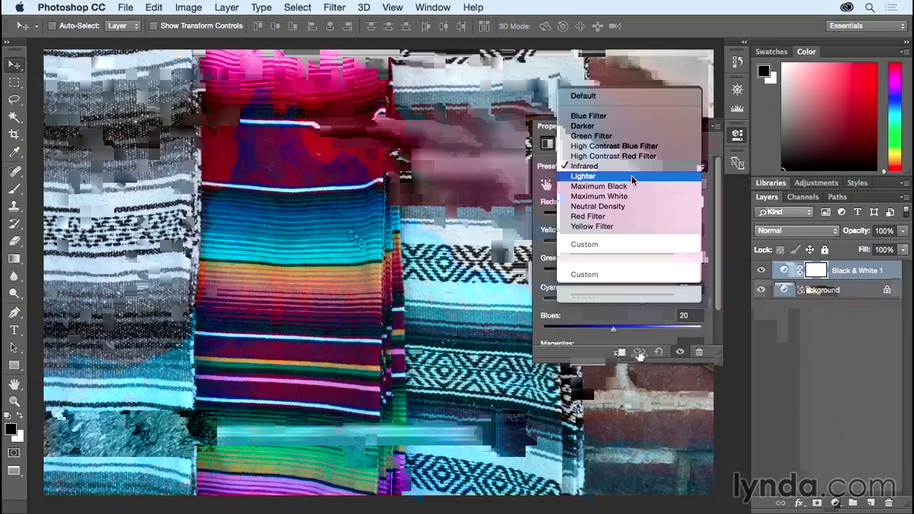
left_click(630, 208)
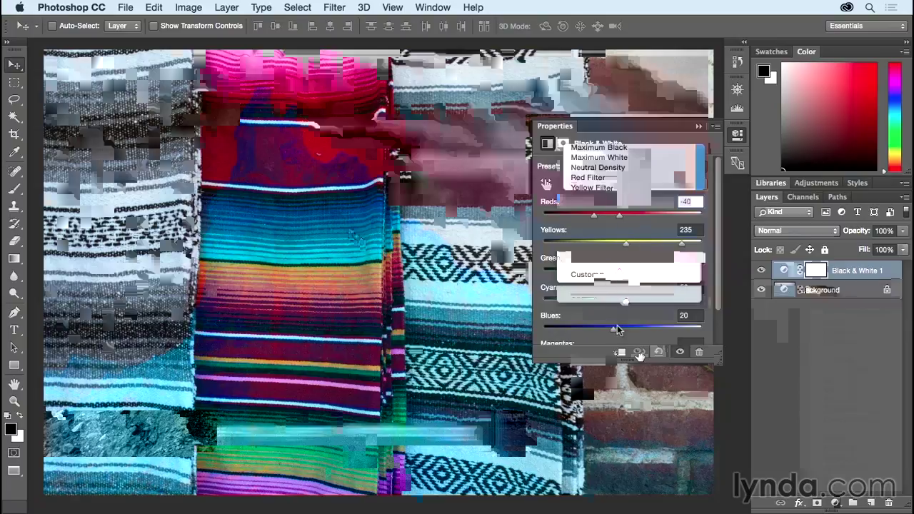
- Set the Black & White adjustment's Reds to 116 and darken tones in the sky with the on-image adjustment tool
left_click_drag(621, 215, 644, 217)
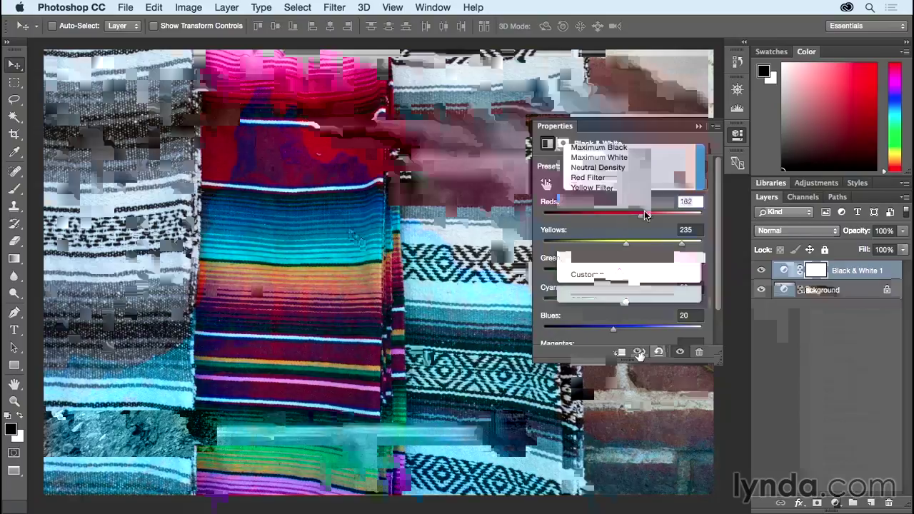
left_click(548, 186)
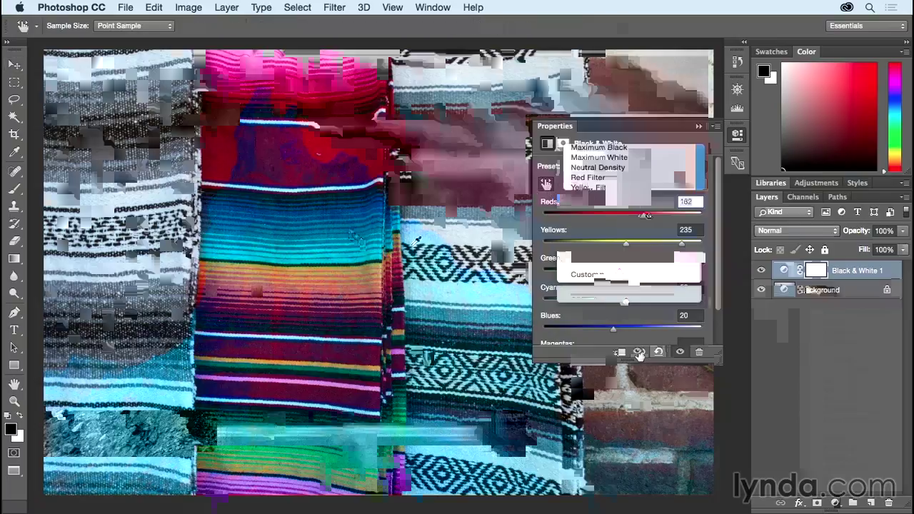
mouse_move(397, 235)
left_mouse_down()
mouse_move(350, 240)
mouse_move(383, 242)
left_mouse_up()
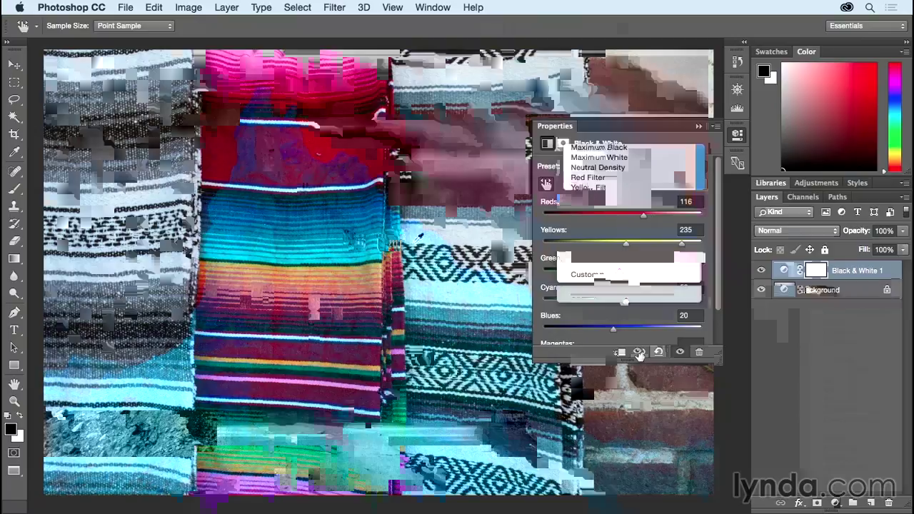
left_click(698, 126)
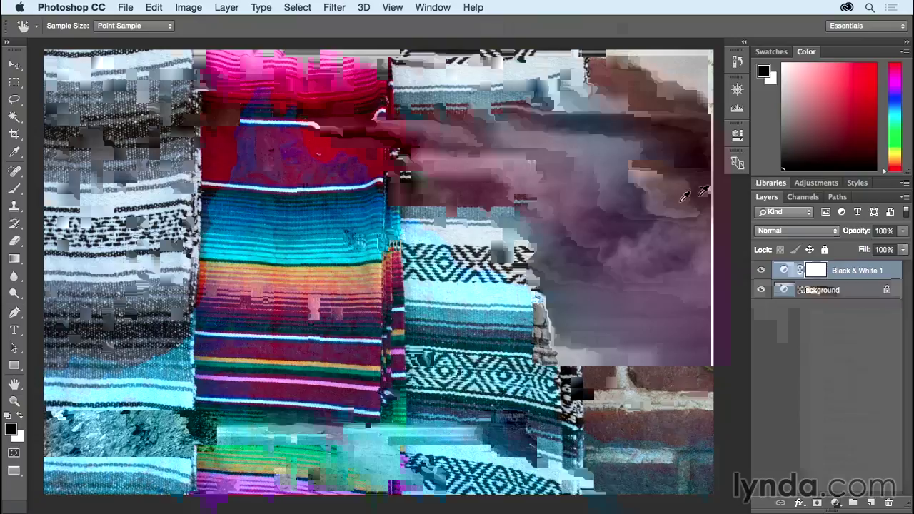
left_click_drag(699, 193, 611, 200)
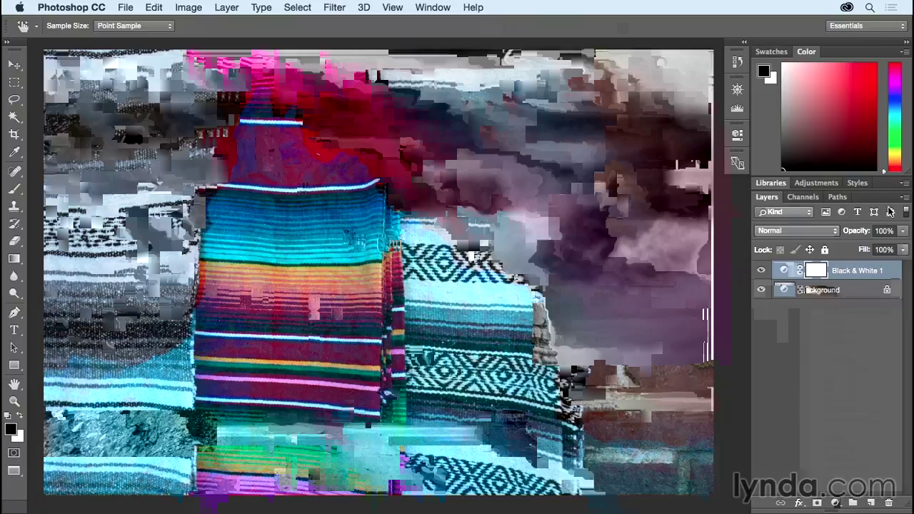
- Draw a black-to-white linear gradient down the Black & White layer's mask, from the upper part of the photo to the lower part
left_click(902, 231)
mouse_move(904, 248)
left_mouse_down()
mouse_move(877, 247)
mouse_move(904, 244)
left_mouse_up()
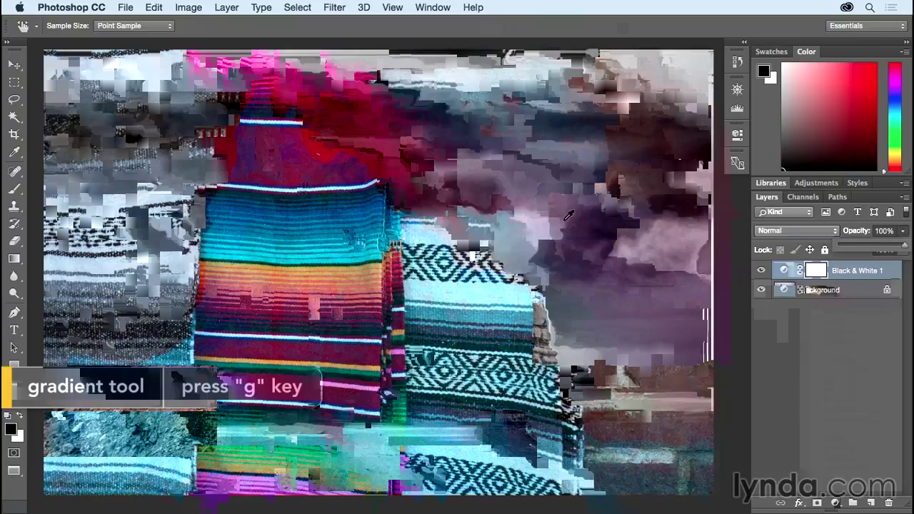
key("g")
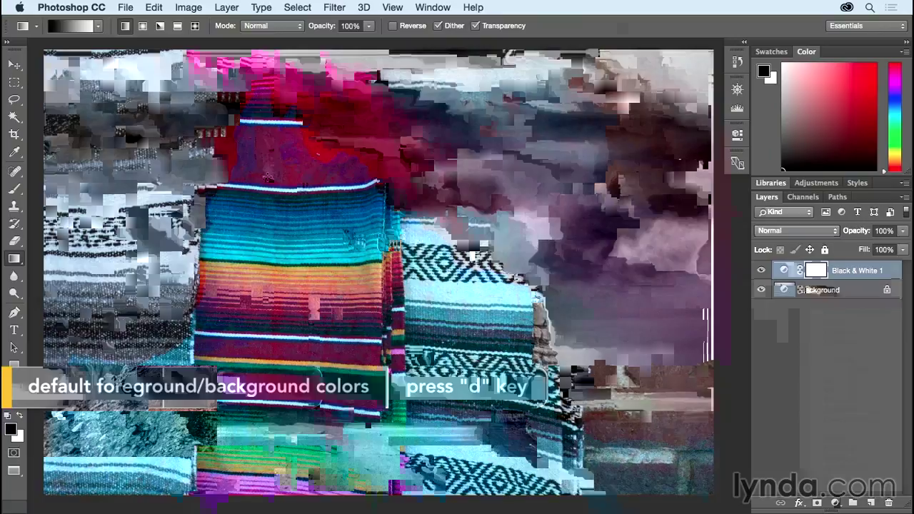
left_click_drag(283, 143, 325, 428)
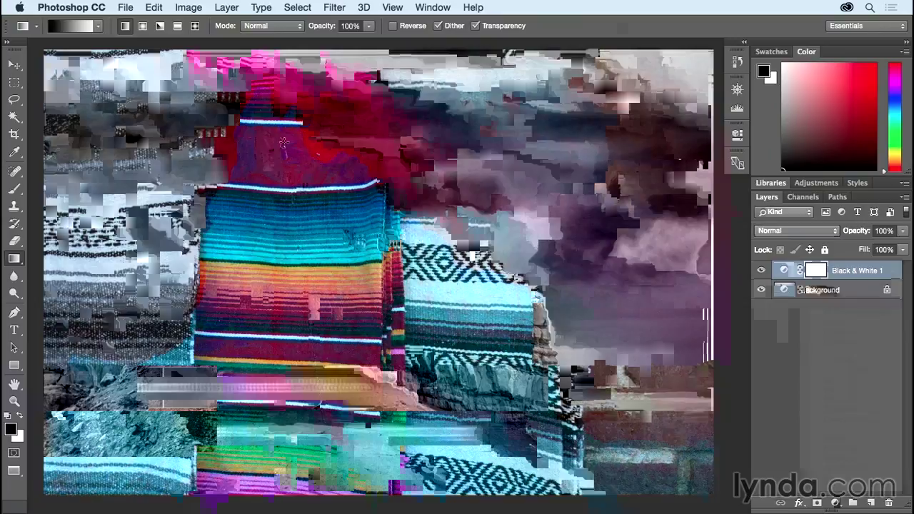